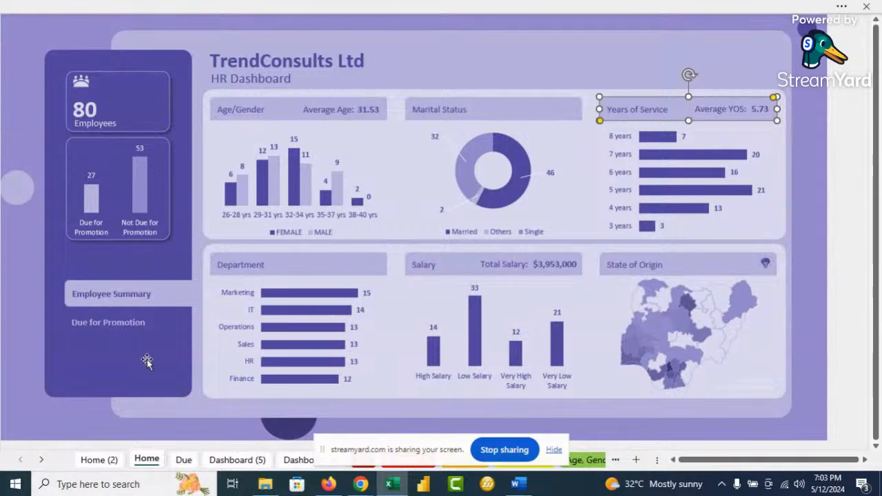
Step: Lower the headphone volume to 5, hide the screen-sharing notice and deselect the Years of Service header
left_click(799, 483)
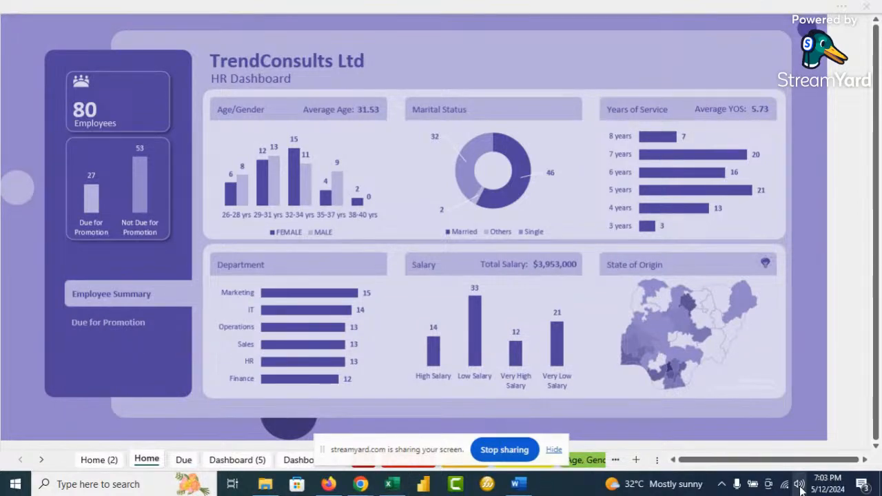
left_click(737, 453)
left_click_drag(734, 458, 700, 453)
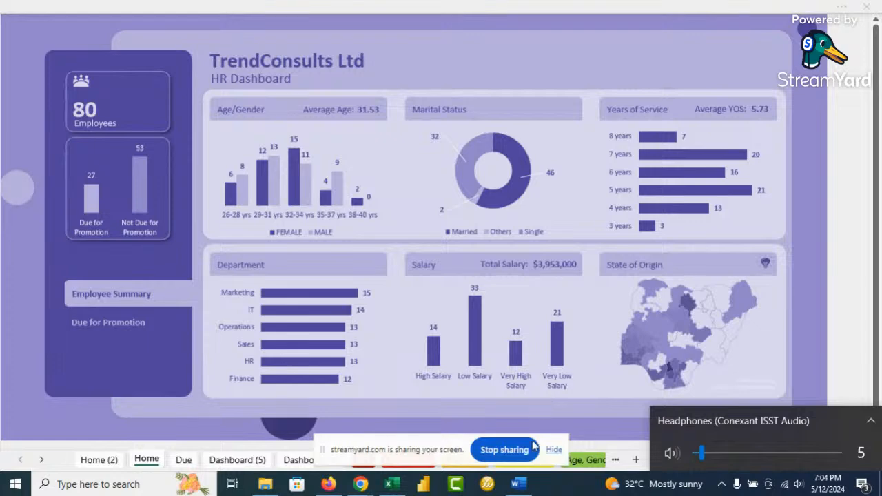
left_click(553, 449)
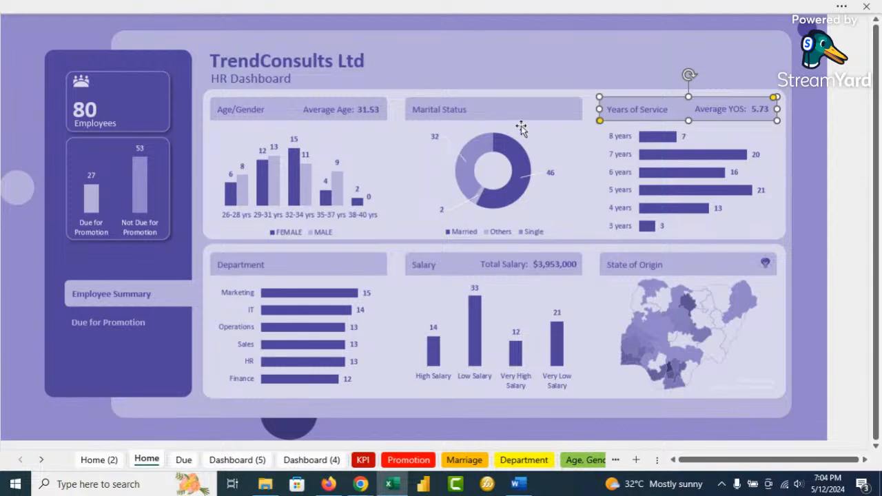
mouse_move(473, 140)
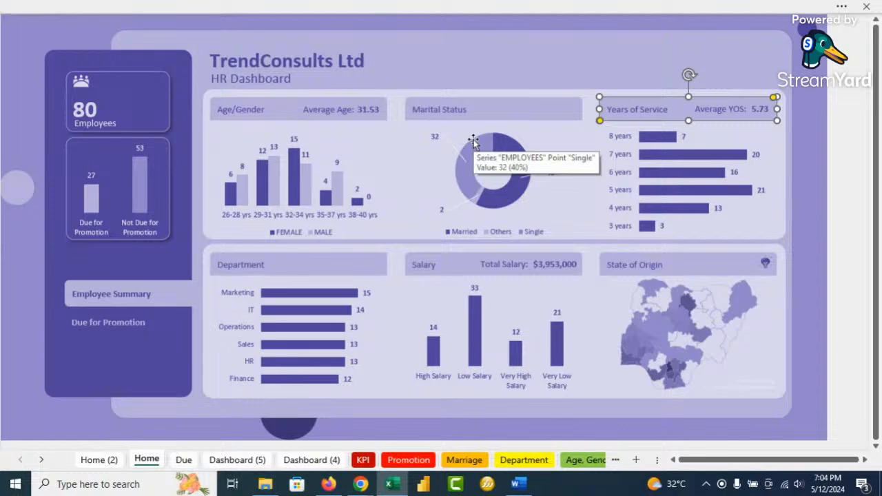
left_click(33, 313)
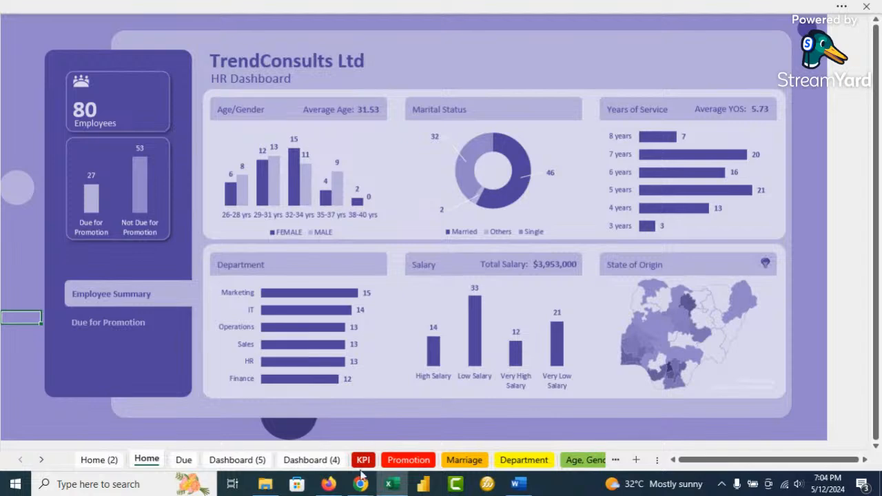
Step: Switch to File Explorer and open the 18 PROJECTS folder in Documents
mouse_move(361, 482)
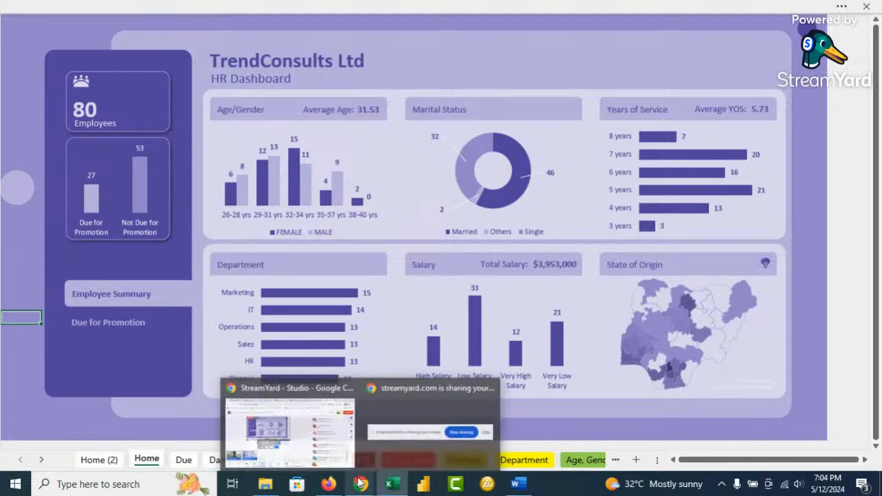
left_click(265, 484)
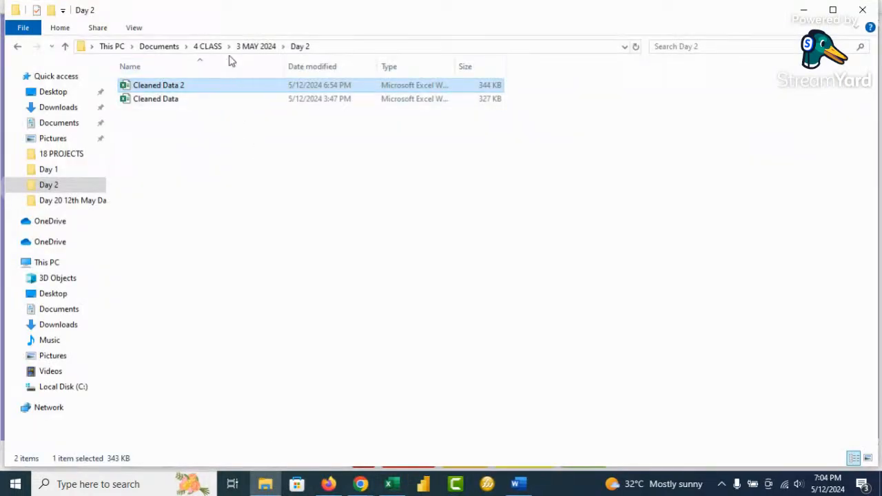
left_click(166, 47)
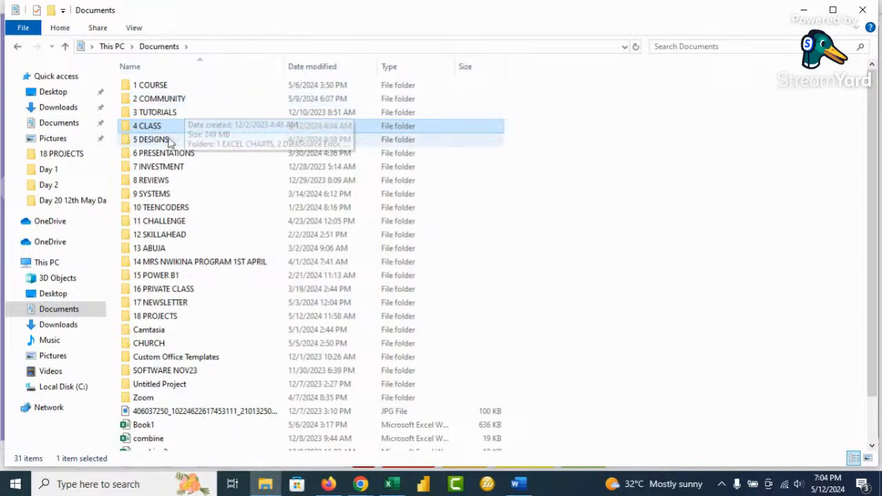
left_click(176, 316)
double_click(175, 317)
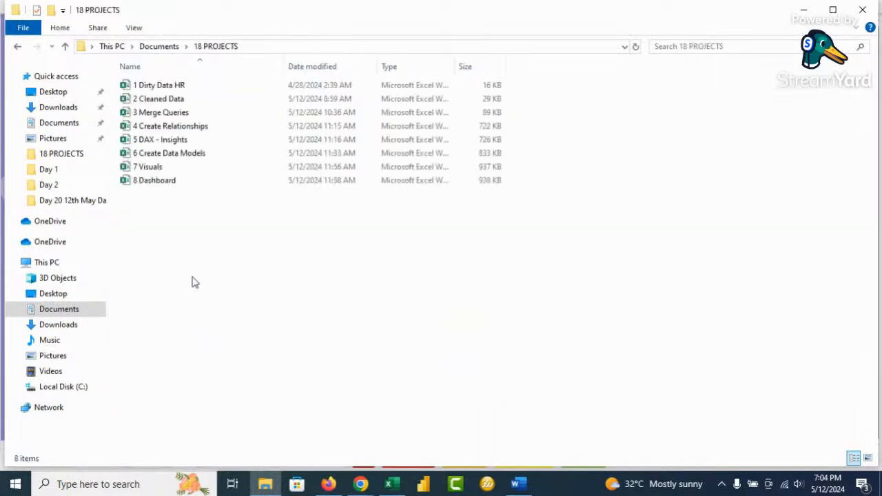
Step: Duplicate the 4 Create Relationships workbook in the same folder and open the copy without the PivotTable field list
left_click(200, 128)
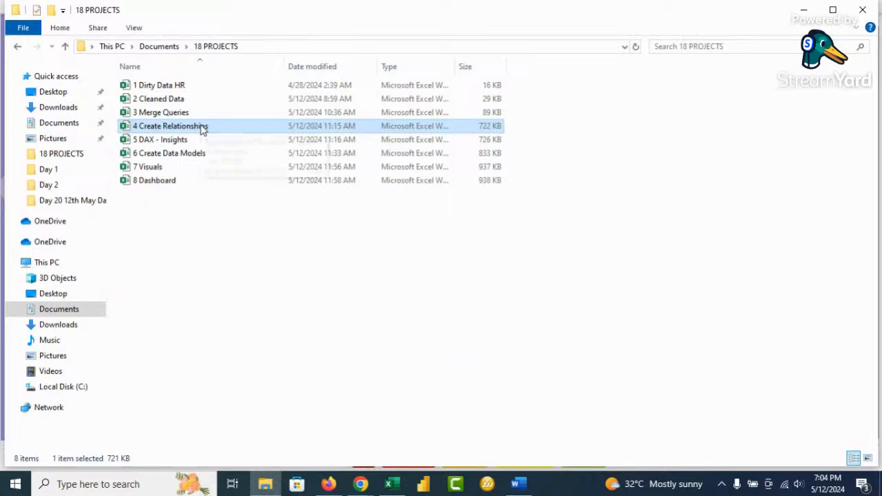
left_click(183, 232)
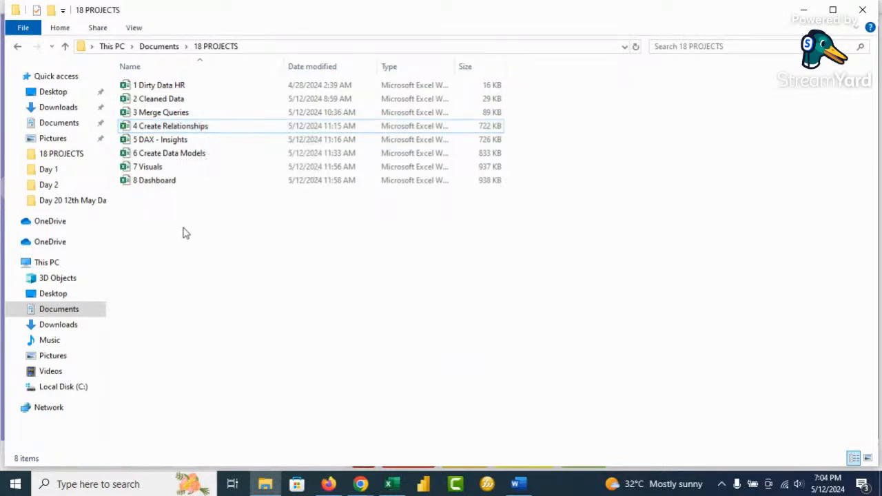
key("ctrl+v")
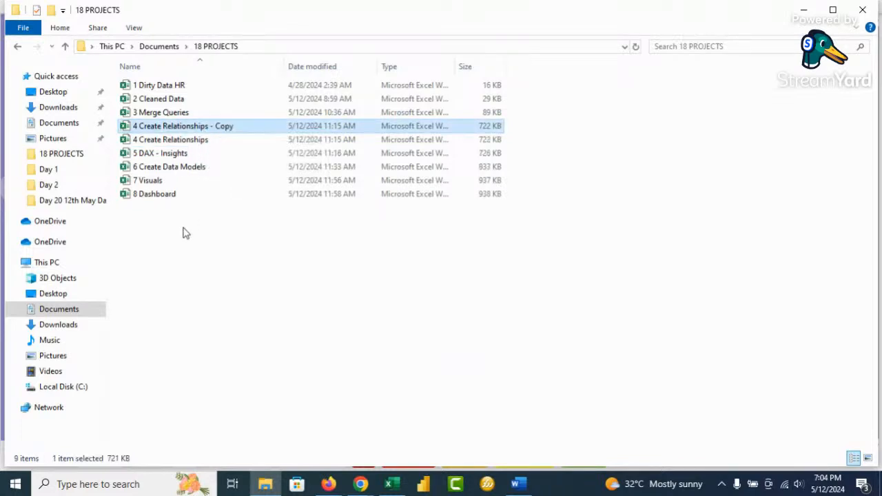
double_click(216, 131)
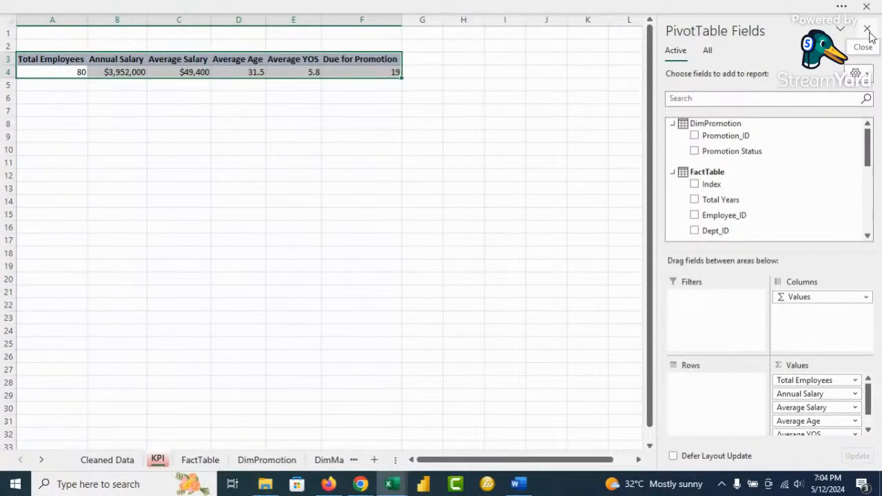
left_click(464, 212)
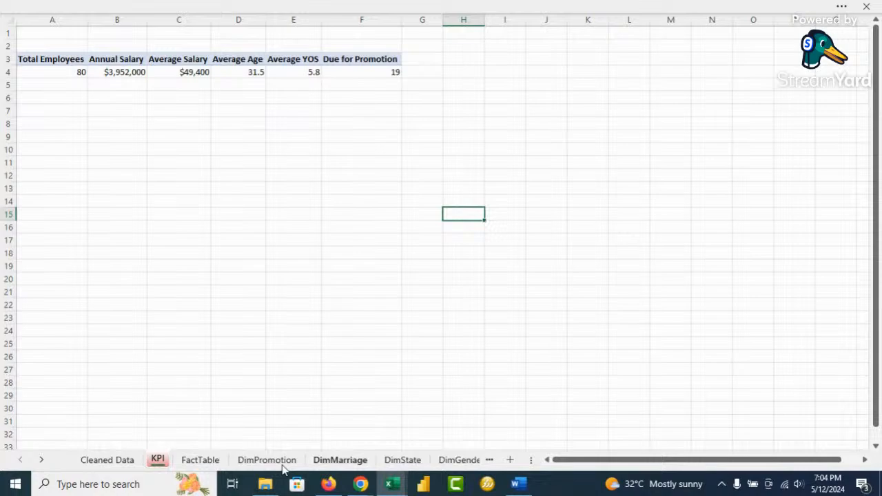
Step: Look through the Cleaned Data, FactTable, DimPromotion, DimMarriage, DimState, DimGender and DimAge sheets of the workbook copy
left_click(107, 459)
left_click(200, 459)
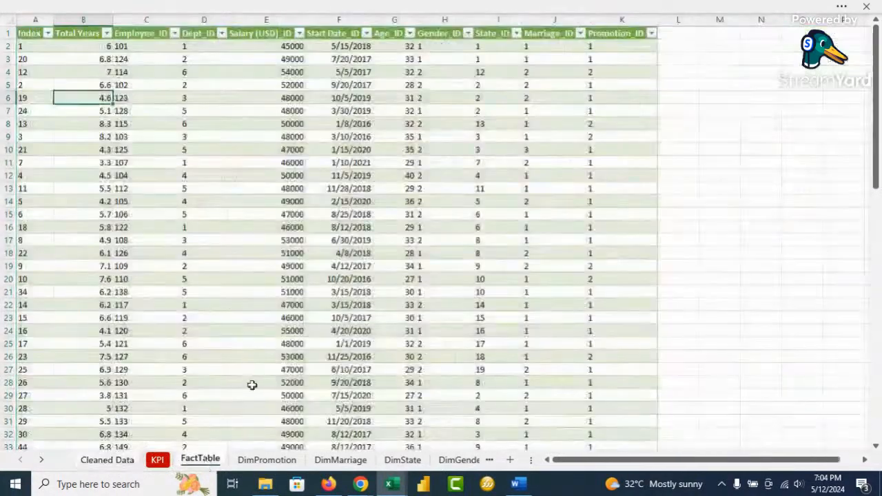
left_click(265, 459)
left_click(337, 459)
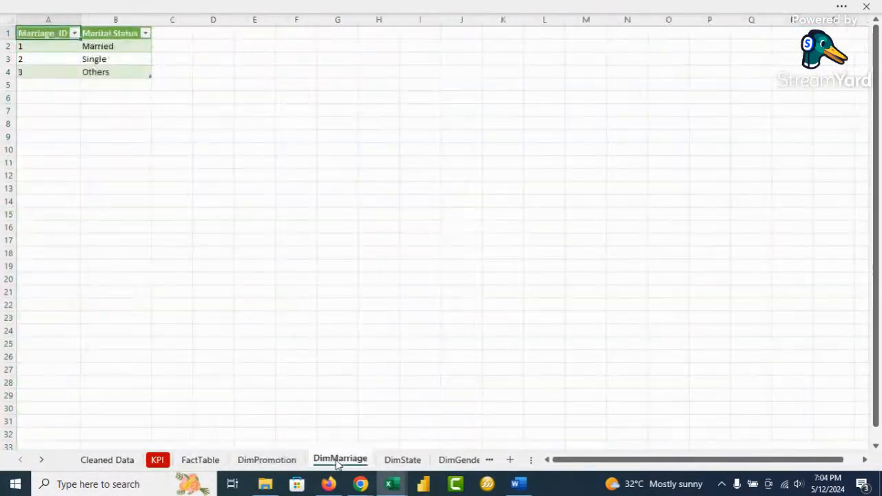
left_click(404, 461)
left_click(454, 460)
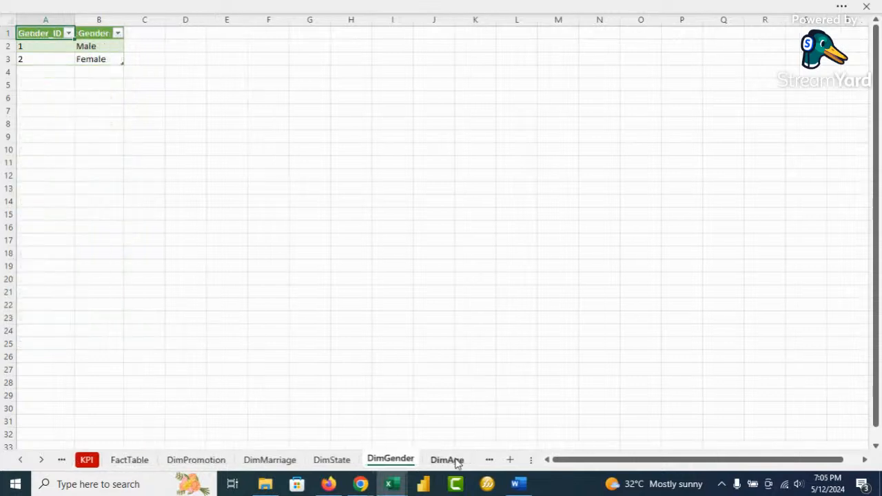
left_click(447, 460)
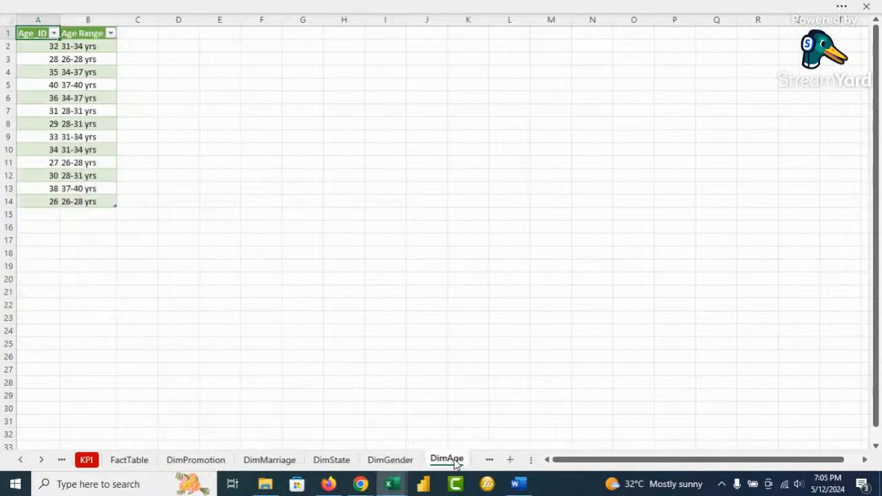
Step: Bring the last worksheets into reach and examine the employee table on Sheet1
left_click(42, 460)
left_click(42, 460)
left_click(43, 461)
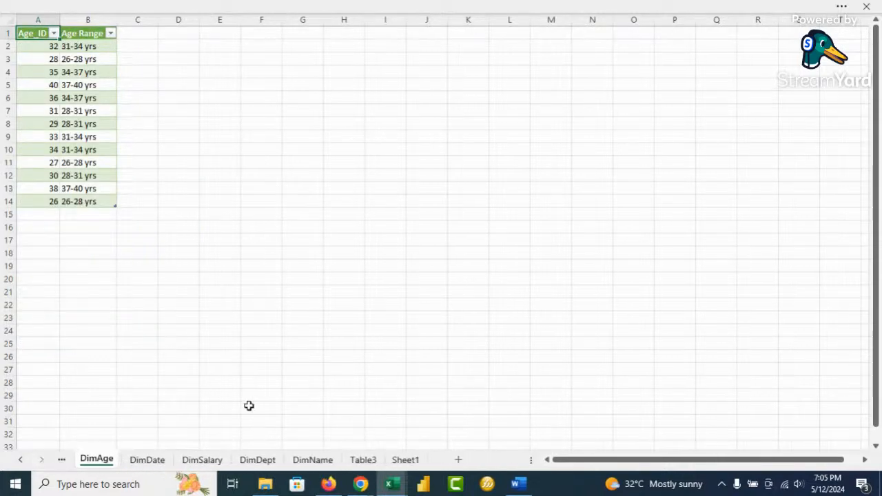
left_click(406, 460)
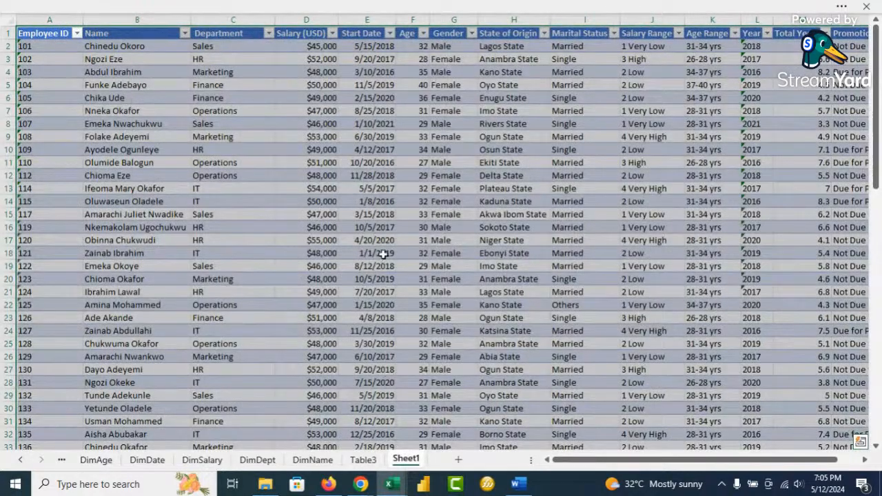
left_click(405, 228)
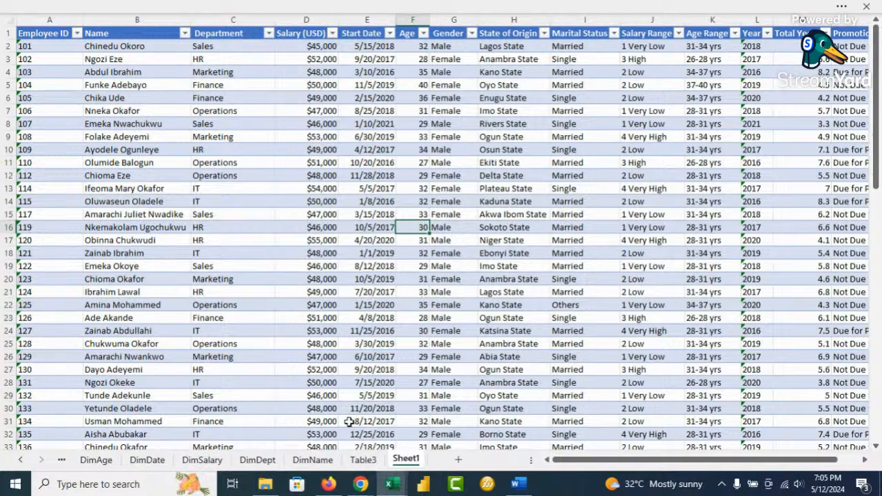
Step: Review the dimension tables in reverse order from DimName to DimPromotion, ending with the columns of FactTable
left_click(312, 460)
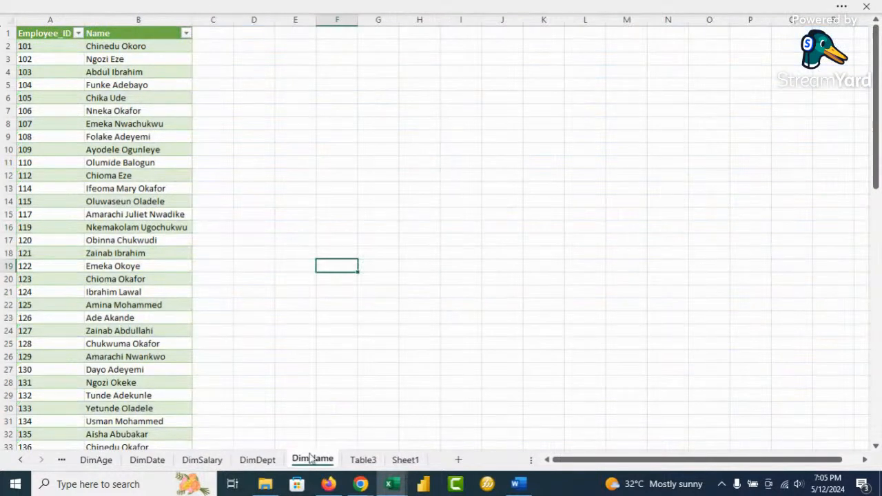
left_click(256, 460)
left_click(203, 461)
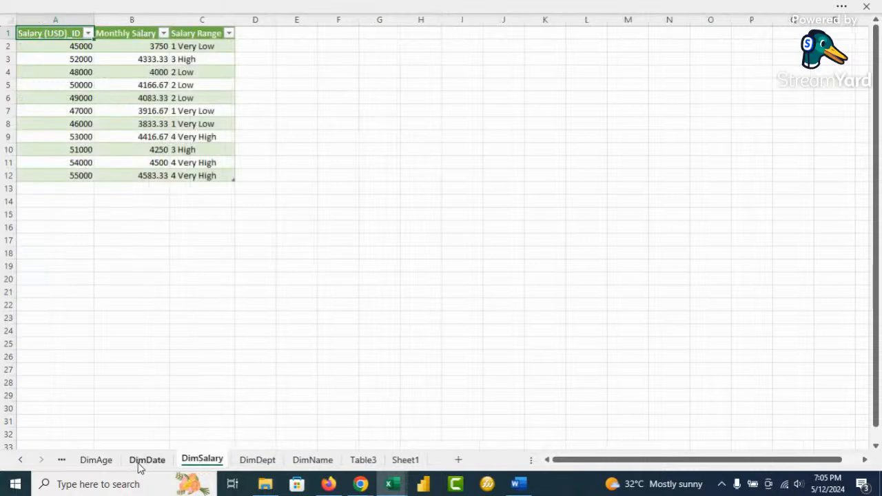
left_click(140, 466)
left_click(97, 460)
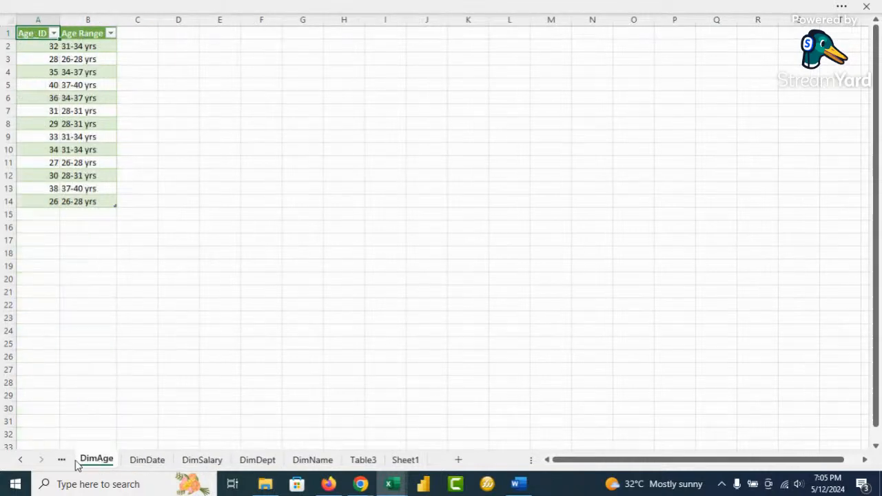
left_click(19, 462)
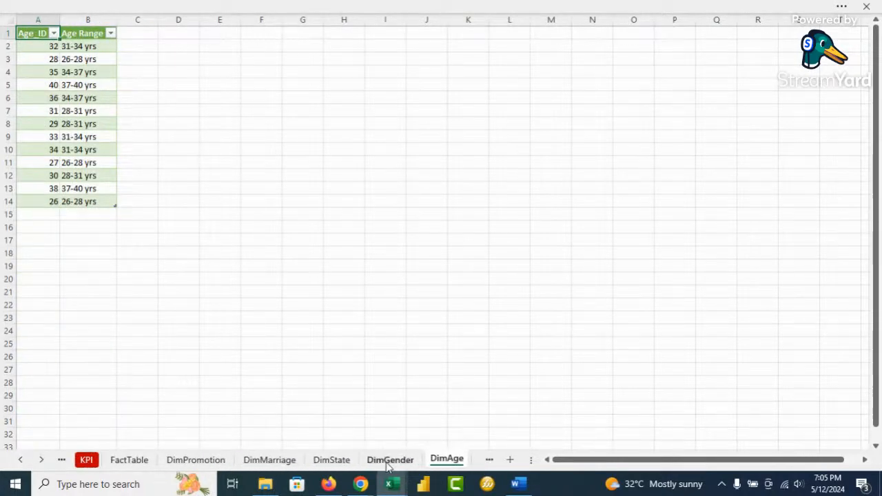
left_click(388, 465)
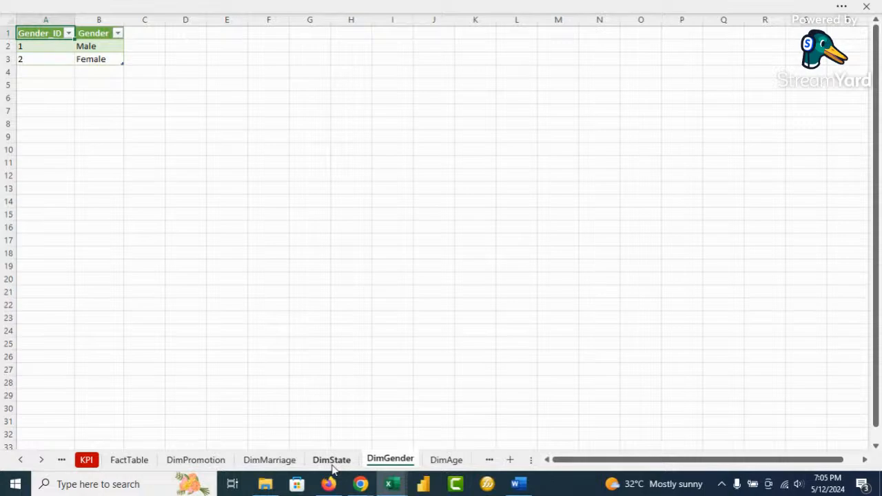
left_click(331, 464)
left_click(275, 464)
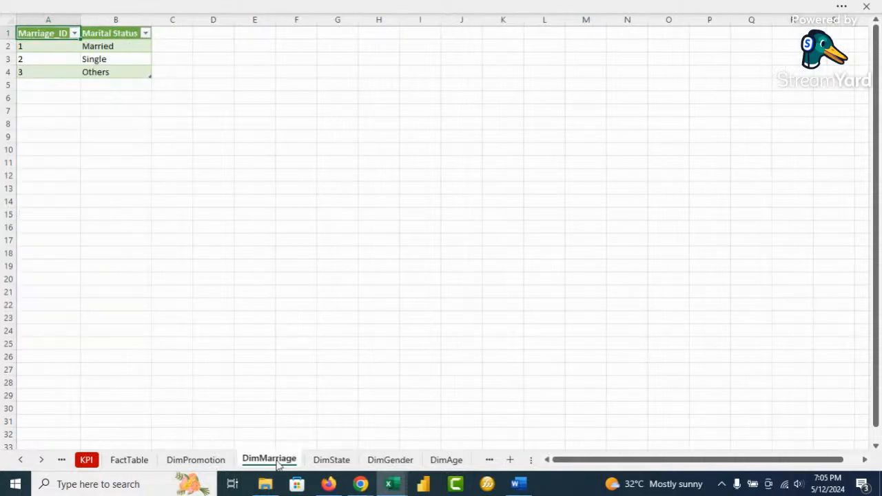
left_click(211, 463)
left_click(131, 461)
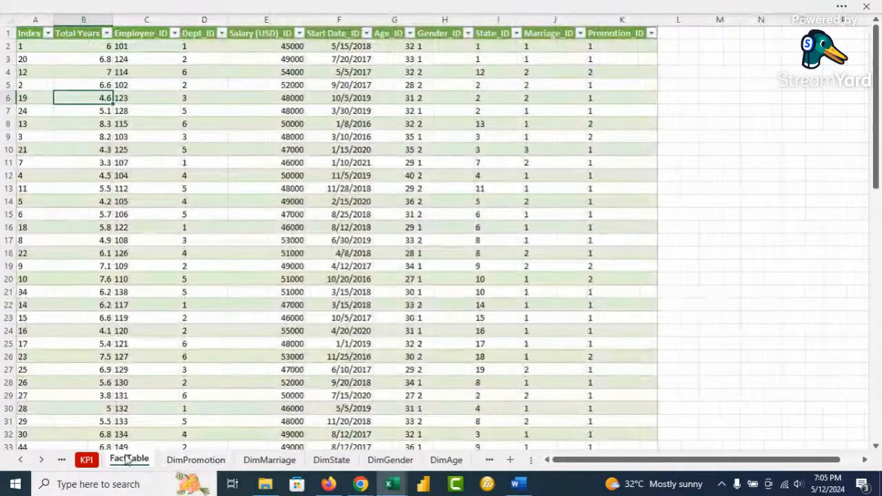
left_click(19, 460)
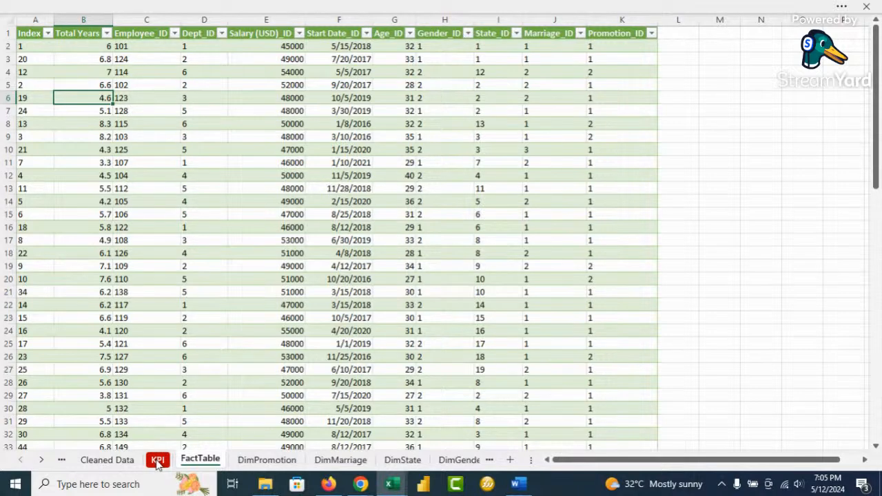
Step: Return to the 18 PROJECTS folder in File Explorer and open the 3 Merge Queries workbook
left_click(265, 483)
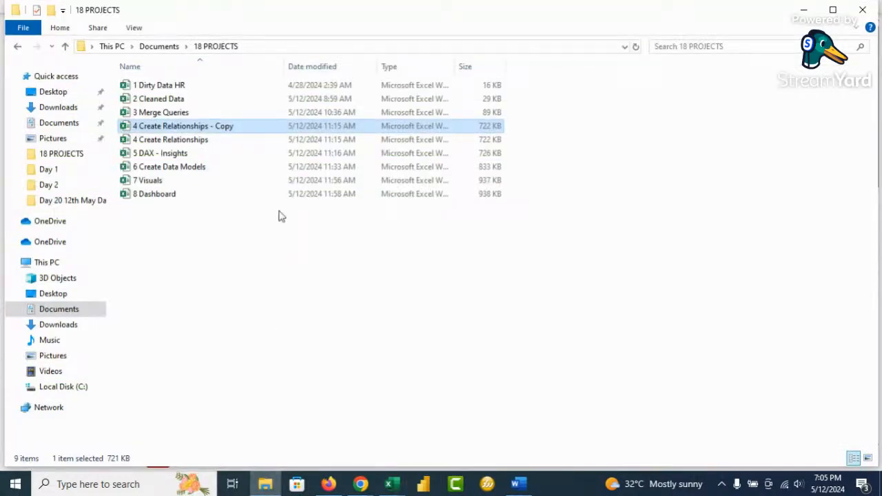
double_click(191, 116)
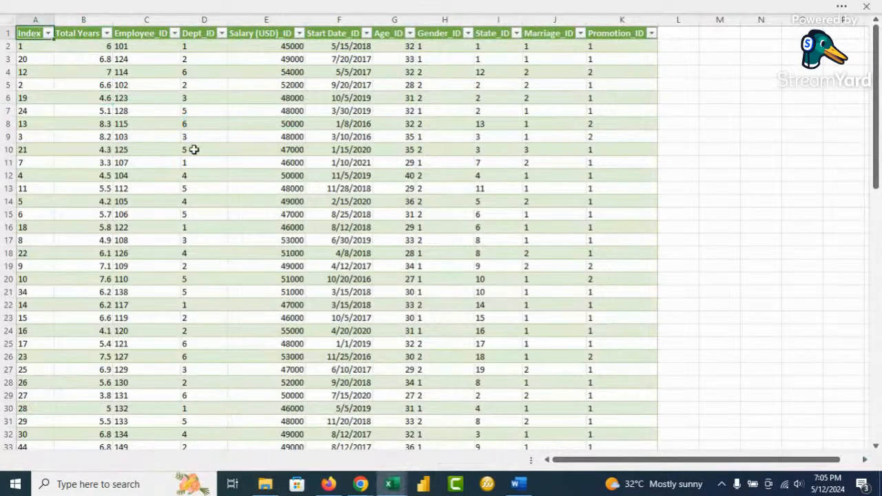
left_click(336, 355)
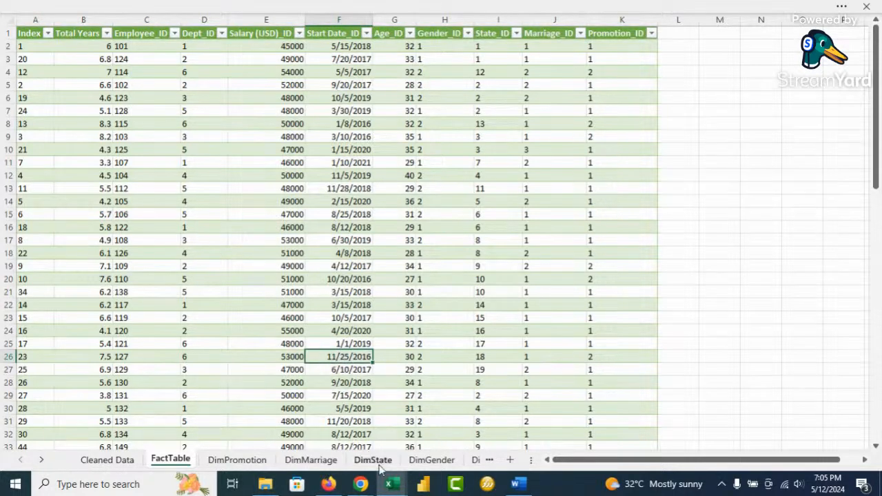
Step: Close the 4 Create Relationships - Copy workbook and show the Cleaned Data sheet of 3 Merge Queries
left_click(390, 482)
left_click(337, 416)
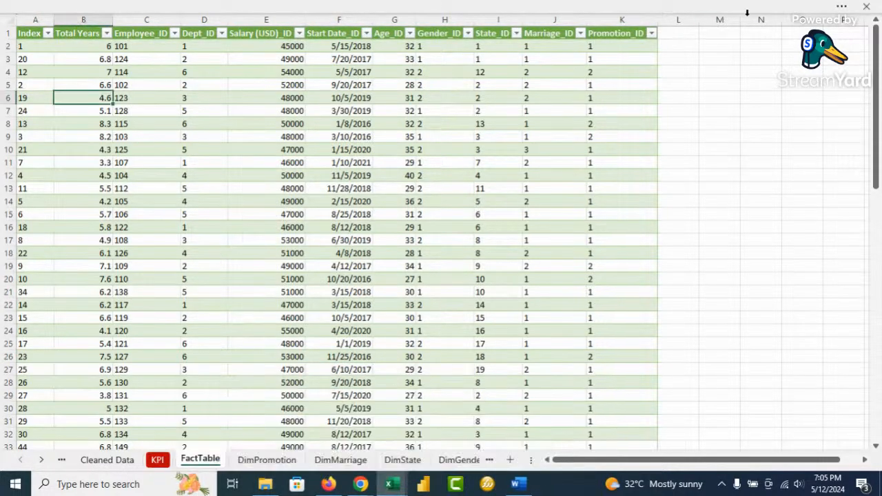
left_click(867, 7)
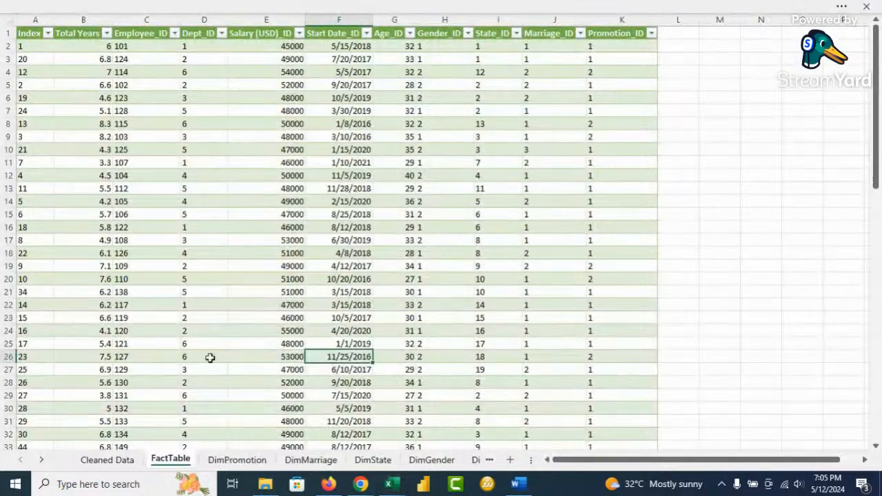
left_click(106, 460)
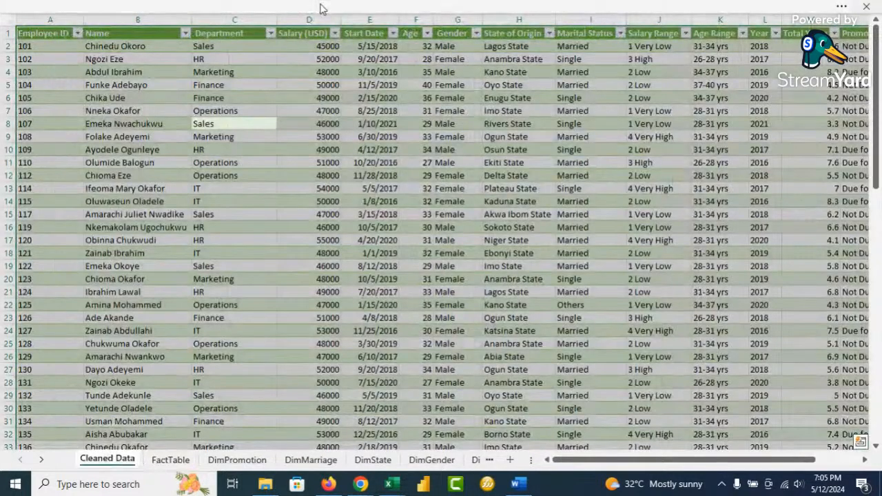
Step: Open the workbook's Power Pivot data model window, look over its diagram area, and close the window
left_click(320, 9)
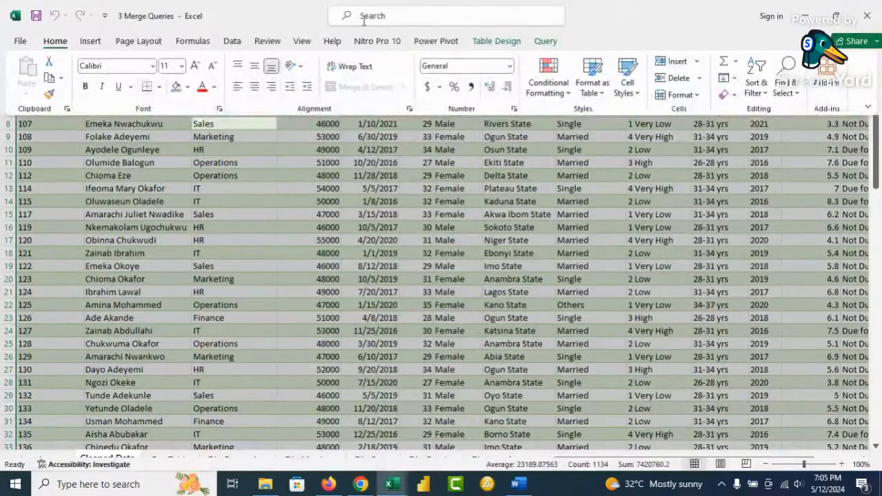
left_click(435, 41)
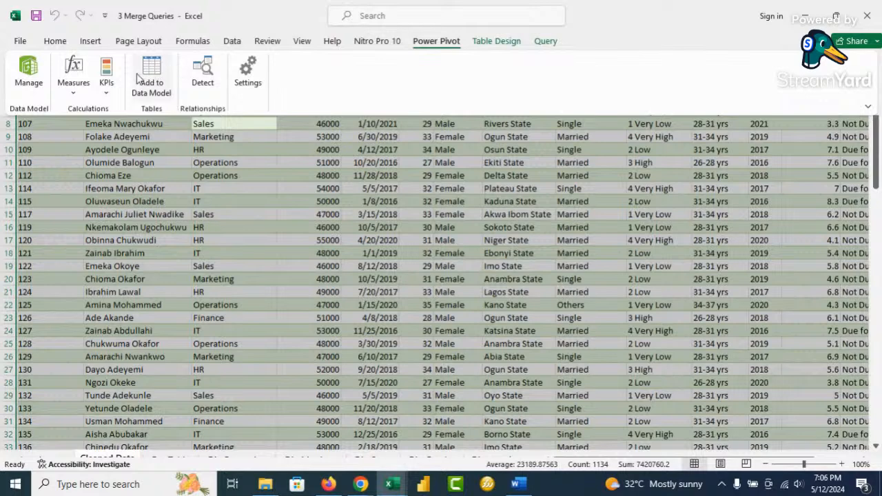
left_click(29, 69)
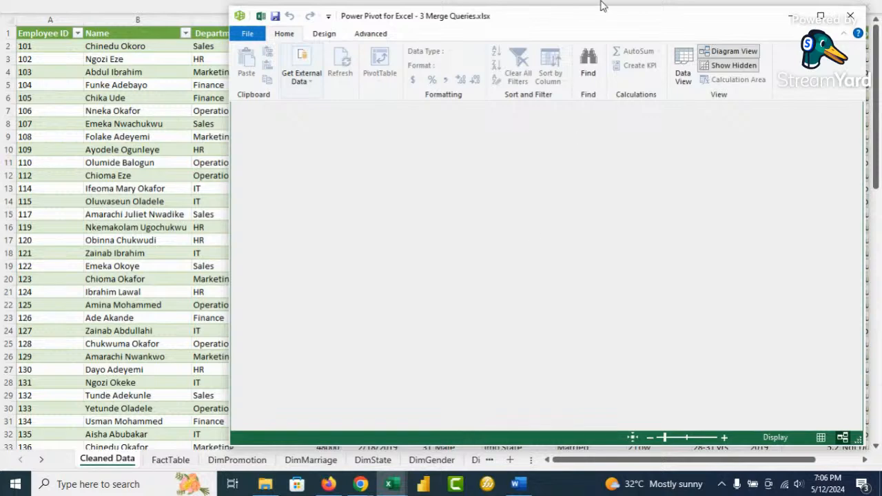
left_click_drag(604, 20, 505, 41)
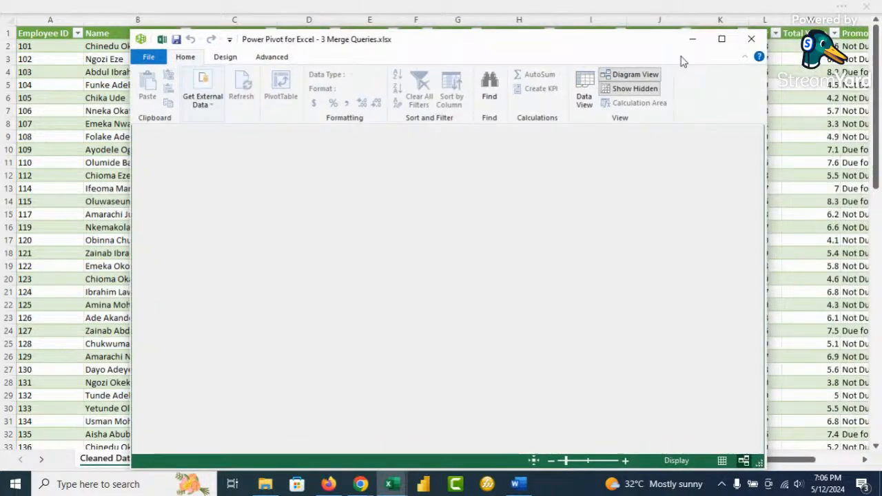
left_click(752, 39)
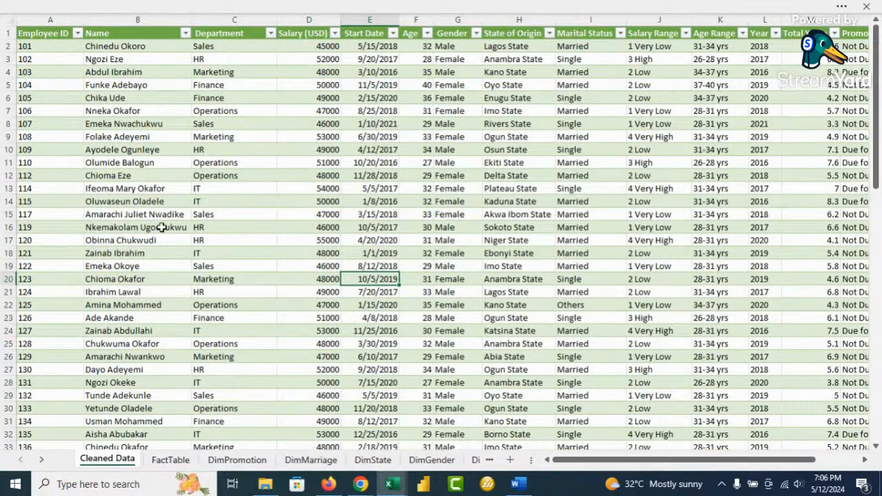
Step: Add FactTable to the data model and enlarge its box in Diagram View until all fields from Index to Promotion_ID show
left_click(168, 460)
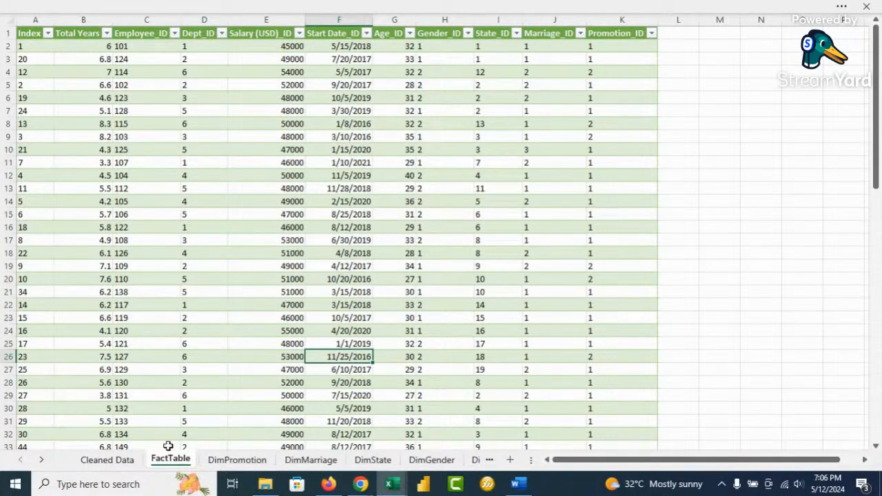
left_click(380, 6)
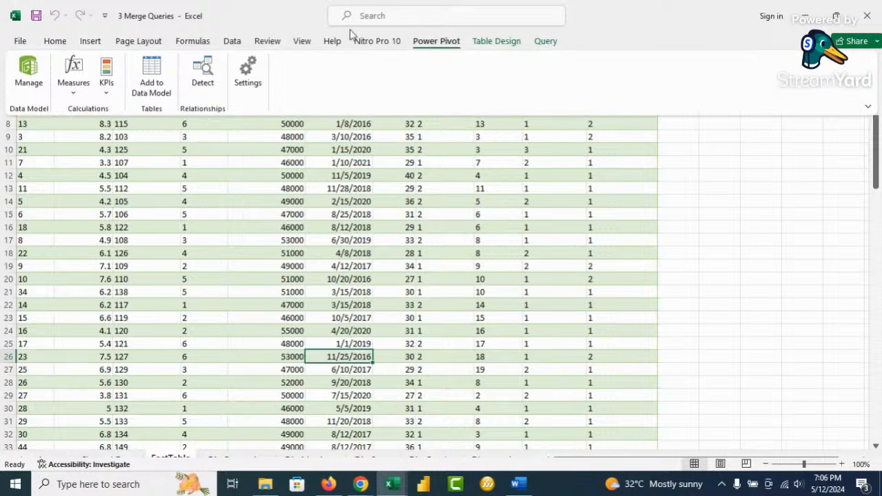
left_click(153, 73)
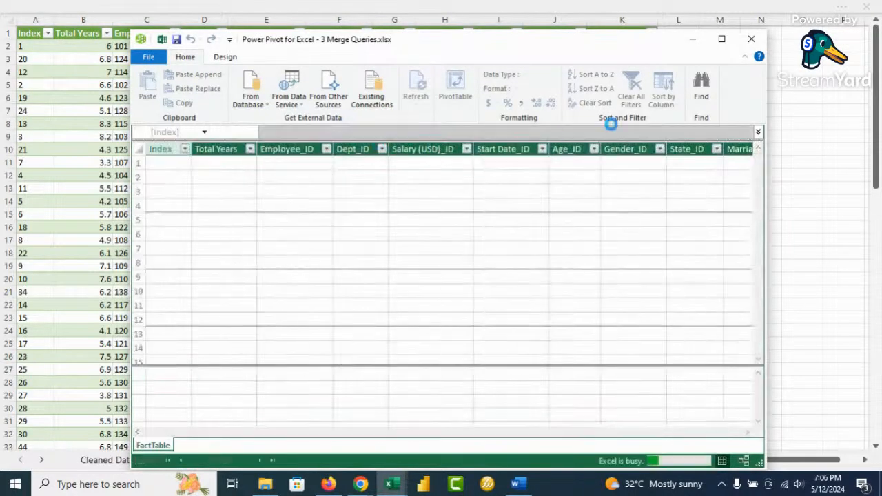
left_click(616, 74)
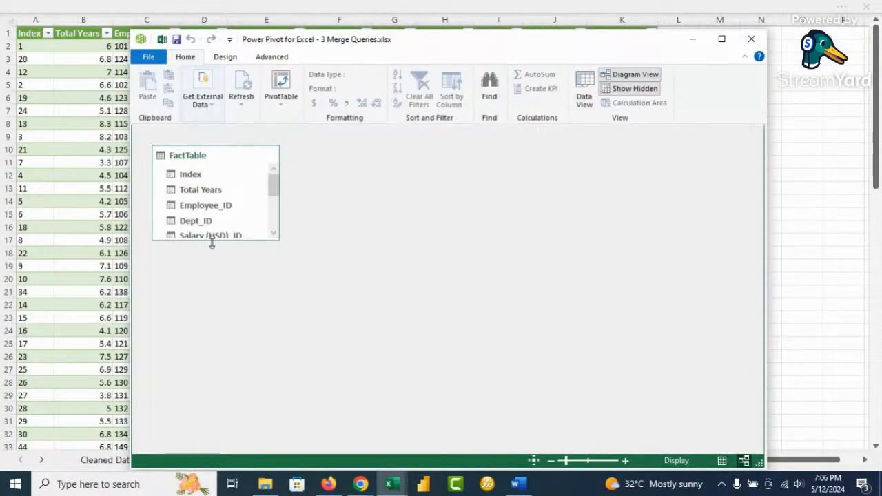
left_click_drag(210, 240, 202, 360)
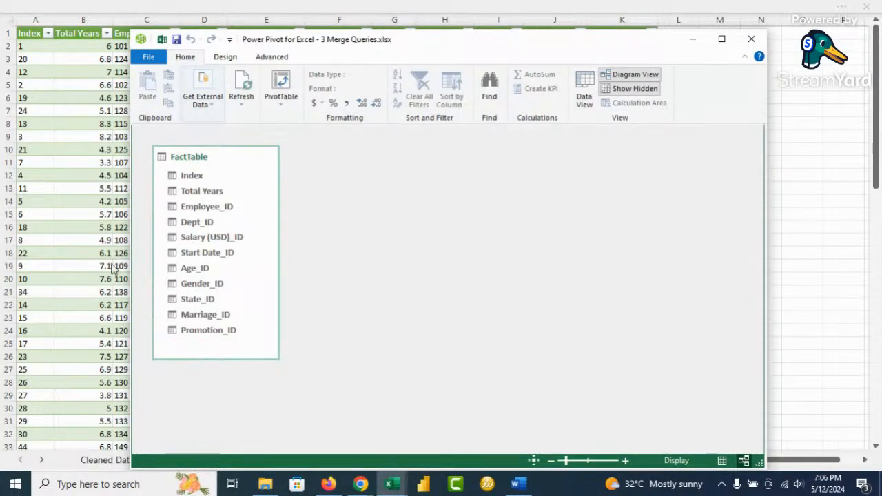
Step: Add the DimPromotion table to the data model and place its box beside FactTable in the diagram
left_click(91, 341)
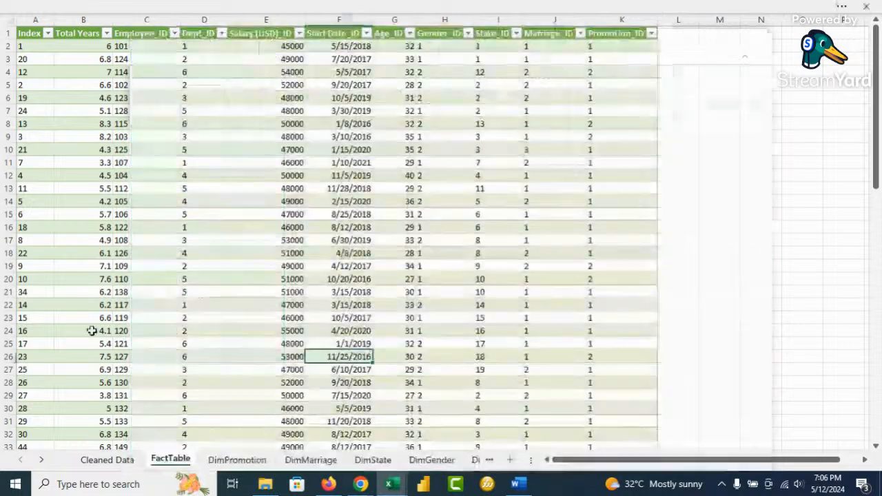
left_click(237, 460)
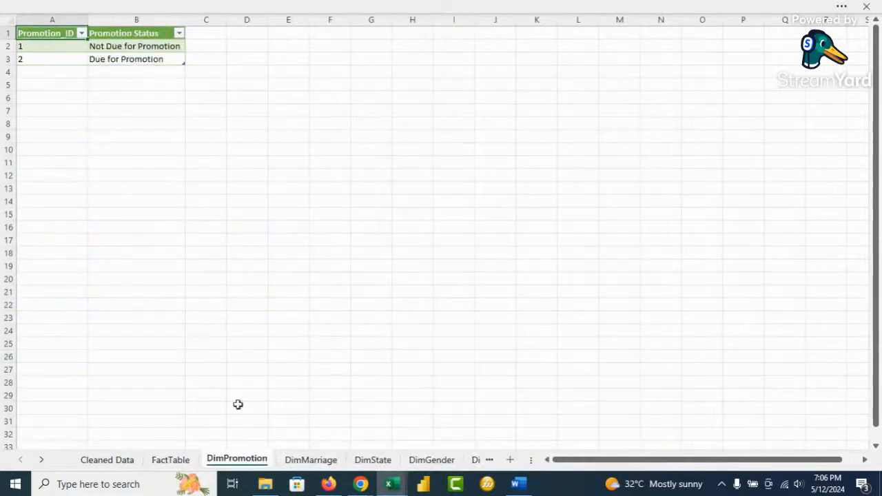
left_click(158, 59)
left_click(288, 6)
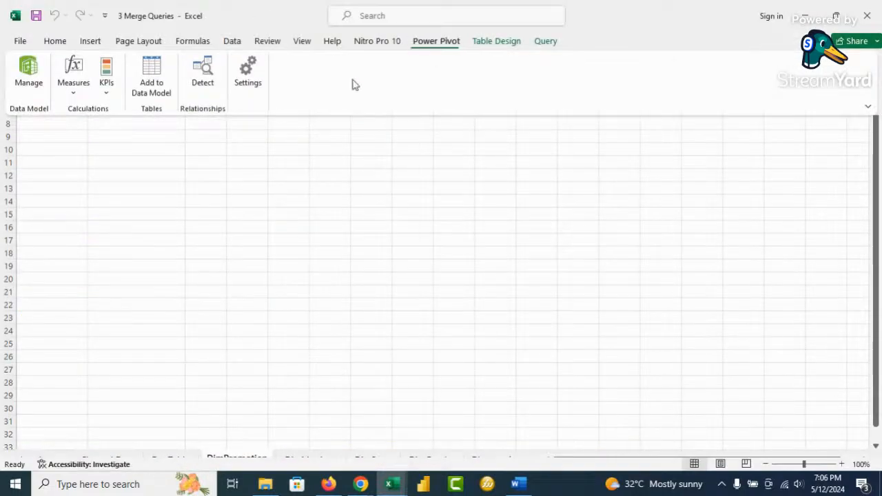
left_click(153, 77)
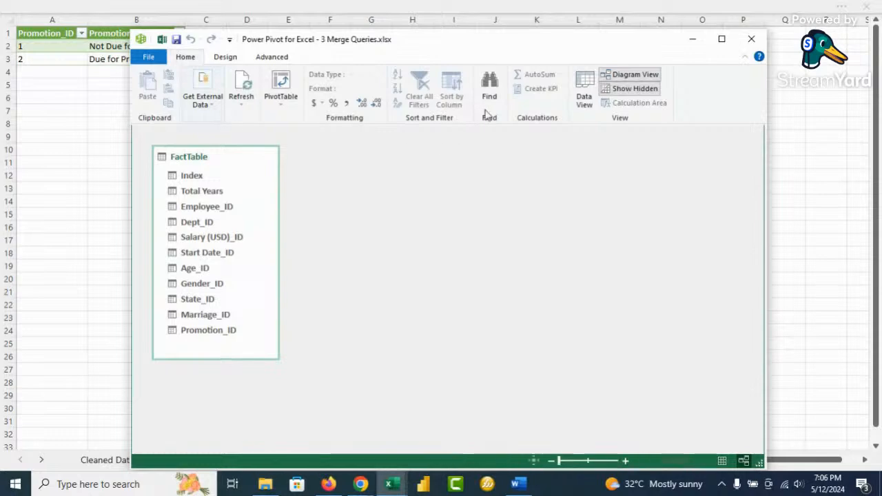
left_click_drag(361, 219, 348, 159)
Step: Add the DimMarriage table to the data model and align its box in the diagram's upper row beside DimPromotion
left_click(109, 330)
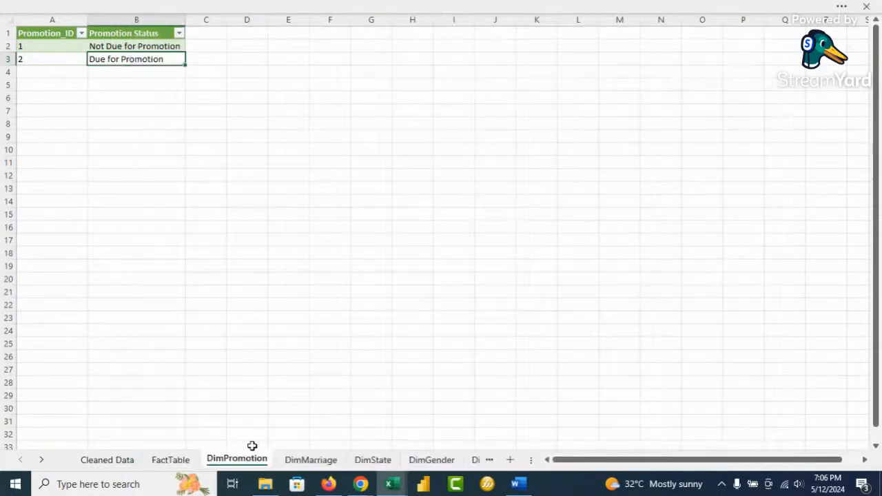
left_click(306, 458)
left_click(131, 59)
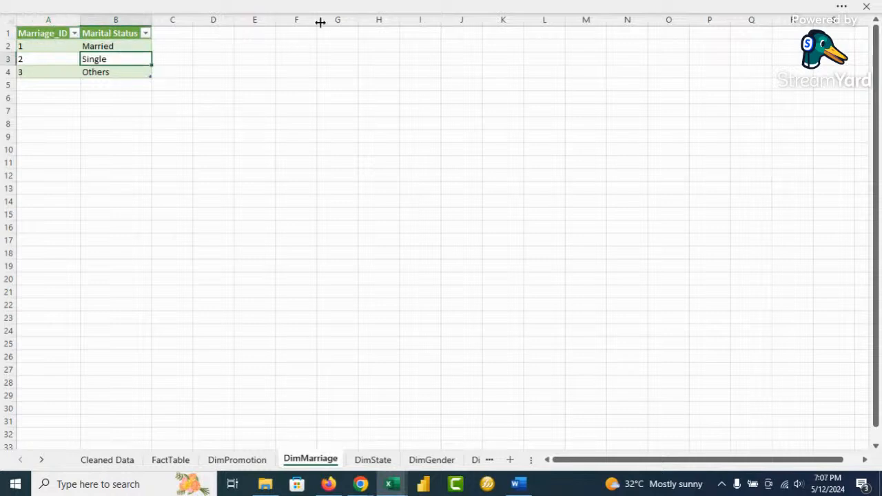
left_click(327, 12)
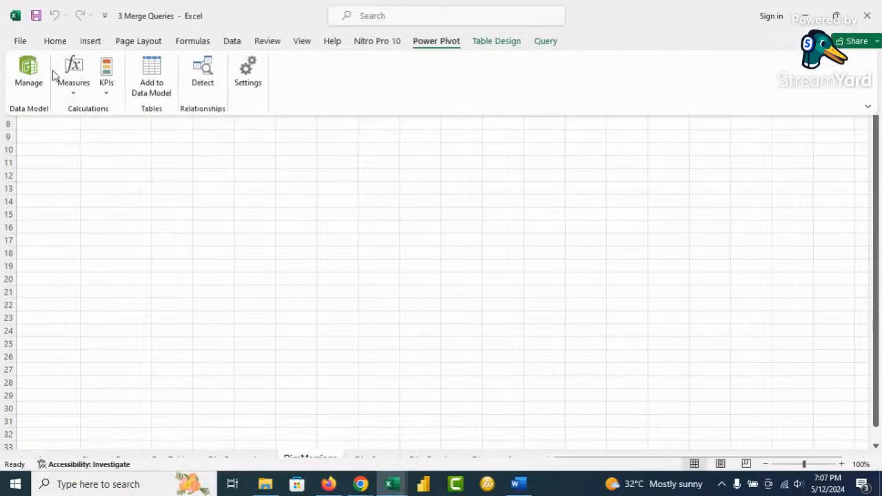
left_click(146, 77)
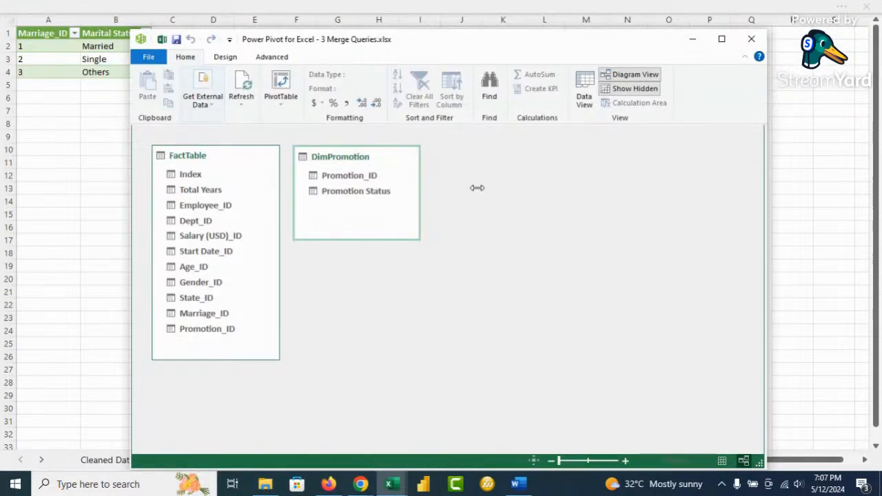
left_click_drag(490, 215, 471, 158)
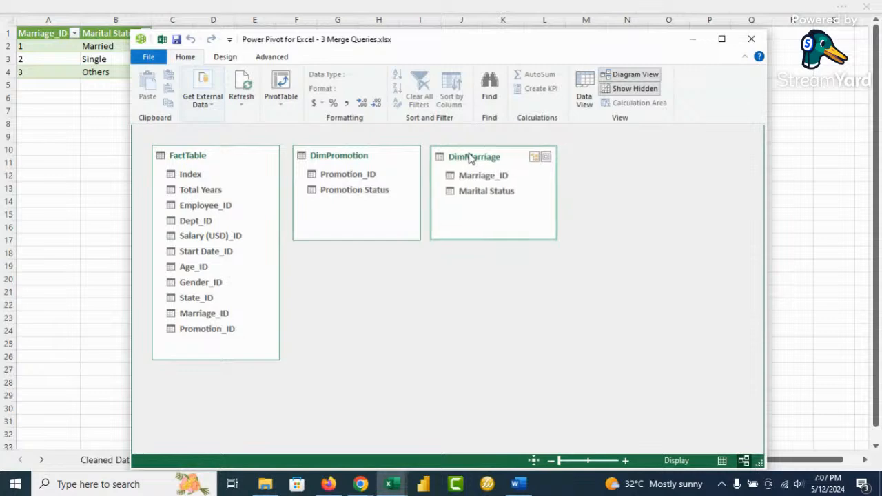
Step: Add the DimState table to the data model and align its box in the upper row beside DimMarriage
left_click(110, 348)
left_click(373, 460)
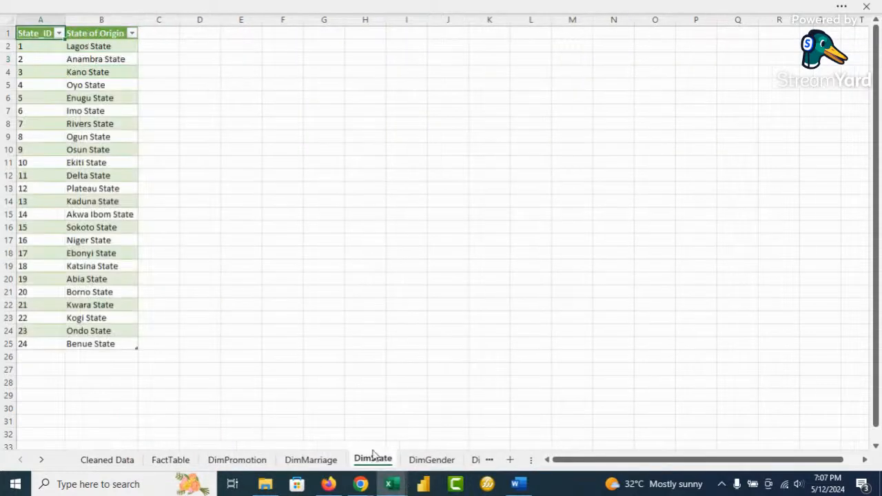
left_click(88, 149)
left_click(324, 12)
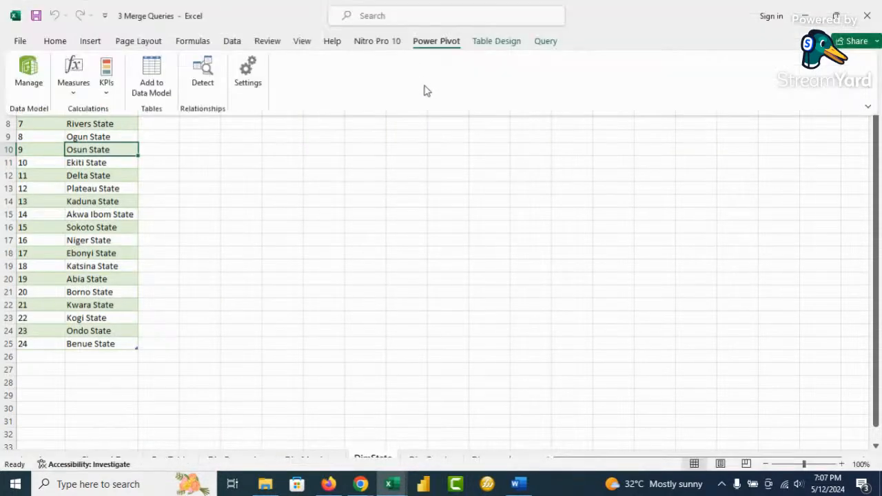
left_click(151, 76)
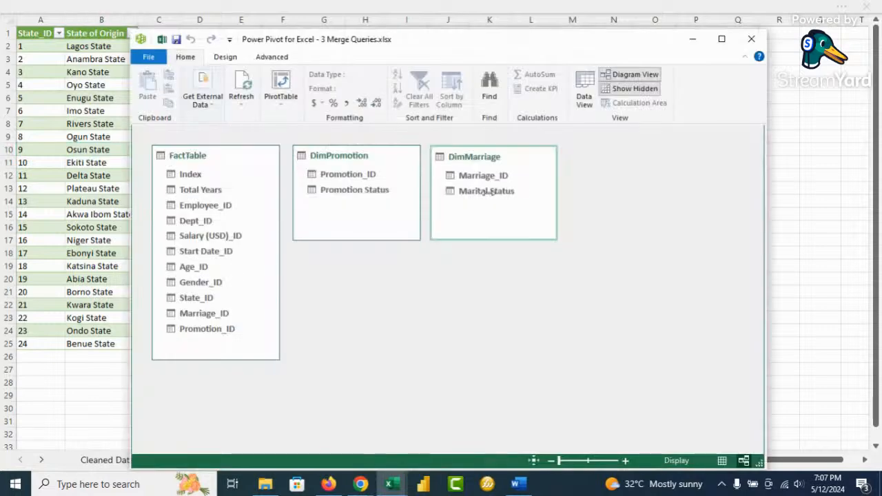
left_click_drag(635, 217, 618, 162)
Step: Add the DimGender table to the data model and place its box below DimPromotion in the diagram
left_click(59, 380)
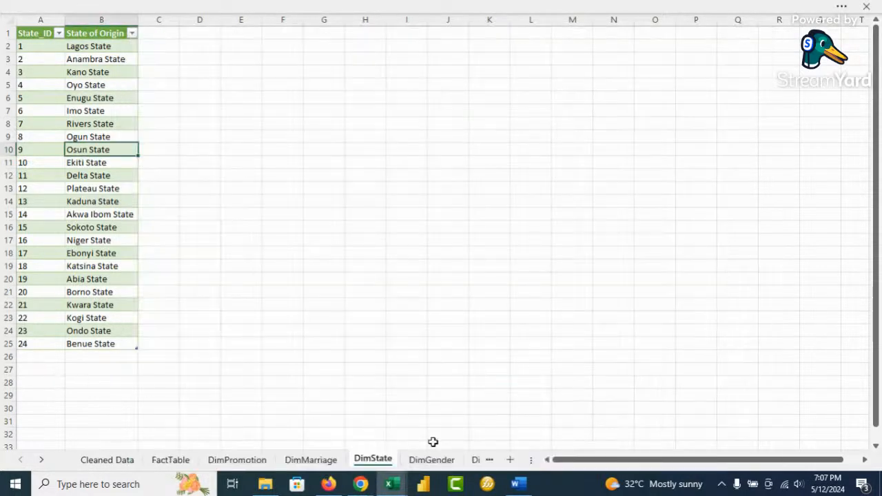
left_click(431, 460)
left_click(85, 58)
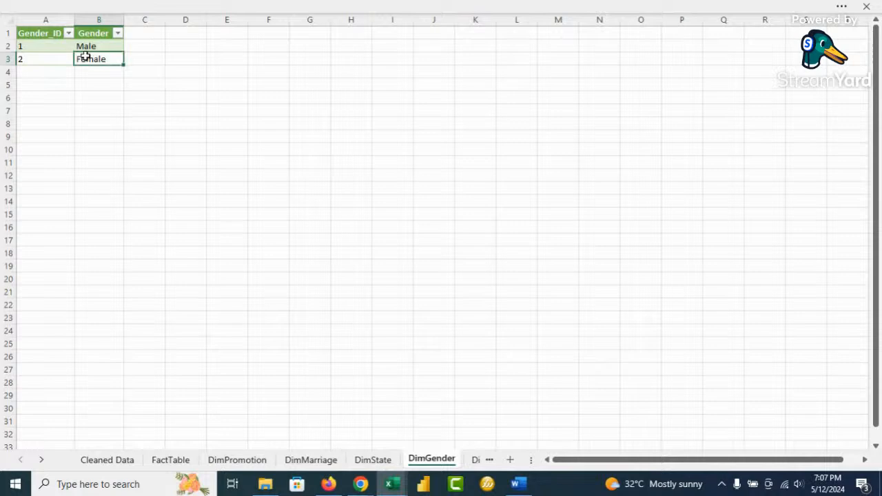
left_click(250, 15)
left_click(152, 72)
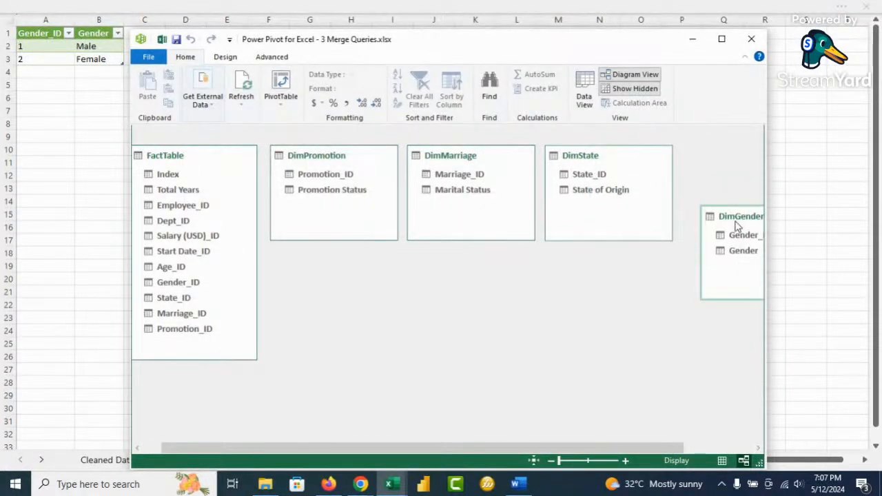
left_click_drag(735, 226, 303, 271)
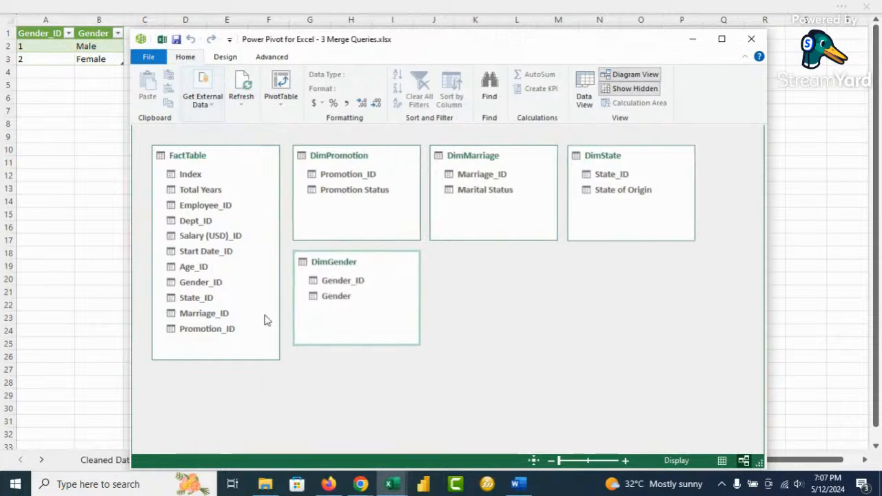
Step: Add the DimAge table to the data model and place its box below DimMarriage, beside DimGender
left_click(59, 331)
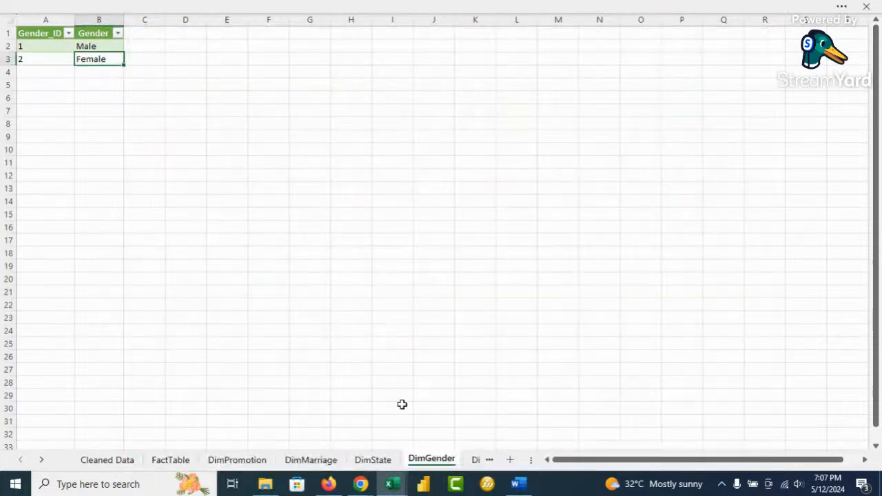
left_click(41, 459)
left_click(41, 459)
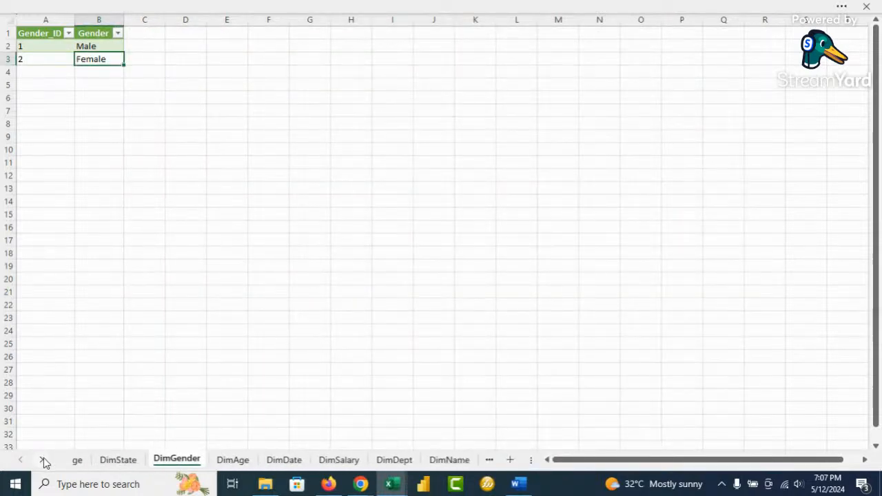
left_click(215, 460)
left_click(378, 11)
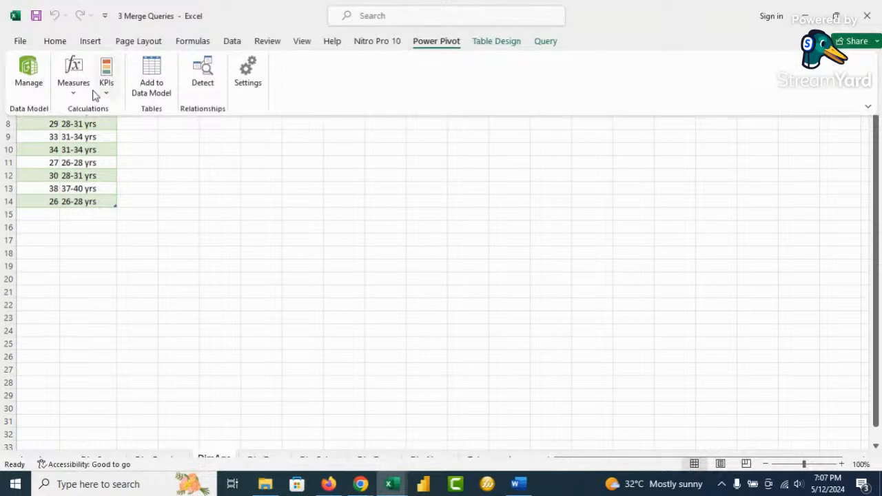
left_click(150, 81)
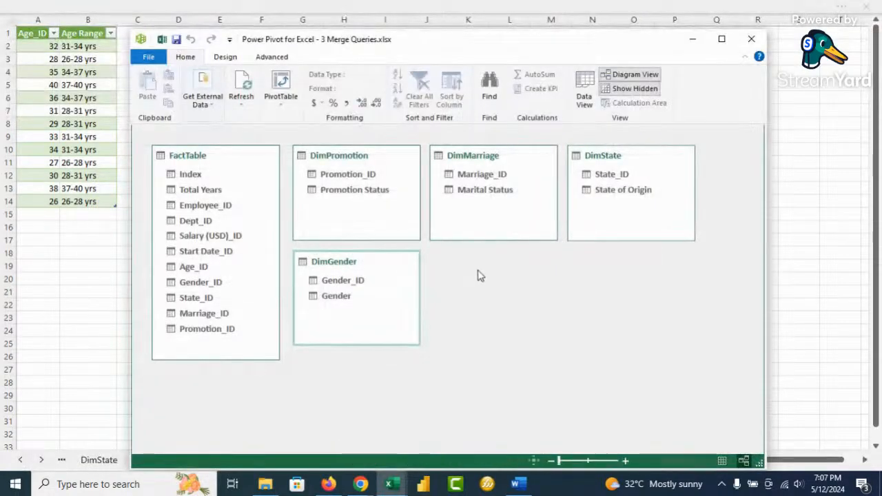
left_click_drag(719, 220, 429, 267)
Step: Add the DimDate table to the data model and place its box below DimState, beside DimAge
left_click(85, 370)
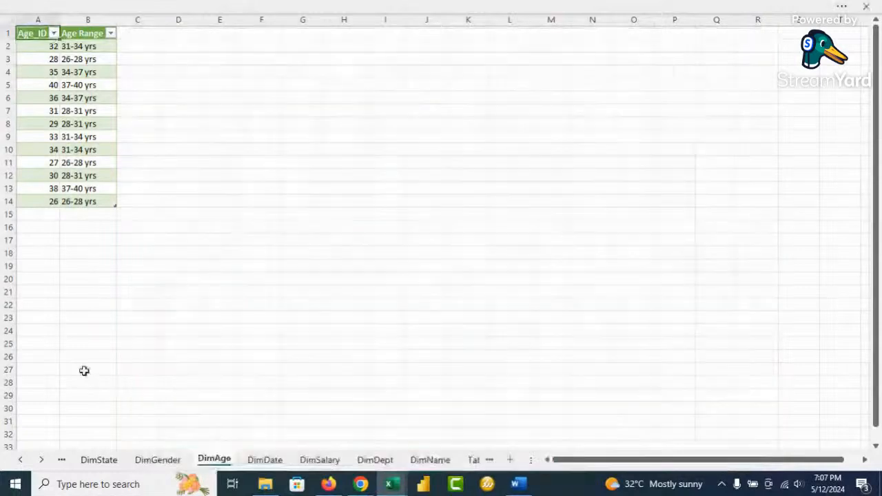
left_click(265, 459)
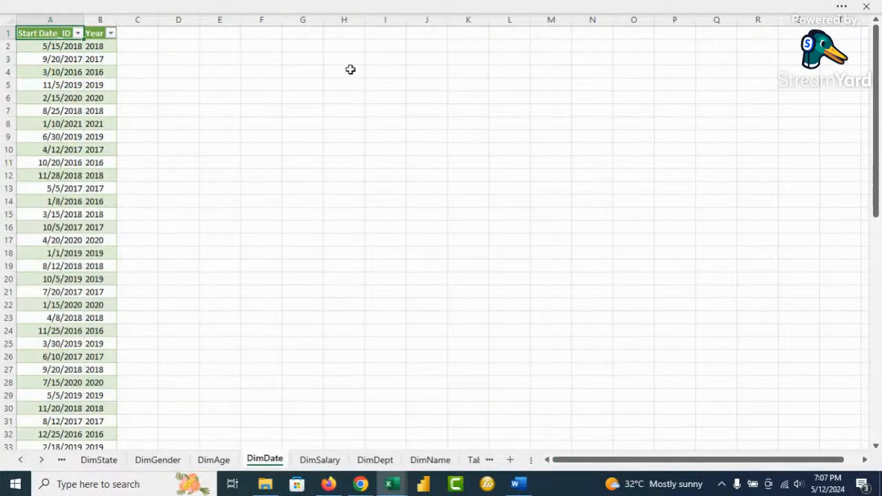
left_click(367, 11)
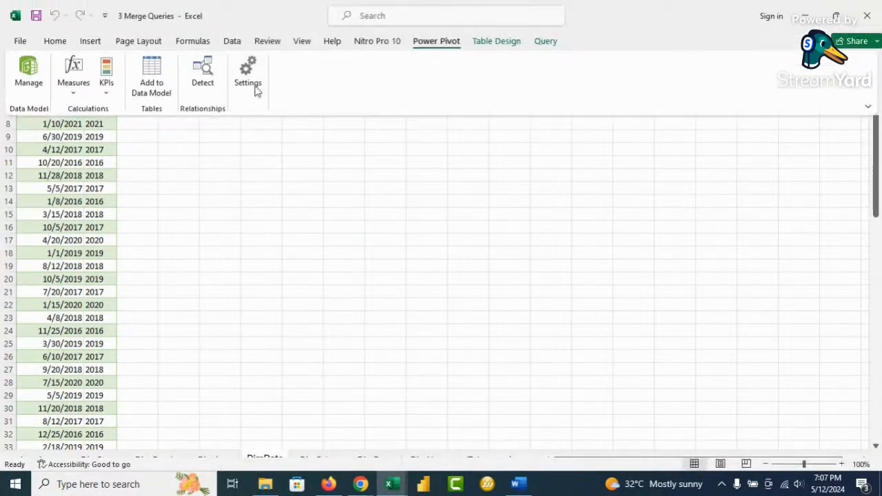
left_click(156, 81)
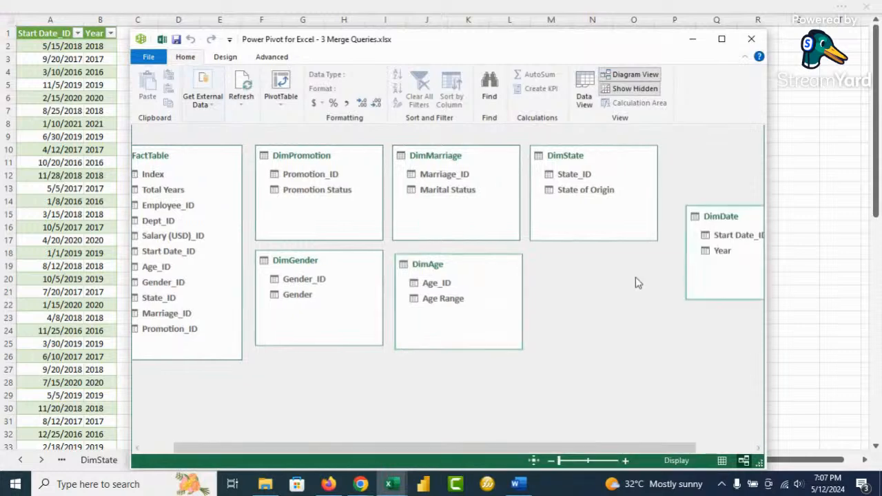
left_click_drag(721, 220, 571, 271)
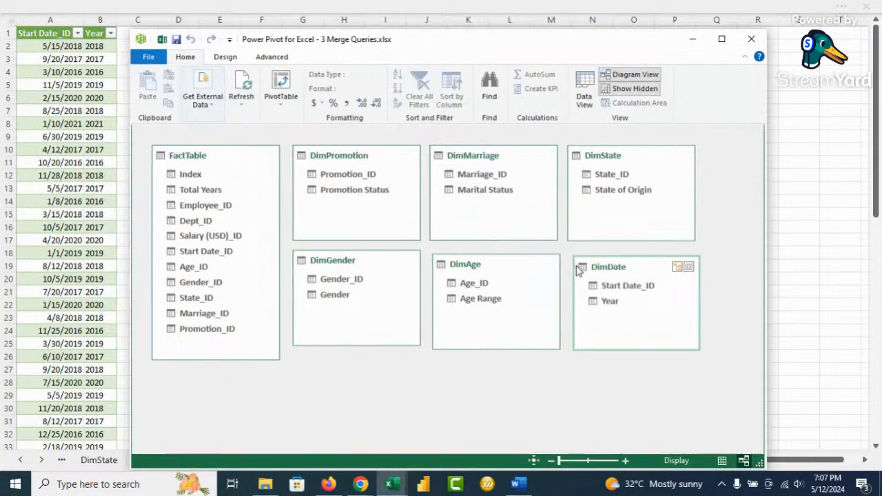
Step: Add the DimSalary table to the data model and place its box below DimGender in the diagram
left_click(120, 373)
left_click(318, 459)
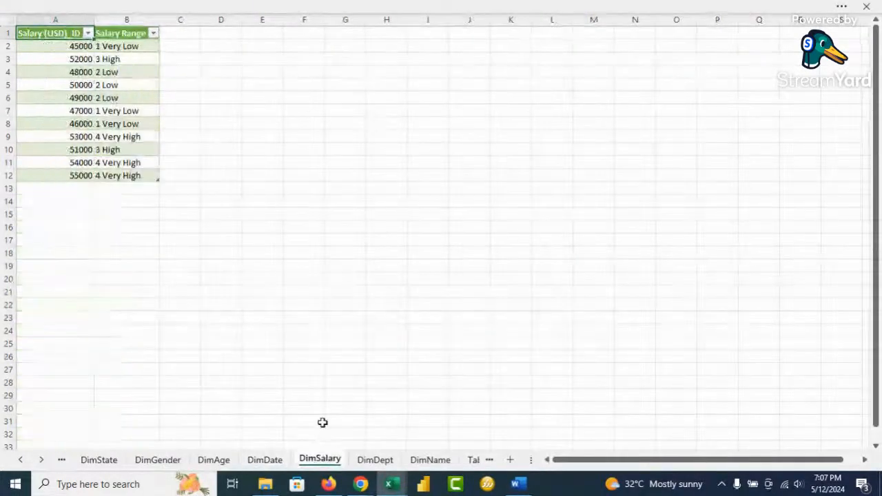
left_click(191, 7)
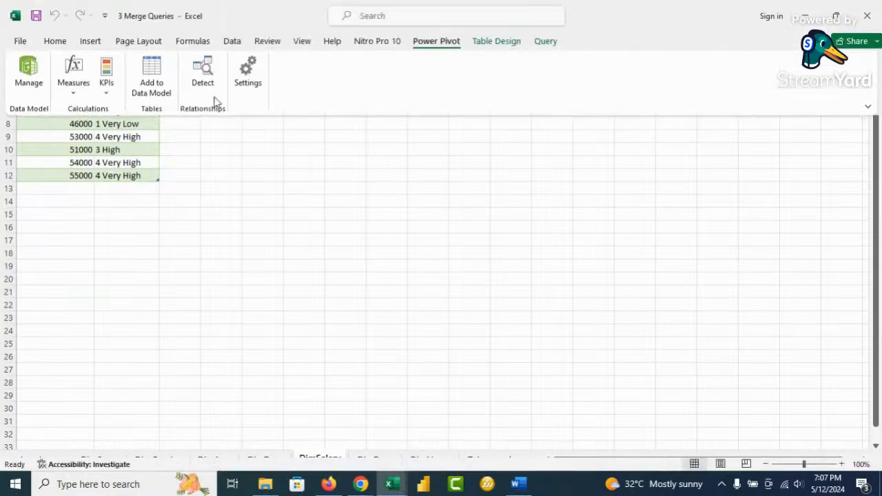
left_click(161, 85)
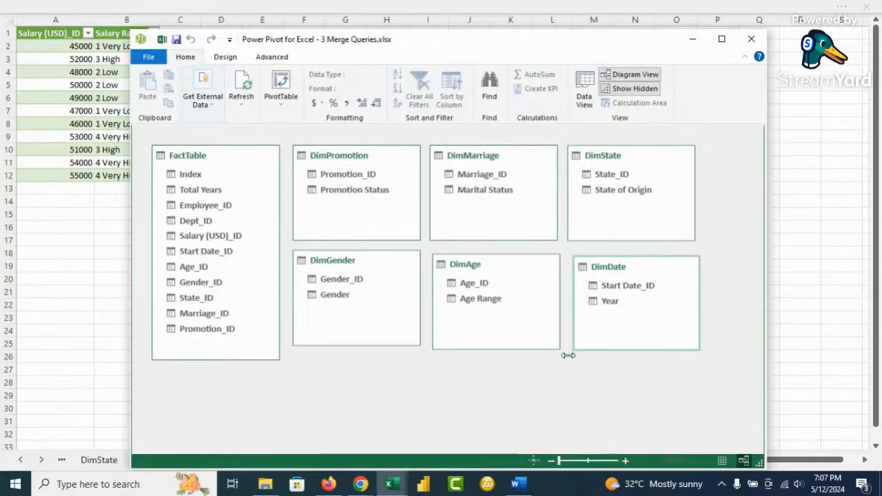
left_click_drag(721, 218, 290, 365)
Step: Add the DimDept table to the data model and place its box below DimAge, beside DimSalary
left_click(101, 375)
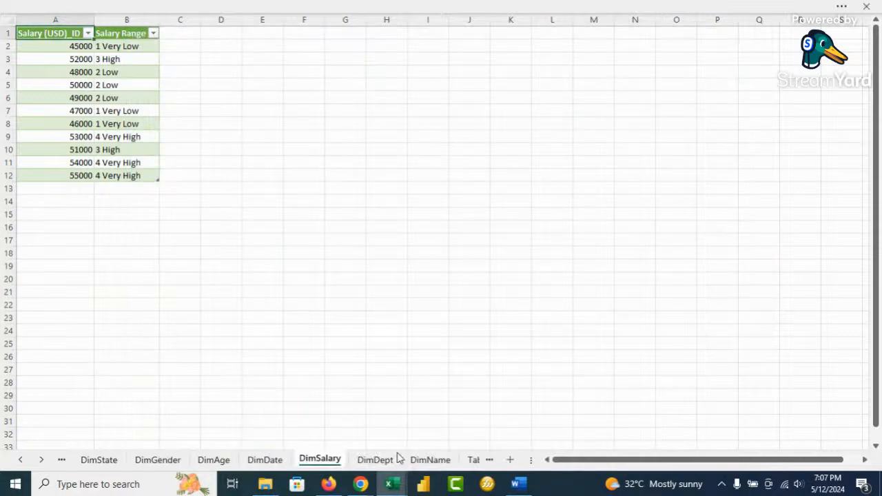
left_click(376, 459)
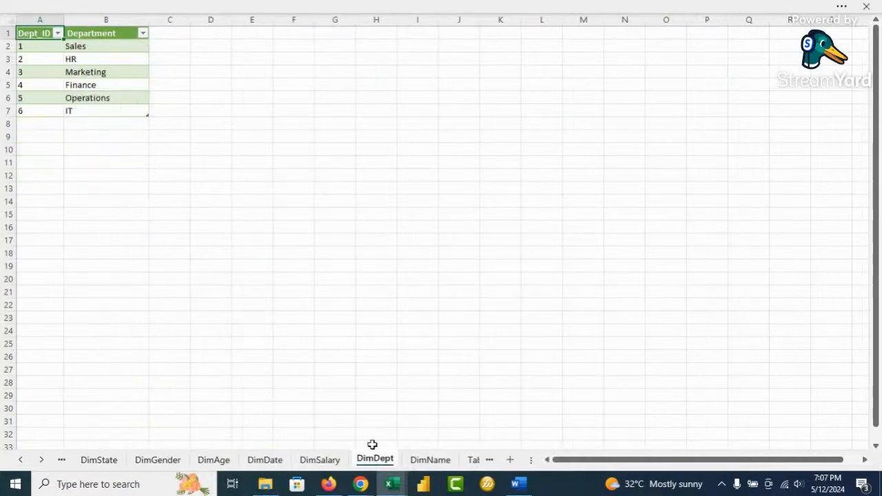
left_click(236, 9)
left_click(175, 88)
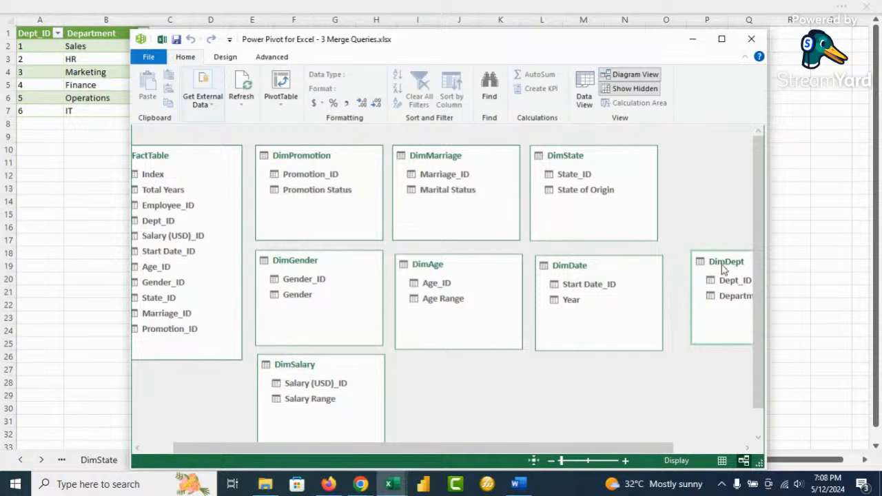
left_click_drag(722, 265, 430, 371)
Step: Add the DimName table to the data model and place its box below DimDate, beside DimDept
left_click(102, 322)
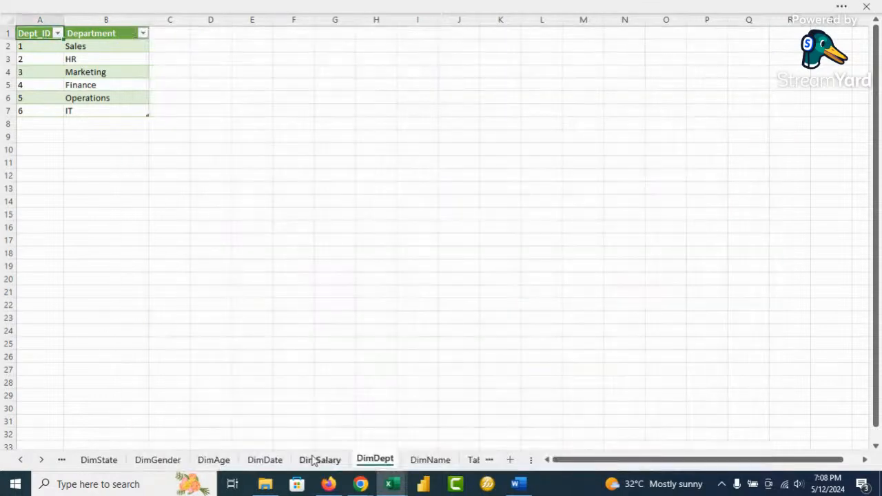
left_click(429, 460)
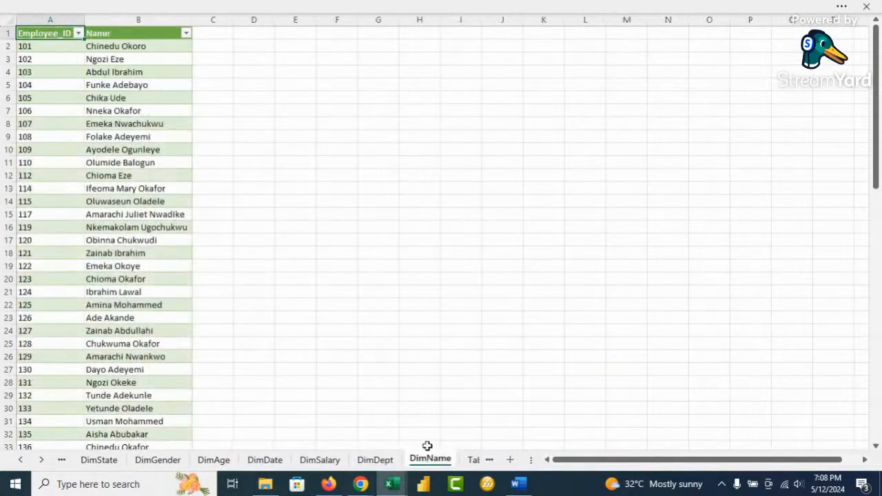
left_click(235, 12)
left_click(150, 82)
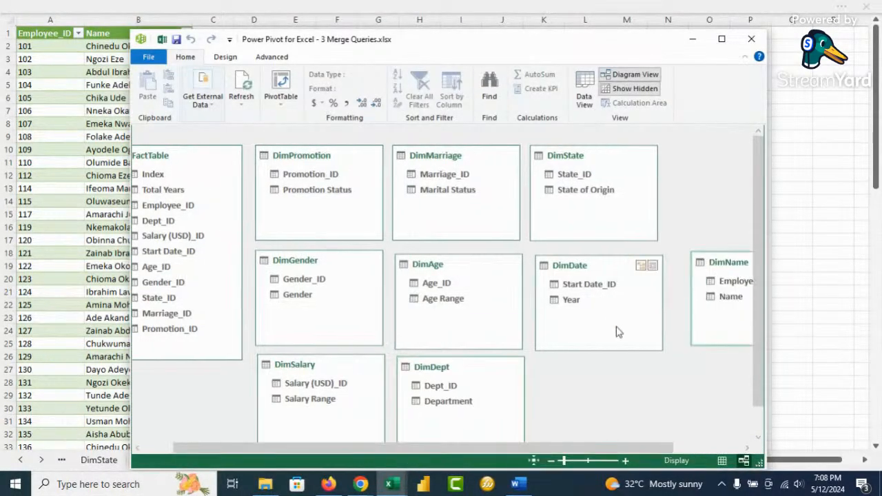
left_click_drag(725, 264, 569, 372)
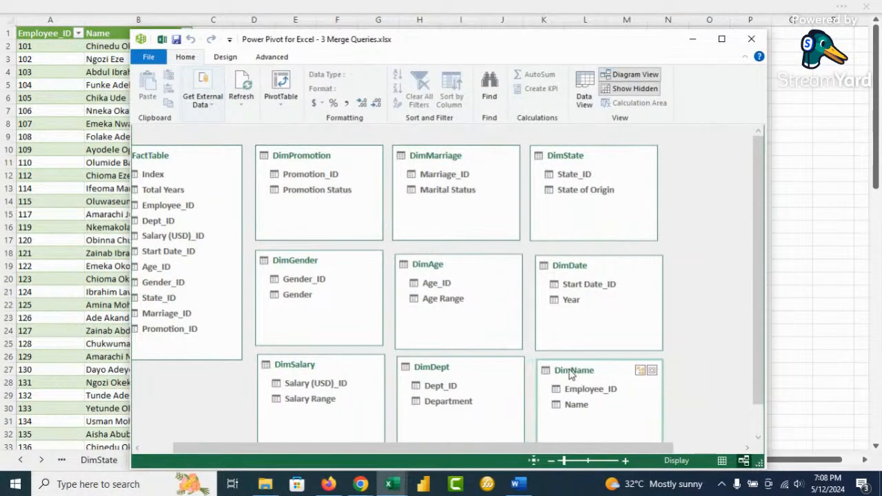
Step: Relate Promotion_ID in DimPromotion, Marriage_ID in DimMarriage and State_ID in DimState to the matching FactTable columns in the Power Pivot diagram
left_click(119, 373)
left_click(43, 460)
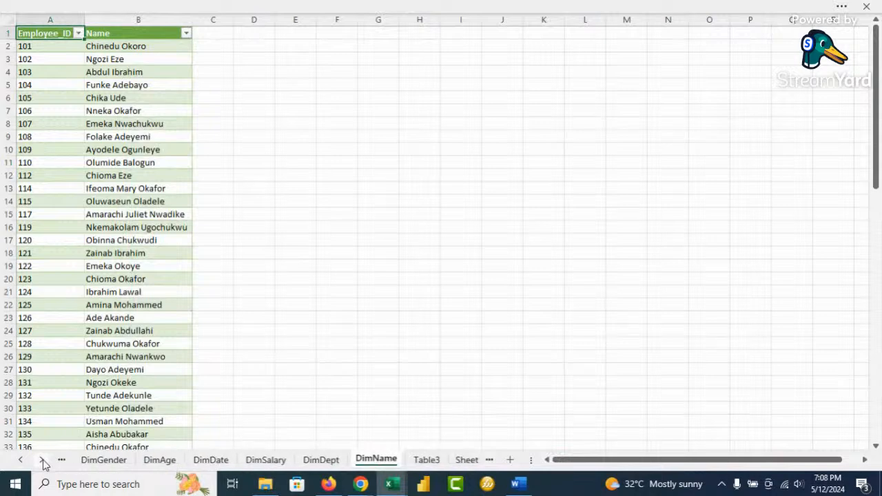
left_click(43, 461)
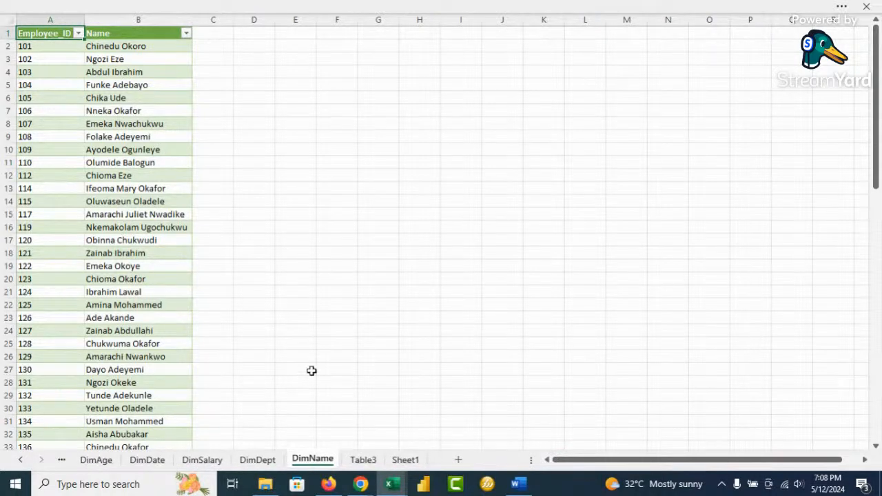
left_click(391, 484)
left_click(503, 440)
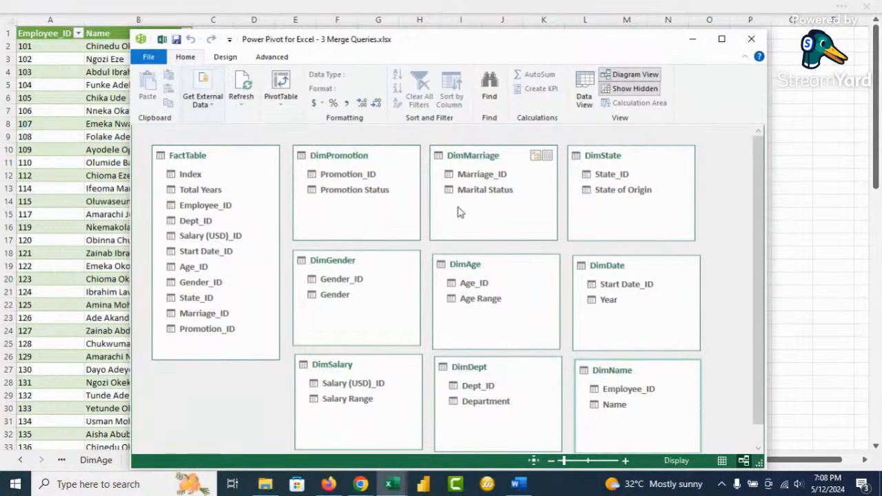
left_click_drag(348, 179, 215, 329)
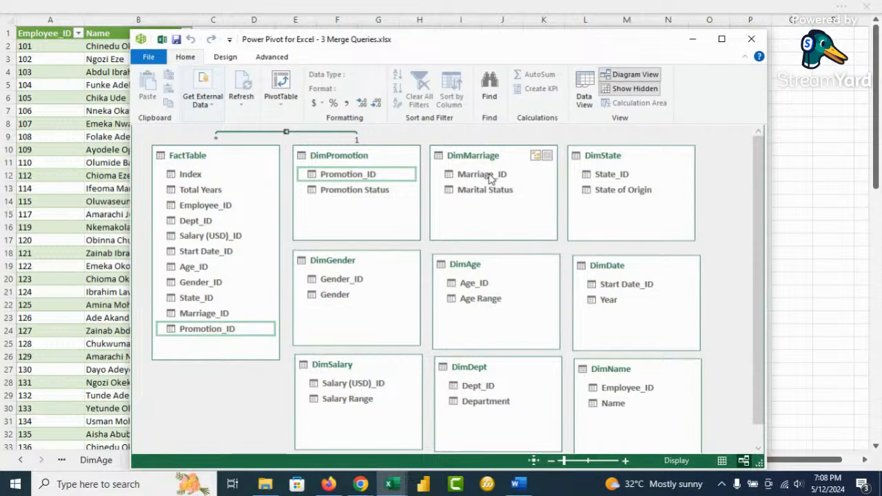
mouse_move(490, 179)
left_mouse_down()
mouse_move(289, 305)
mouse_move(223, 329)
mouse_move(213, 313)
left_mouse_up()
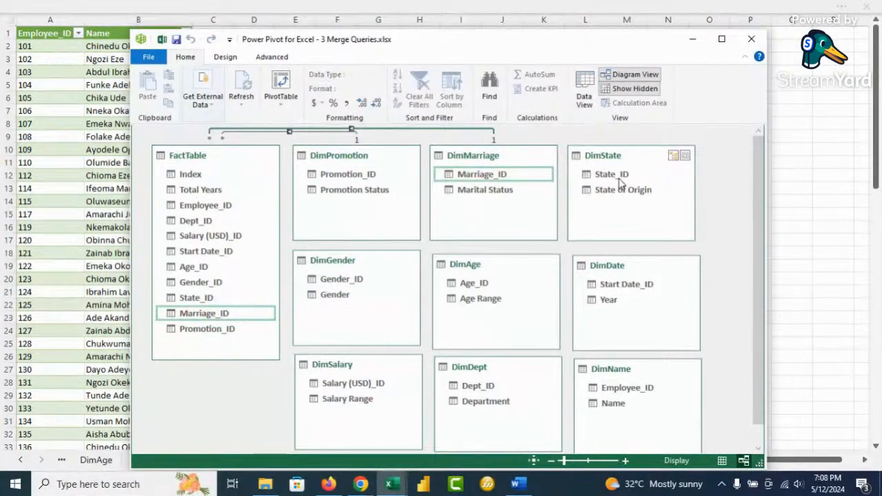
mouse_move(614, 178)
left_mouse_down()
mouse_move(230, 289)
mouse_move(203, 307)
mouse_move(196, 297)
left_mouse_up()
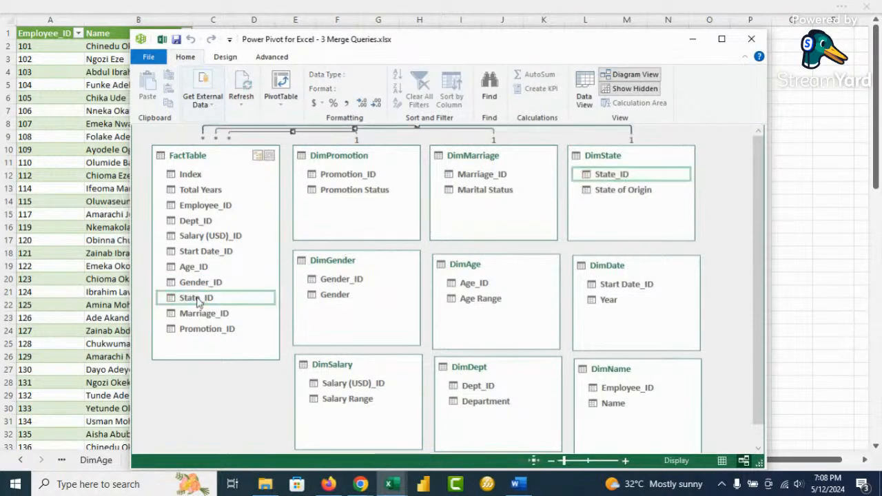
Step: Relate Gender_ID in DimGender, Age_ID in DimAge and Start Date_ID in DimDate to the matching FactTable columns
left_click_drag(343, 285, 209, 283)
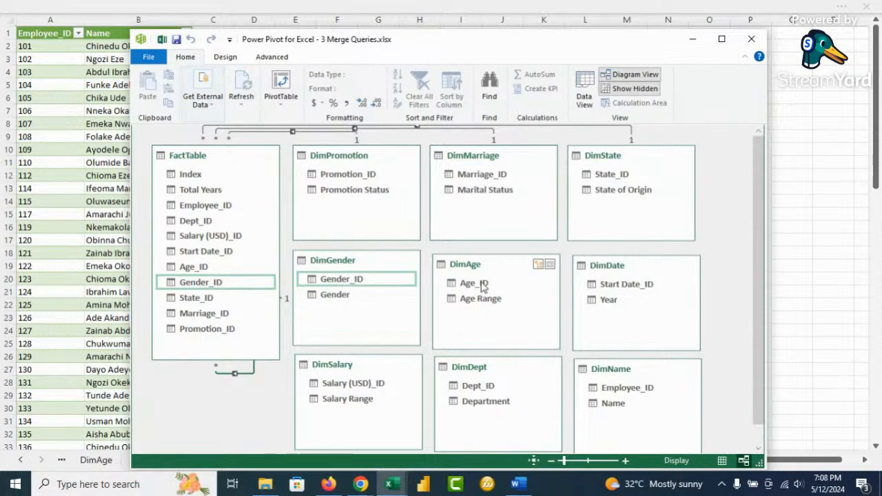
left_click_drag(483, 286, 199, 267)
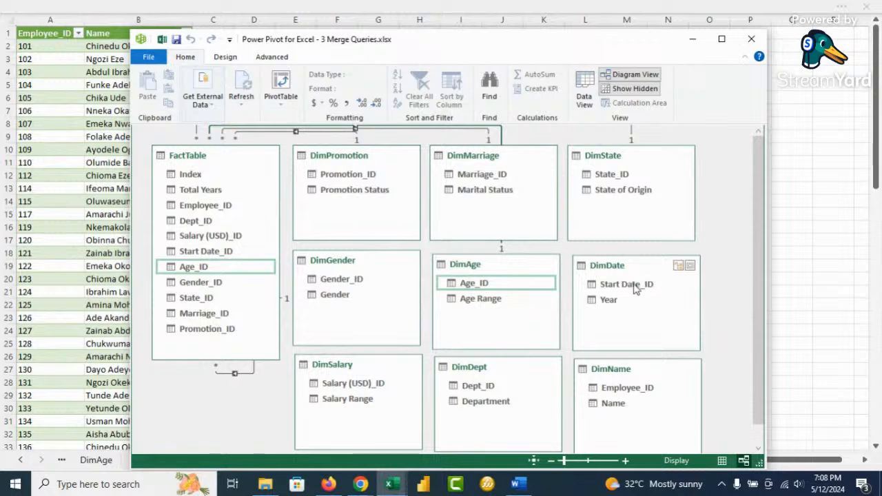
left_click_drag(629, 288, 228, 252)
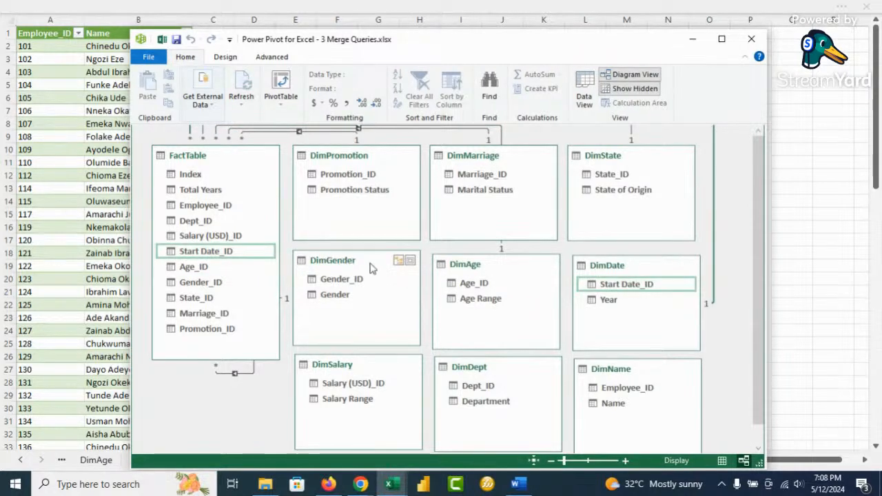
Step: Relate Salary (USD)_ID in DimSalary, Dept_ID in DimDept and Employee_ID in DimName to the matching FactTable columns
left_click_drag(343, 389, 215, 236)
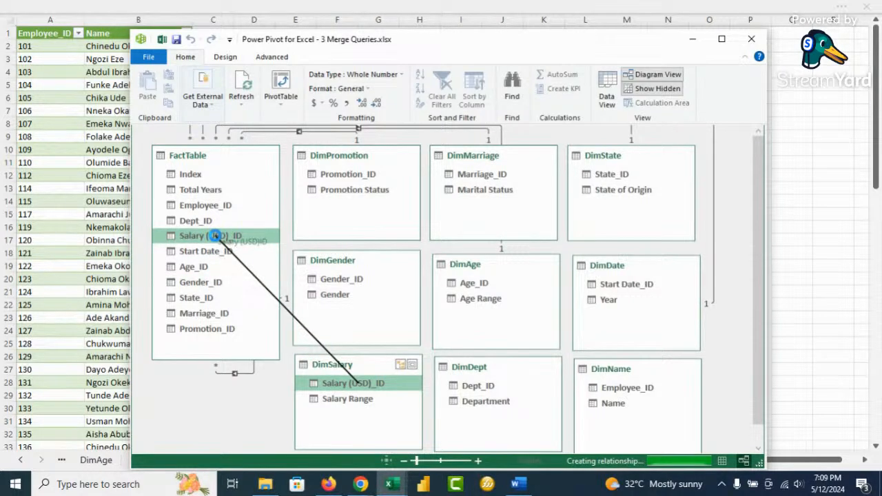
left_click_drag(480, 389, 213, 227)
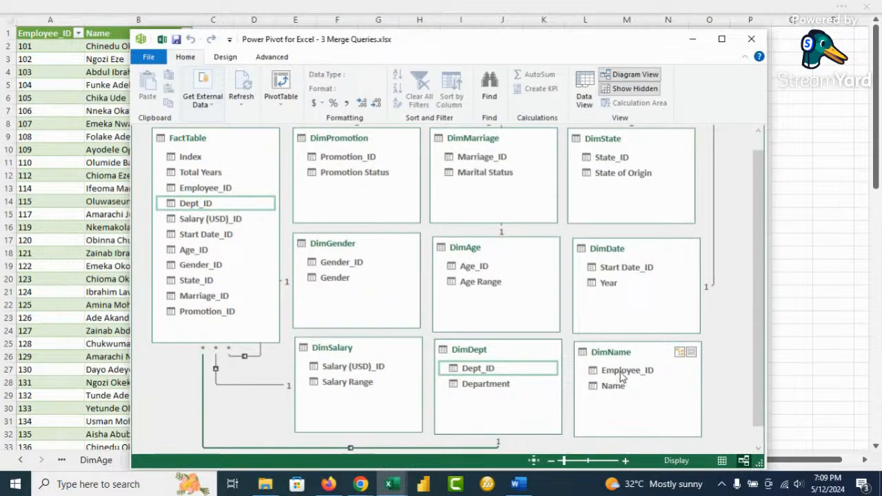
left_click_drag(618, 372, 211, 200)
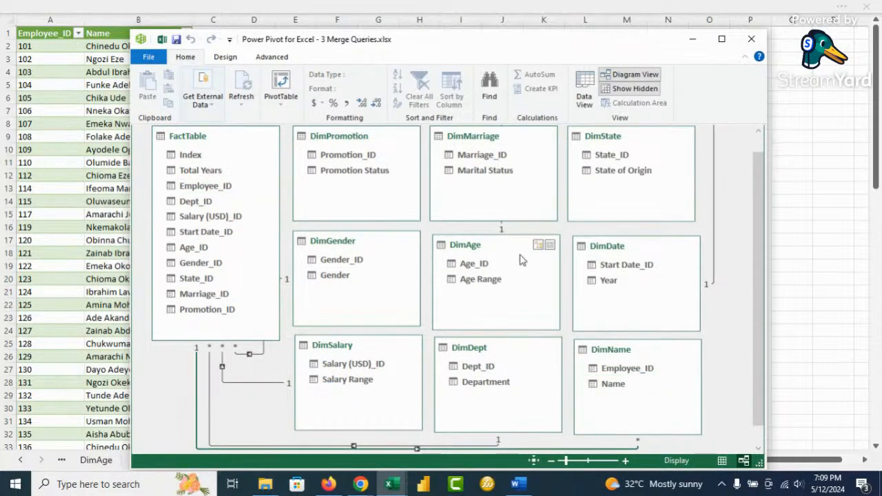
scroll(452, 233, "up", 1)
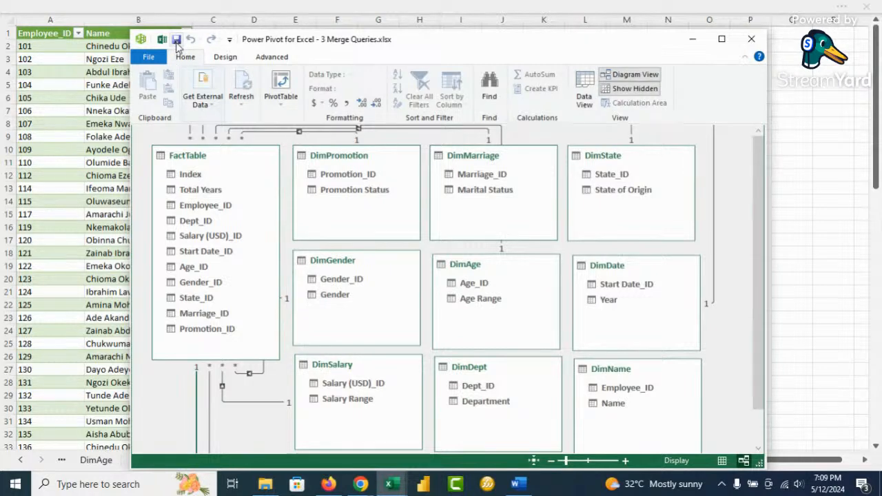
Step: Return to the workbook's FactTable sheet and insert a PivotTable from the data model on a new worksheet
left_click(91, 206)
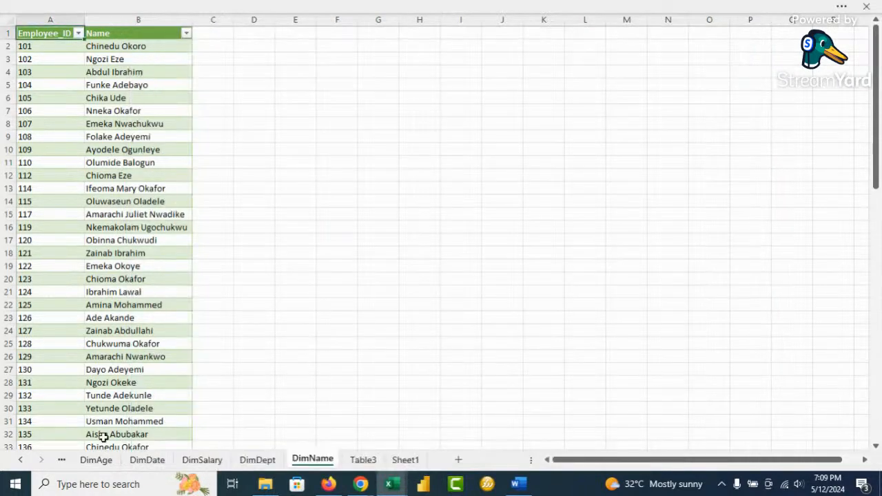
left_click(19, 460)
left_click(19, 460)
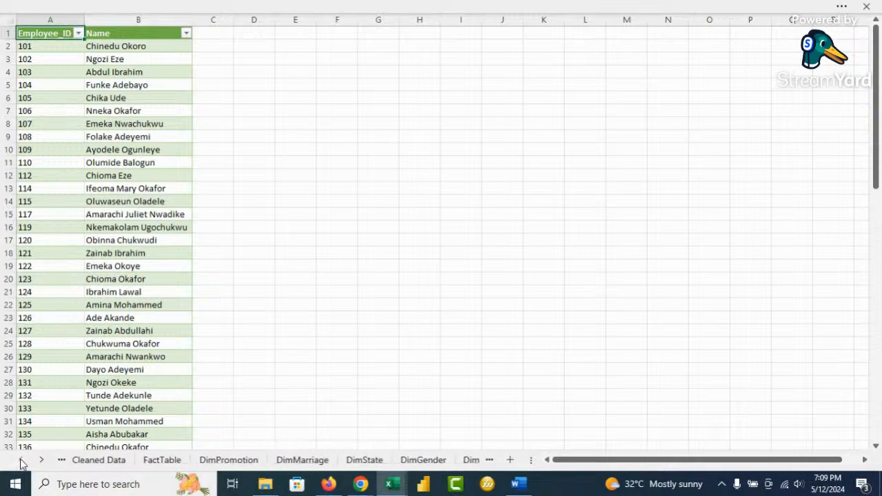
left_click(170, 460)
left_click(176, 164)
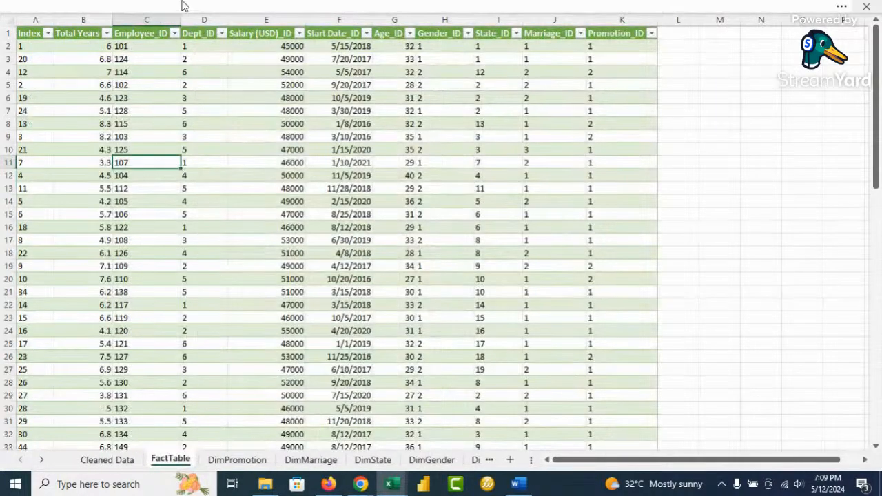
left_click(187, 7)
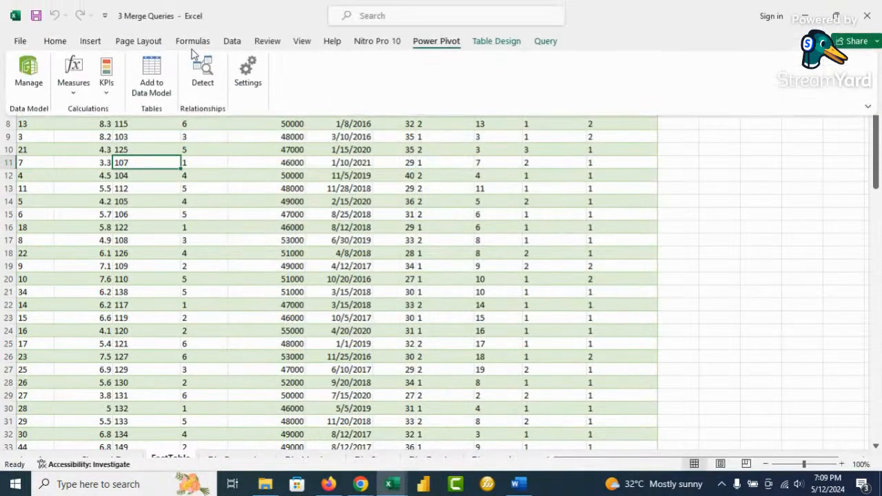
left_click(88, 41)
left_click(31, 93)
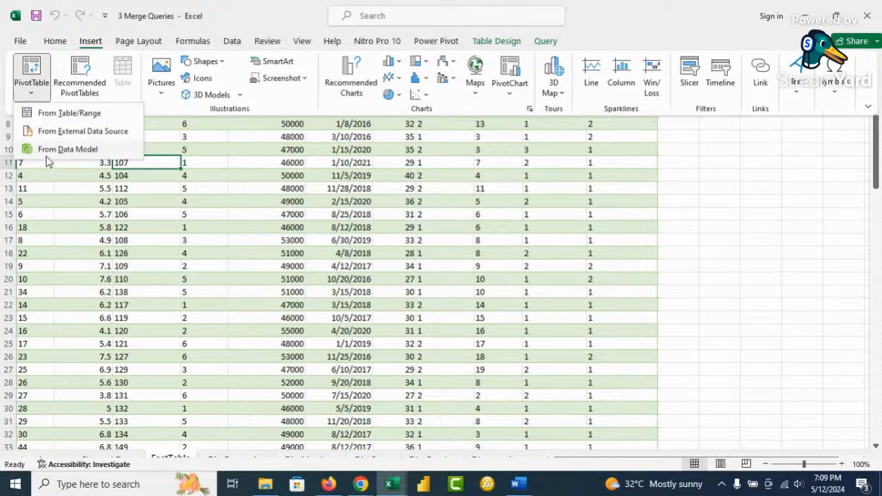
left_click(74, 149)
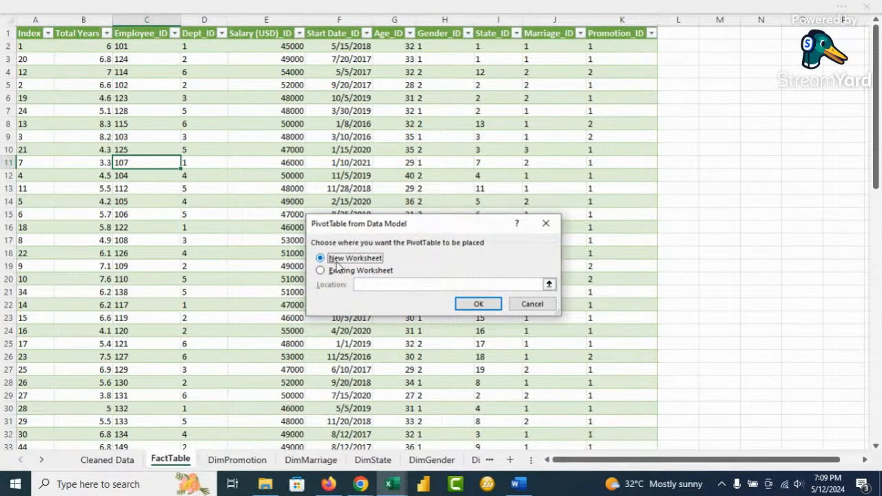
left_click(476, 305)
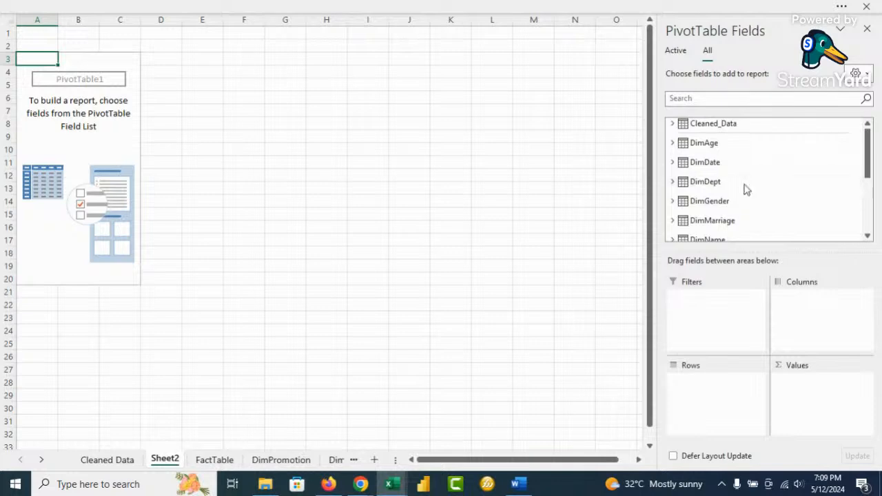
Step: Try FactTable's Employee_ID as the PivotTable's value field and remove it again
scroll(746, 190, "down", 3)
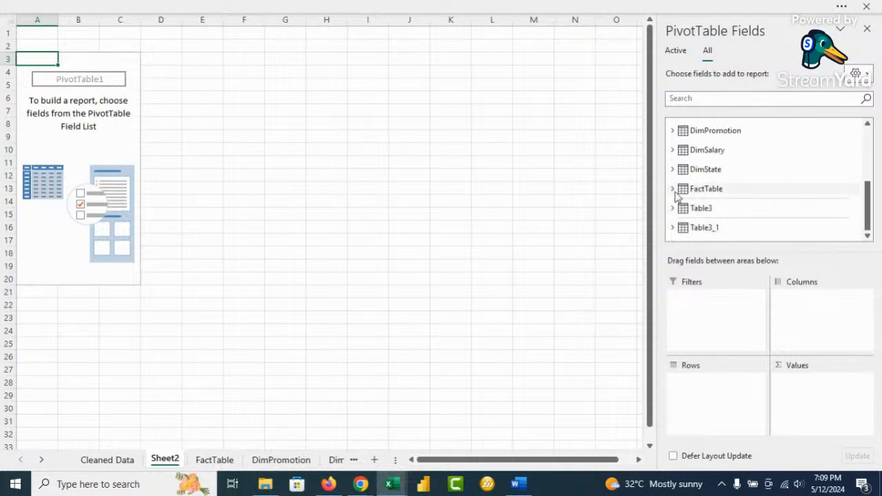
left_click(673, 189)
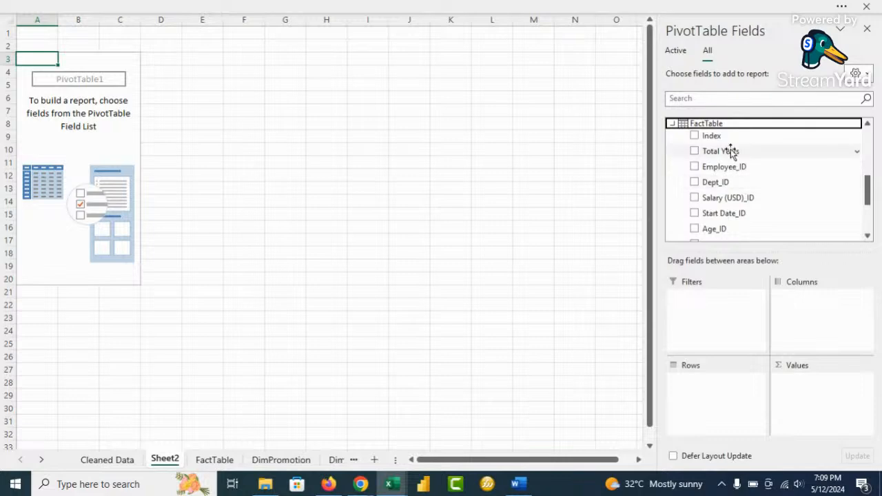
left_click_drag(734, 167, 803, 385)
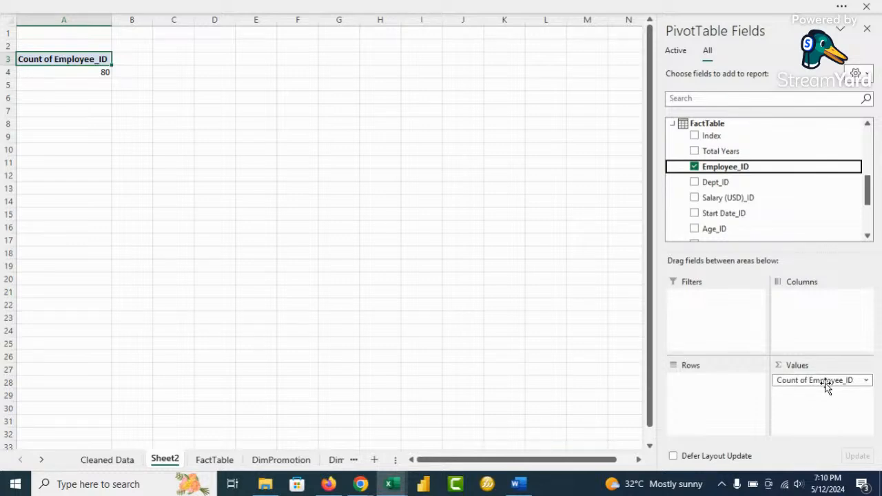
left_click_drag(833, 384, 551, 317)
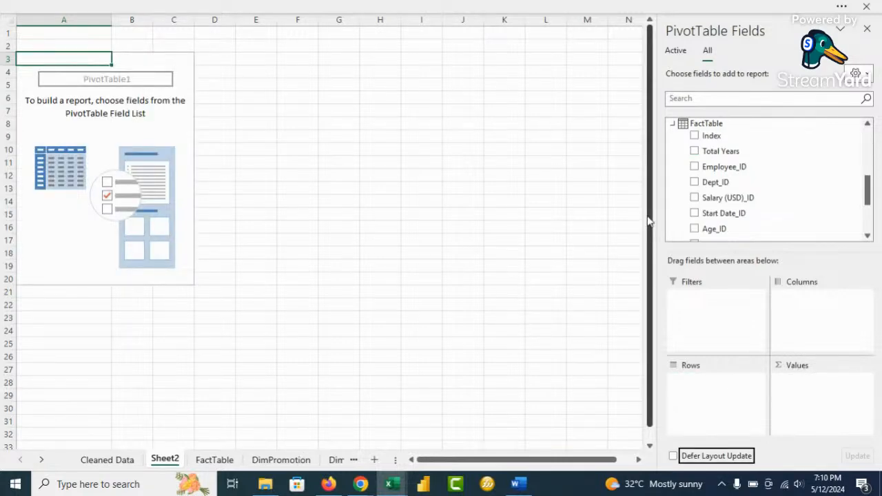
Step: Start a new measure in FactTable and name it Total Employees
right_click(698, 124)
left_click(738, 132)
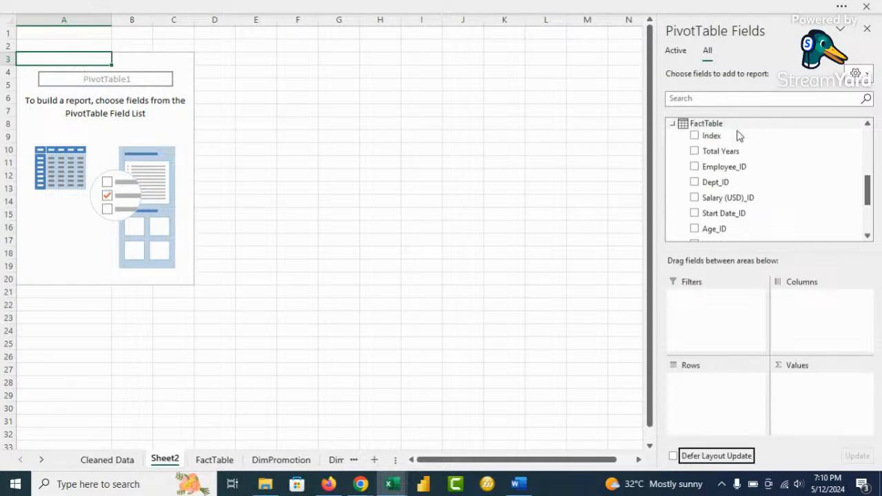
left_click_drag(426, 133, 407, 67)
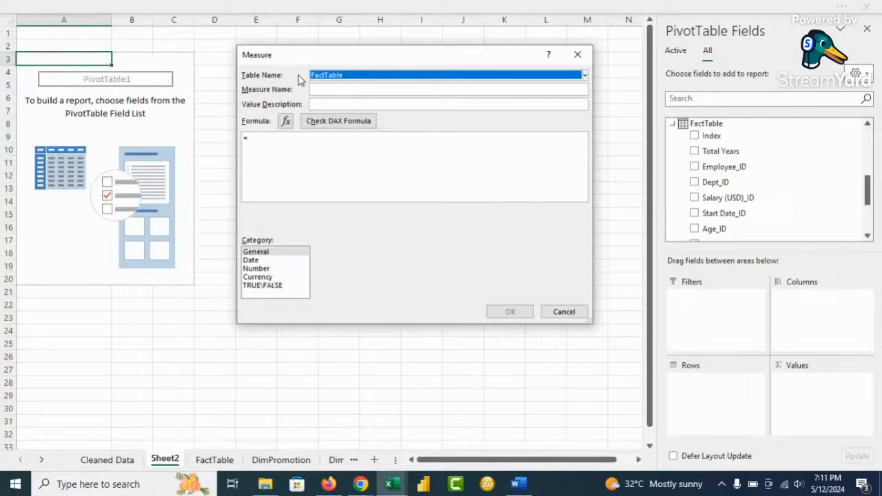
left_click(321, 87)
type("T")
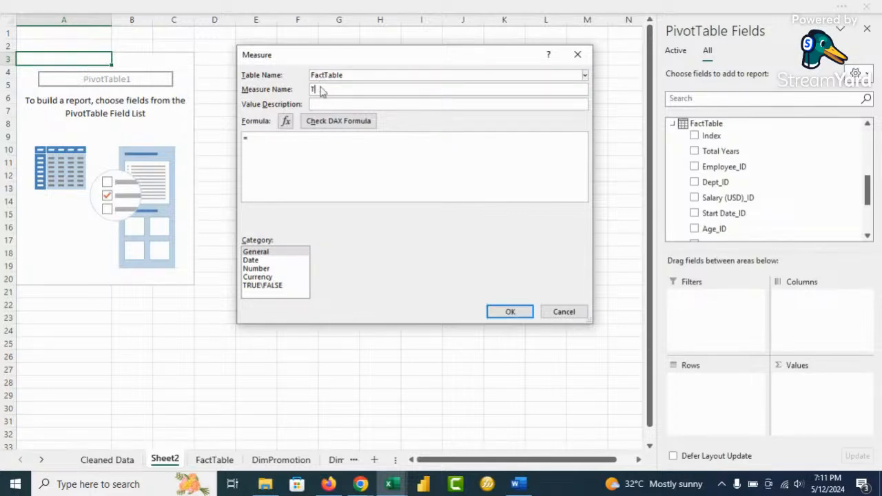
type("otal Employees")
Step: Enter =DISTINCTCOUNT(FactTable[Employee_ID]) as the Total Employees measure's formula
type("distin")
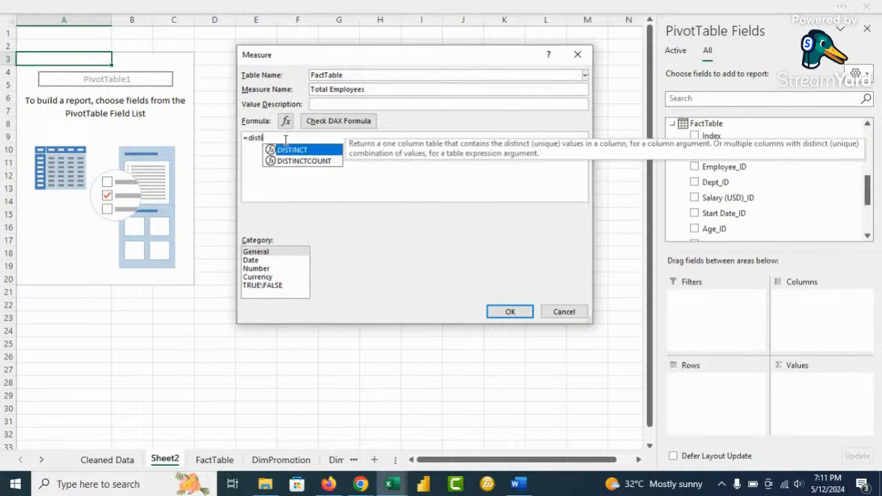
left_click(311, 163)
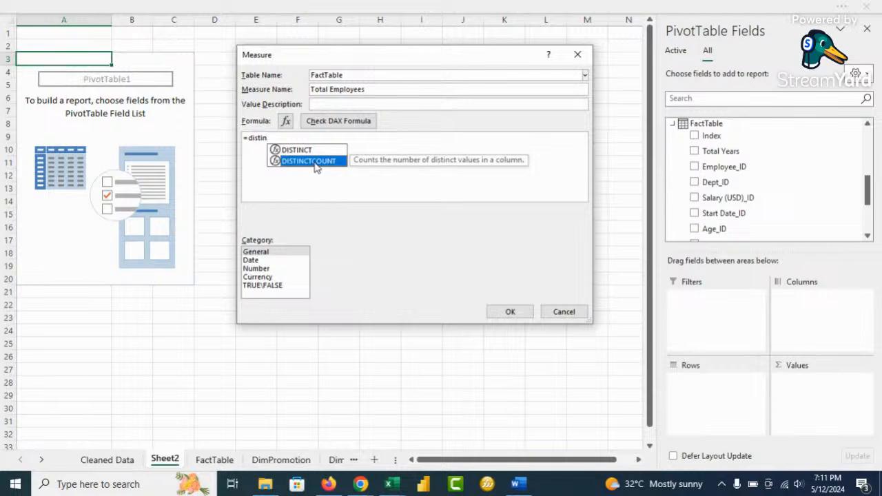
double_click(313, 165)
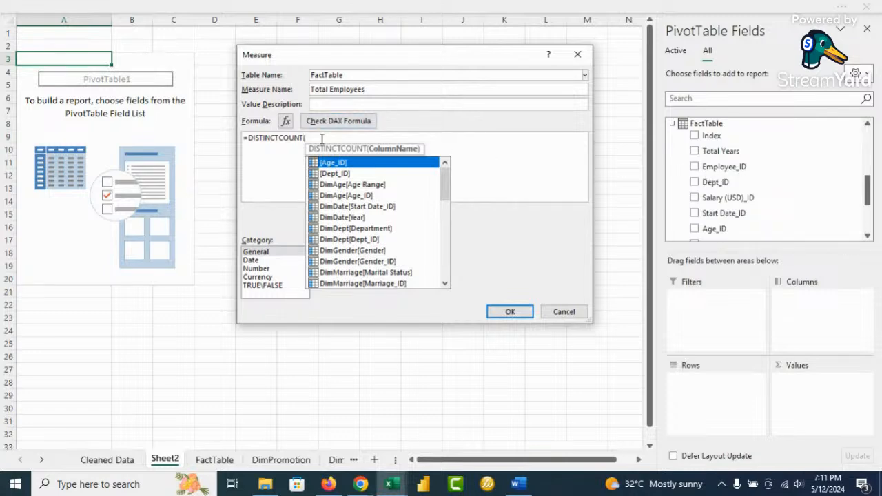
type("emp")
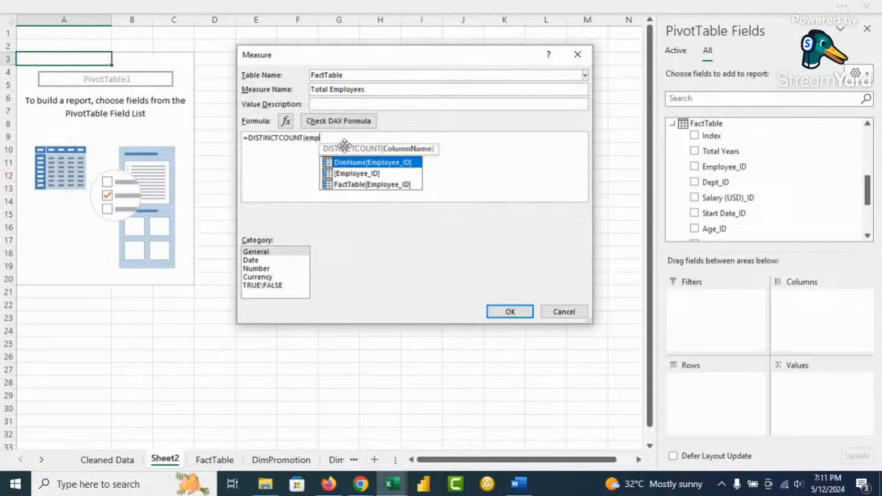
double_click(396, 184)
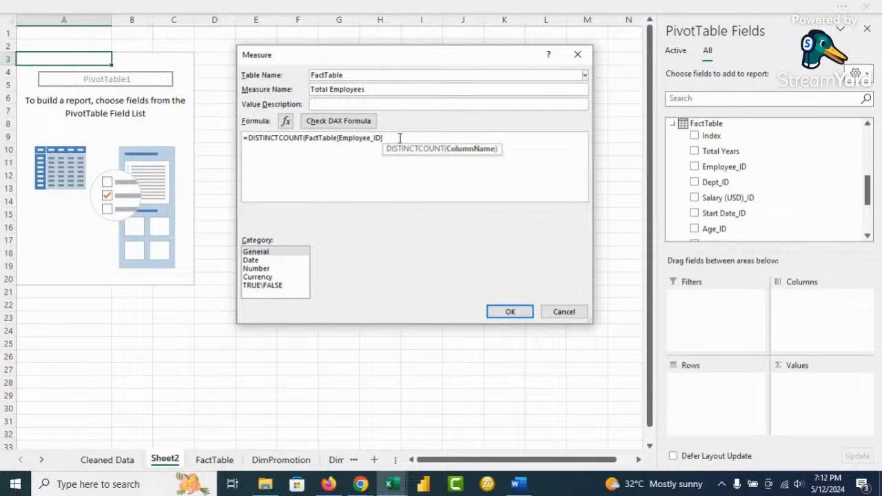
type(")")
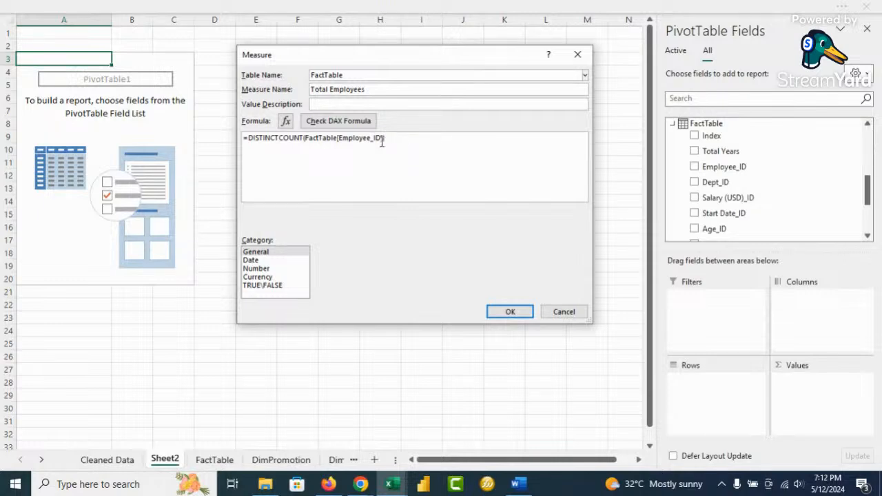
Step: Format the Total Employees measure as a whole number and save it
left_click(261, 269)
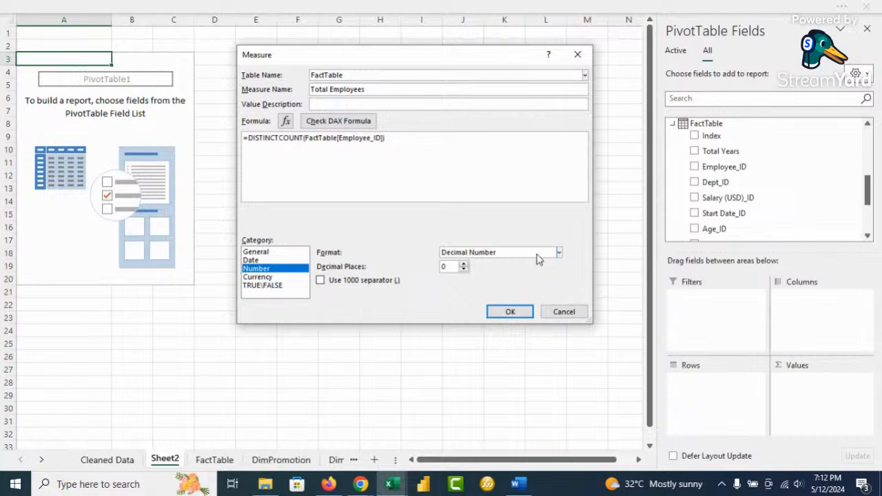
left_click(559, 253)
left_click(502, 277)
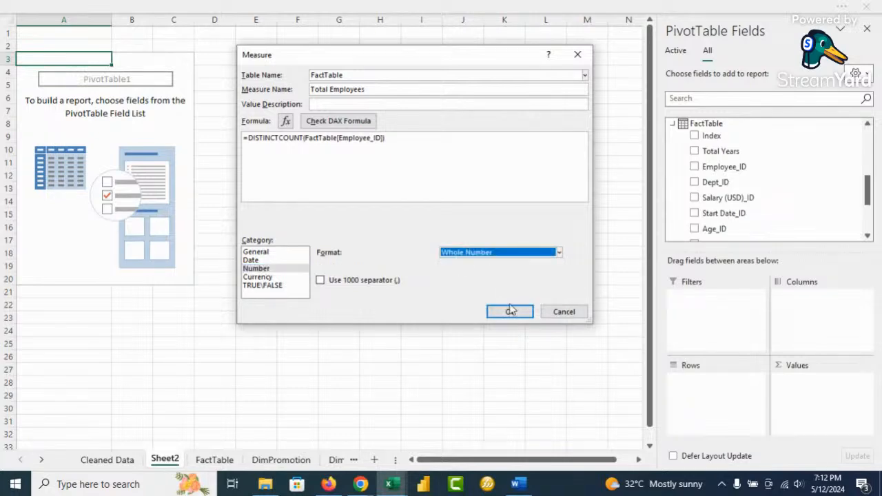
left_click(509, 312)
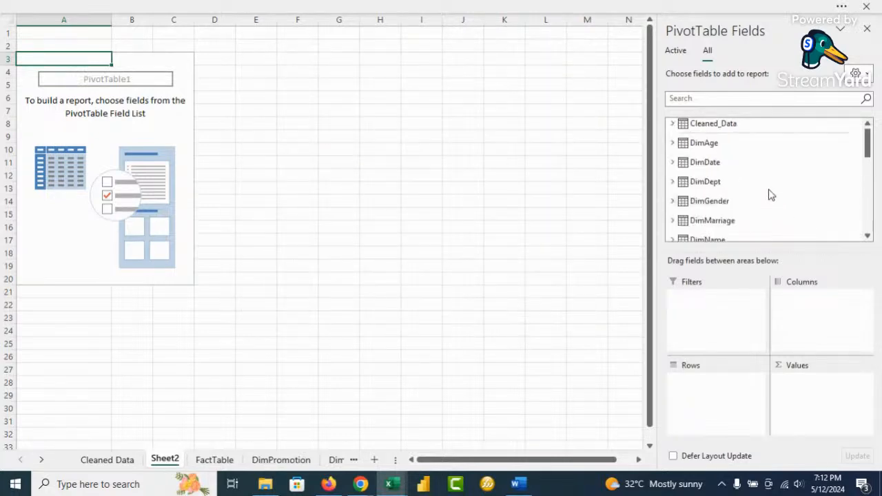
Step: Add the Total Employees measure to the PivotTable's values
scroll(769, 193, "down", 6)
scroll(748, 198, "down", 2)
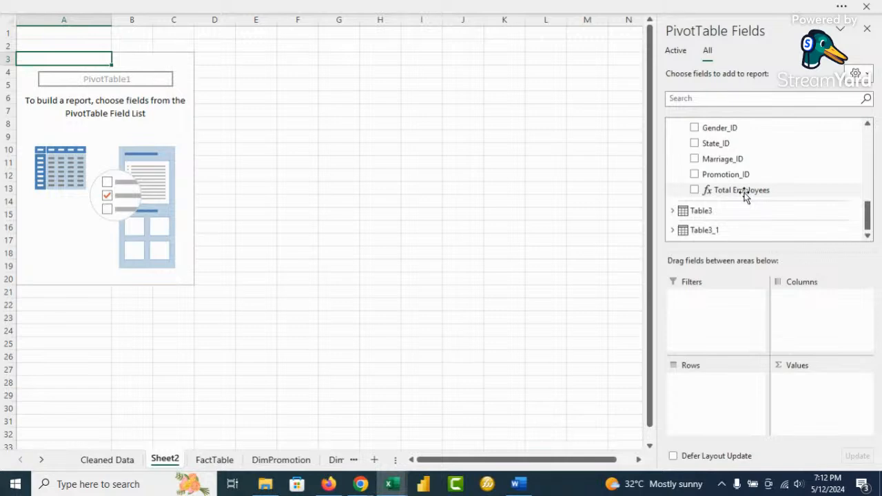
left_click(693, 189)
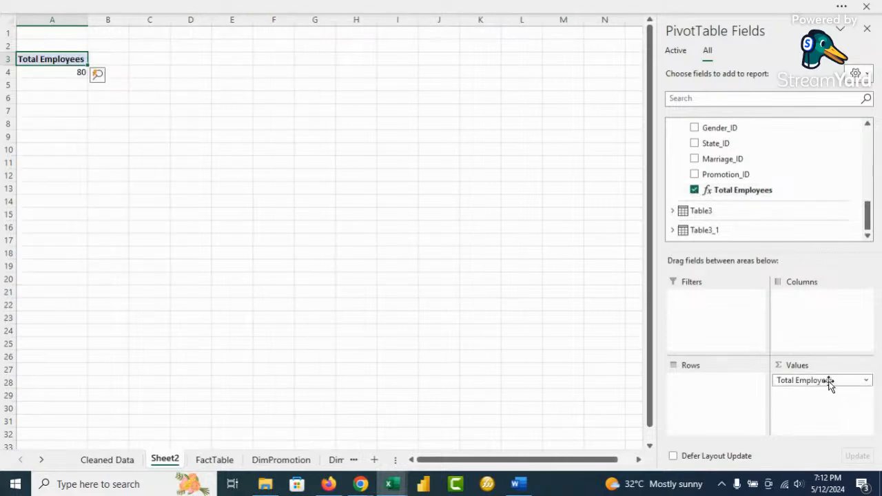
mouse_move(80, 74)
Step: Start another measure in FactTable and name it Total Salary
scroll(716, 172, "up", 5)
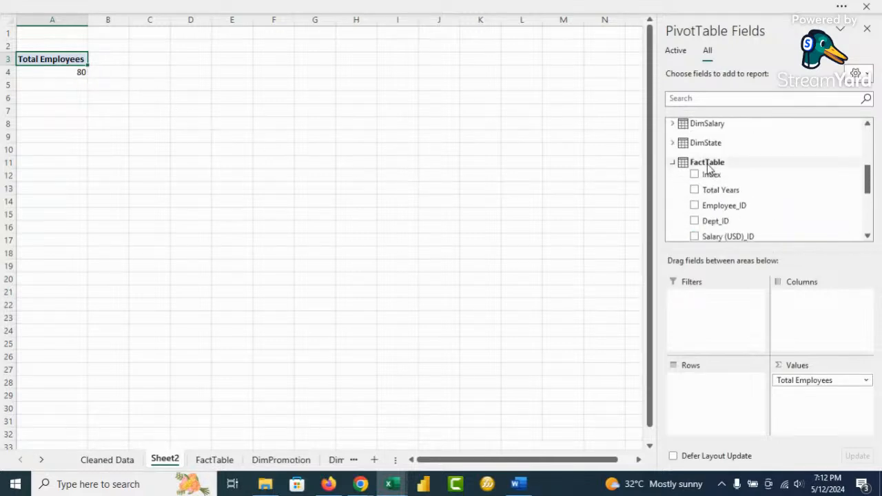
right_click(708, 165)
left_click(747, 174)
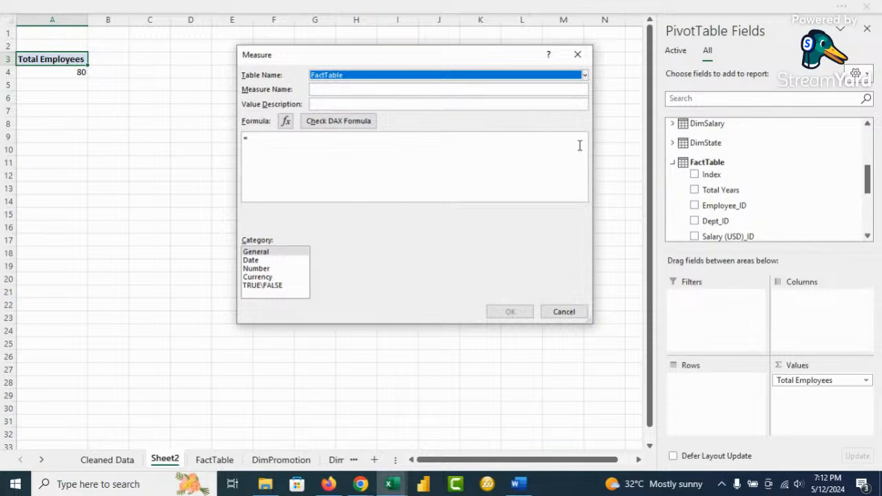
left_click(331, 90)
type("T")
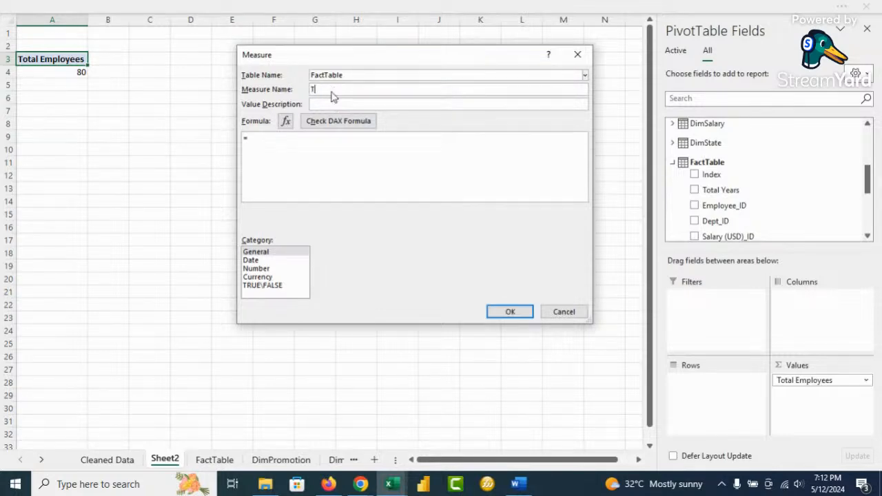
type("otal Sla")
key("BackSpace")
key("BackSpace")
type("alary")
Step: Define Total Salary as =SUM(FactTable[Salary (USD)_ID]) in currency format and save the measure
left_click(283, 138)
type("u")
key("BackSpace")
type("s")
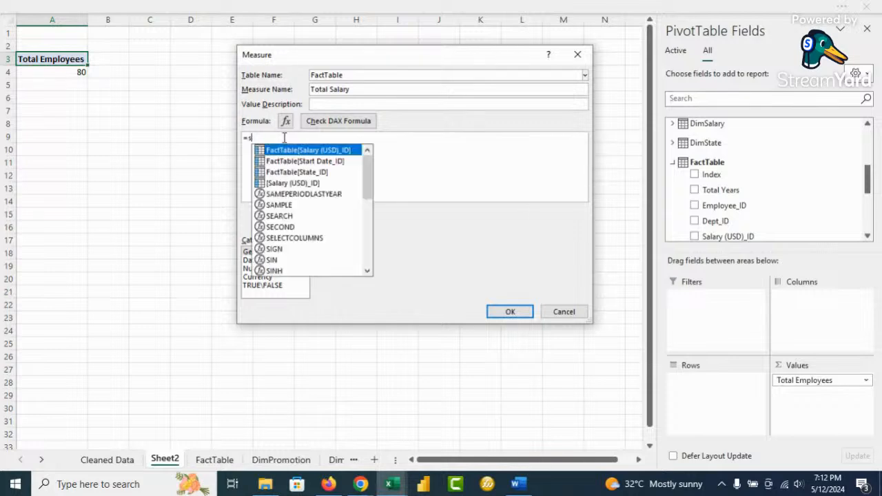
type("u")
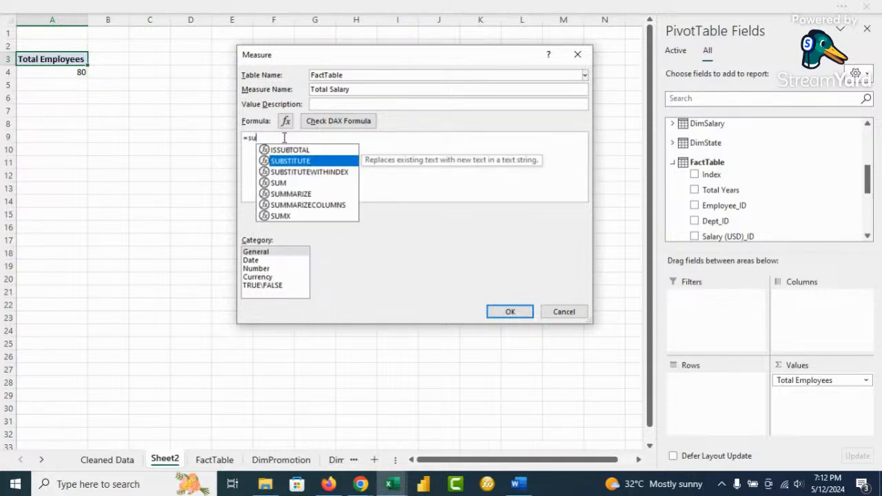
type("m(")
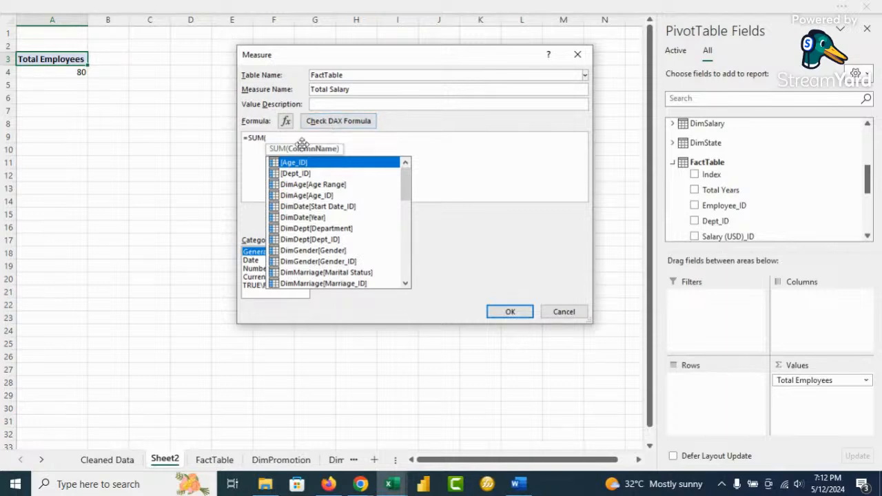
type("sa")
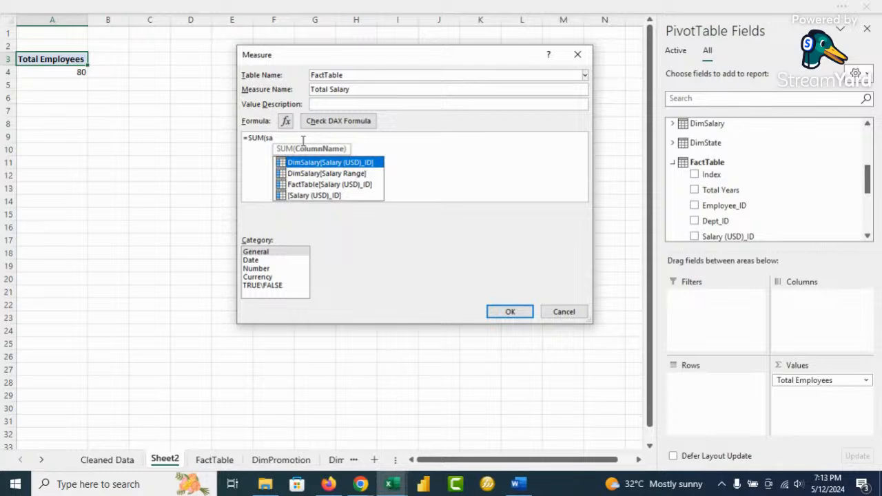
type("l")
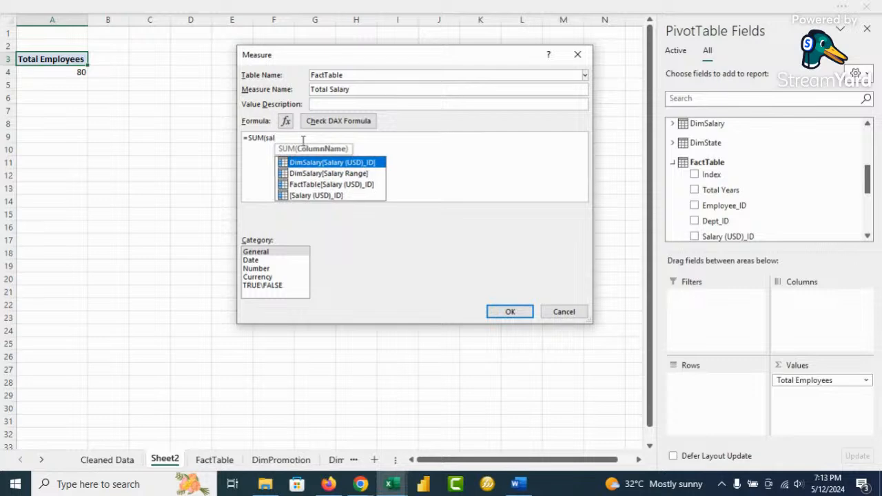
double_click(321, 184)
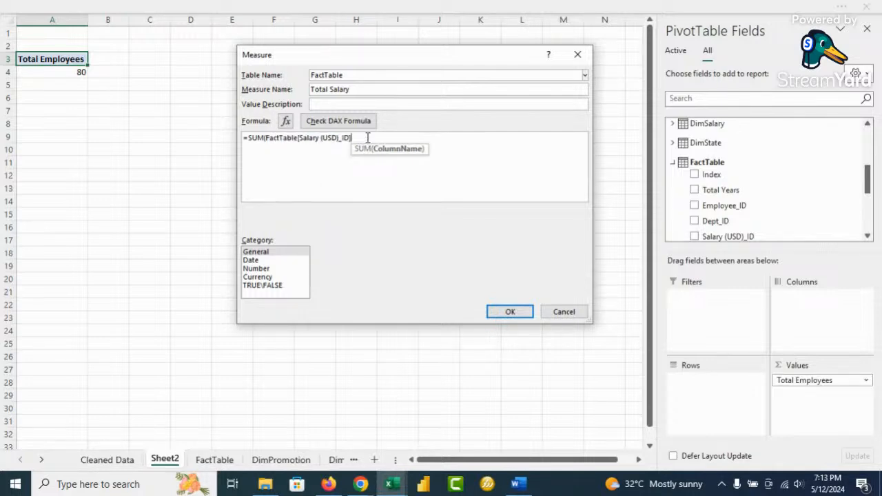
type(")")
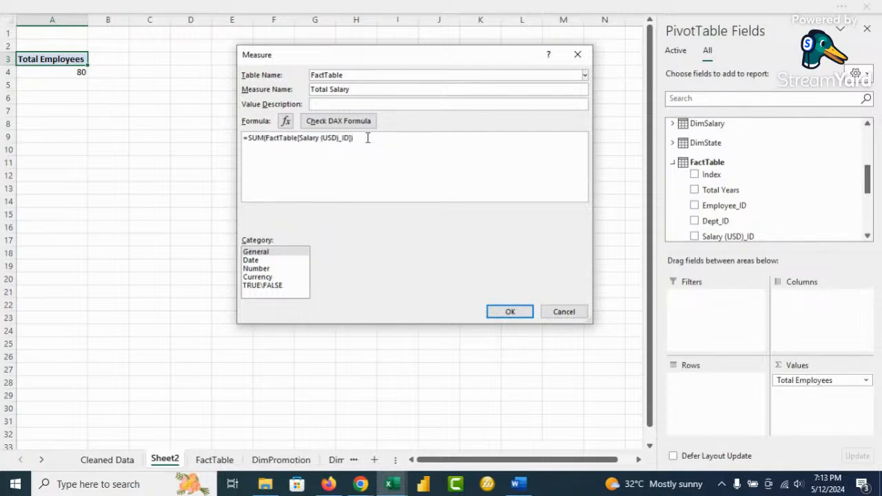
left_click(263, 278)
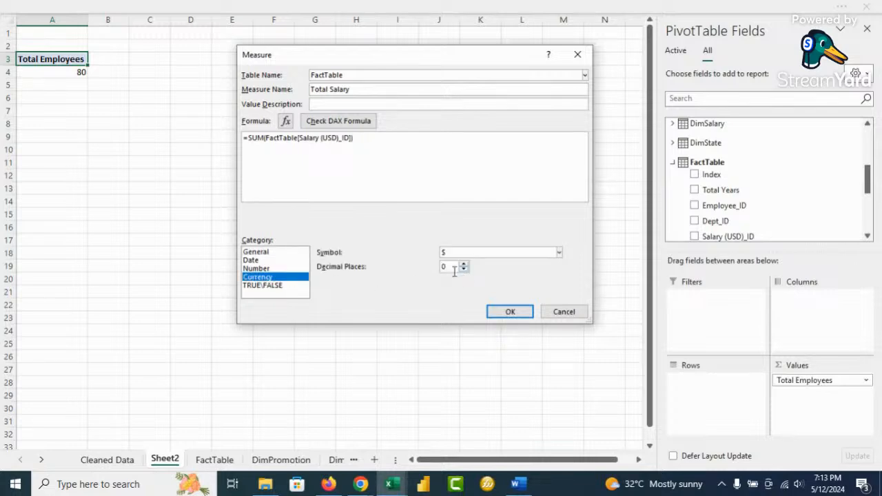
left_click(507, 312)
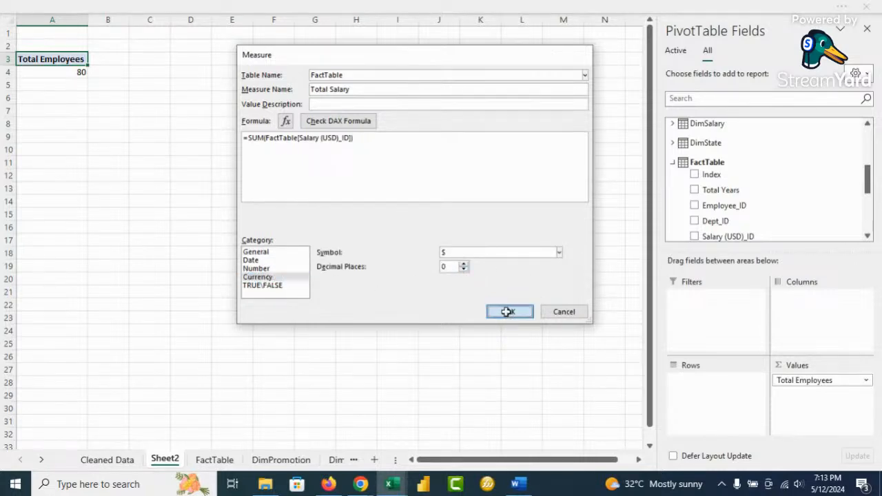
Step: Add the Total Salary measure to the PivotTable's values and select its result cell B4
scroll(752, 181, "down", 5)
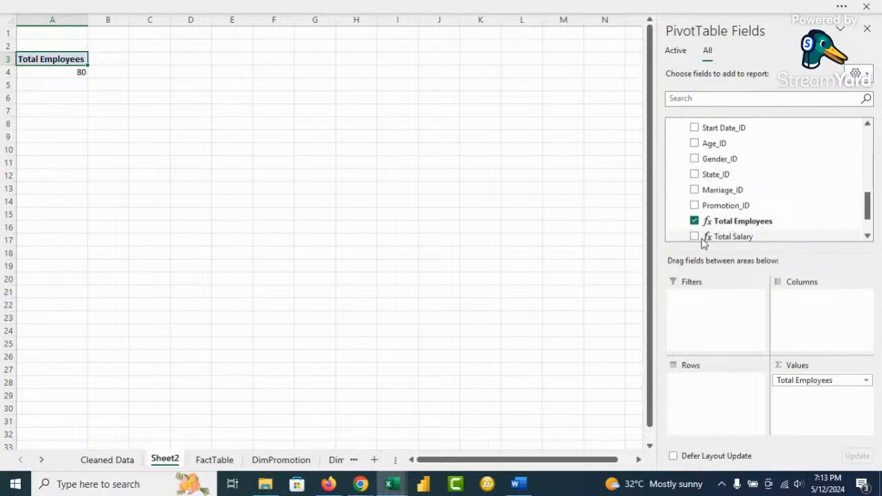
left_click(695, 237)
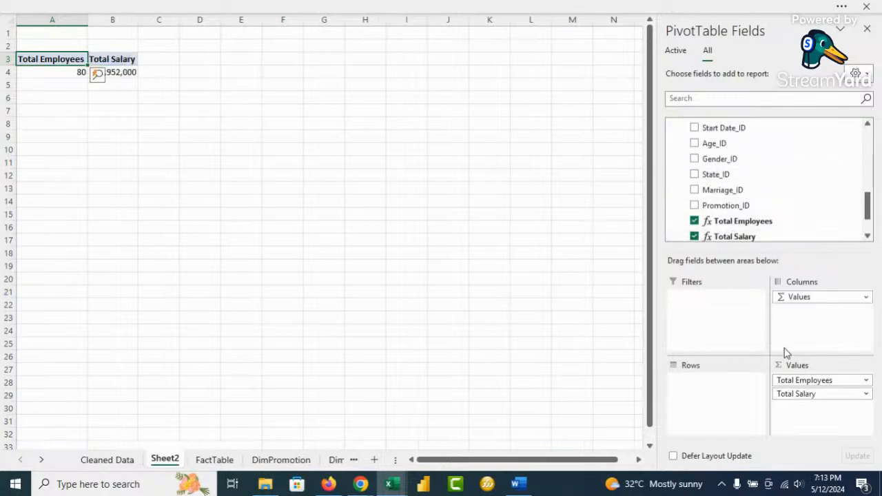
left_click(161, 135)
left_click(122, 73)
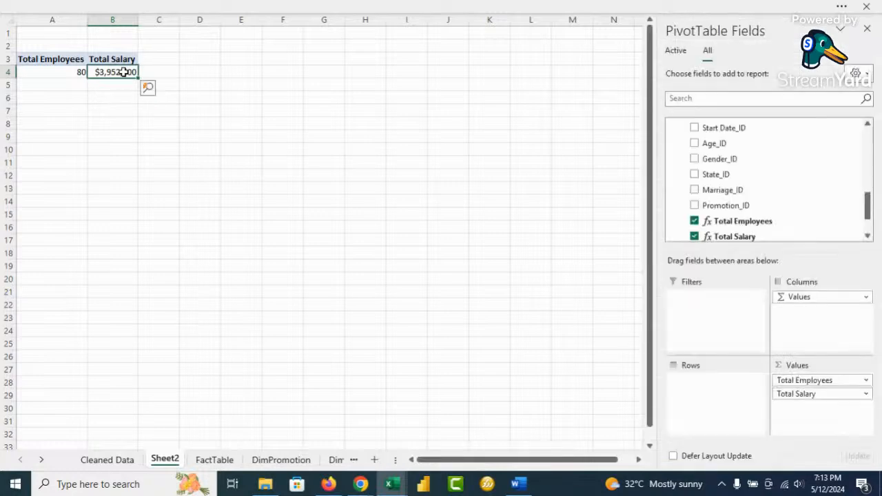
Step: Start a third measure in FactTable and name it Average Age
scroll(768, 198, "up", 4)
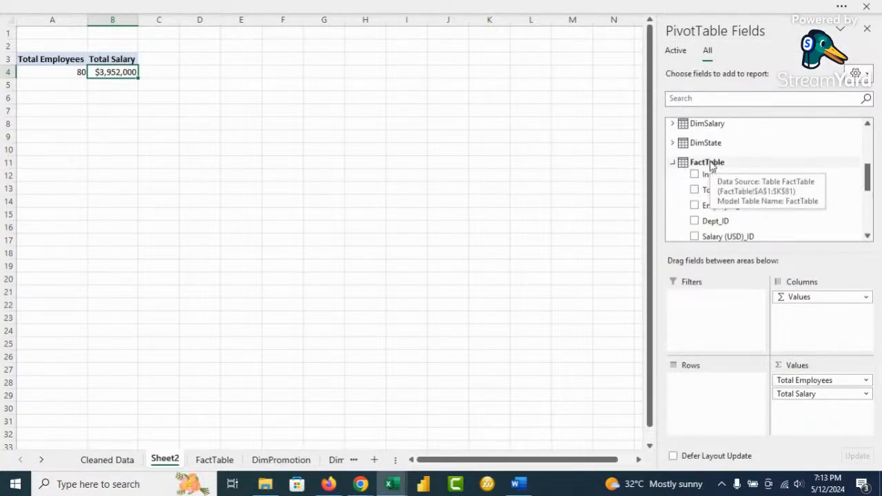
right_click(710, 166)
left_click(756, 171)
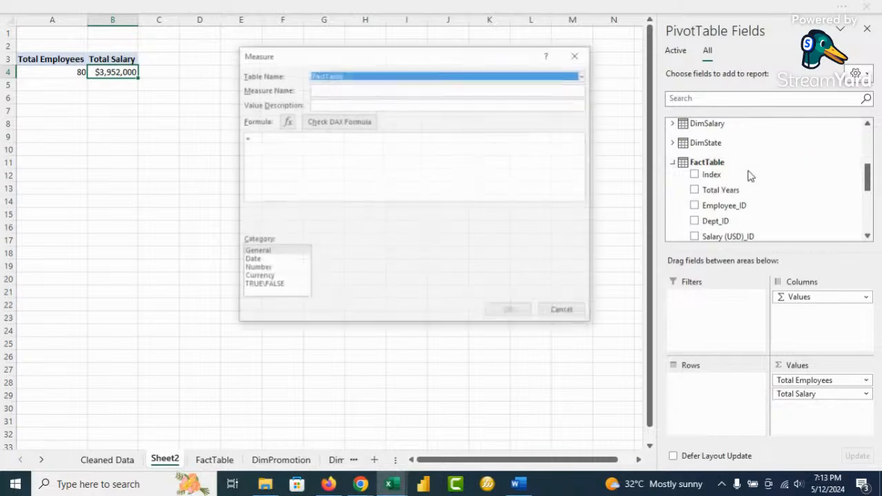
left_click(336, 92)
type("Ave")
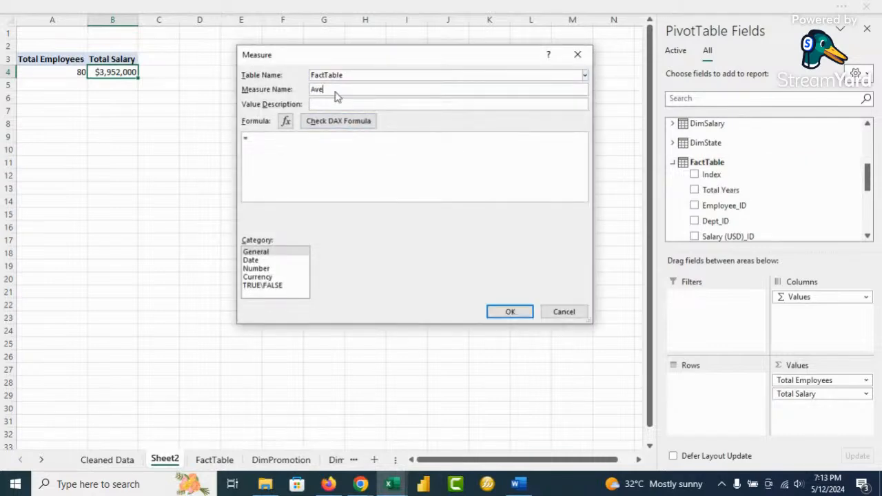
type("rage Age")
Step: Define the Average Age measure with the formula =AVERAGE(FactTable[Age_ID])
left_click(290, 140)
type("average")
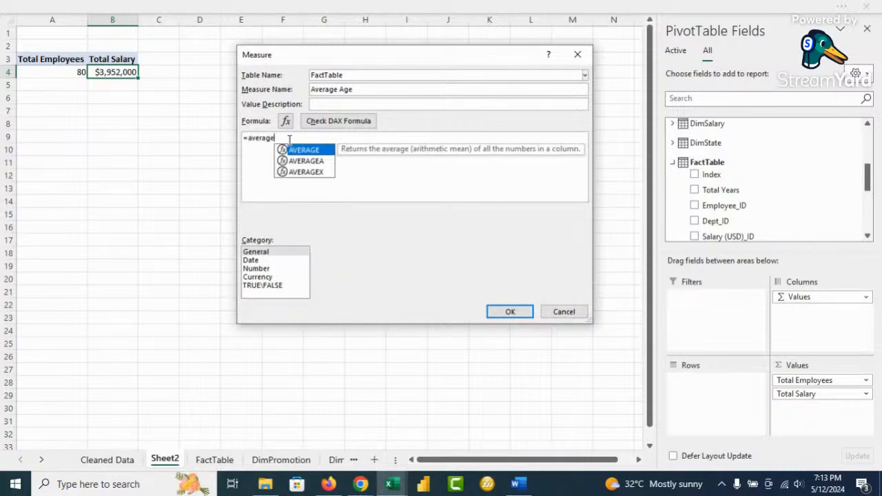
key("Tab")
type("a")
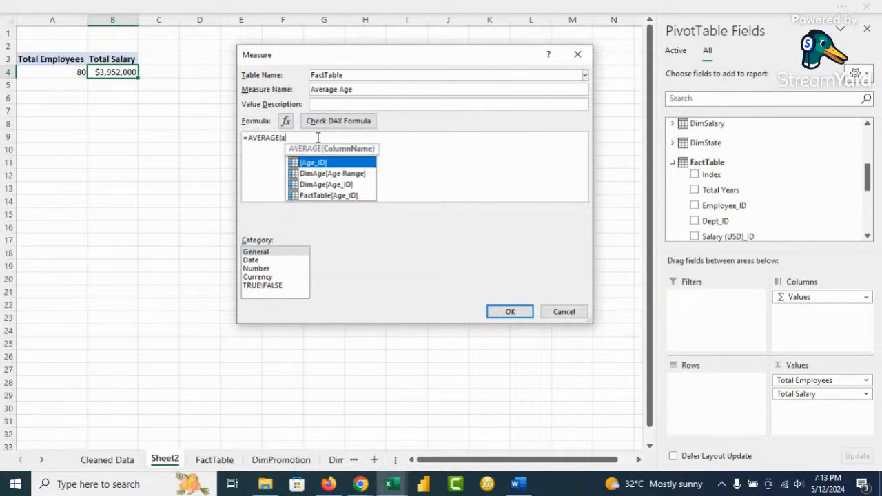
type("ge")
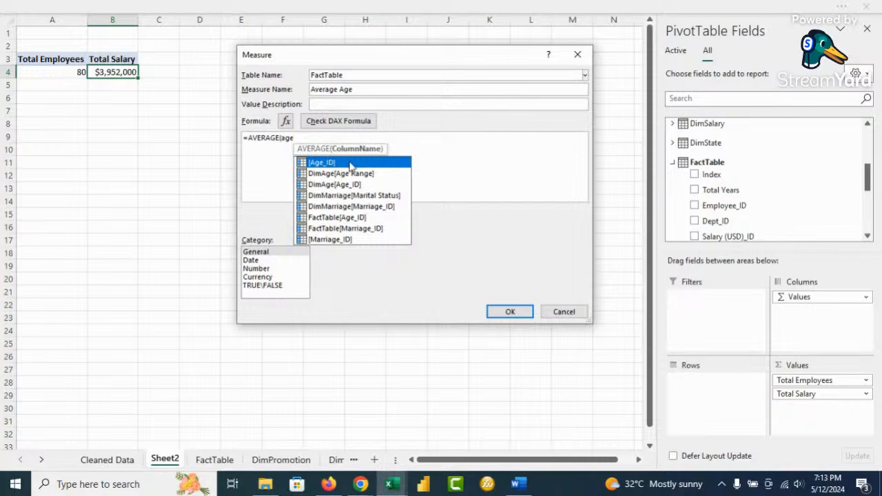
left_click(338, 219)
double_click(338, 219)
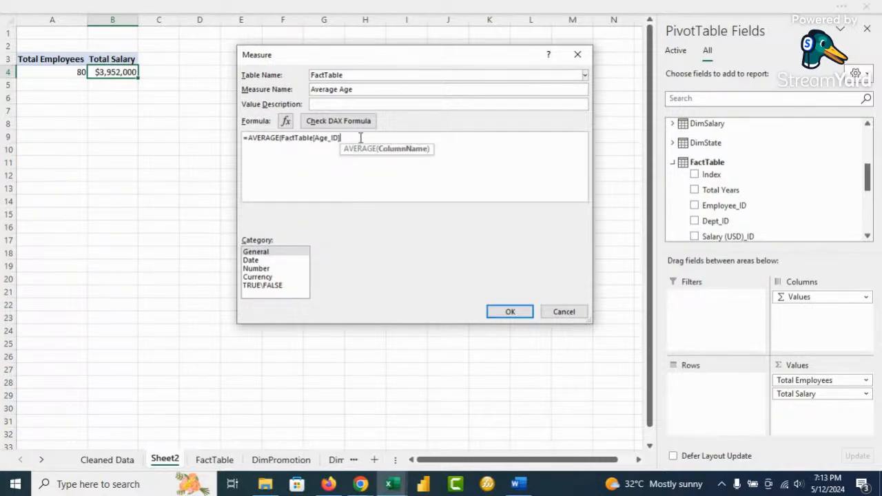
type(")")
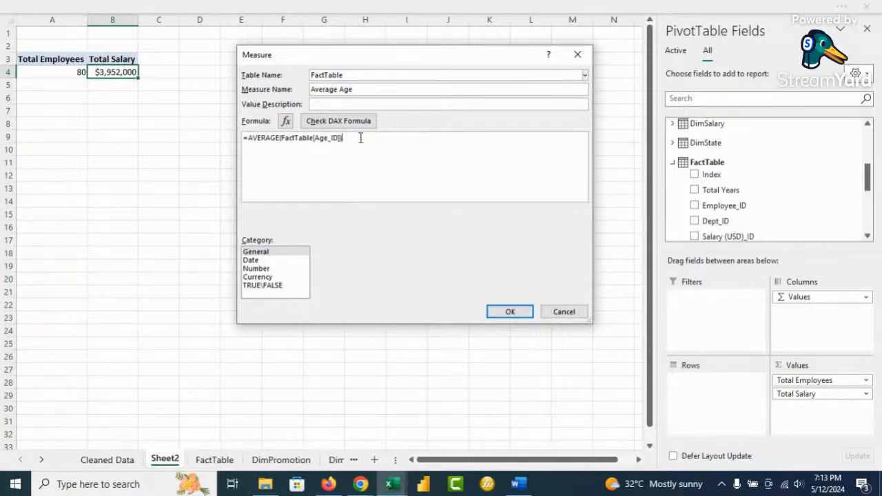
Step: Save the Average Age measure as a decimal number with 1 decimal place and add it to the PivotTable's values
left_click(256, 269)
left_click(464, 264)
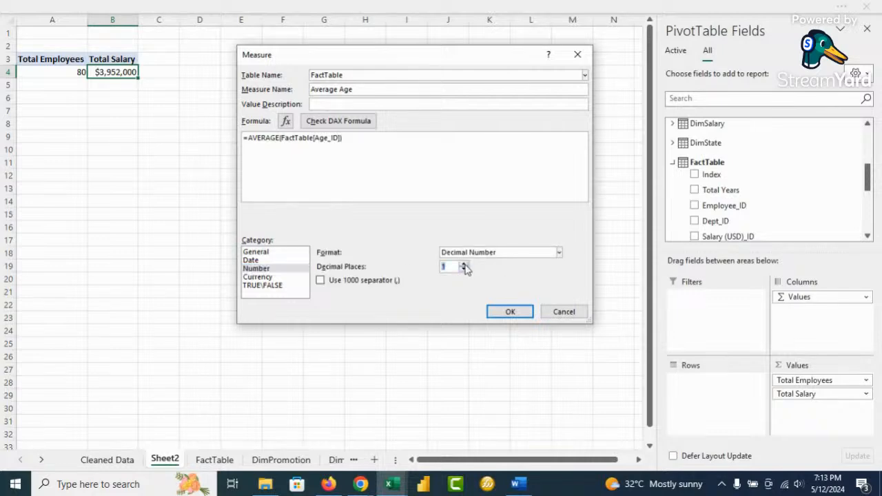
left_click(502, 310)
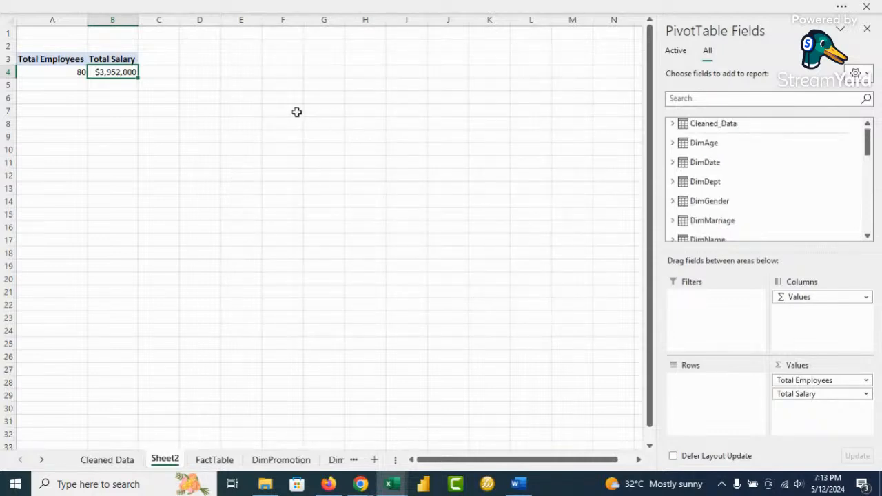
scroll(746, 167, "down", 5)
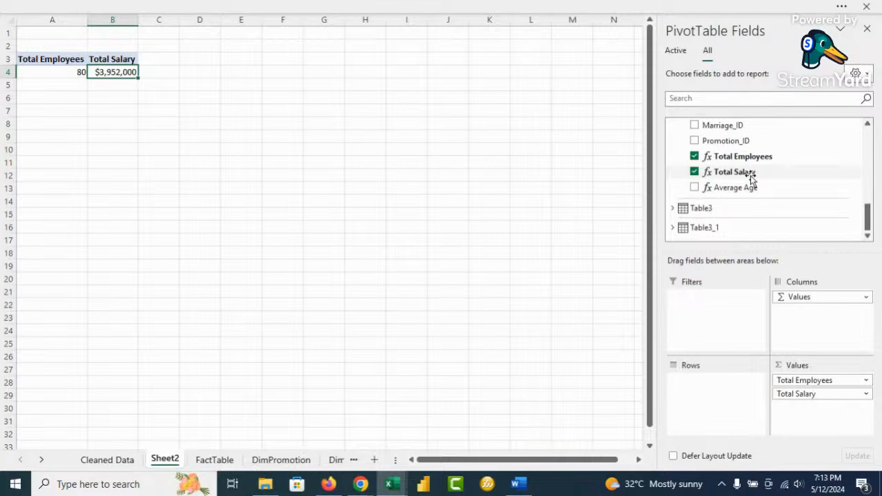
left_click(694, 187)
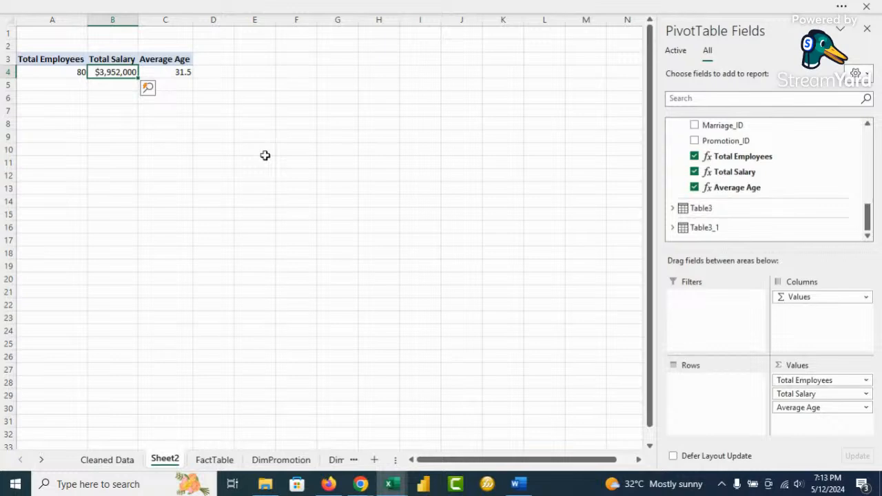
Step: Start a fourth measure in FactTable and name it Average YOS
scroll(785, 157, "up", 2)
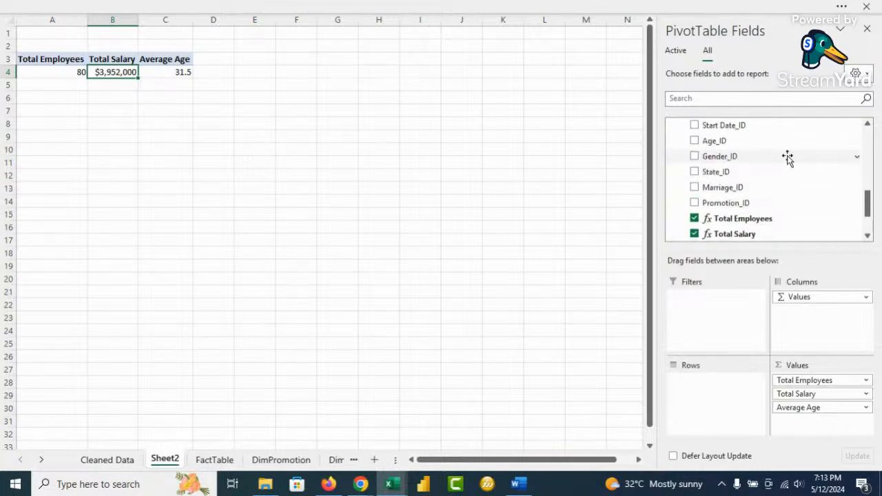
scroll(783, 159, "up", 2)
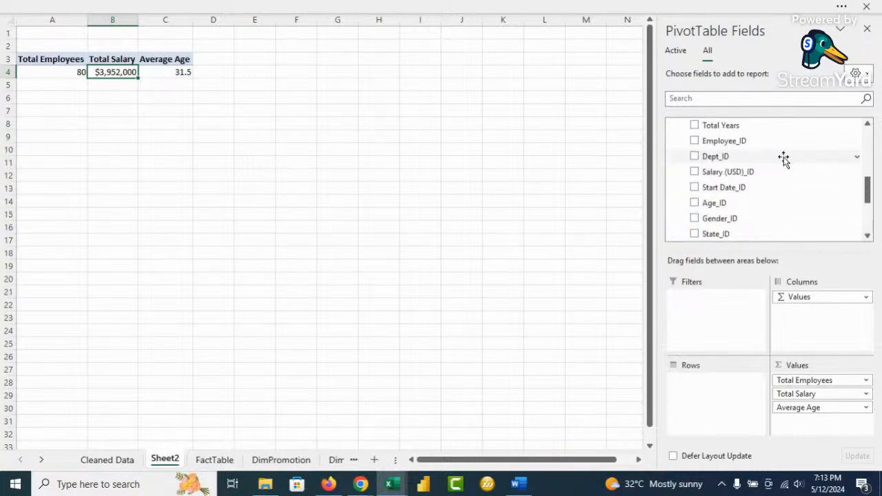
scroll(783, 159, "up", 1)
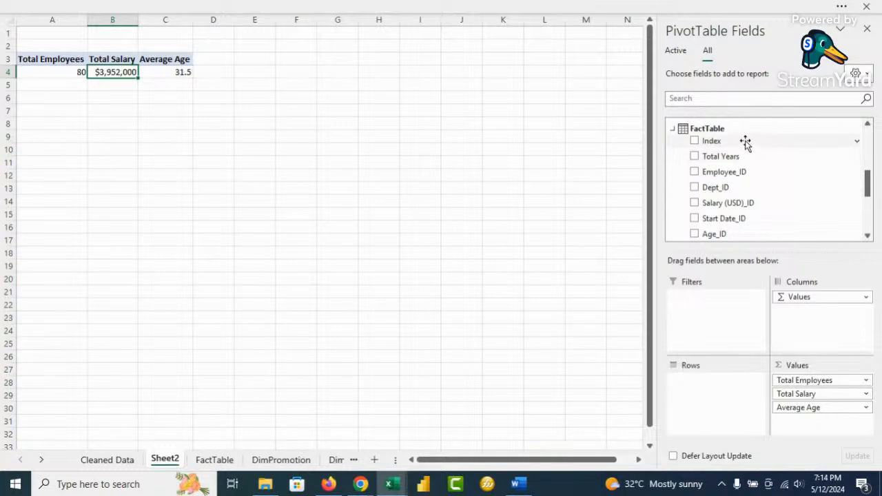
right_click(718, 131)
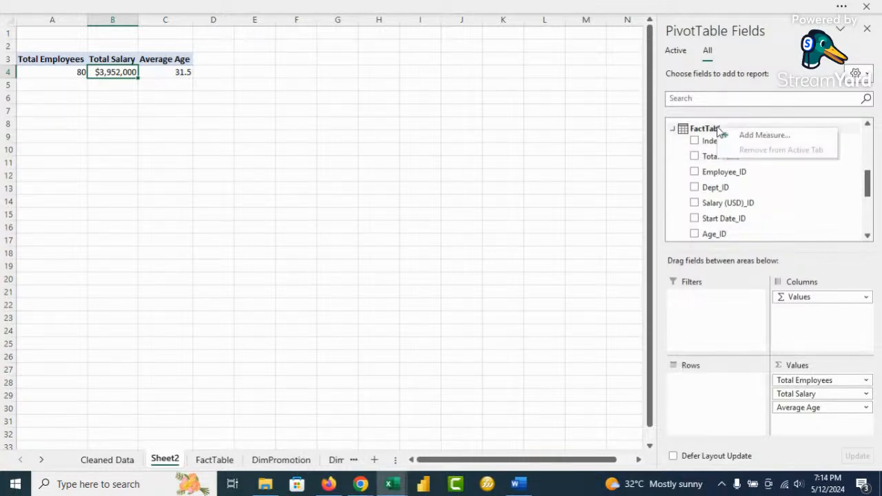
left_click(780, 136)
left_click(376, 89)
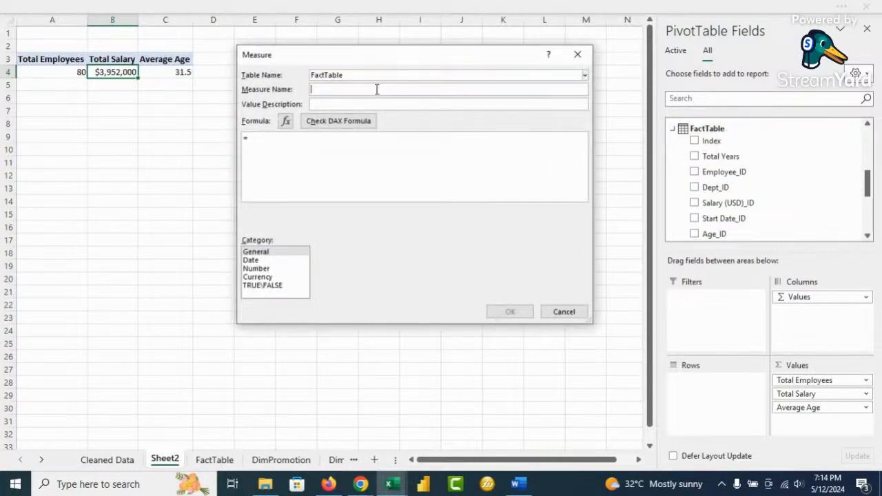
type("Ave")
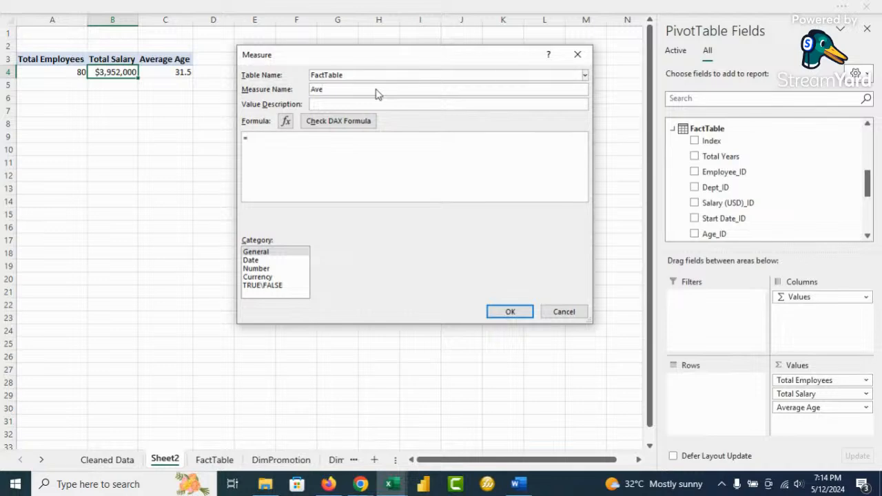
type("rage ")
type("YOS")
Step: Define the Average YOS measure with the formula =AVERAGE(FactTable[Total Years])
type("aver")
key("Tab")
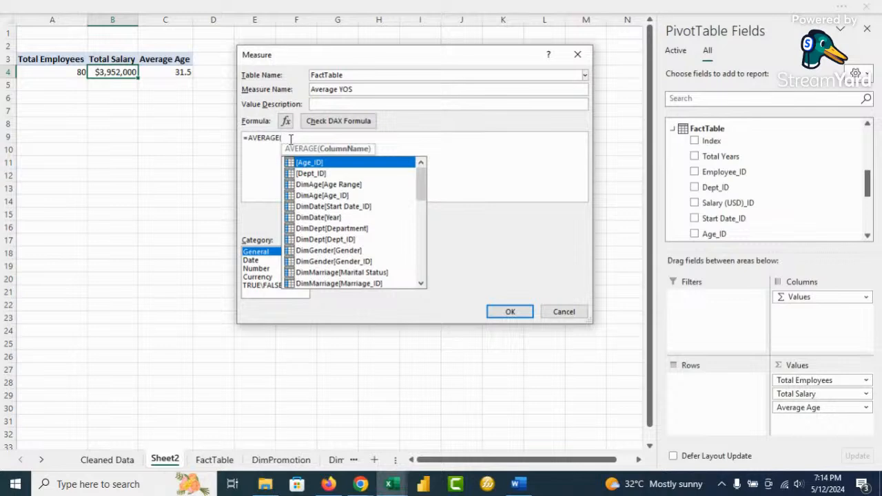
type("to")
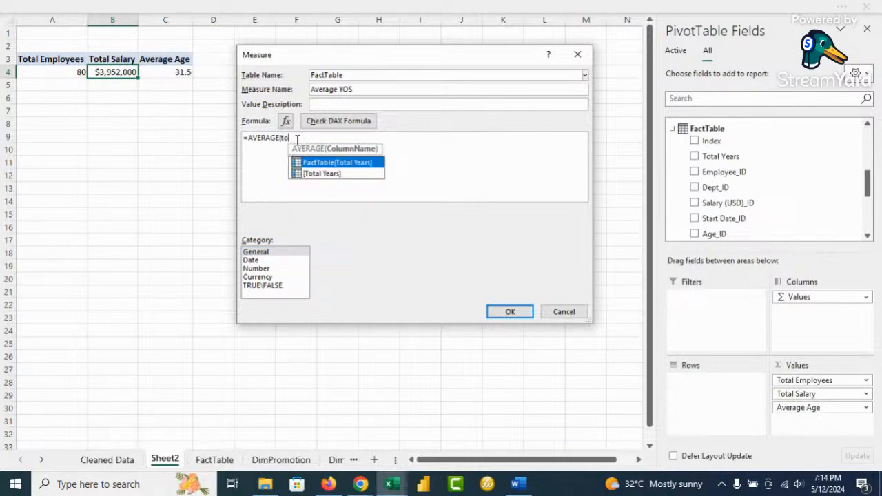
double_click(351, 163)
type(")")
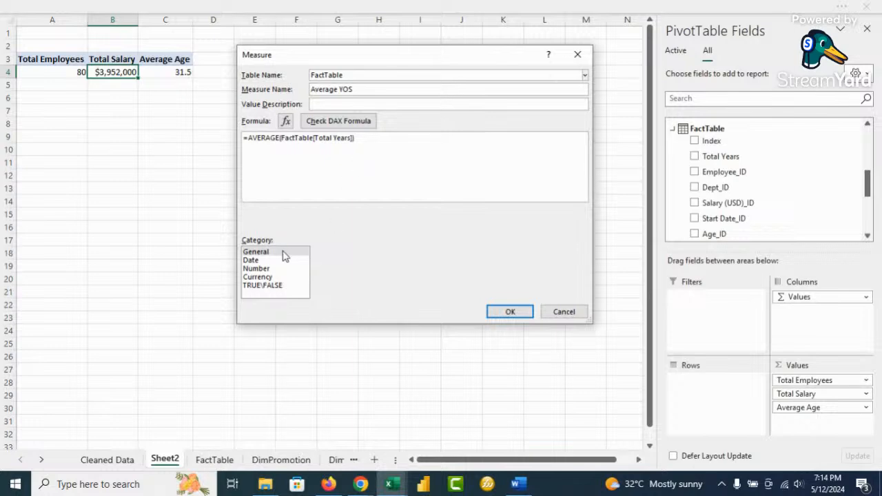
Step: Save the Average YOS measure as a decimal number with 1 decimal place and add it to the PivotTable's values
left_click(259, 268)
left_click(463, 263)
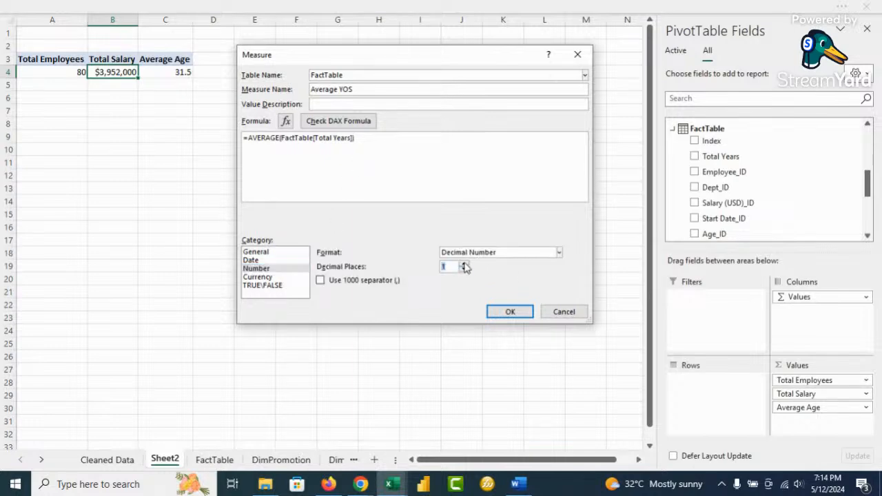
left_click(502, 310)
scroll(773, 195, "down", 10)
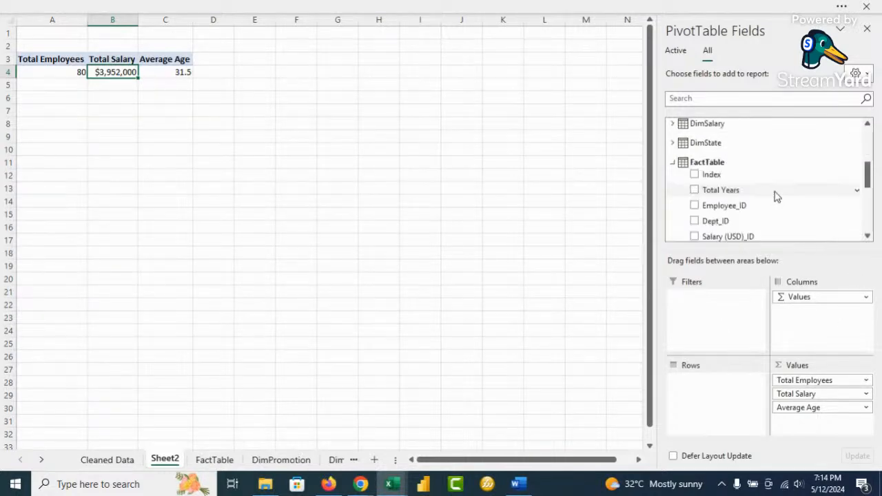
left_click(693, 186)
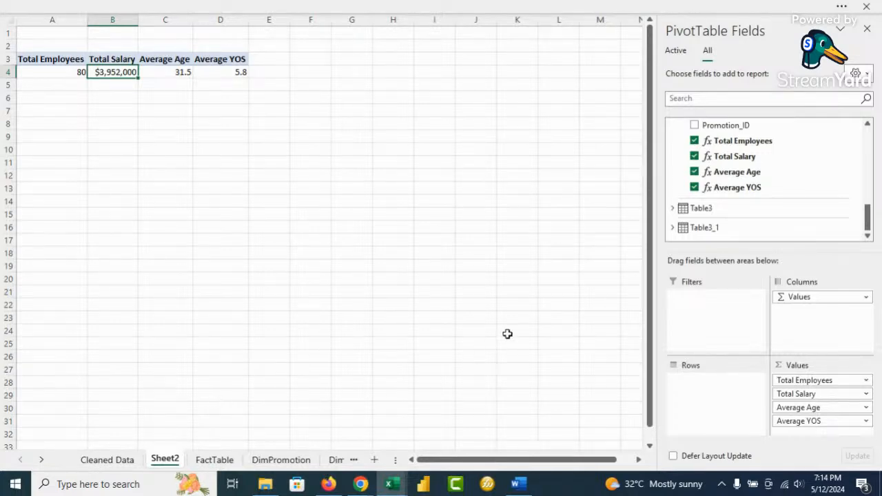
Step: Start a fifth measure in FactTable and name it Total Promotion
scroll(769, 191, "up", 3)
scroll(769, 191, "up", 3)
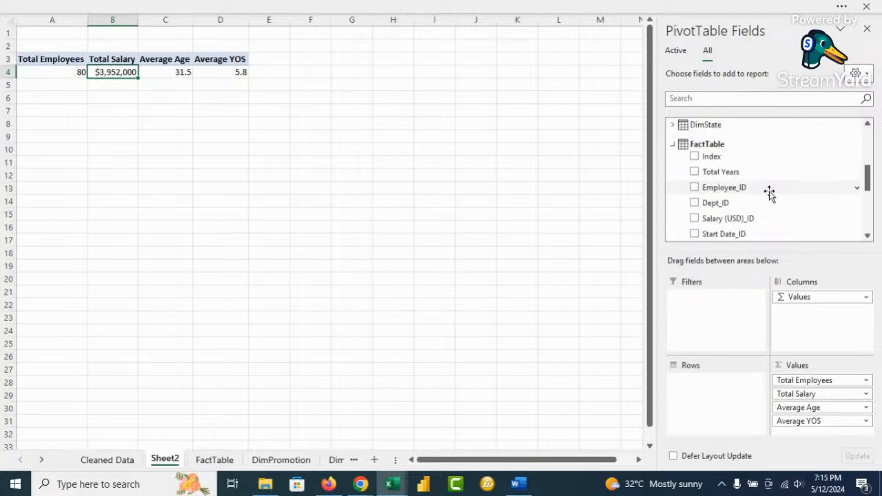
right_click(714, 179)
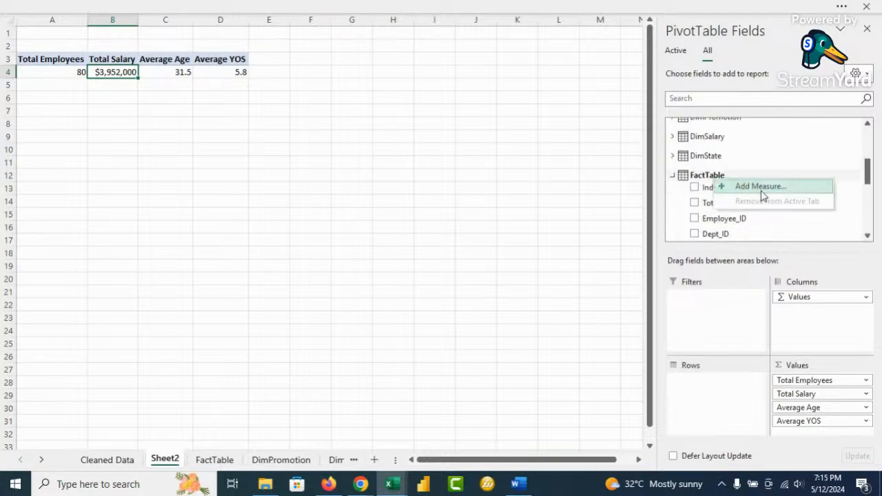
left_click(760, 187)
left_click(371, 90)
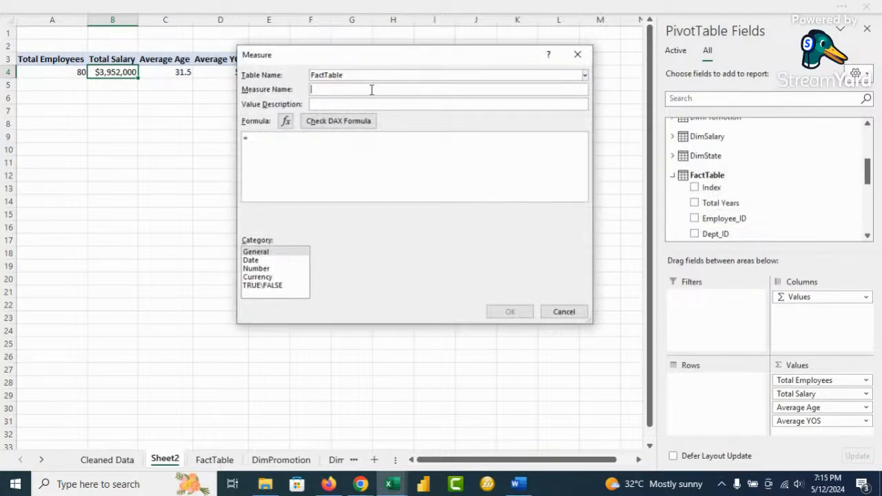
type("Tot")
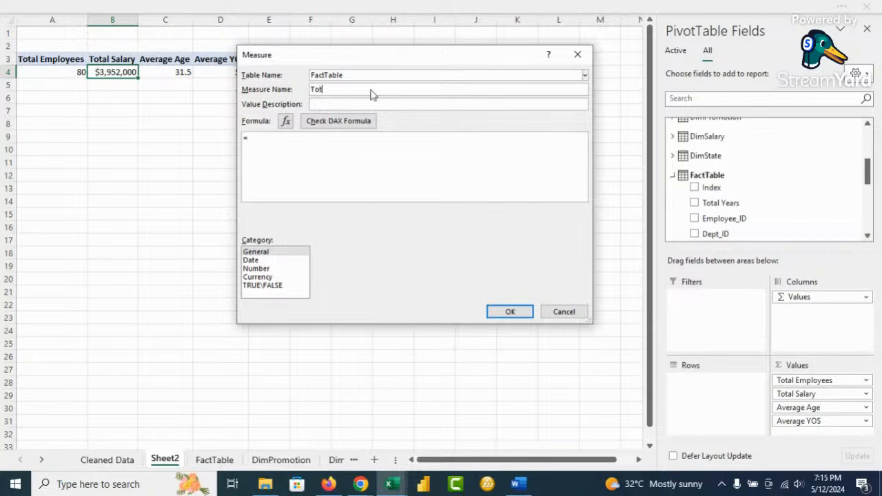
type("al Promotion")
Step: Begin the Total Promotion formula with =CALCULATE(DISTINCTCOUNT(FactTable[Employee_ID]), as the expression to evaluate
type("cal")
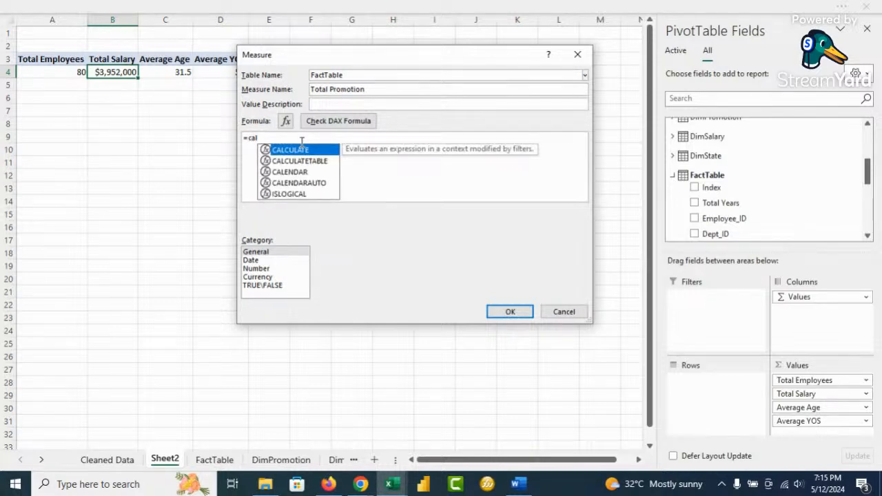
key("Tab")
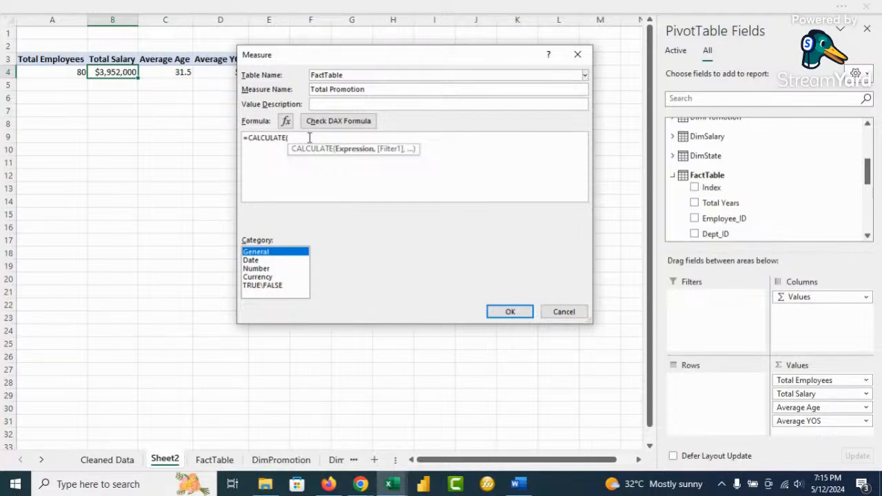
left_click(310, 139)
type("dist")
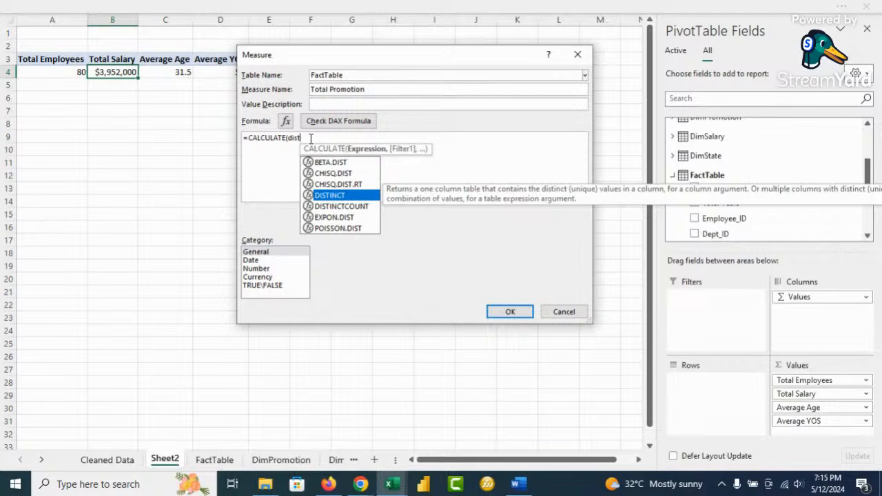
double_click(341, 206)
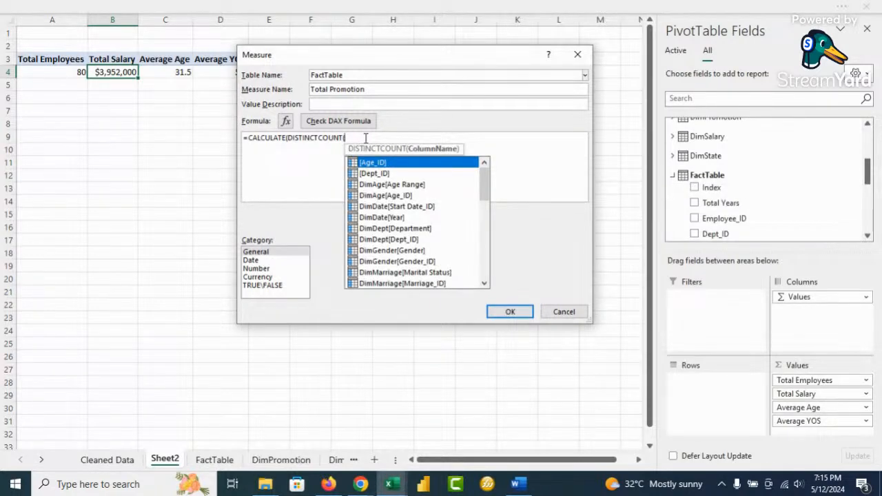
type("emp")
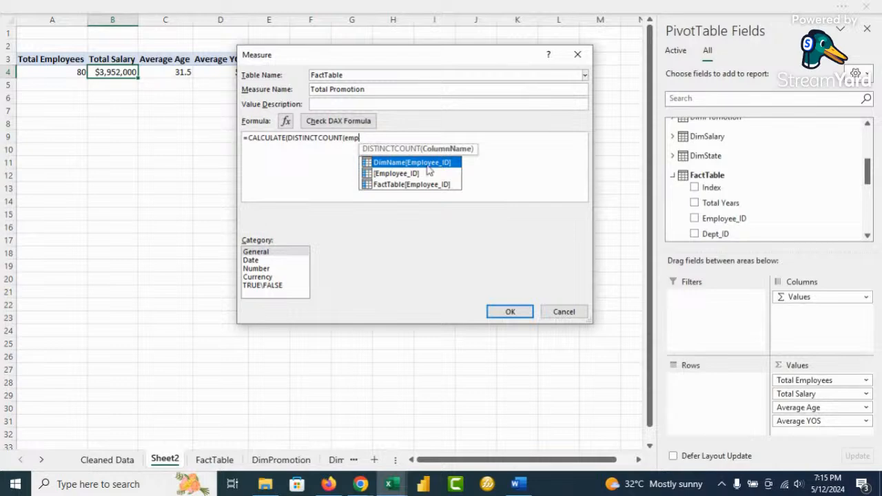
double_click(403, 185)
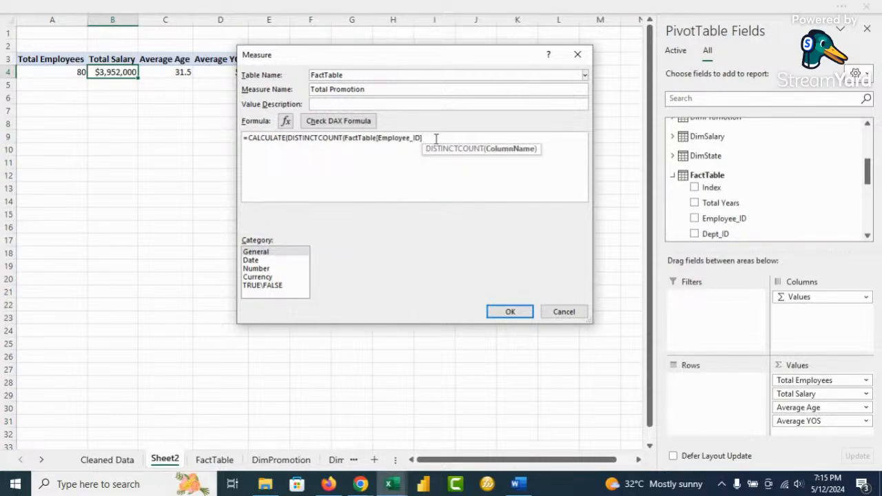
type("),")
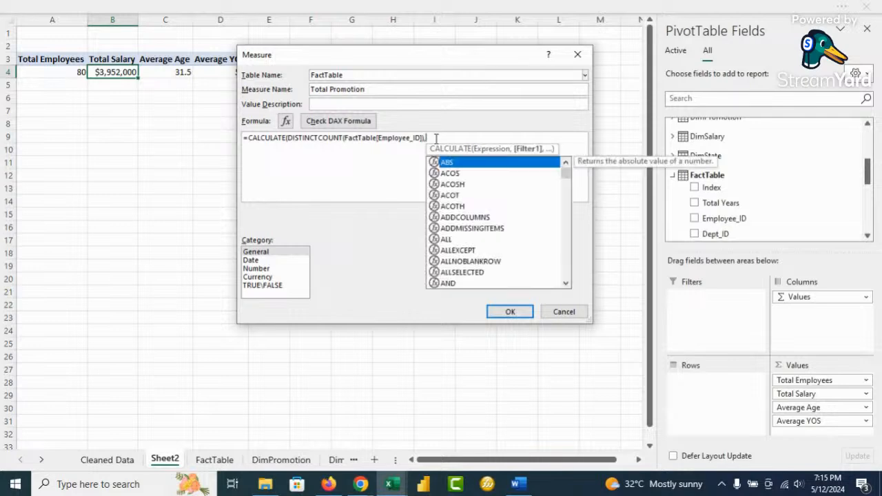
Step: Add a FILTER function to the Total Promotion formula with FactTable as the table to filter
type("fil")
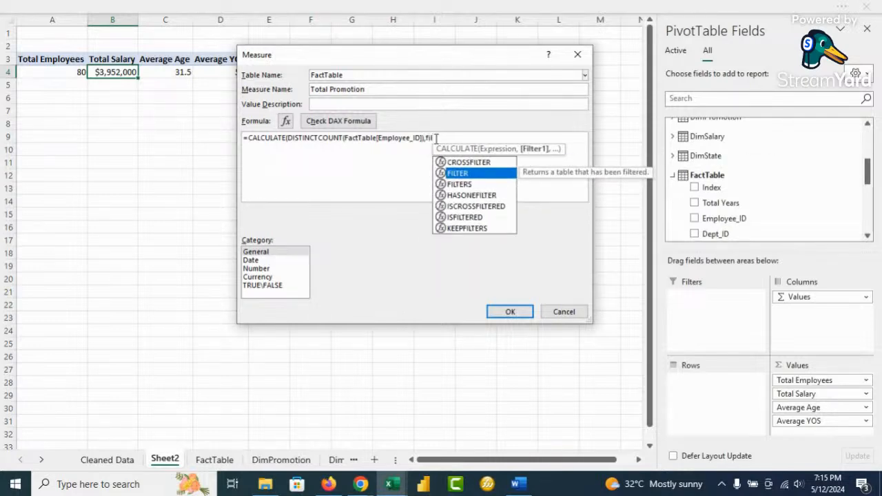
double_click(480, 172)
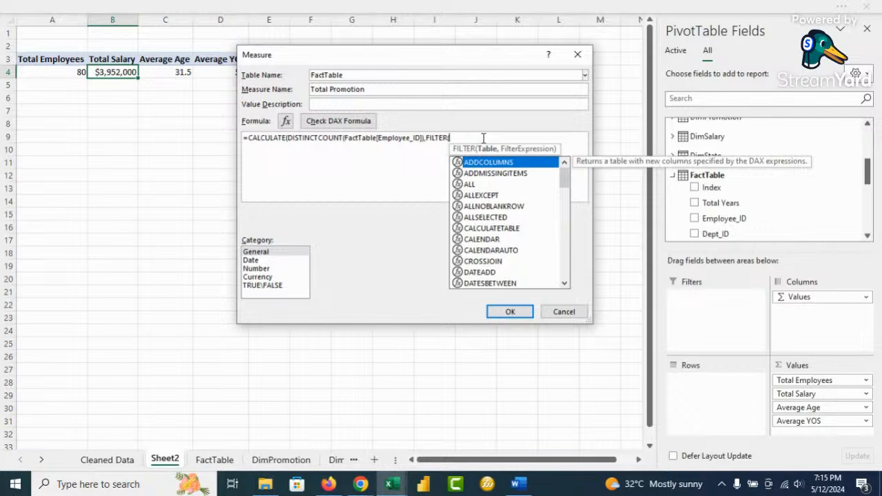
type("fac")
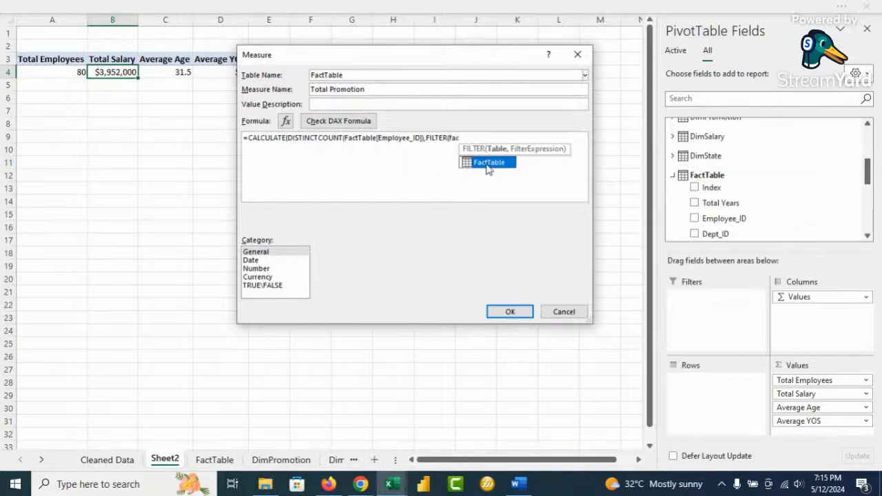
double_click(486, 165)
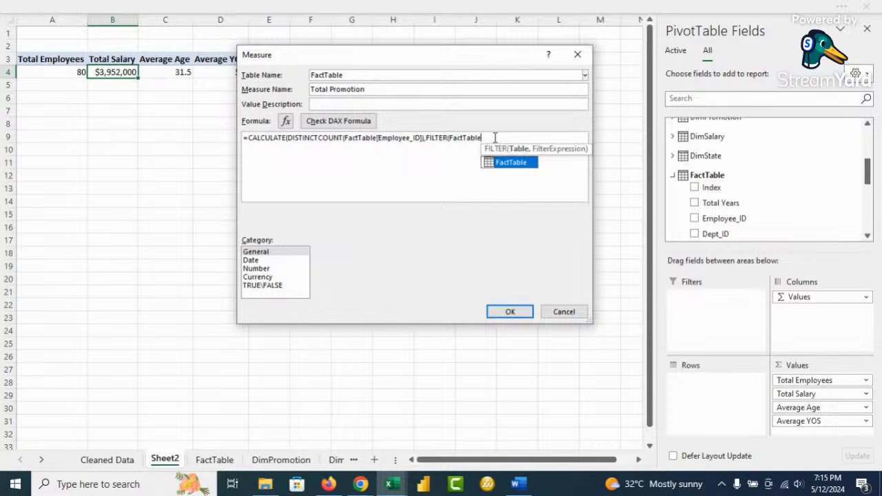
type(",")
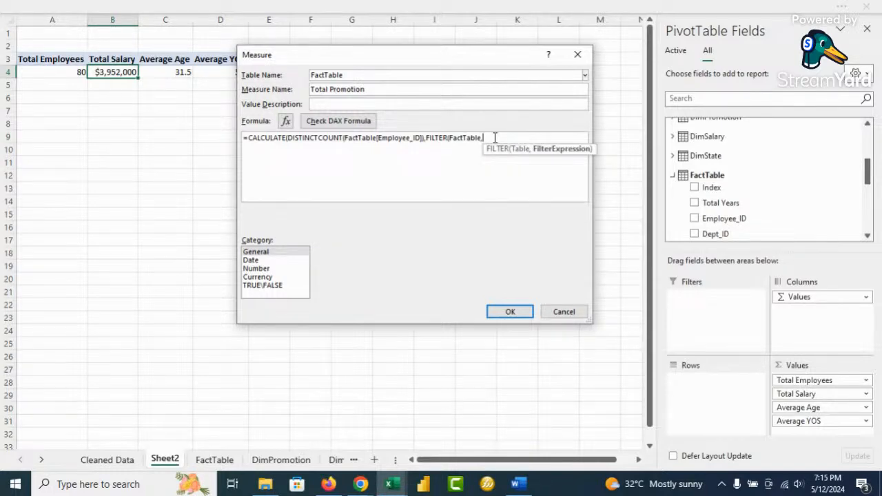
Step: Complete the Total Promotion formula with the filter condition FactTable[Promotion_ID]="2" and close both functions
type("e")
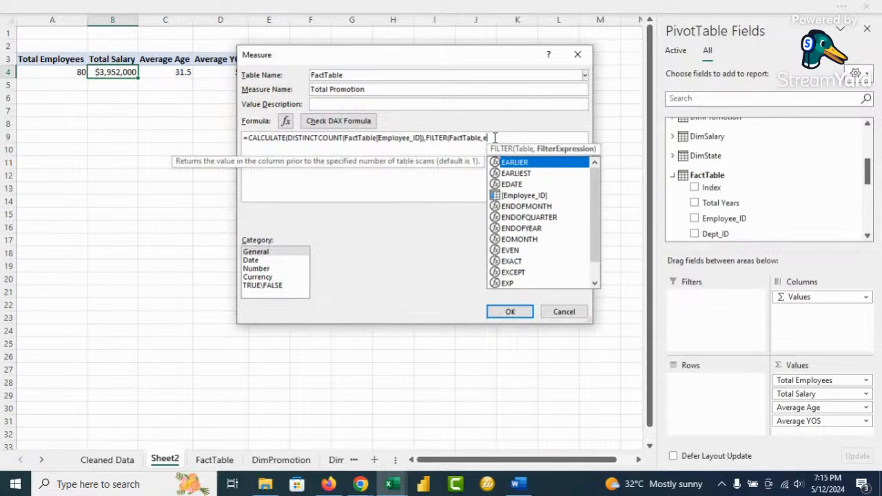
key("BackSpace")
type("pro")
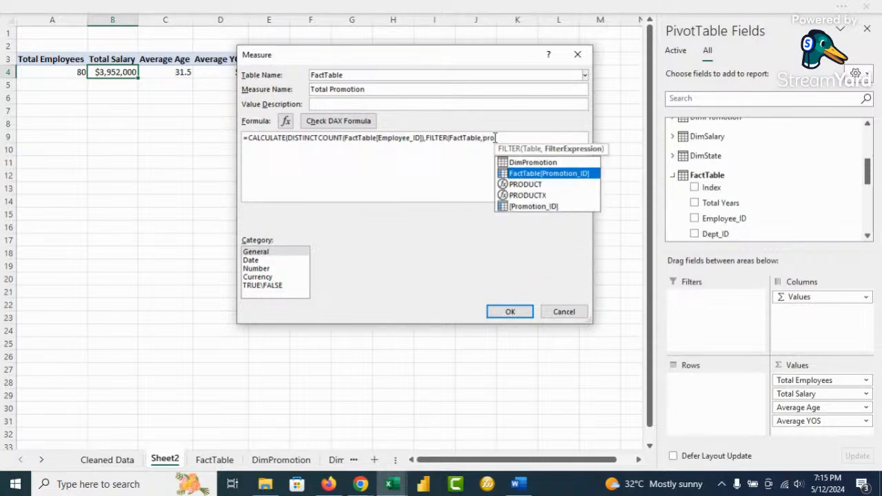
double_click(582, 173)
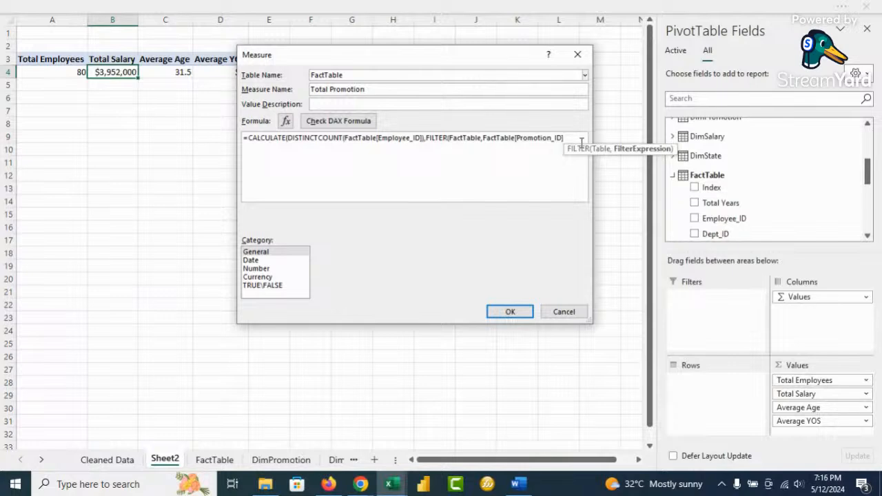
type("=")
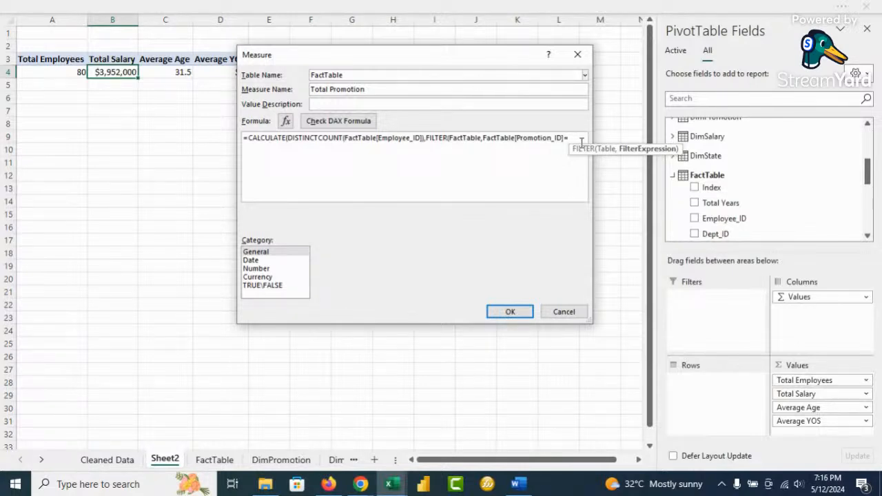
type("1")
type("2\"")
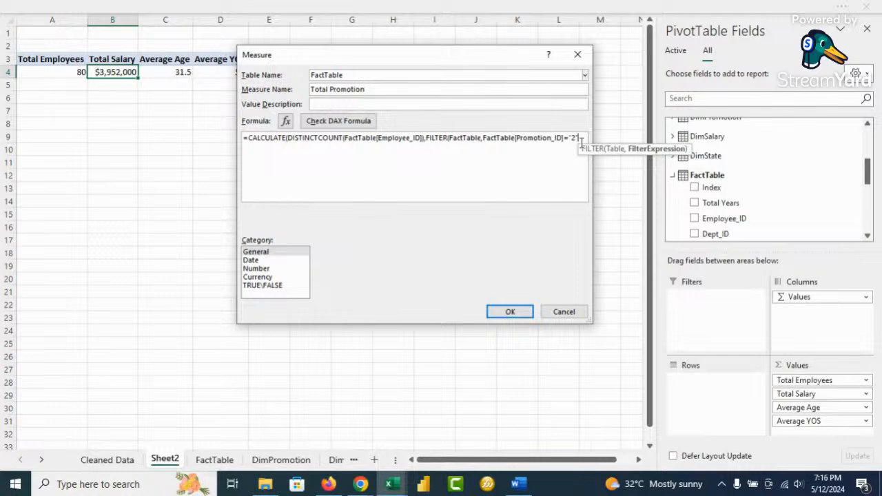
type(")")
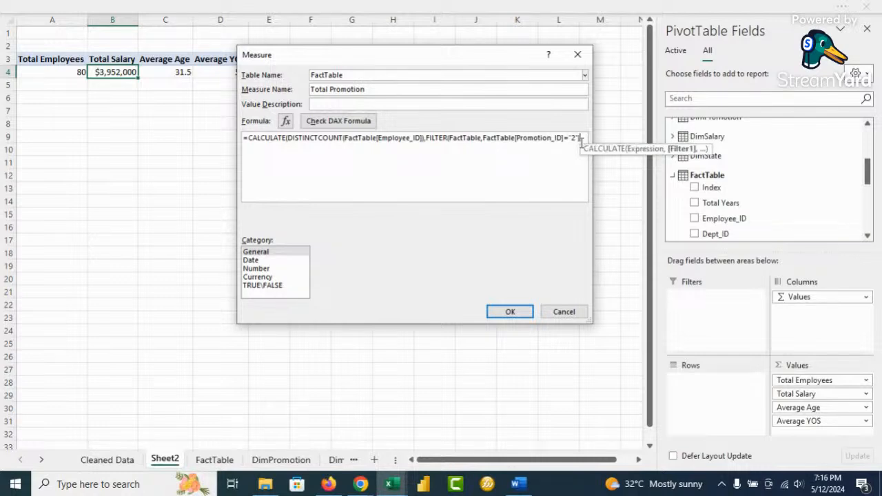
type(")")
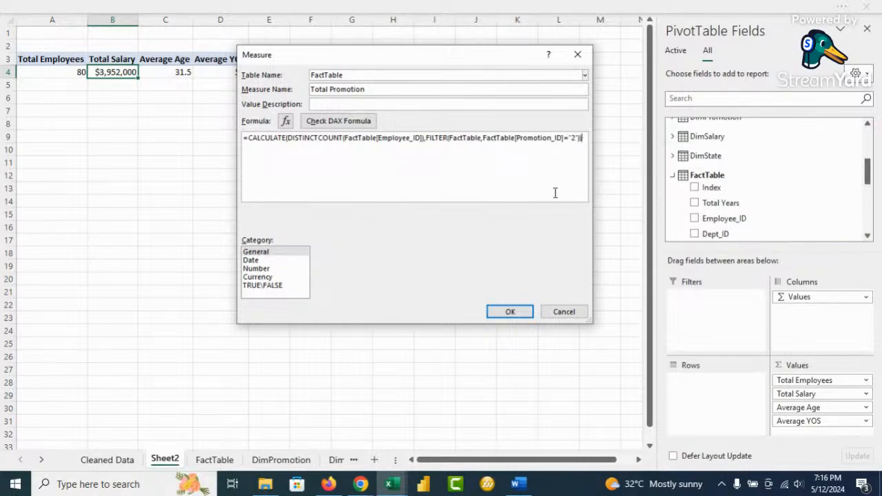
Step: Save the Total Promotion measure in the Whole Number format and add it to the PivotTable's values
left_click(257, 268)
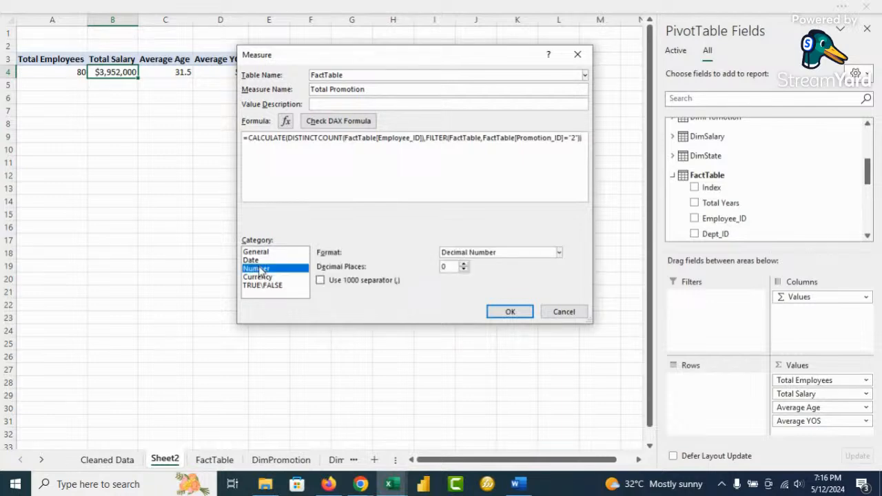
left_click(557, 252)
left_click(510, 276)
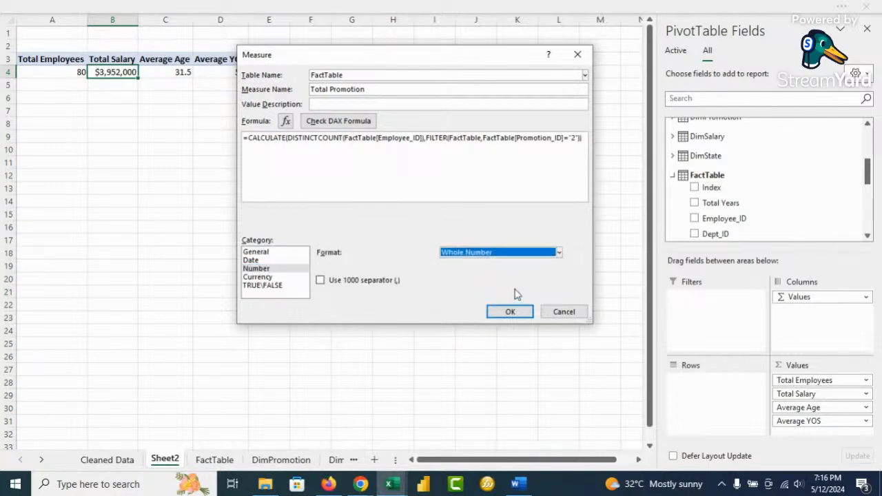
left_click(510, 311)
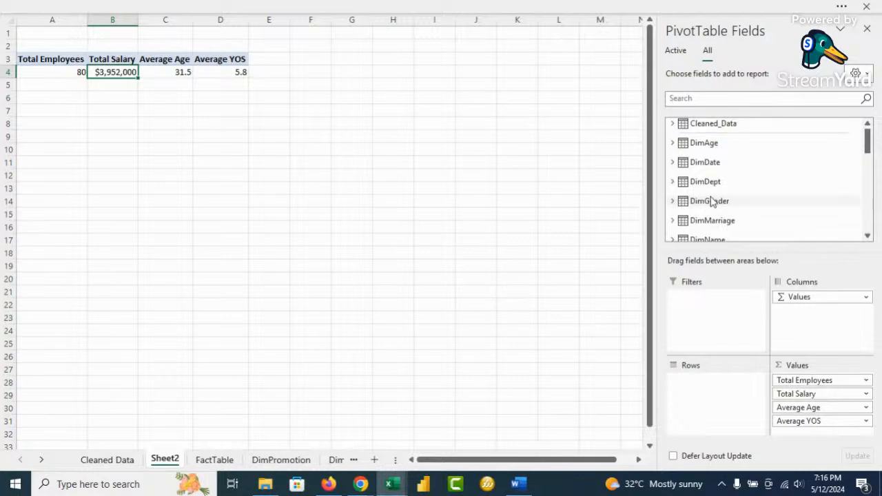
scroll(728, 183, "down", 4)
scroll(727, 180, "down", 4)
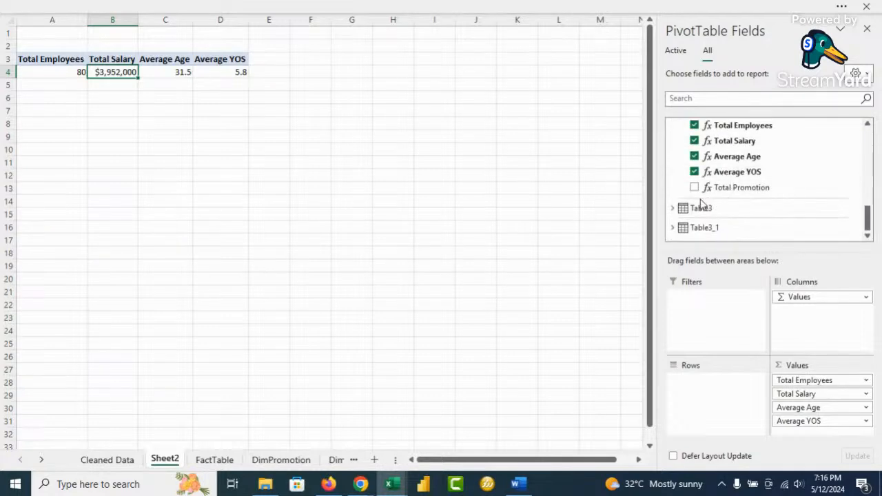
left_click(694, 188)
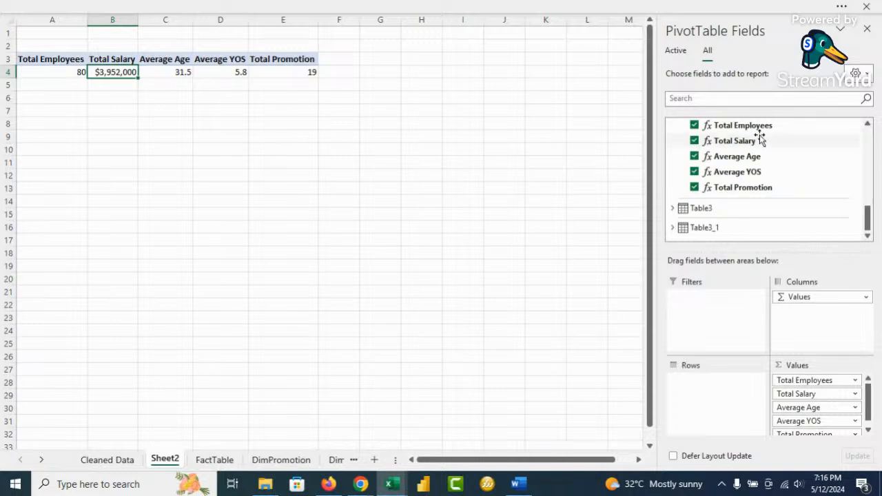
scroll(761, 138, "up", 1)
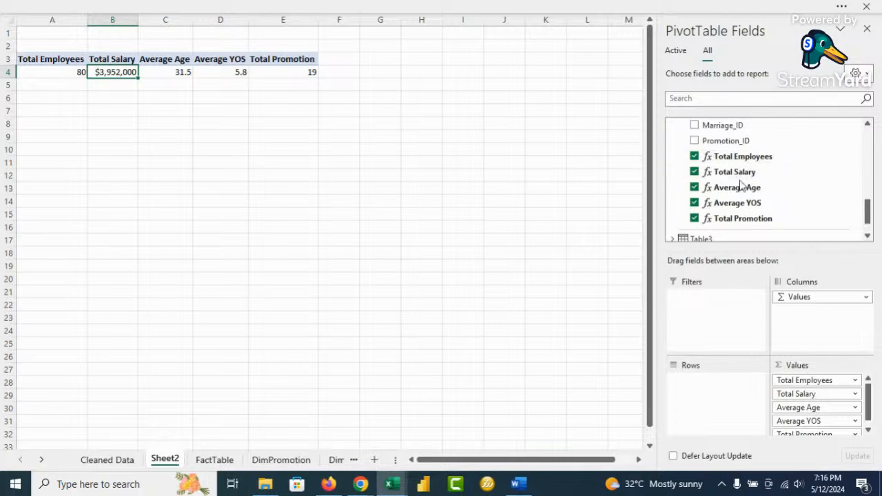
scroll(741, 175, "down", 1)
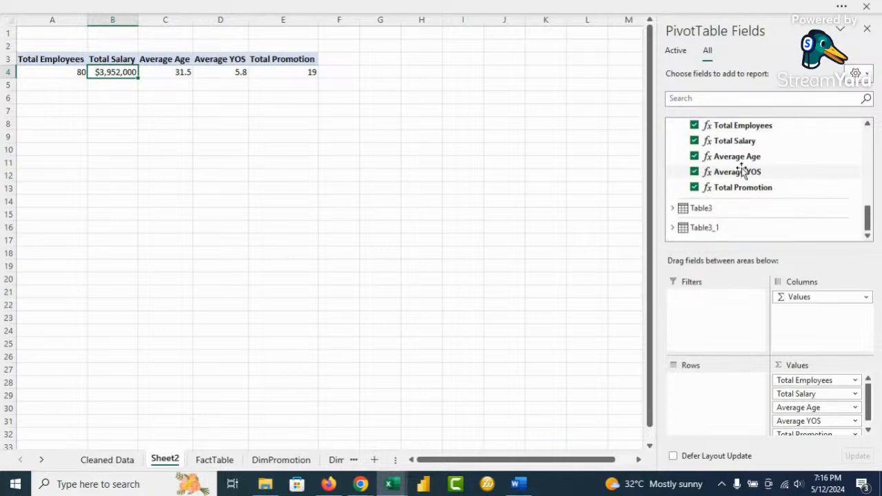
scroll(741, 172, "up", 2)
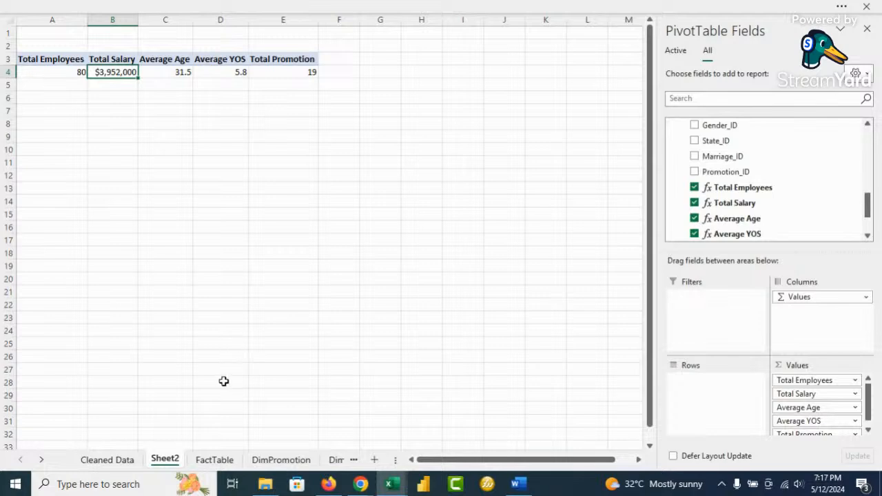
Step: Switch to the StreamYard studio, apply the picture-in-picture layout, and return to the 3 Merge Queries workbook
mouse_move(361, 486)
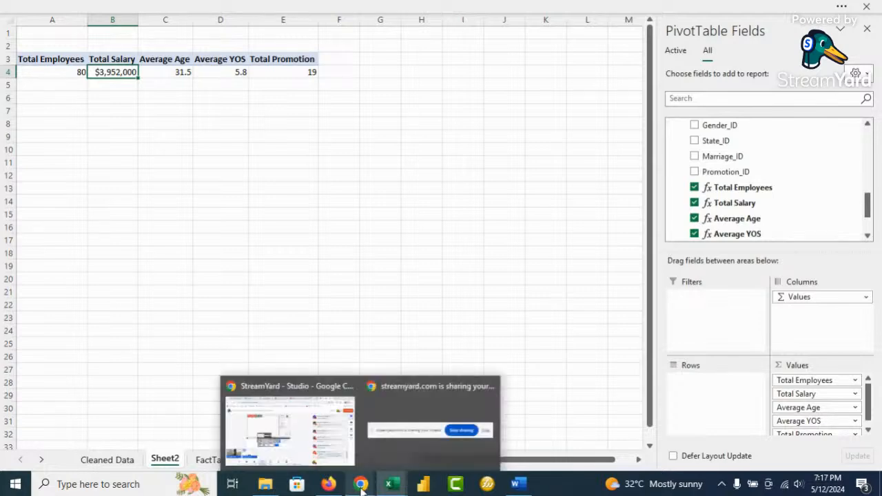
left_click(291, 414)
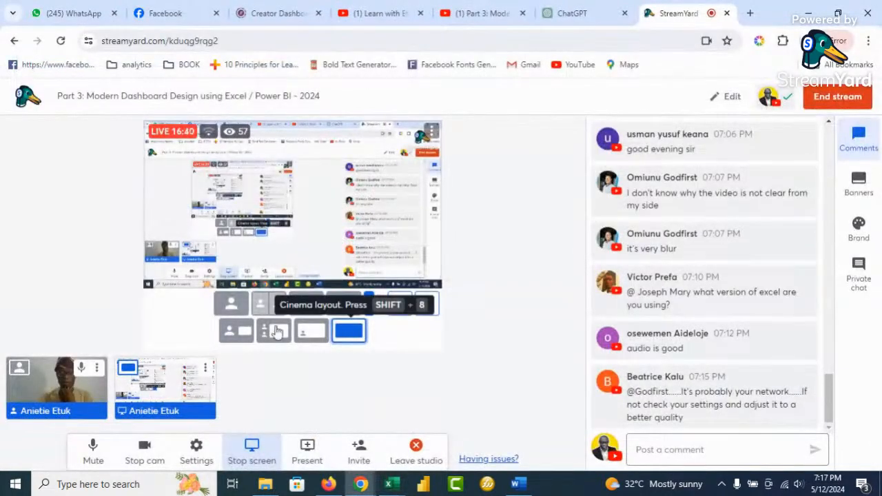
mouse_move(208, 366)
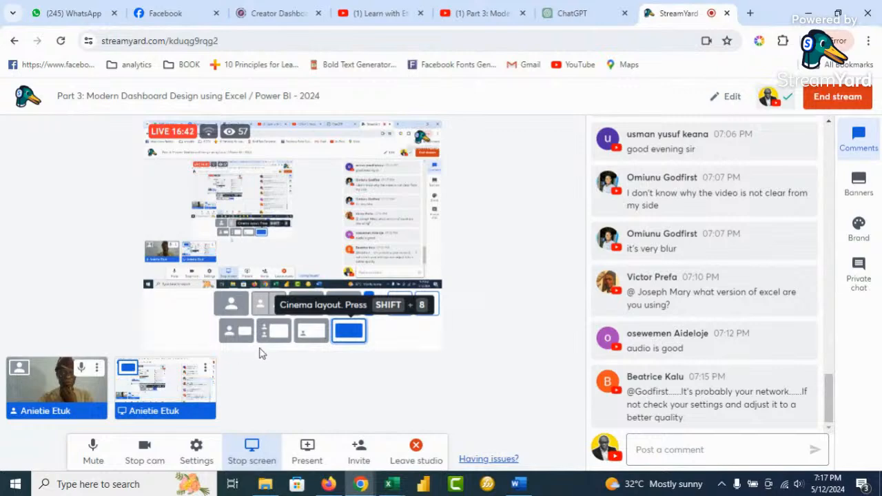
mouse_move(67, 391)
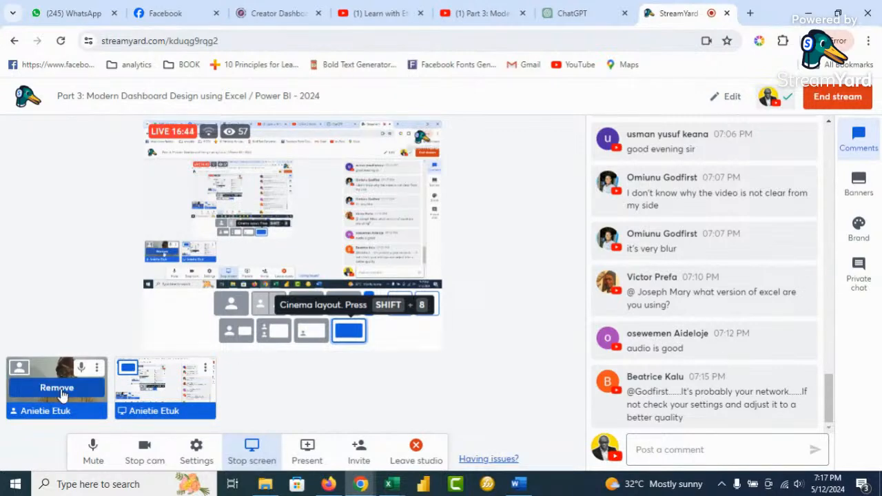
left_click(311, 330)
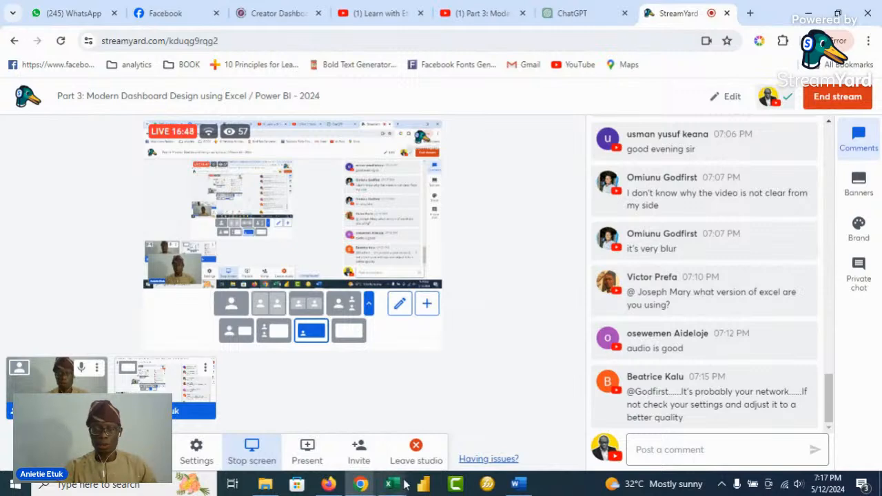
mouse_move(389, 485)
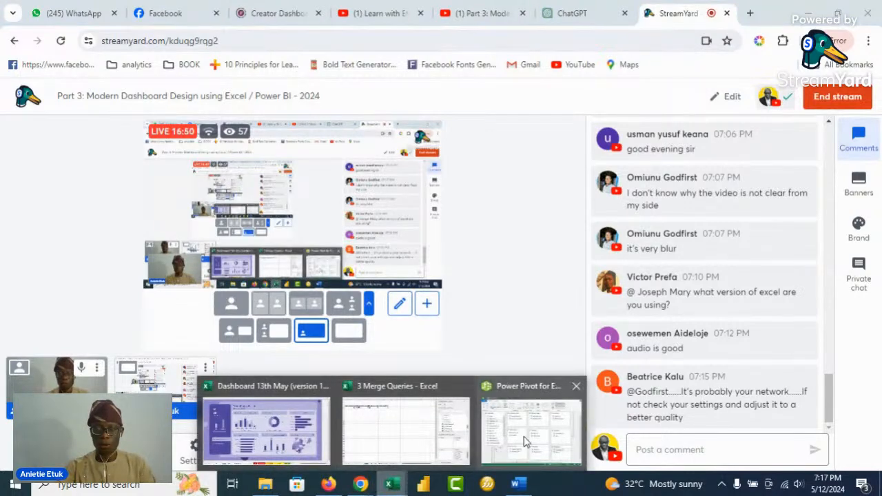
mouse_move(525, 441)
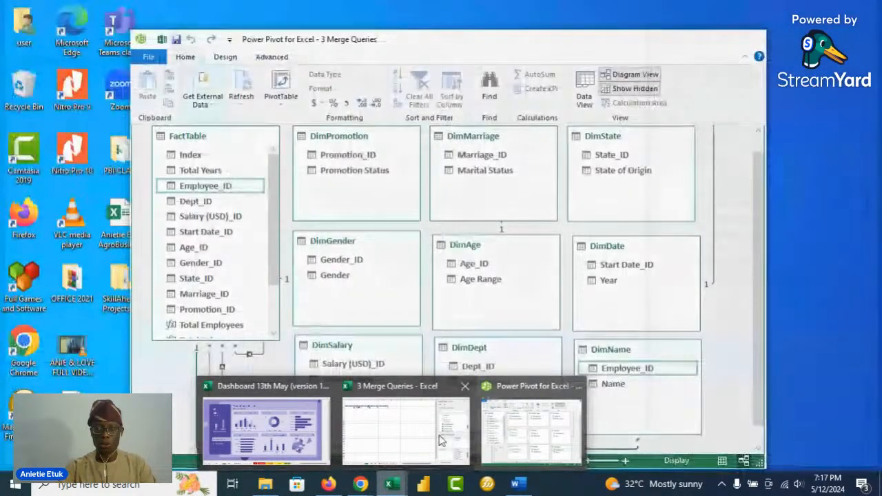
left_click(406, 420)
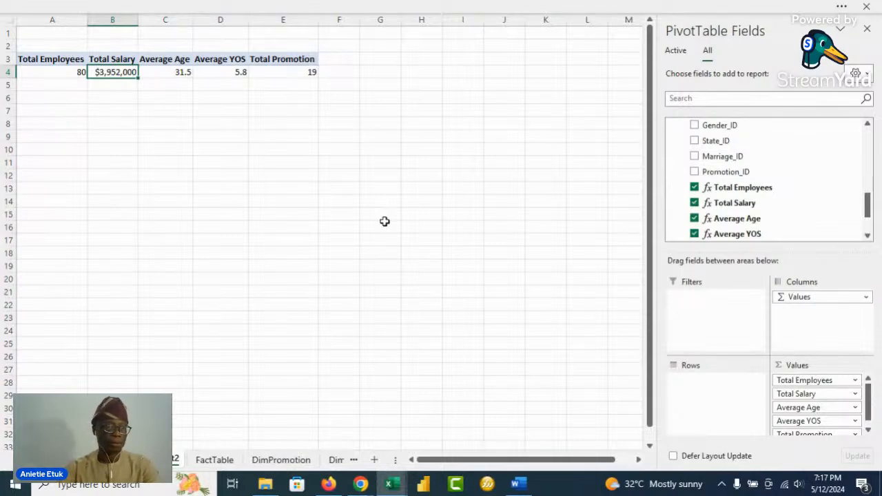
Step: Switch to the StreamYard studio and set the stream to the camera-only layout
left_click(360, 484)
left_click(337, 429)
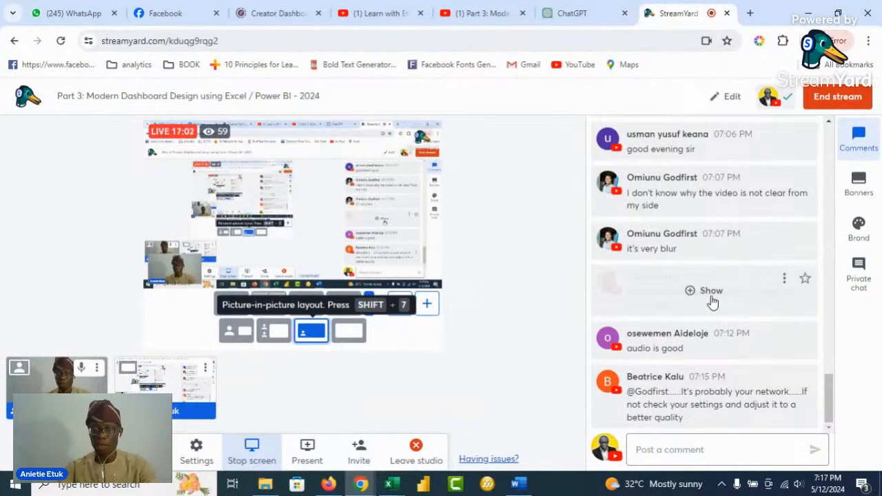
left_click(711, 299)
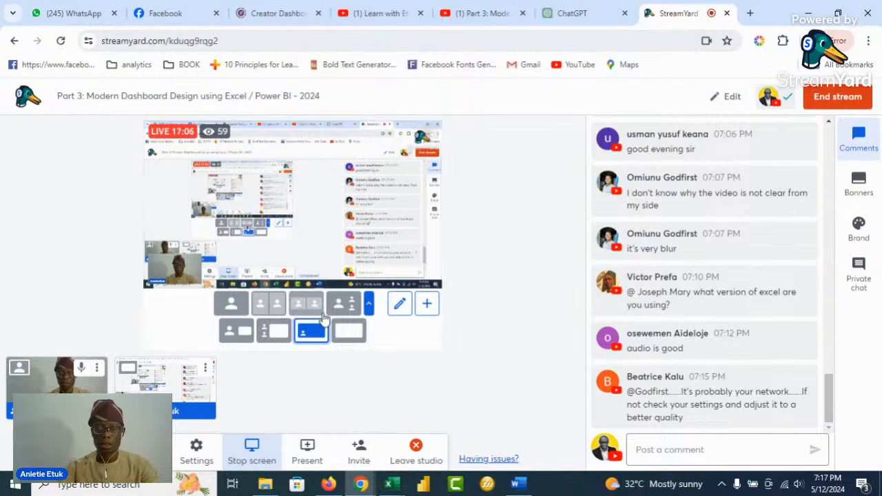
left_click(224, 304)
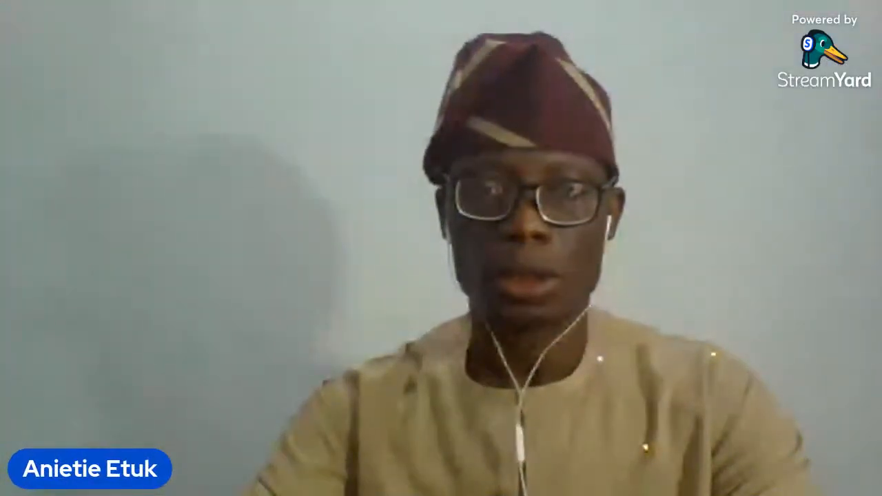
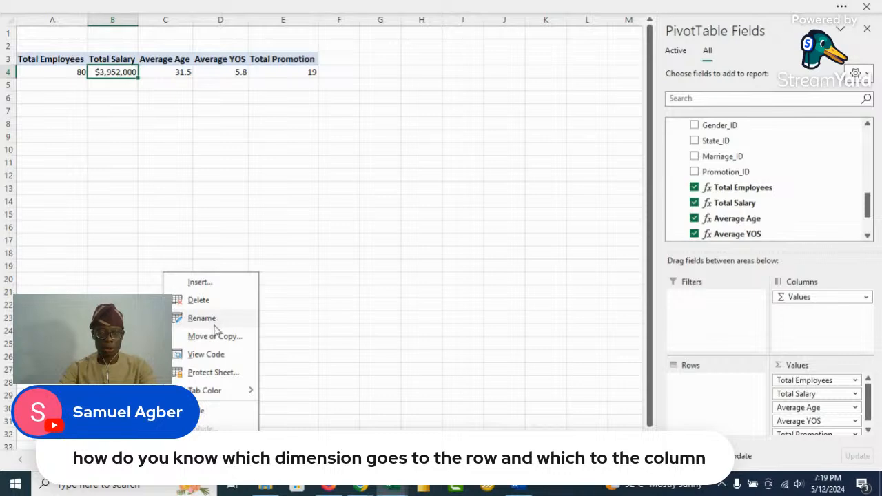
Step: Save a copy of the workbook as 3 Merge Queries YouTube Class in the 18 PROJECTS folder
mouse_move(220, 394)
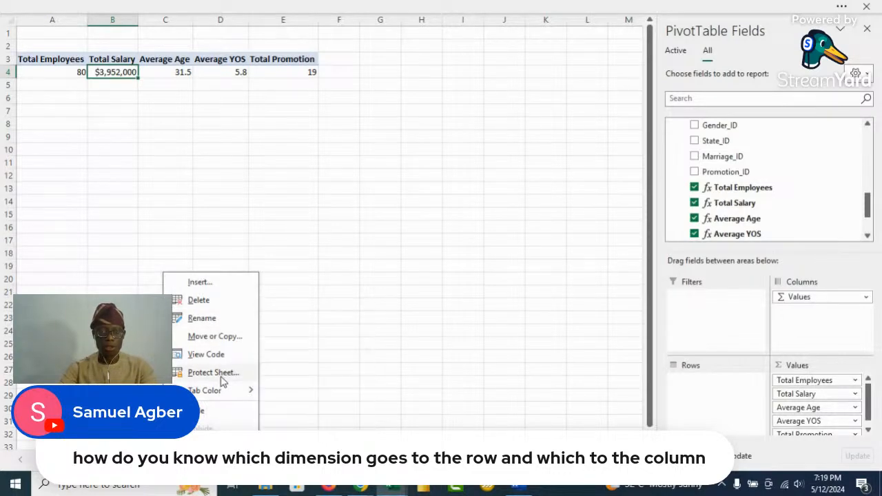
left_click(243, 10)
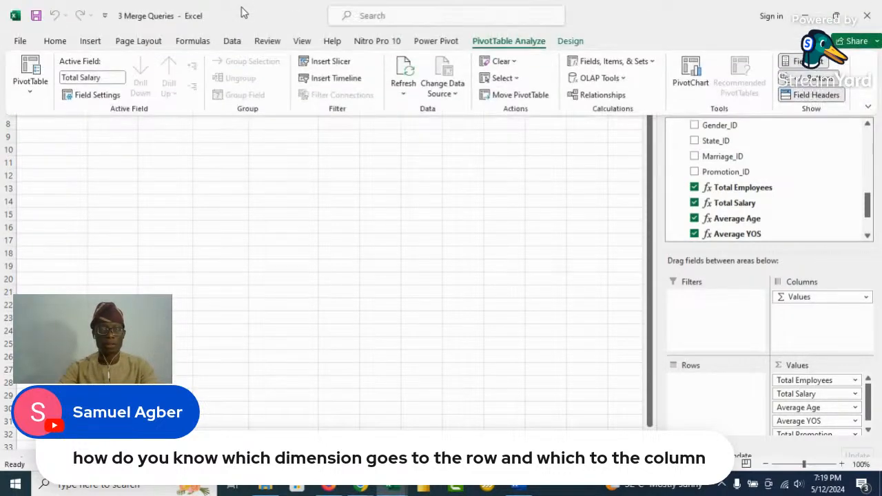
left_click(21, 43)
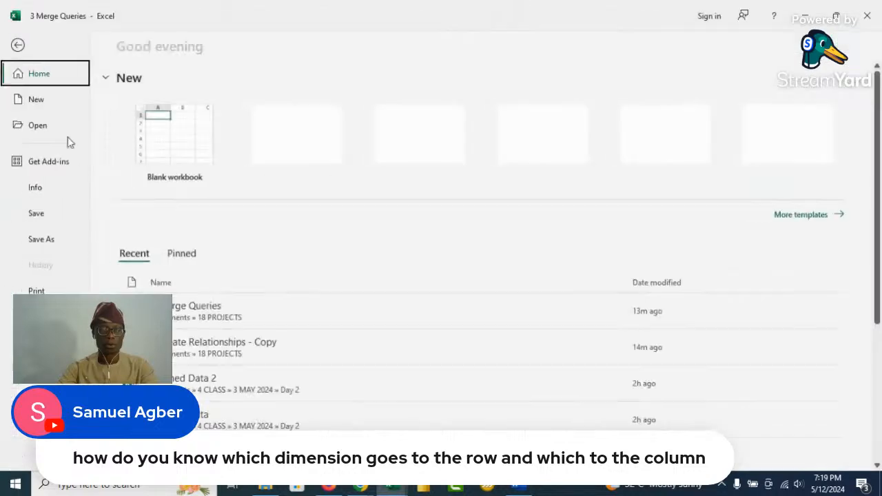
left_click(46, 241)
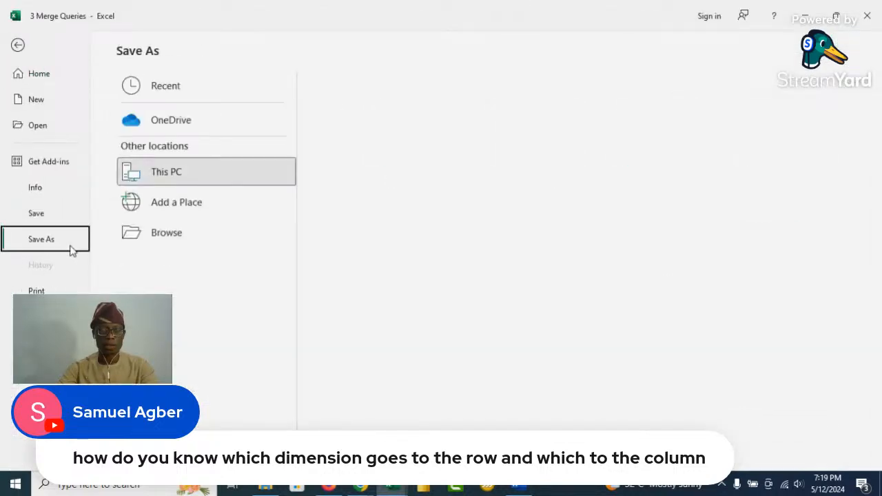
left_click(191, 233)
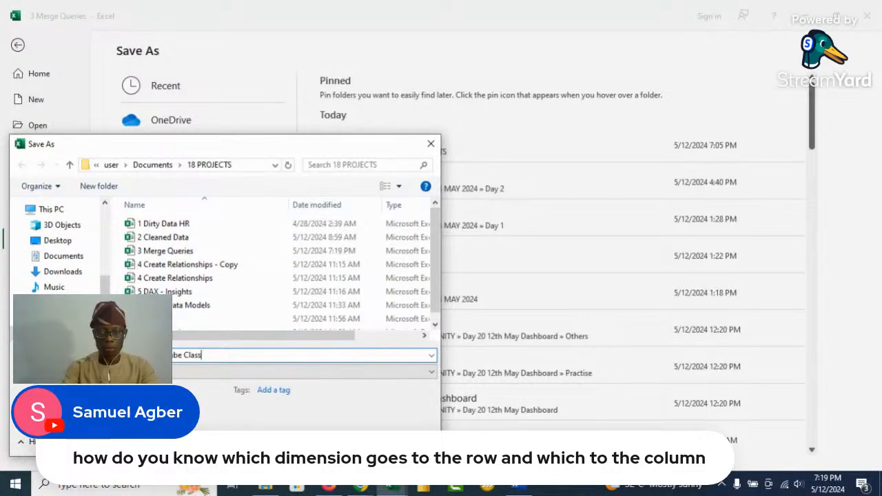
key("Return")
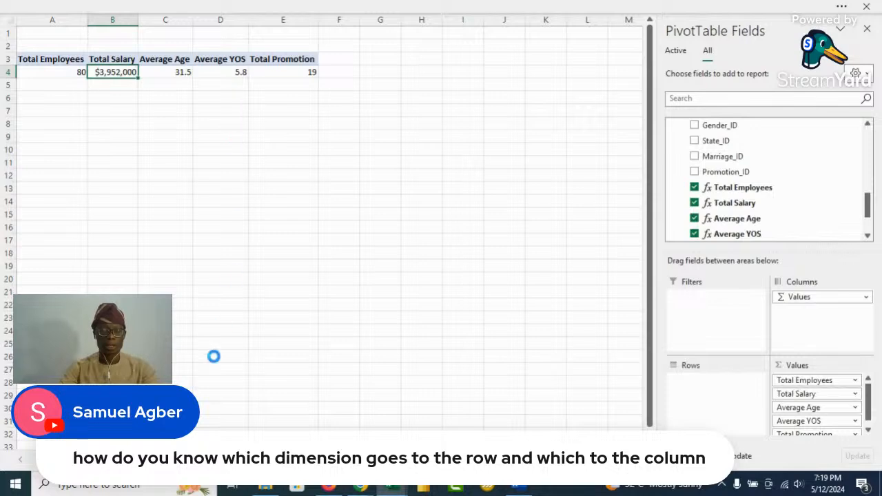
Step: Rename the measures PivotTable's worksheet as KPI and colour its tab red
right_click(162, 457)
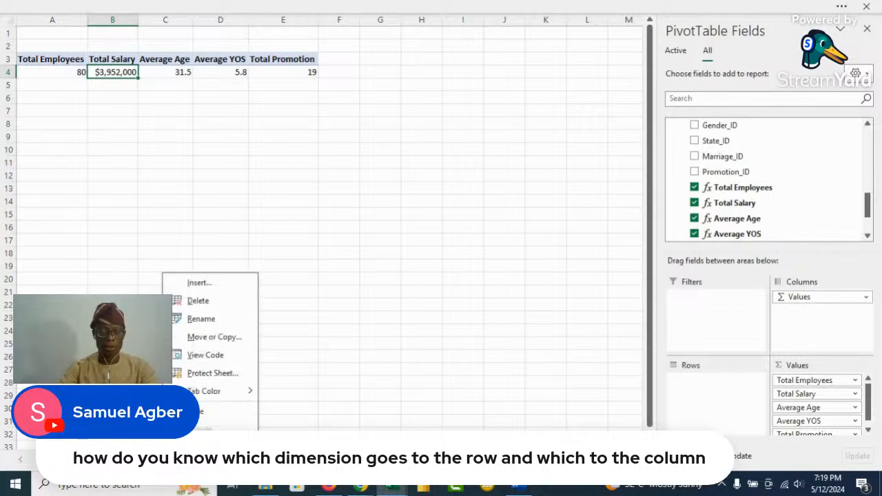
left_click(228, 322)
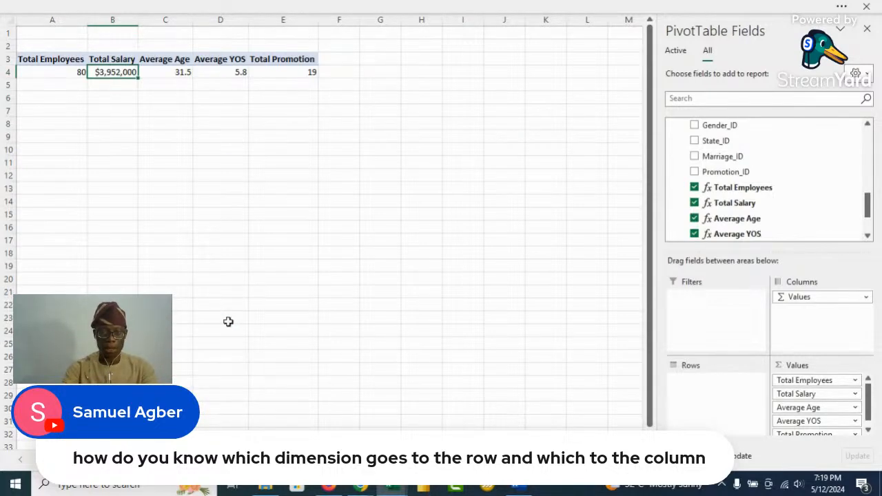
left_click(228, 322)
right_click(162, 458)
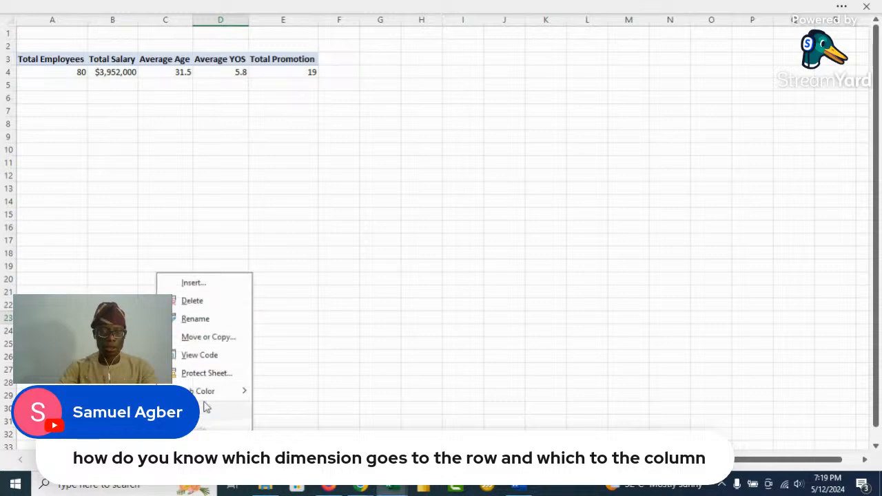
mouse_move(230, 392)
left_click(259, 416)
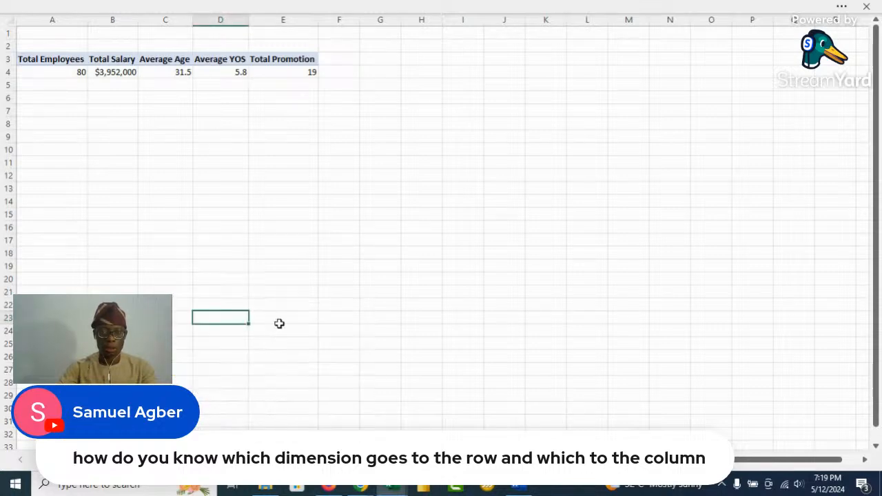
left_click(279, 306)
left_click(181, 410)
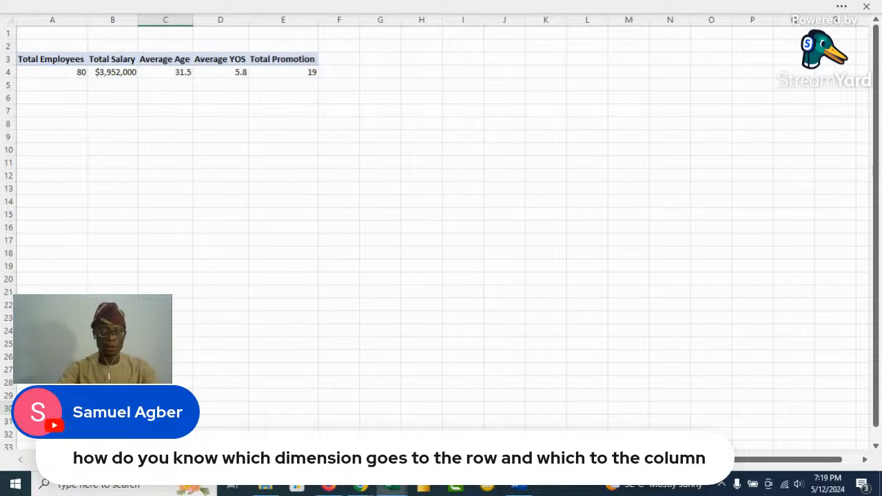
Step: Go to the FactTable sheet and start inserting a new PivotTable from the data model
left_click(208, 459)
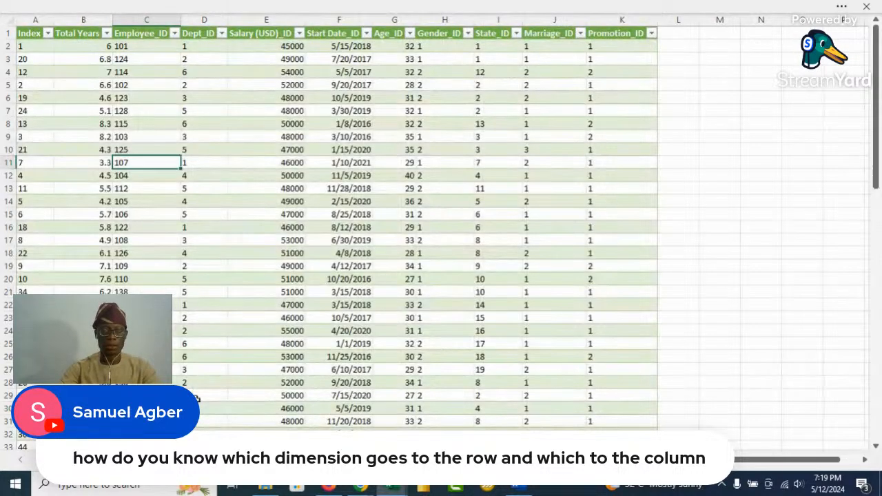
left_click(152, 459)
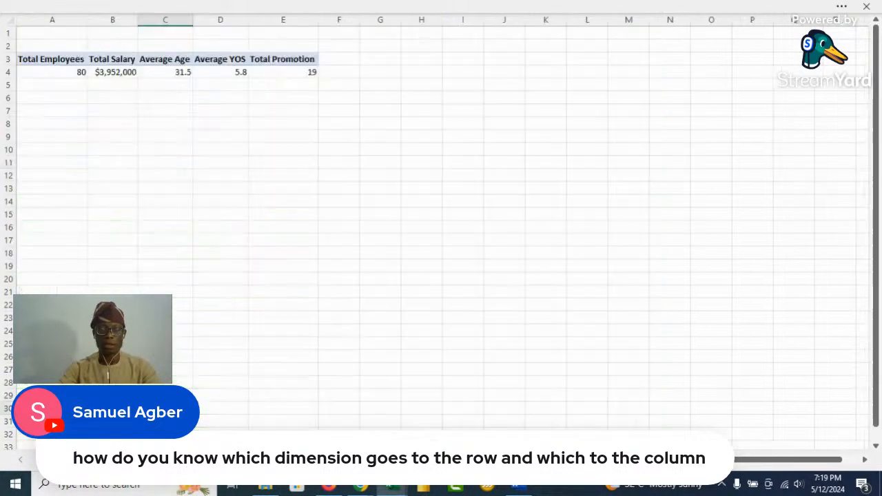
left_click(208, 459)
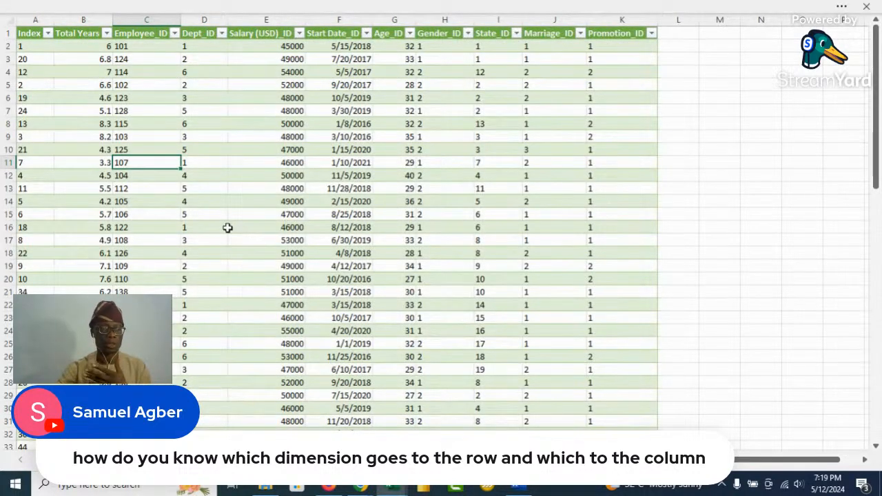
left_click(140, 6)
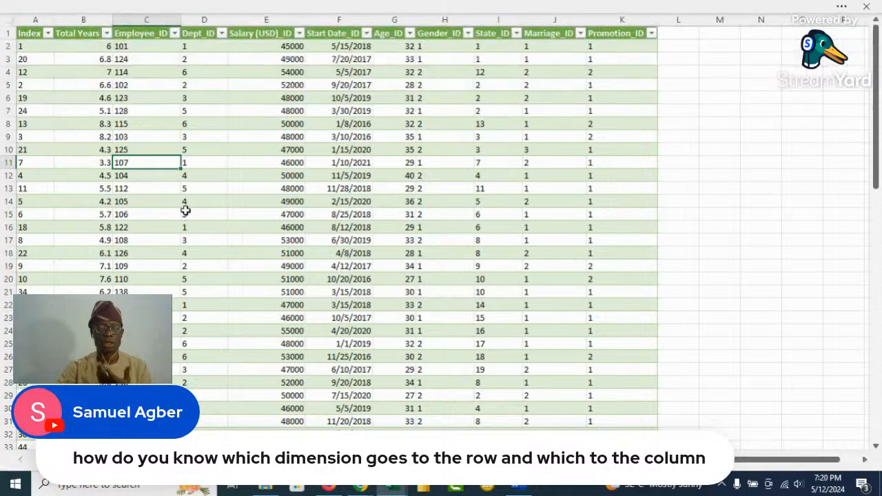
left_click(207, 190)
left_click(154, 10)
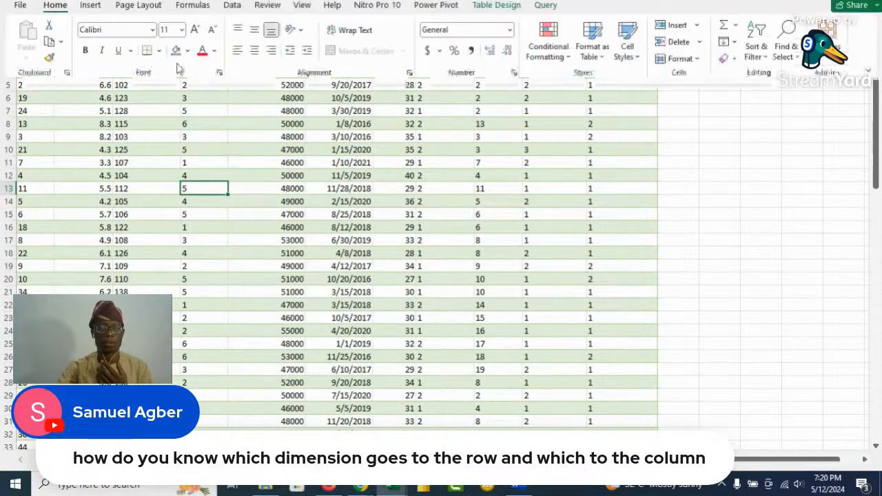
left_click(90, 41)
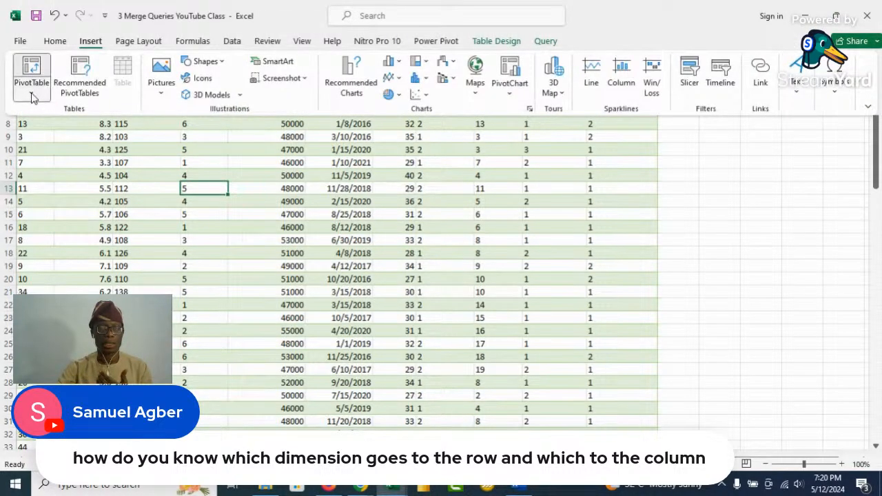
left_click(31, 94)
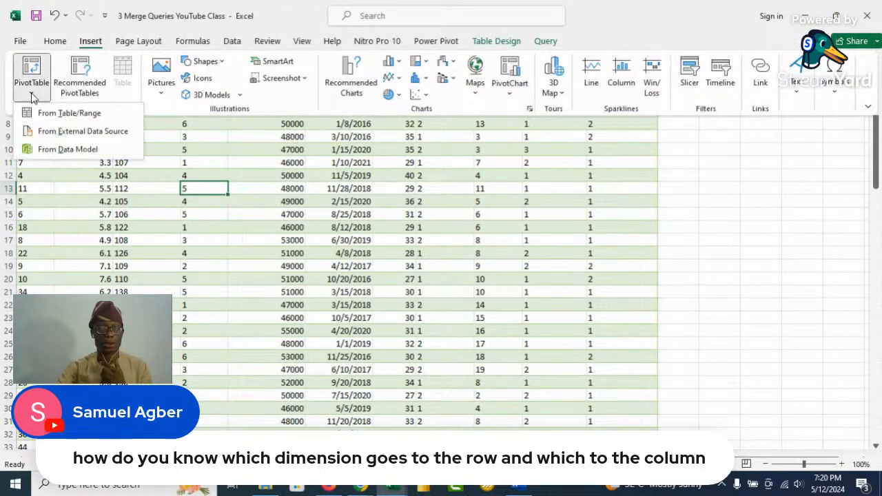
left_click(69, 149)
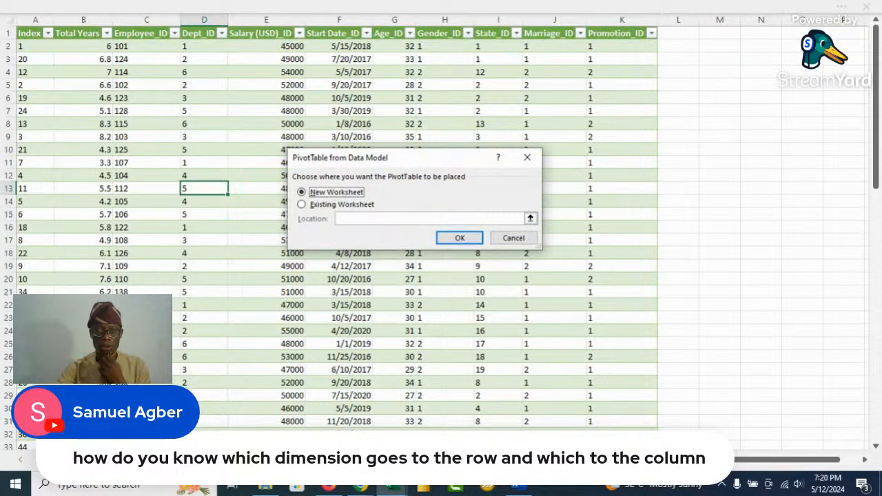
Step: Apply the screen-only layout in the StreamYard studio, return to the workbook and place the PivotTable on a new worksheet
mouse_move(360, 485)
left_click(333, 399)
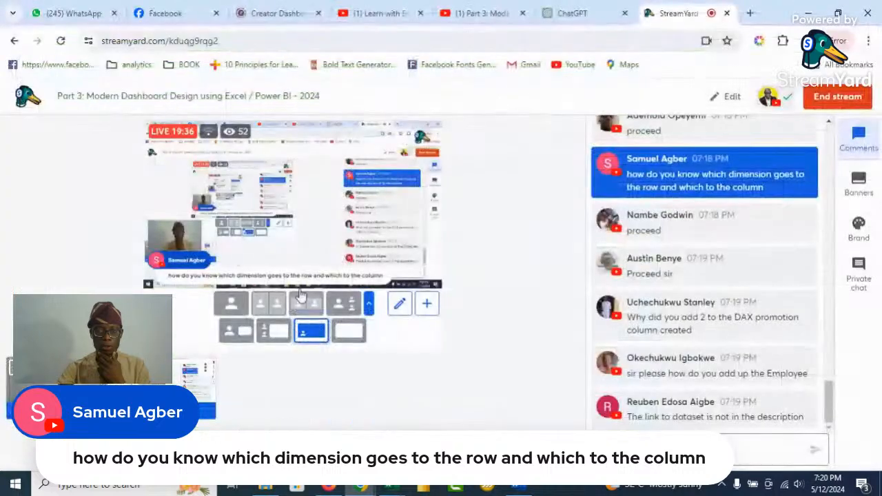
left_click(349, 331)
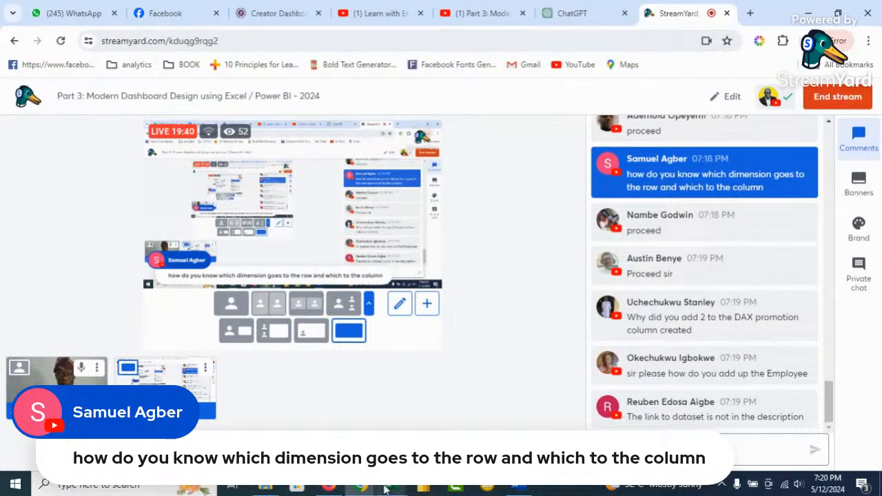
mouse_move(392, 488)
left_click(458, 410)
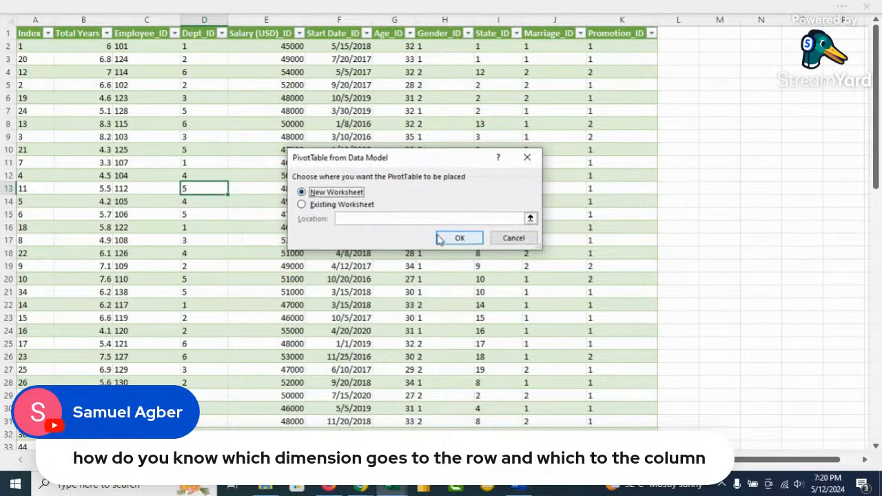
left_click(458, 238)
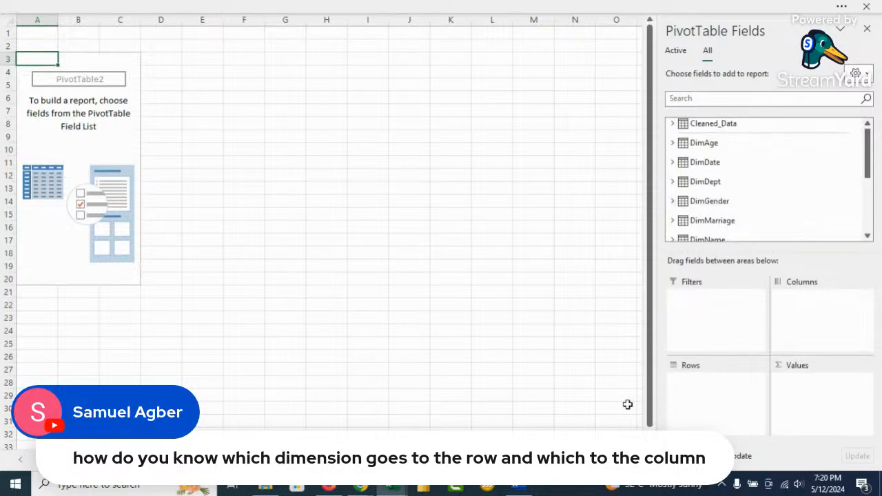
Step: Switch to the StreamYard studio, remove the displayed viewer comment from the stream, and return to the workbook
mouse_move(364, 489)
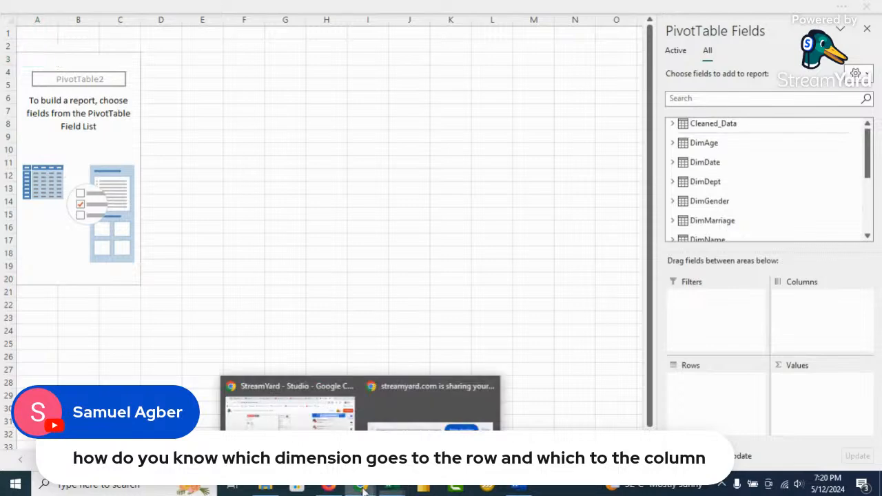
left_click(323, 406)
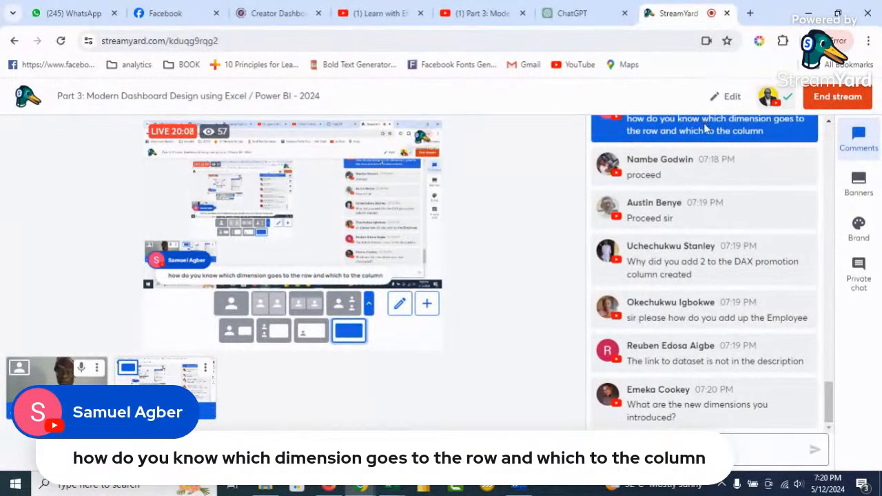
scroll(701, 145, "up", 2)
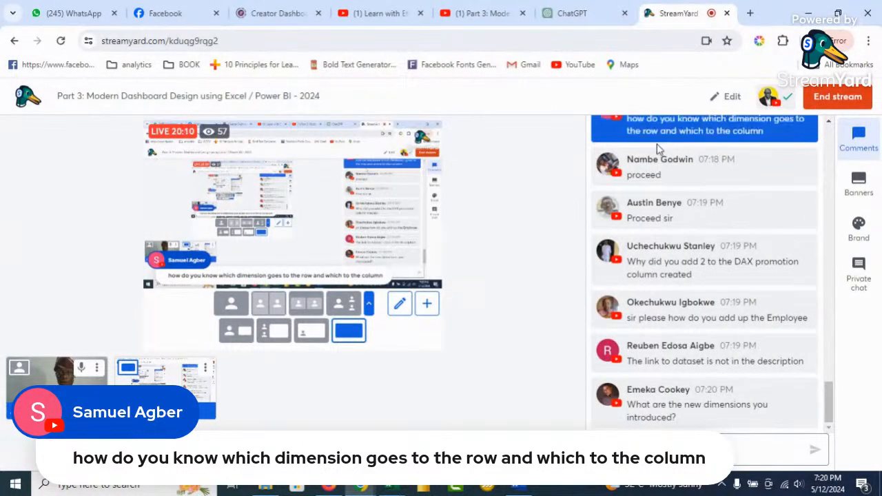
left_click(701, 249)
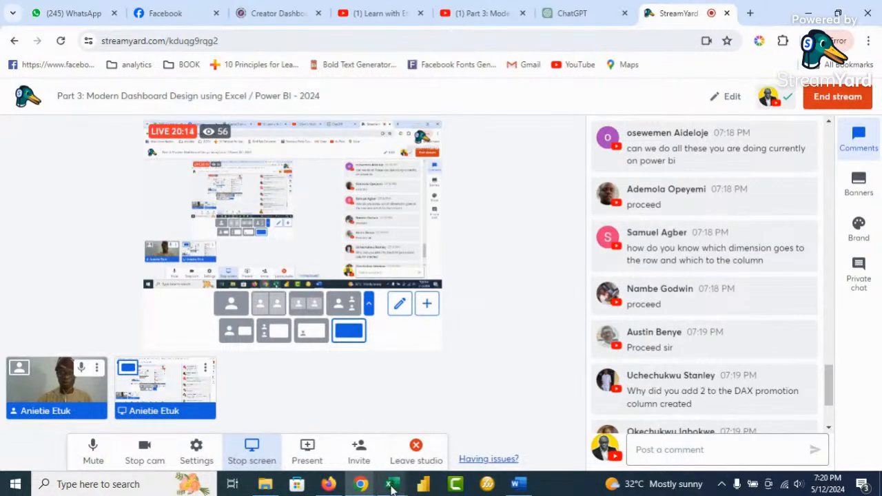
mouse_move(389, 484)
left_click(427, 420)
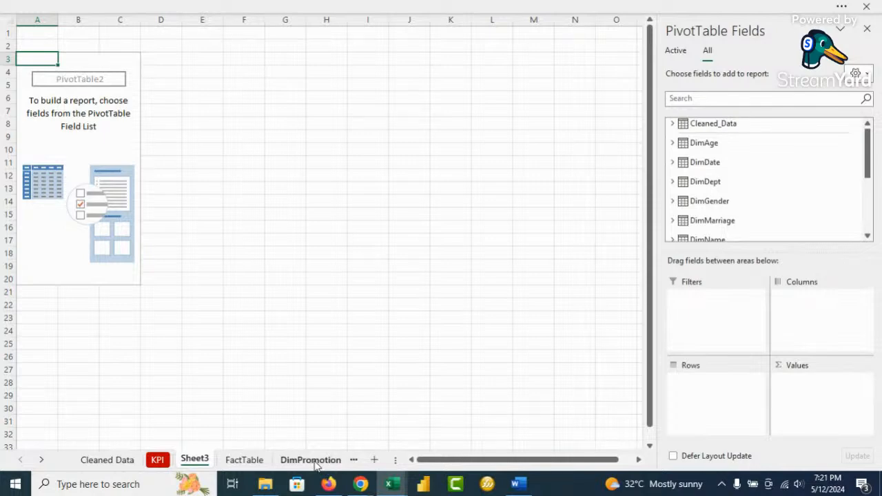
Step: Add Promotion Status from the DimPromotion table to the new PivotTable's rows
scroll(719, 179, "down", 1)
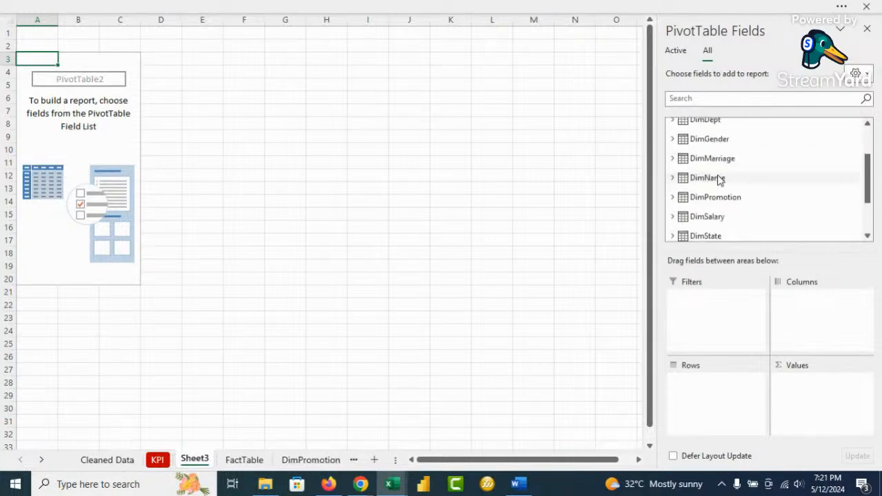
scroll(732, 181, "down", 2)
scroll(732, 189, "up", 1)
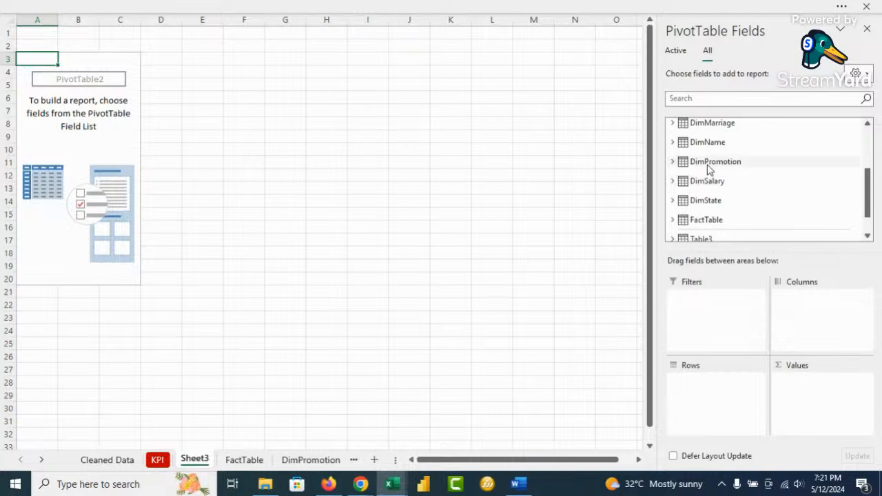
left_click(673, 163)
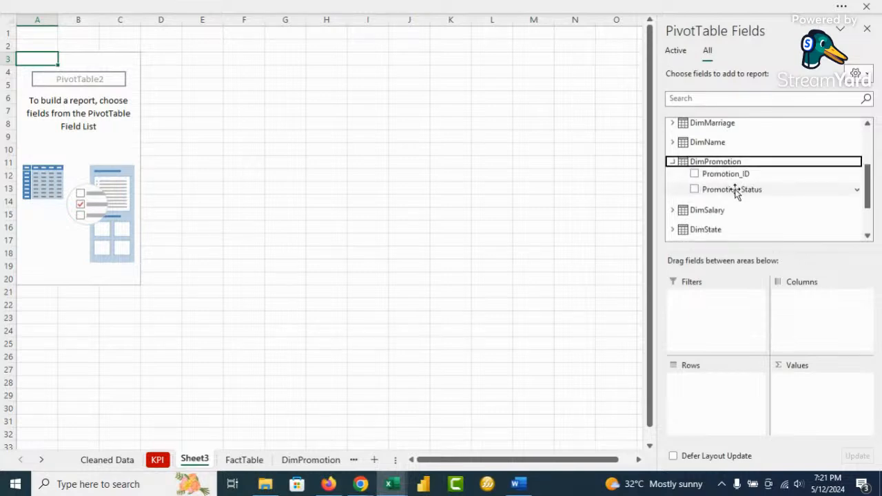
left_click_drag(735, 192, 716, 405)
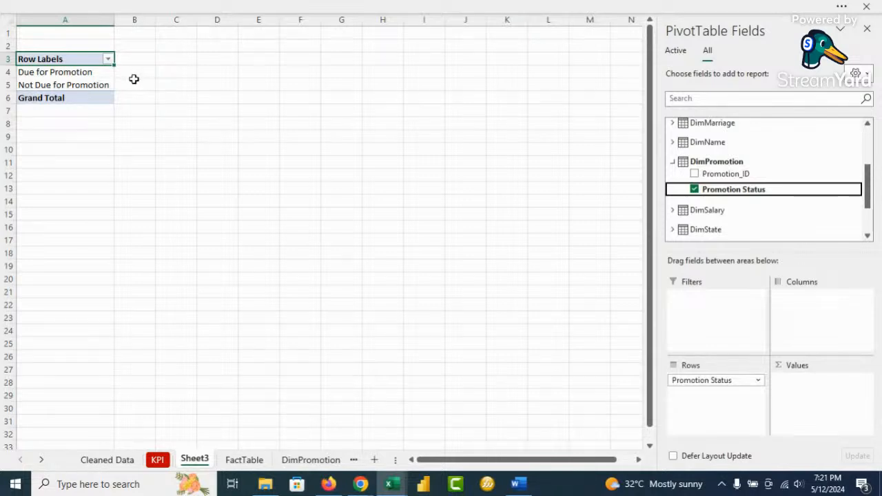
Step: Add the Total Employees measure from FactTable to the PivotTable's values
scroll(730, 165, "down", 2)
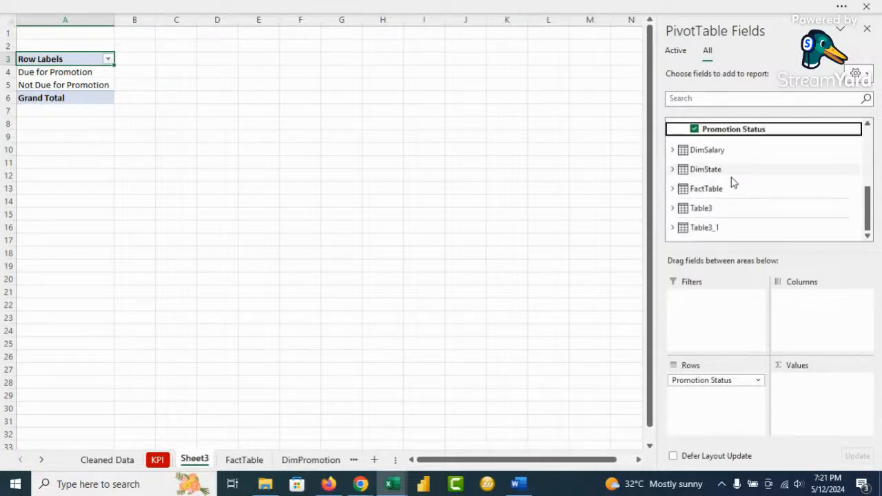
left_click(673, 189)
scroll(737, 182, "down", 3)
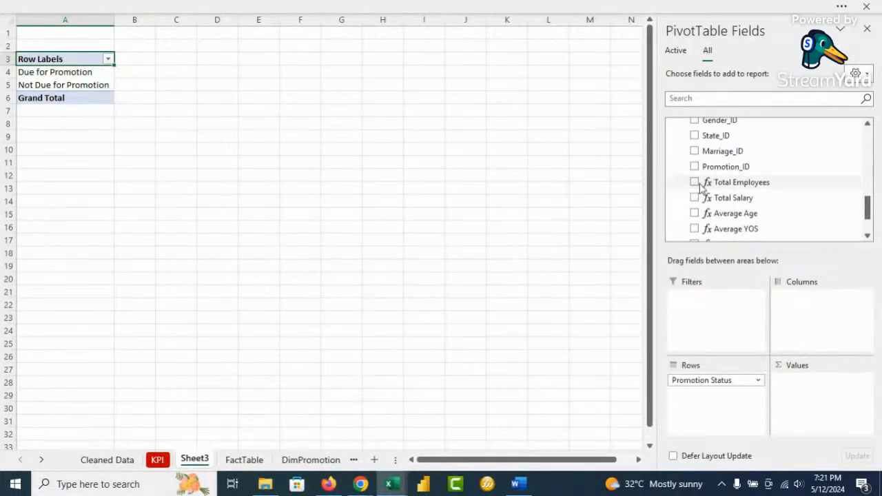
left_click_drag(730, 182, 819, 400)
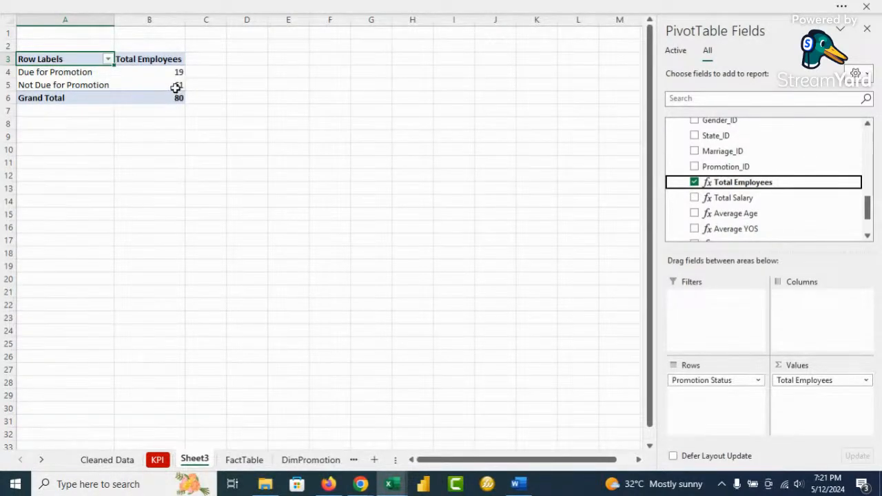
Step: Rename the worksheet holding the promotion status PivotTable as Promotion
mouse_move(175, 87)
right_click(195, 457)
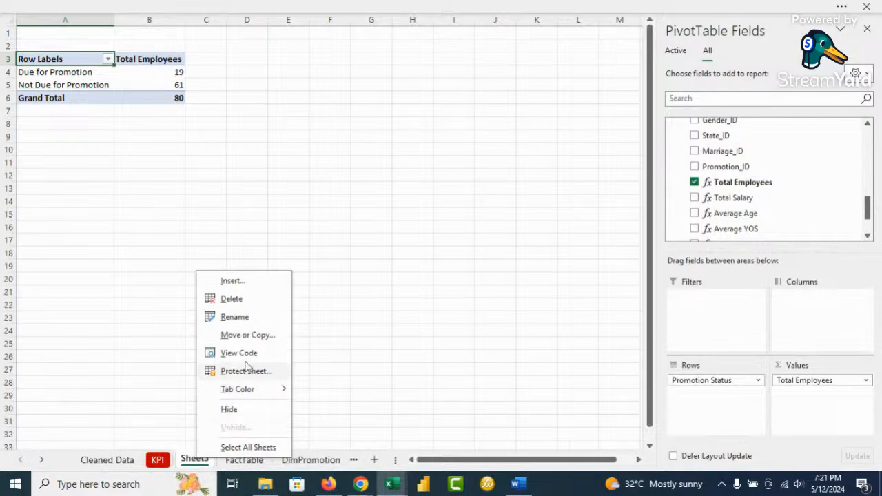
mouse_move(255, 387)
left_click(259, 317)
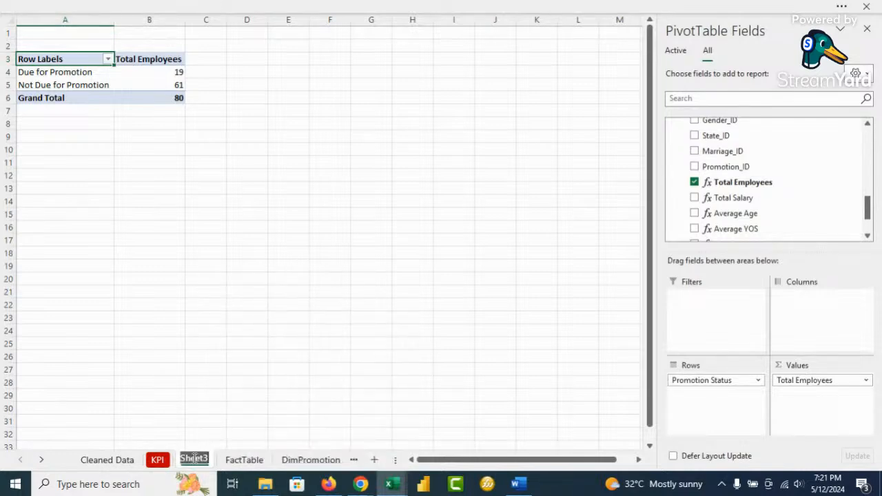
type("Promotion")
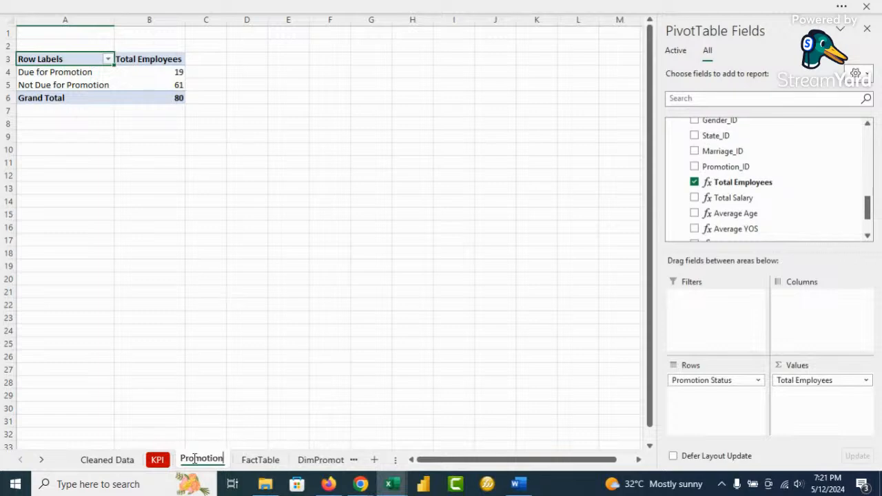
left_click(295, 381)
Step: Color the Promotion sheet tab red and close the PivotTable field list
right_click(202, 459)
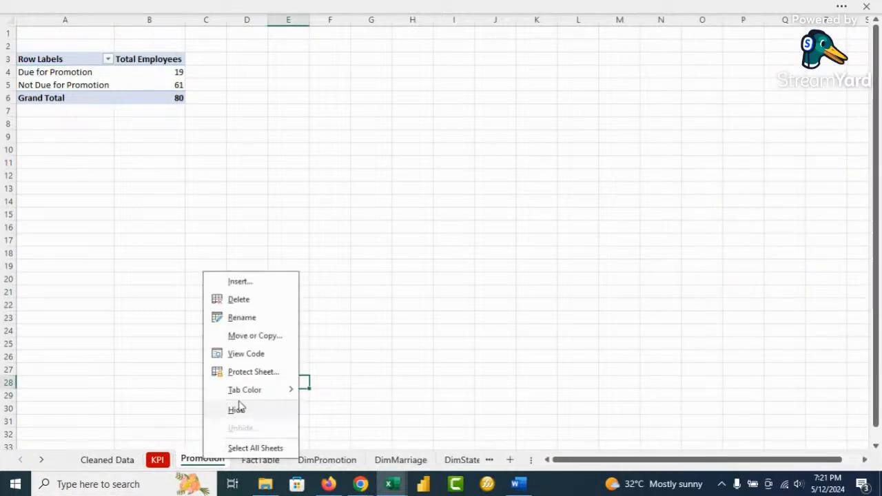
mouse_move(270, 390)
left_click(315, 416)
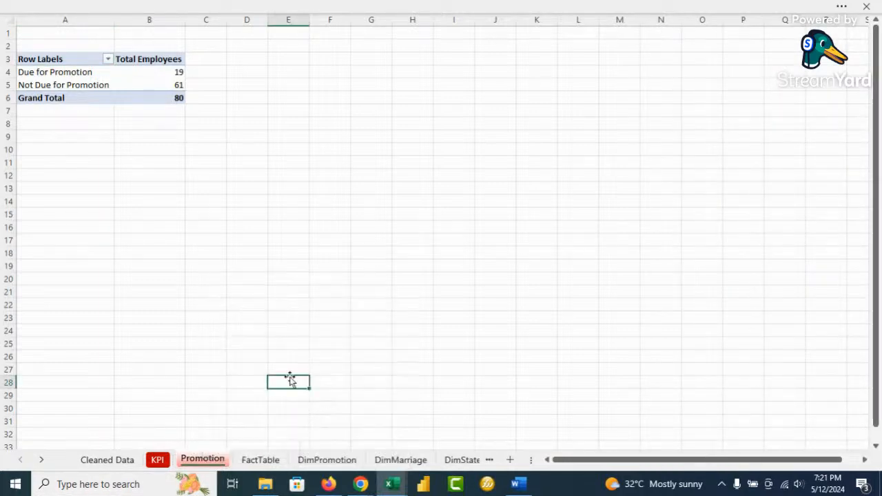
left_click(205, 240)
left_click(164, 74)
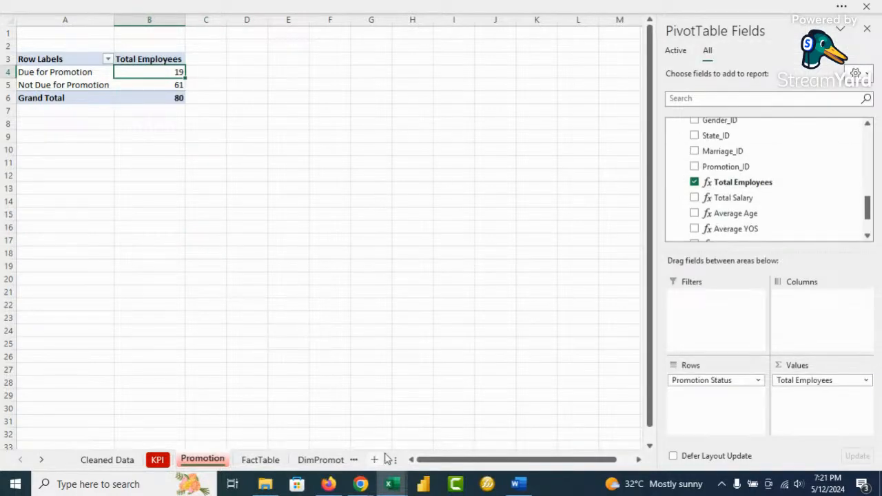
left_click(866, 29)
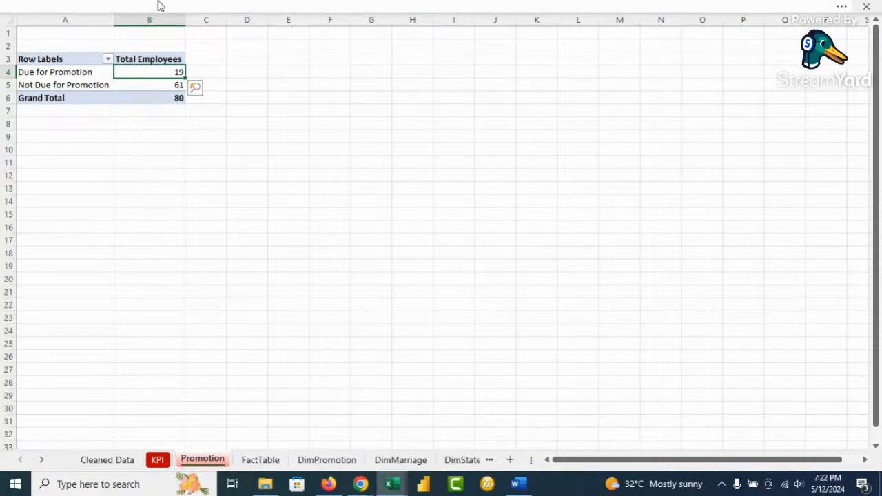
Step: Create a copy of the Promotion sheet and place it before FactTable in the same workbook
right_click(200, 459)
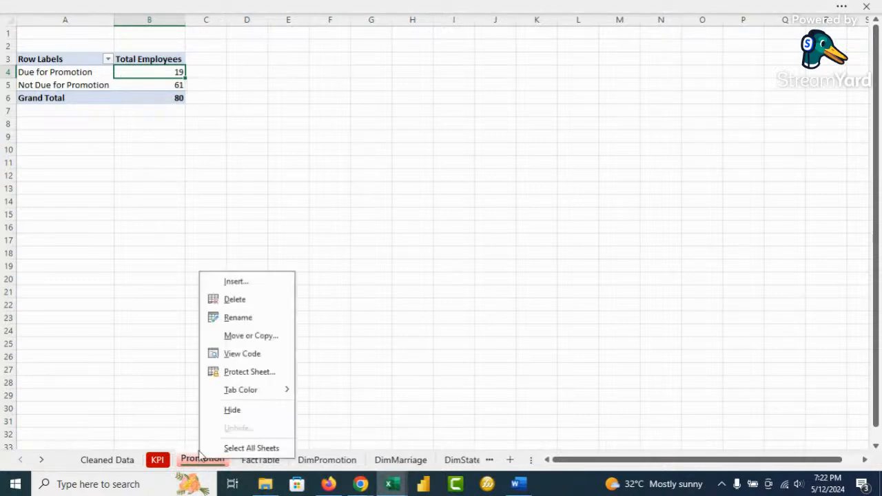
left_click(251, 337)
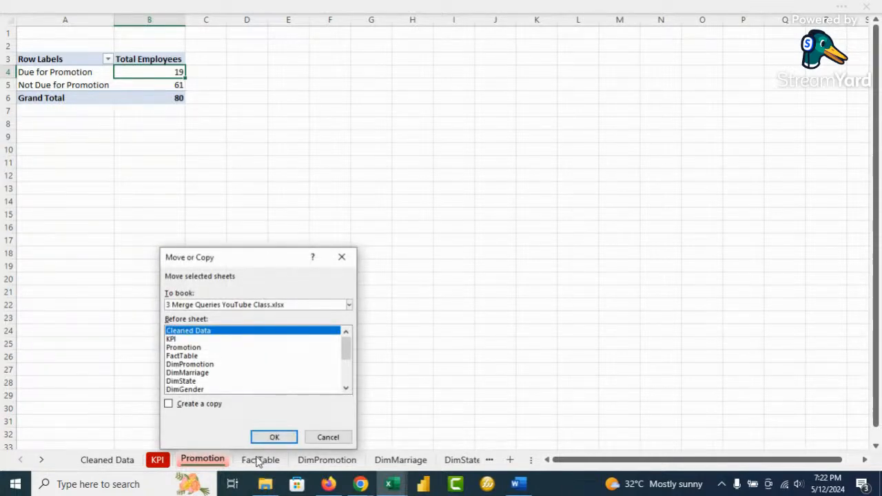
left_click(180, 355)
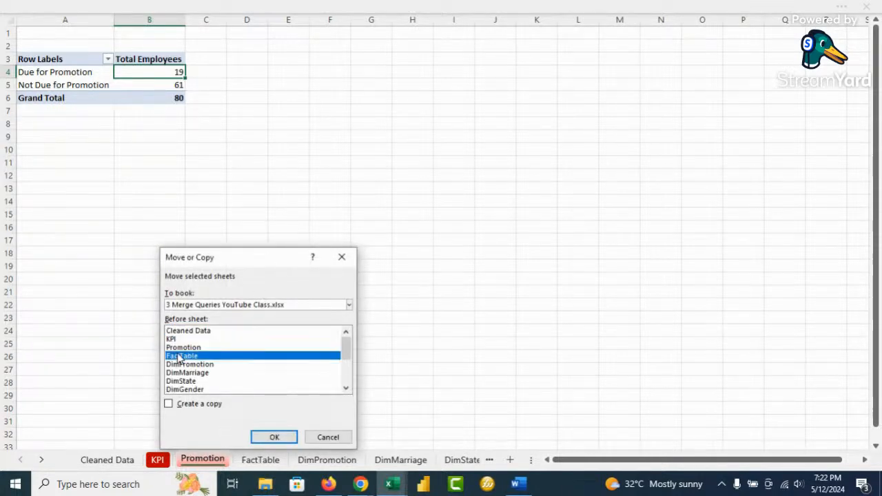
left_click(170, 405)
left_click(273, 436)
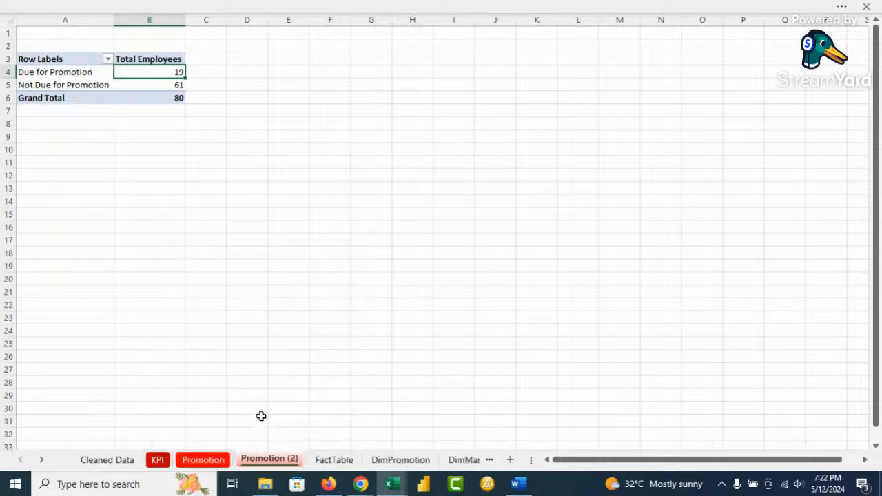
Step: Rename the copied Promotion sheet as Marriage
right_click(273, 460)
left_click(331, 318)
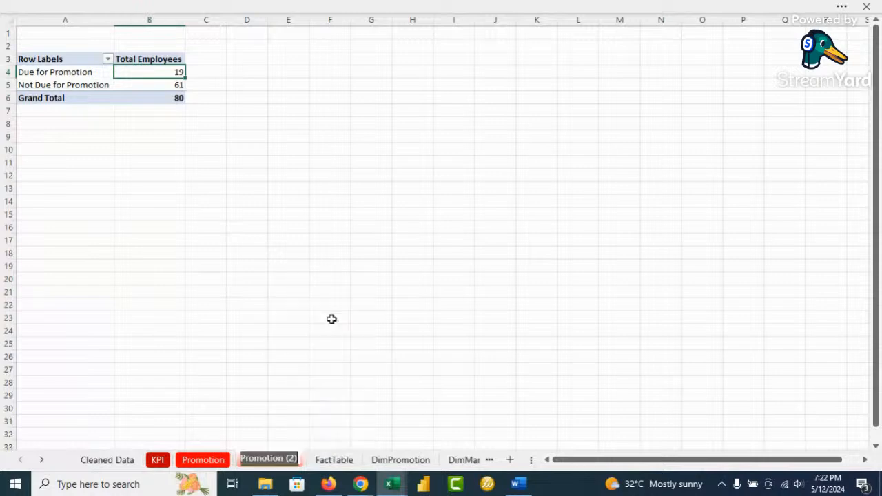
type("Marriage")
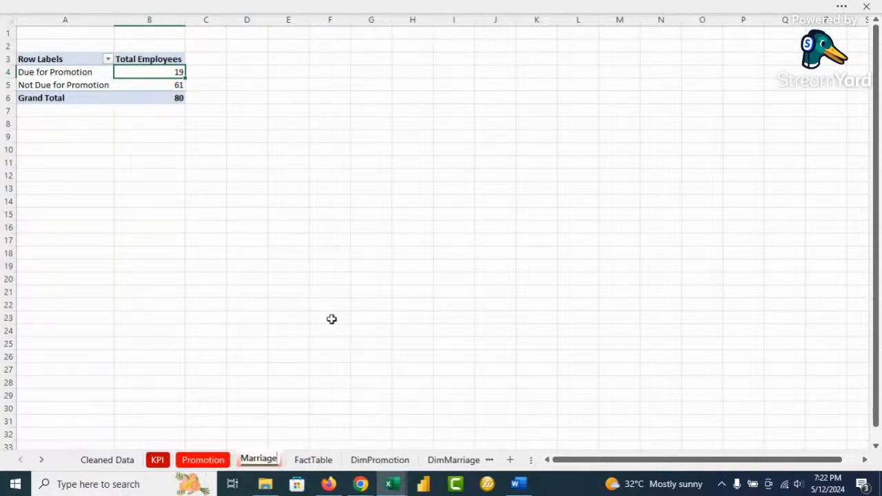
left_click(318, 320)
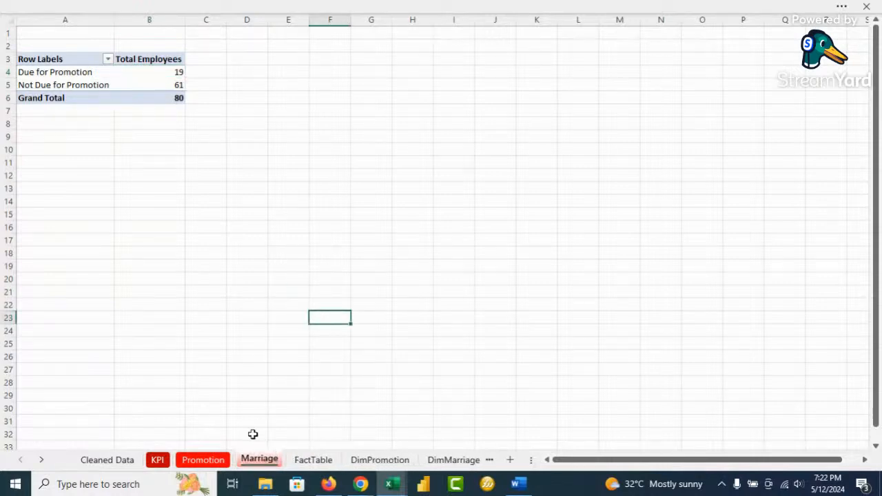
Step: Replace Promotion Status in the Marriage PivotTable's rows with Marital Status from the DimMarriage table
left_click(87, 73)
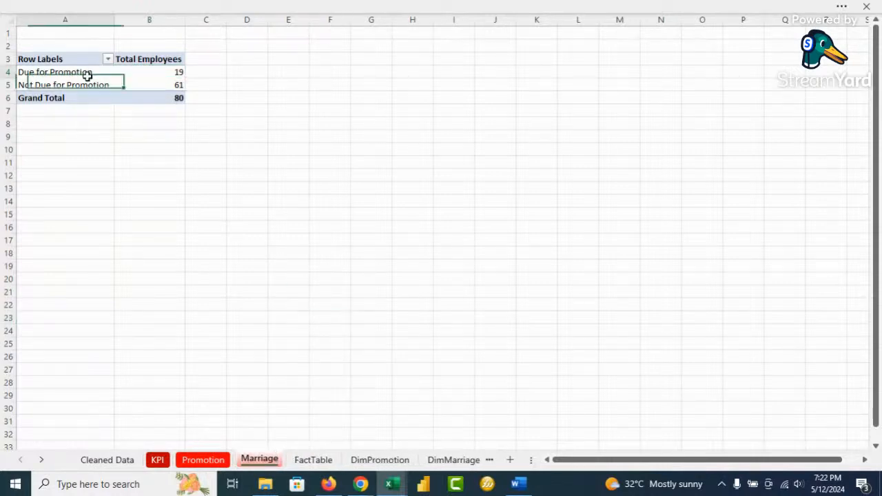
left_click(606, 7)
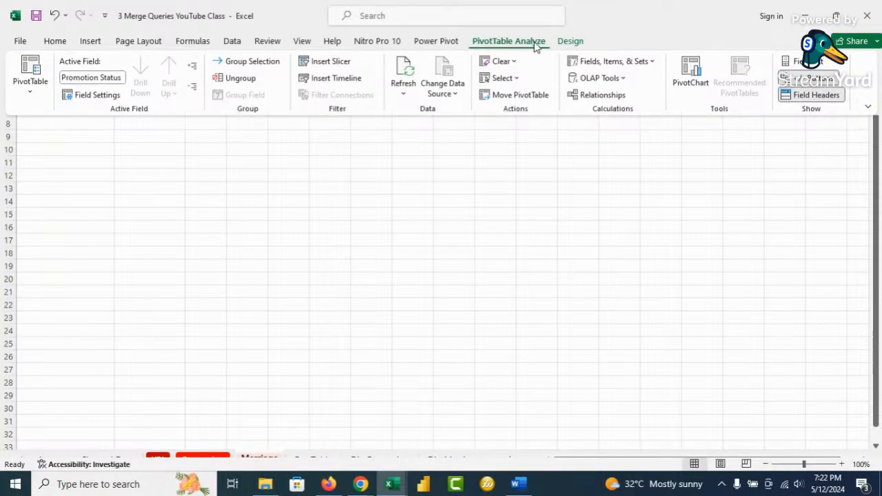
left_click(807, 60)
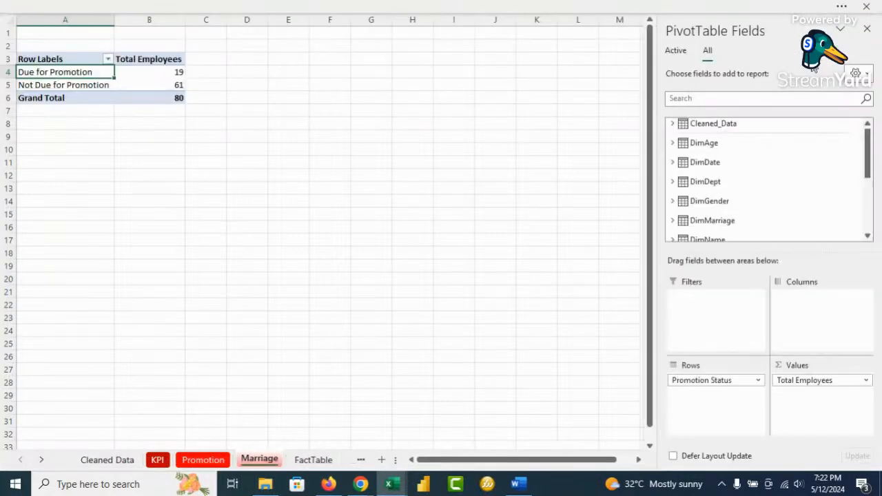
left_click_drag(713, 380, 544, 371)
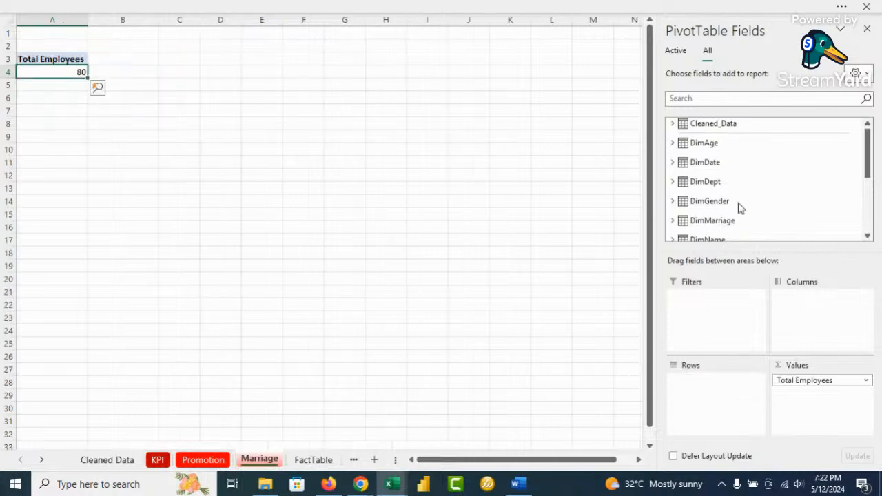
left_click(673, 220)
left_click_drag(724, 204, 711, 387)
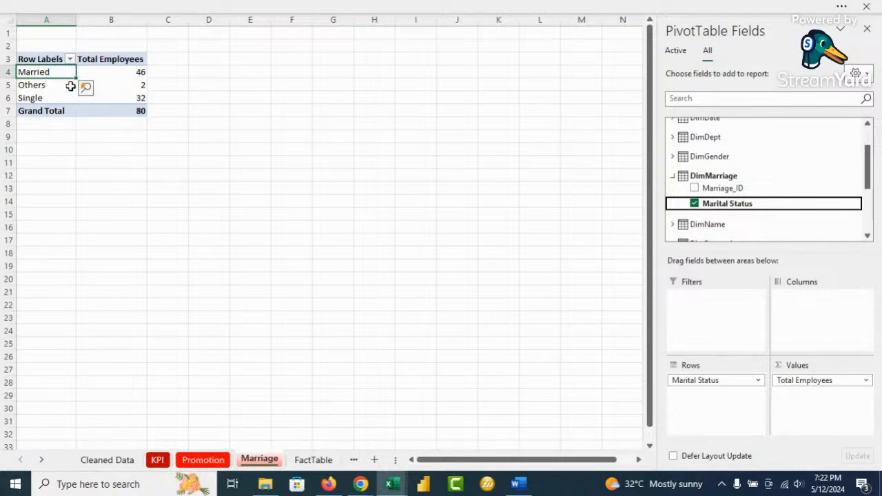
Step: Sort the Marriage PivotTable by Total Employees from largest to smallest
right_click(137, 84)
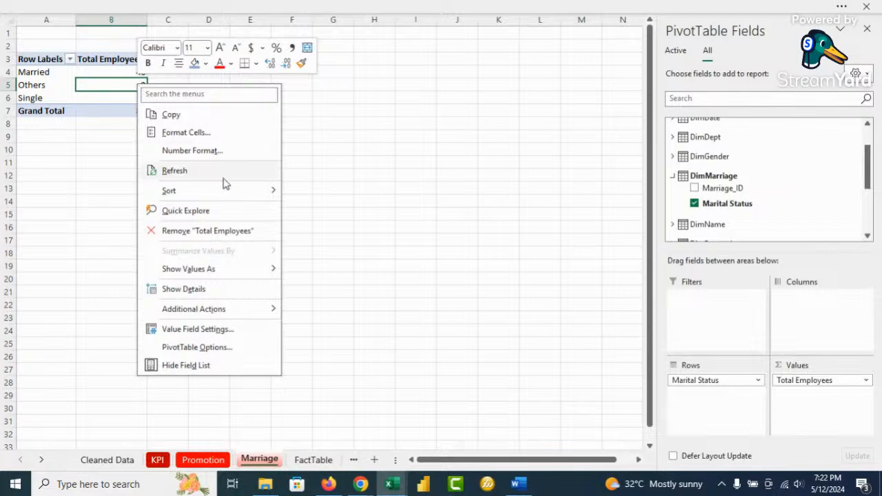
mouse_move(223, 190)
left_click(347, 209)
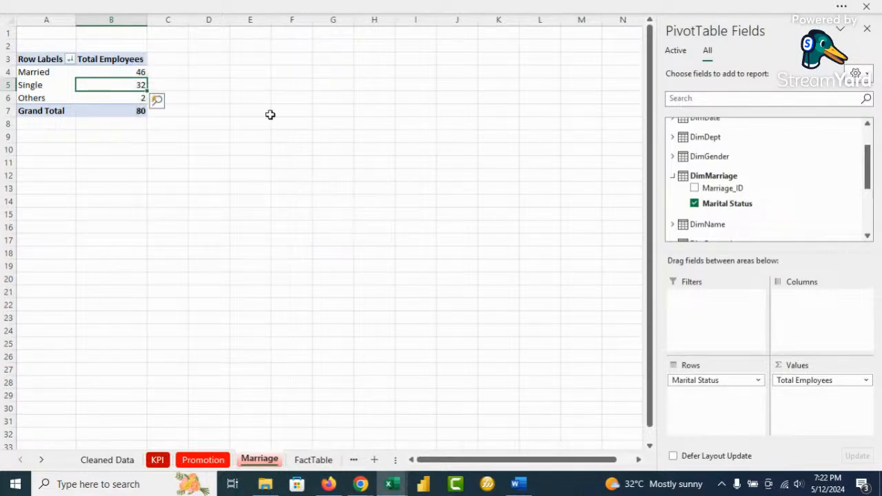
Step: Color the Marriage sheet tab orange
right_click(263, 460)
mouse_move(334, 389)
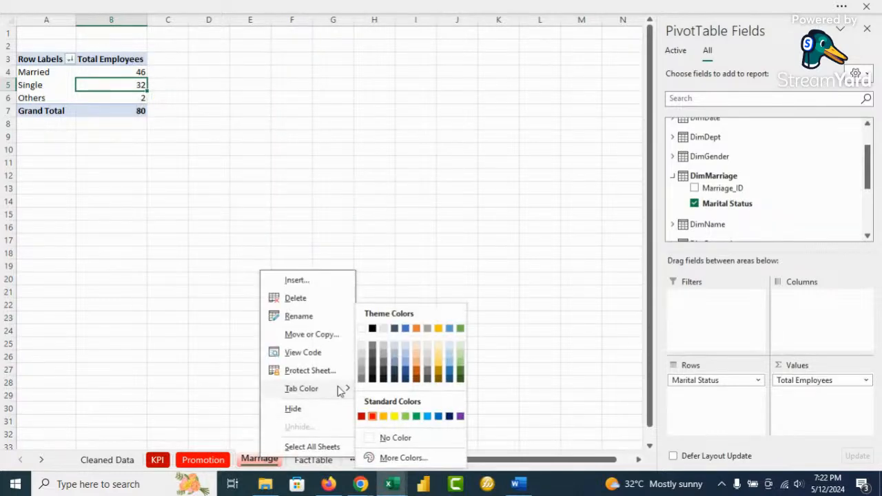
left_click(384, 417)
left_click(335, 305)
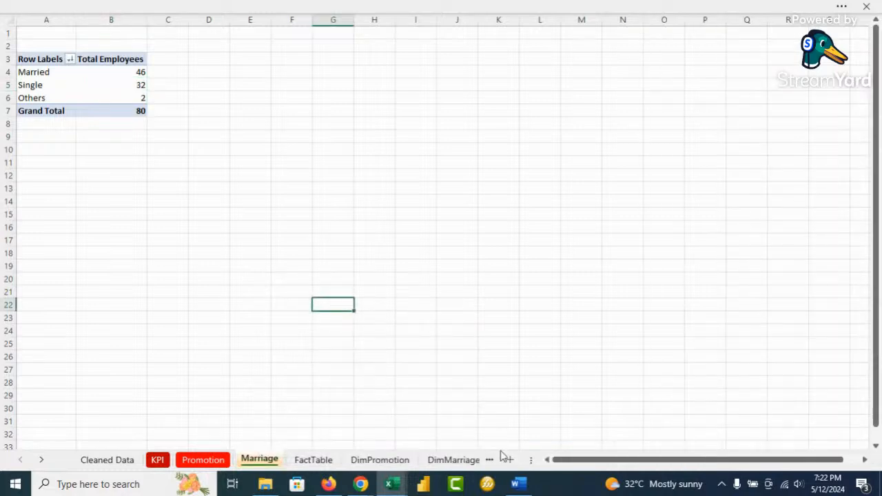
Step: Create a copy of the Marriage sheet and place it before FactTable
left_click_drag(533, 461, 696, 460)
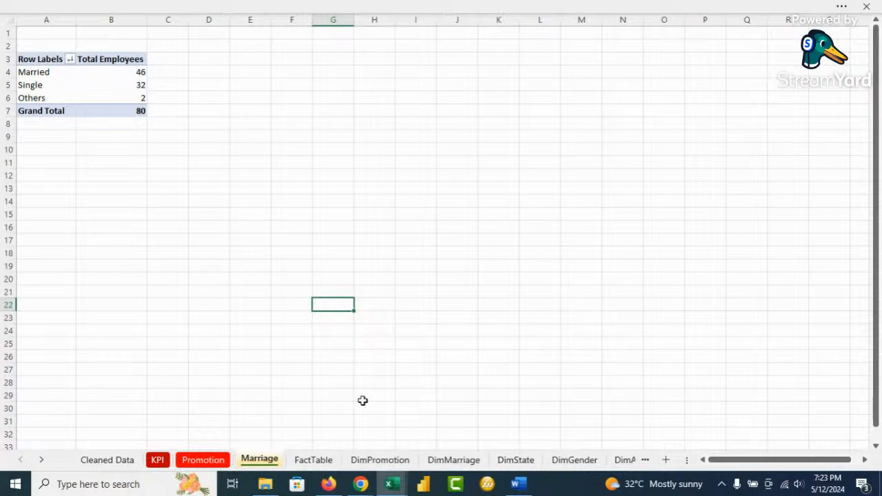
right_click(259, 460)
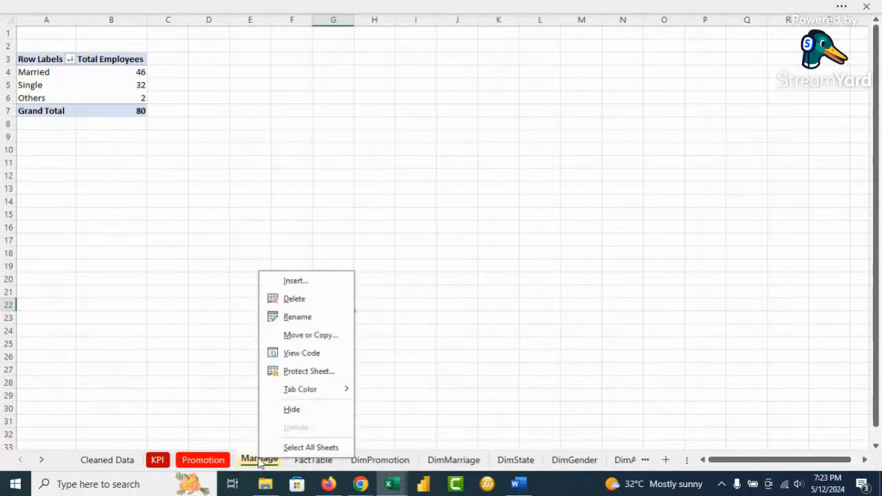
left_click(310, 335)
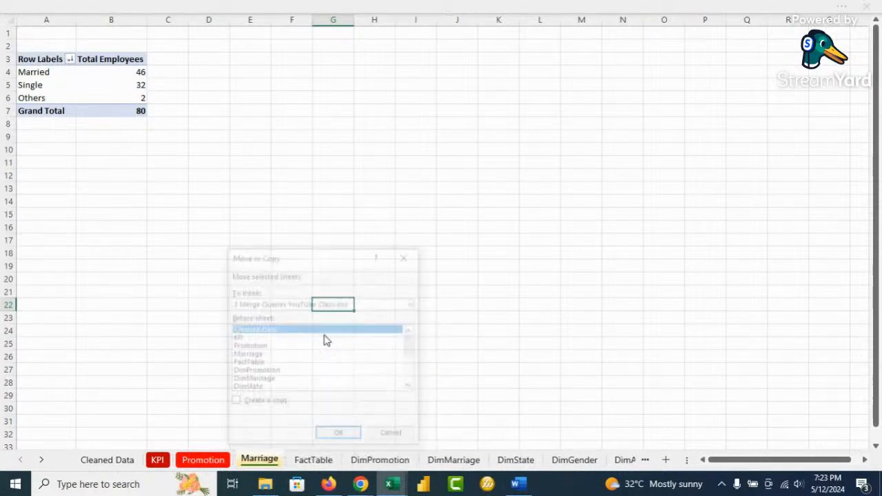
left_click(254, 363)
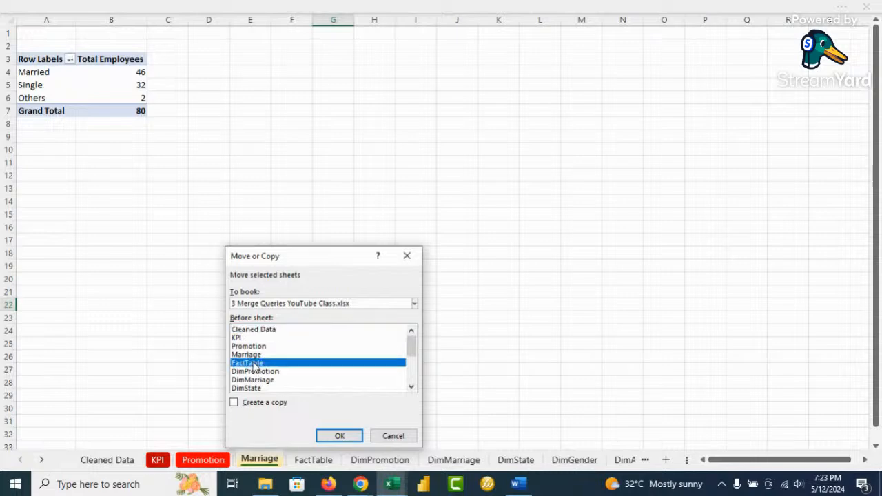
left_click(234, 404)
left_click(332, 434)
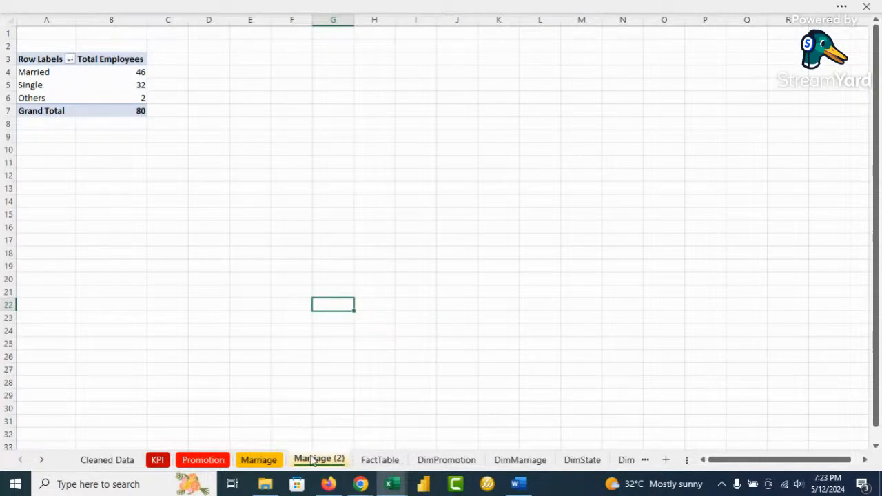
Step: Rename the copied Marriage sheet as State and color its tab yellow
right_click(315, 462)
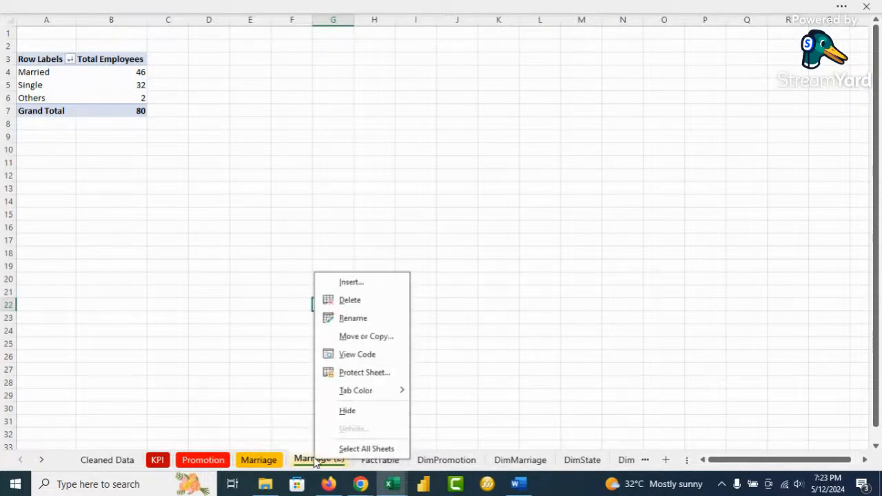
left_click(364, 337)
type("State")
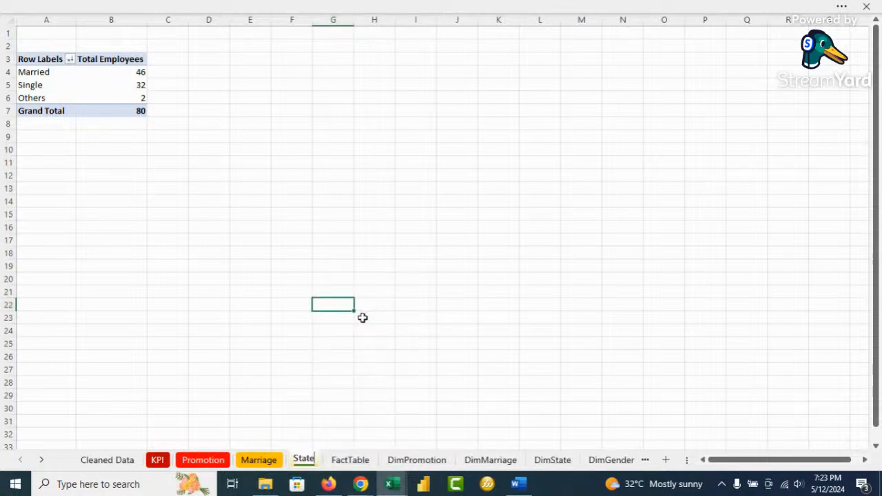
left_click(377, 329)
right_click(304, 452)
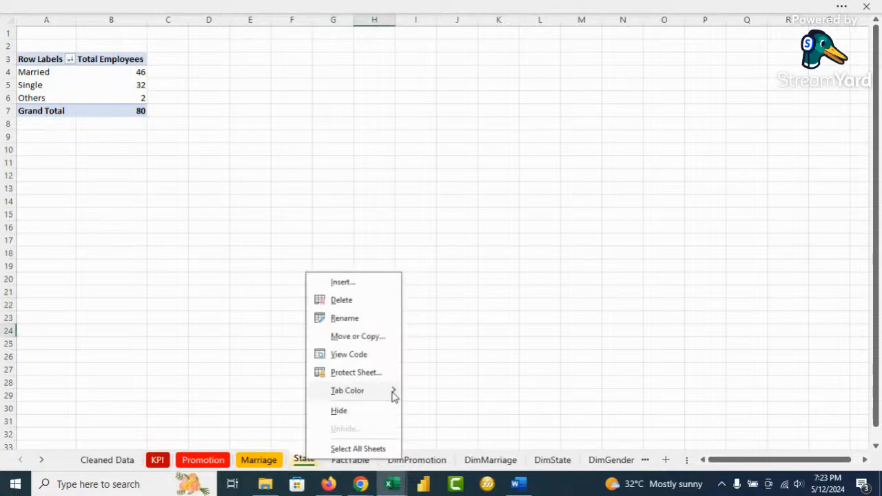
mouse_move(392, 390)
left_click(440, 416)
Step: Replace Marital Status in the State PivotTable's rows with State of Origin from the DimState table
left_click(96, 84)
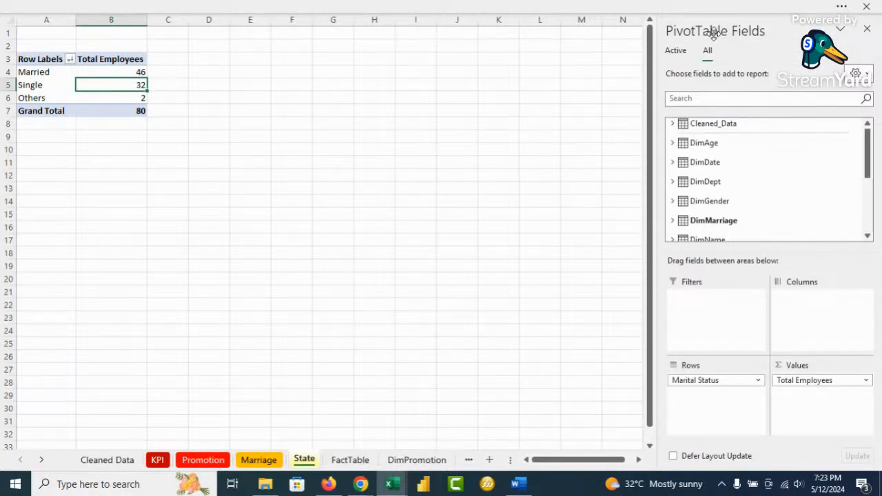
left_click(551, 14)
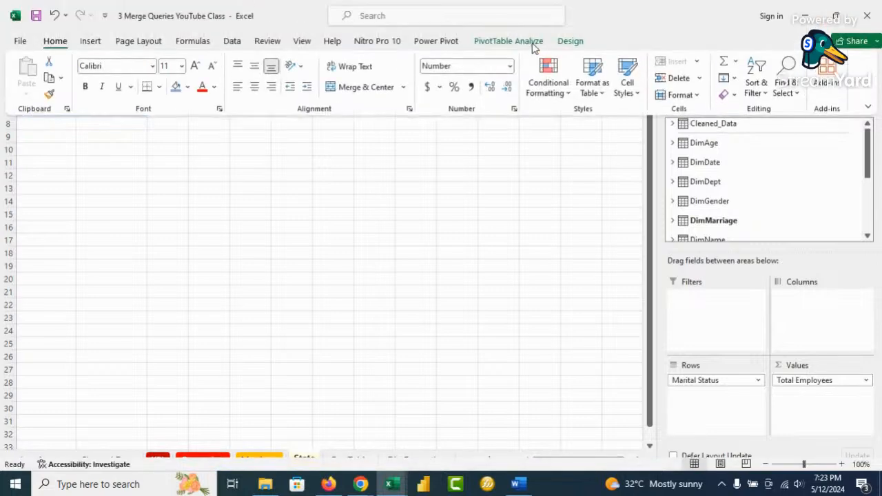
left_click(513, 42)
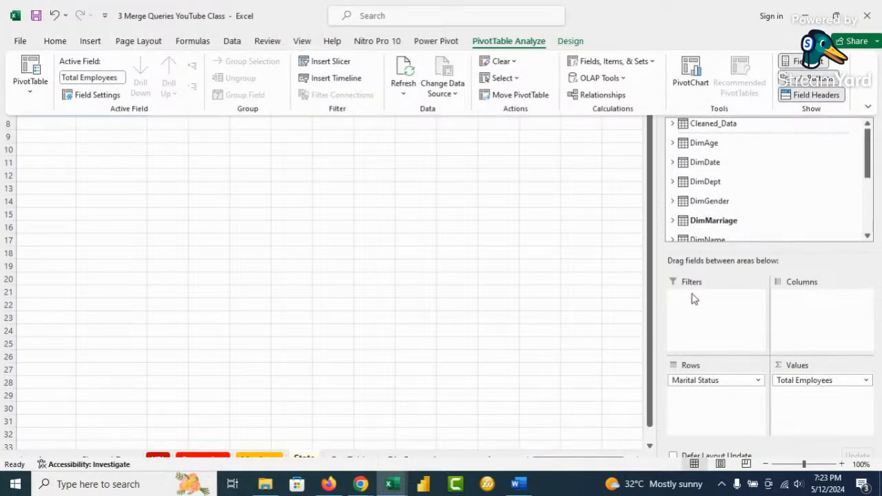
left_click(714, 384)
left_click_drag(715, 384, 569, 369)
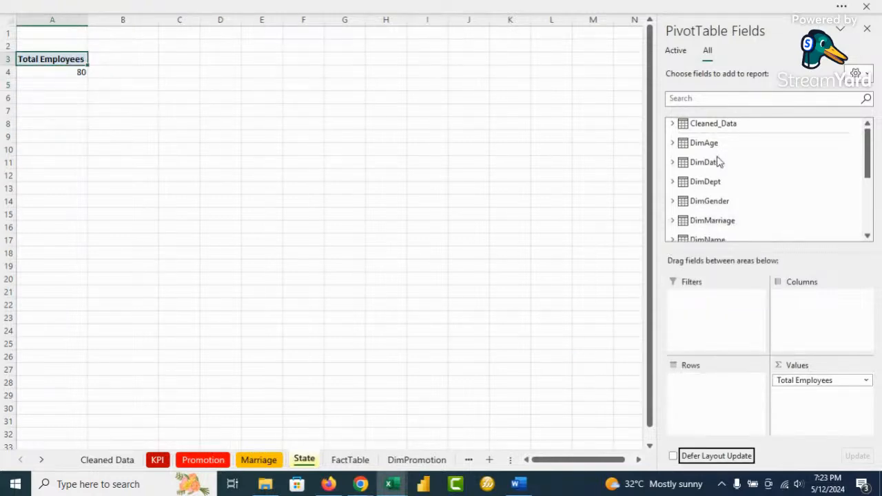
scroll(724, 161, "down", 1)
scroll(731, 203, "down", 1)
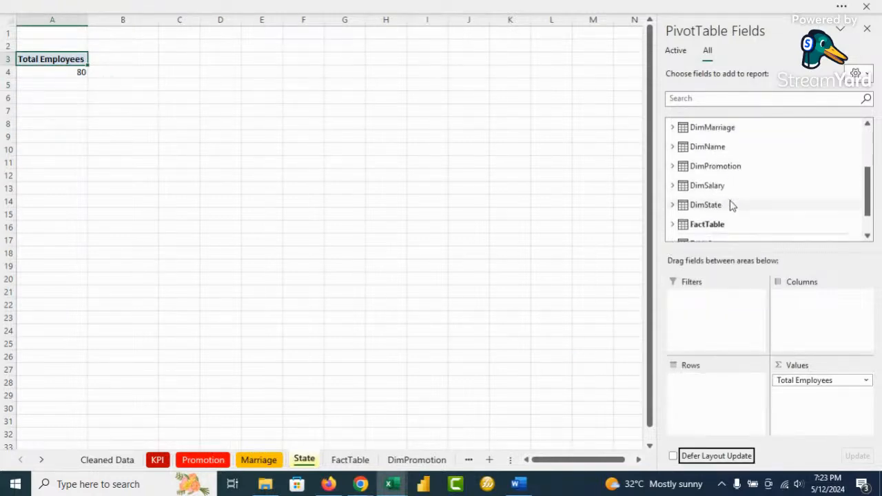
left_click(672, 205)
scroll(763, 193, "down", 1)
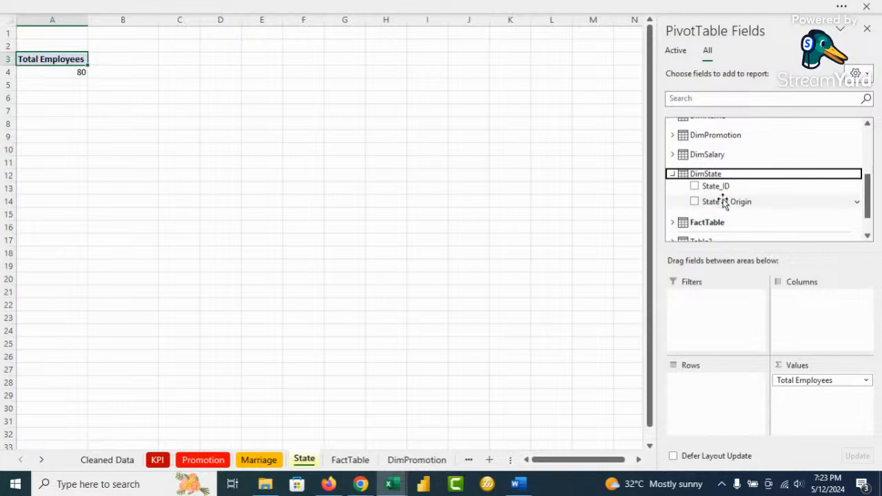
left_click_drag(722, 200, 717, 384)
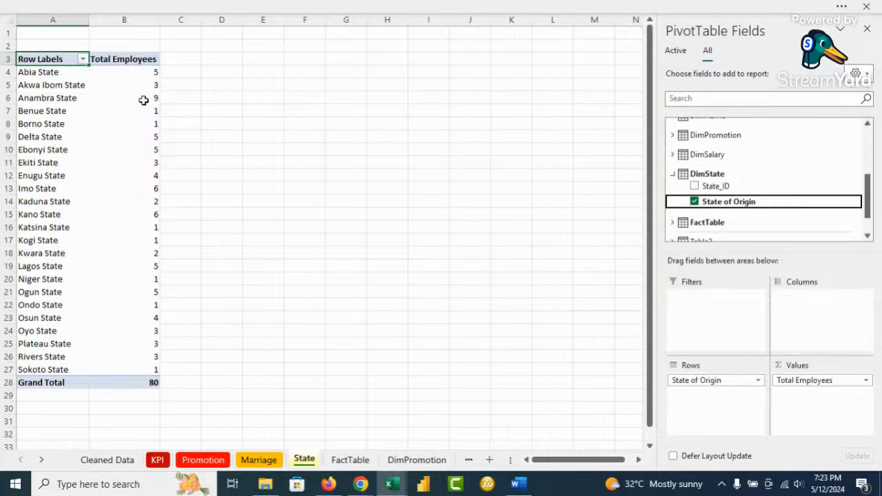
Step: Sort the states in the State PivotTable by Total Employees
right_click(148, 73)
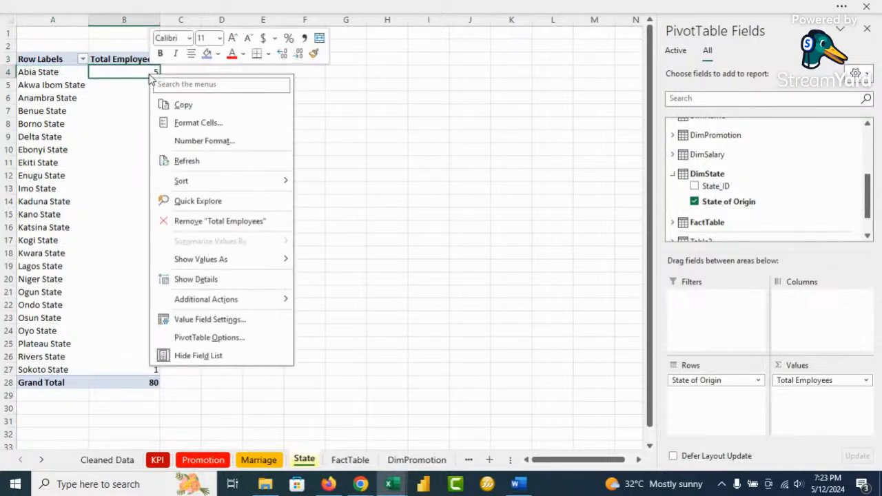
mouse_move(231, 183)
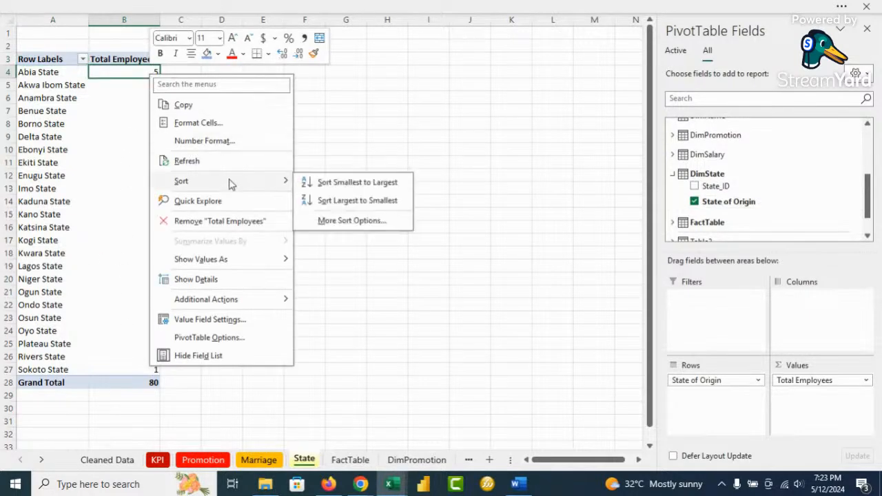
Step: Sort the State of Origin pivot by Total Employees from largest to smallest and filter it to the top 6 items
left_click(343, 201)
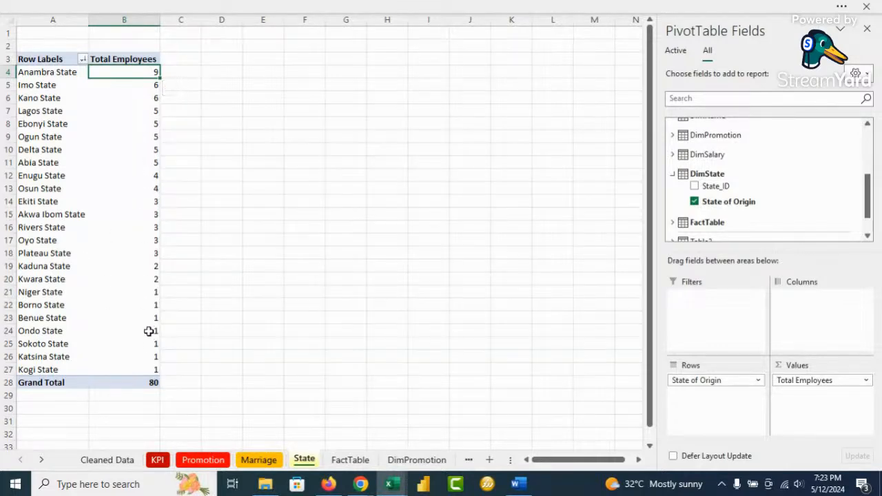
left_click(82, 60)
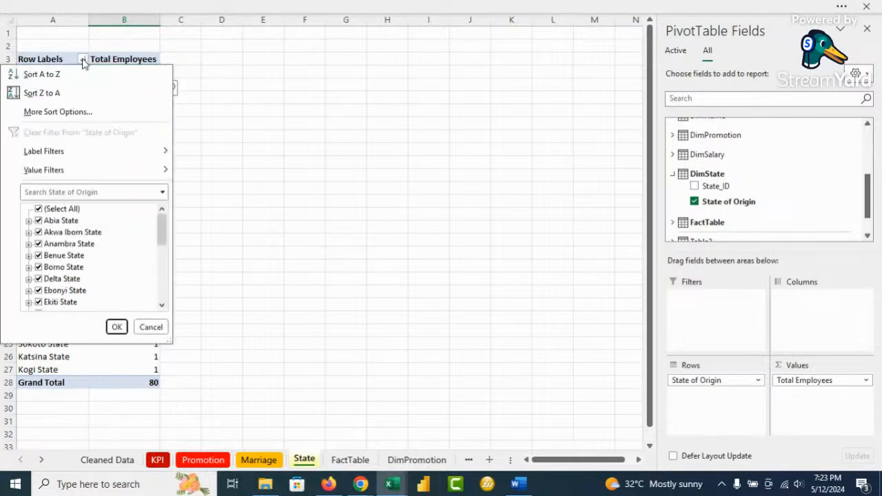
mouse_move(118, 177)
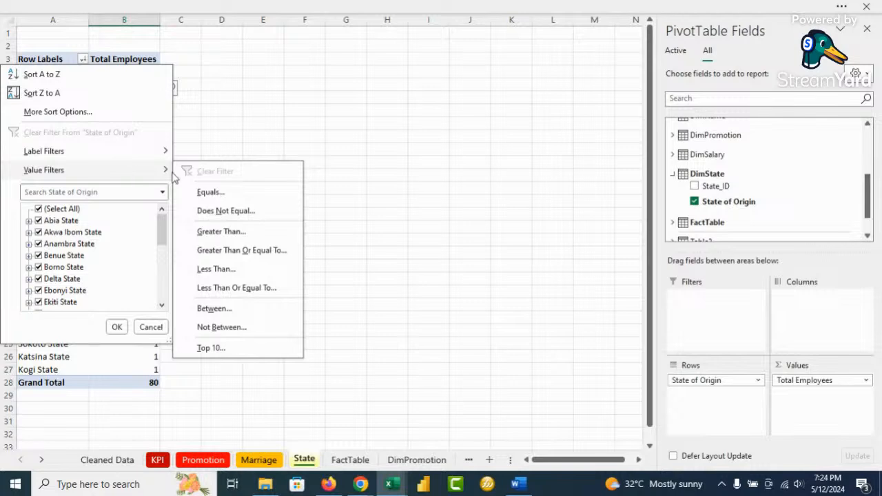
left_click(209, 348)
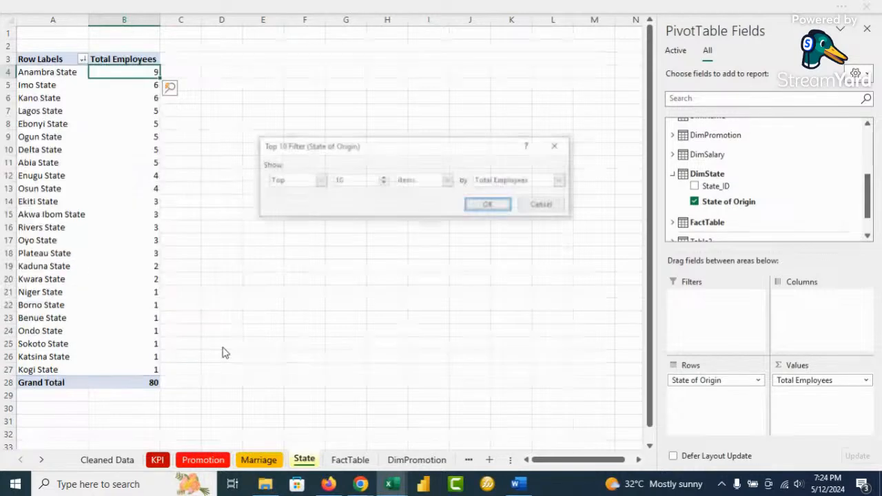
left_click(384, 183)
left_click(384, 183)
left_click(383, 183)
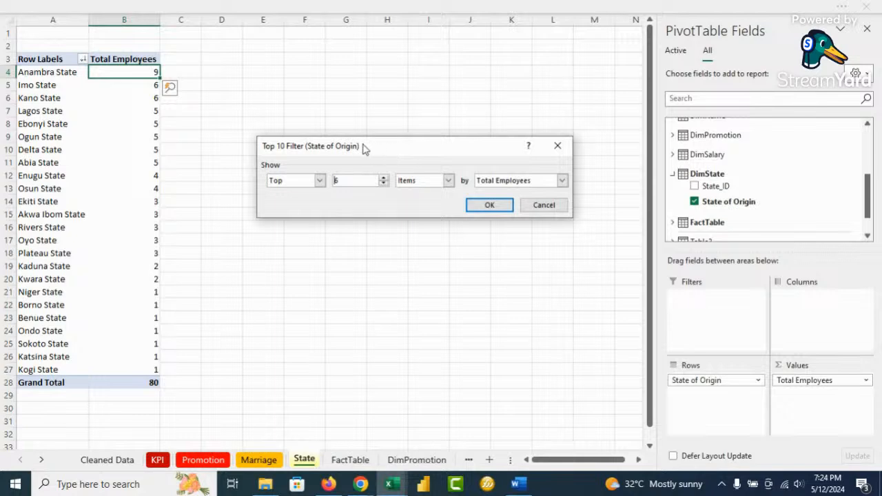
left_click(319, 181)
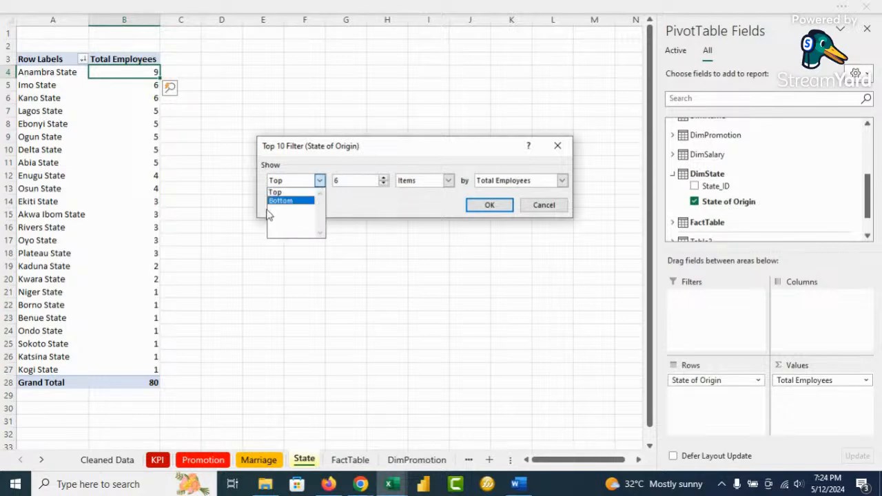
left_click(384, 148)
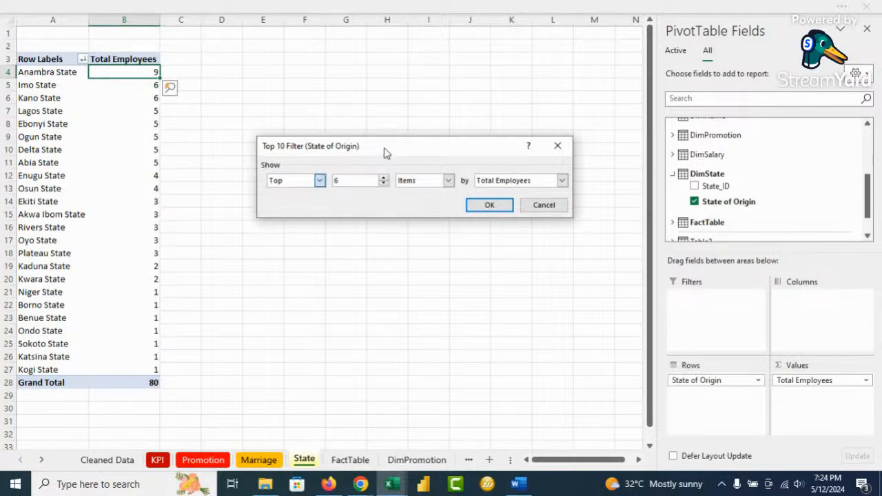
left_click(488, 204)
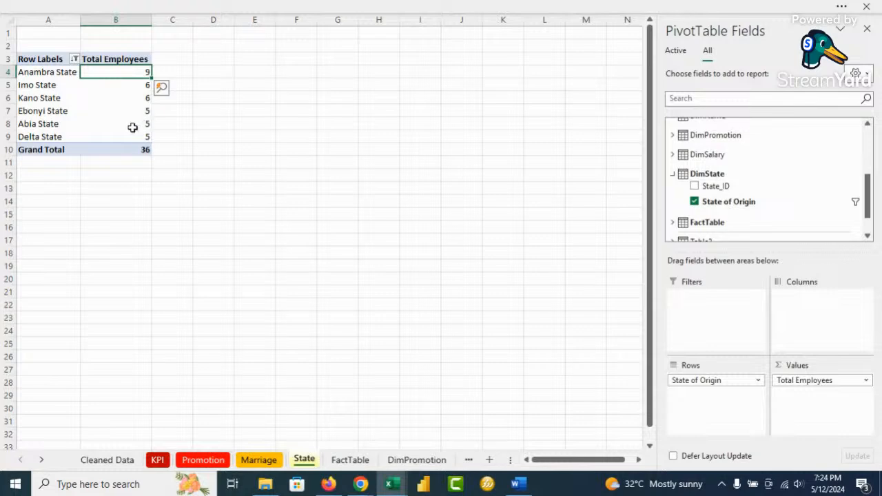
mouse_move(127, 124)
left_click(326, 254)
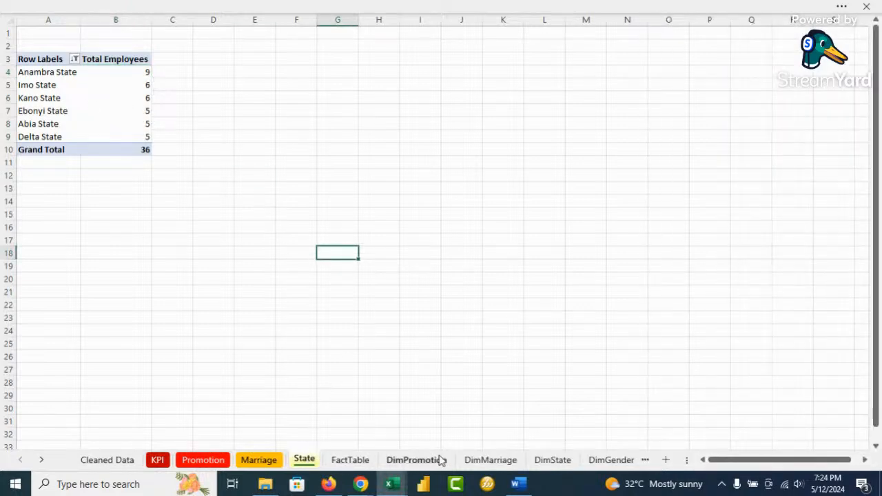
Step: Create a copy of the State sheet and place it before FactTable
right_click(305, 463)
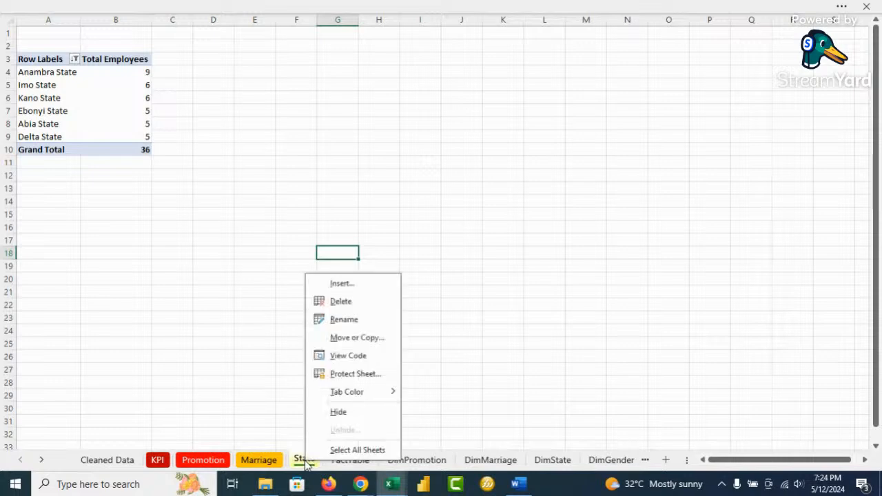
left_click(373, 338)
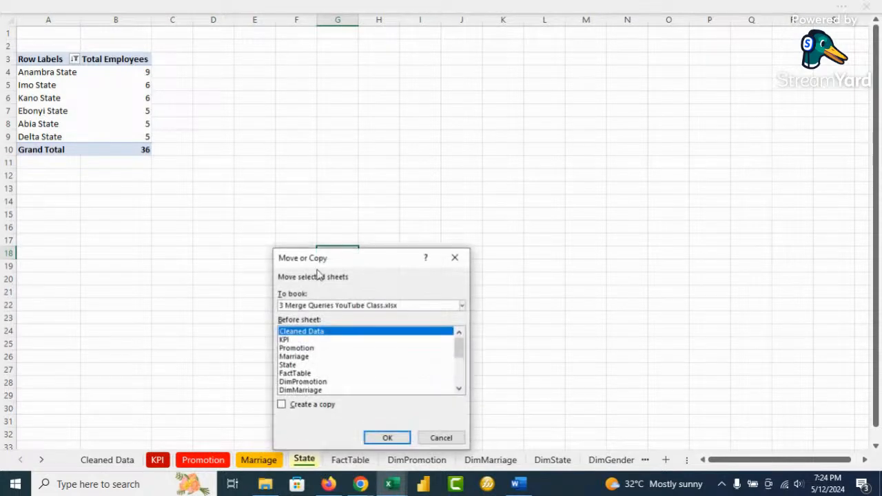
left_click(298, 374)
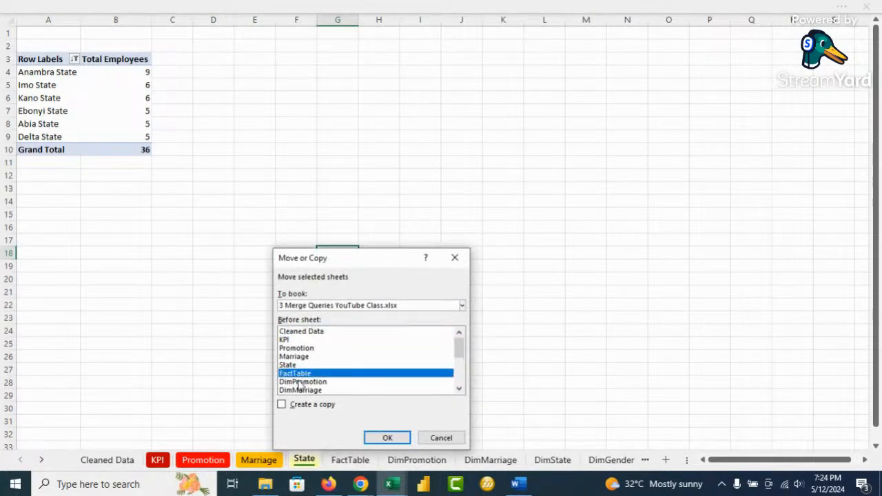
left_click(282, 405)
left_click(383, 437)
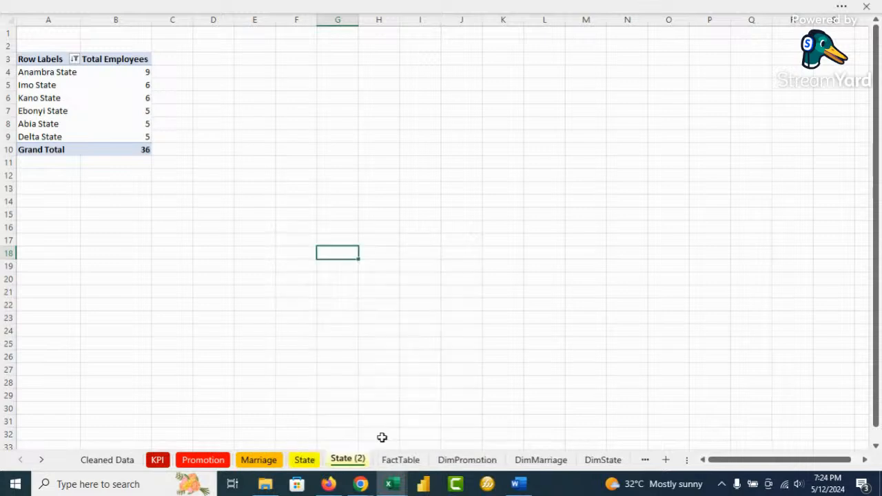
Step: Rename the copied State sheet as Gender and colour its tab light green
right_click(352, 460)
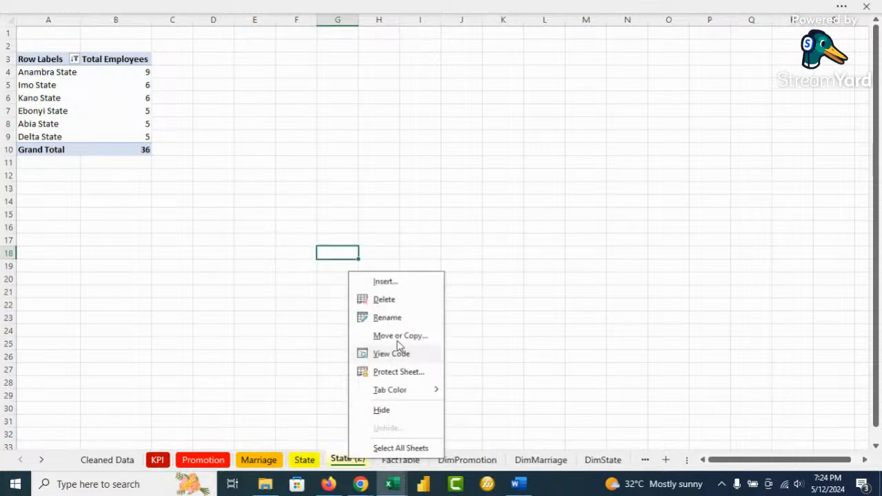
left_click(398, 316)
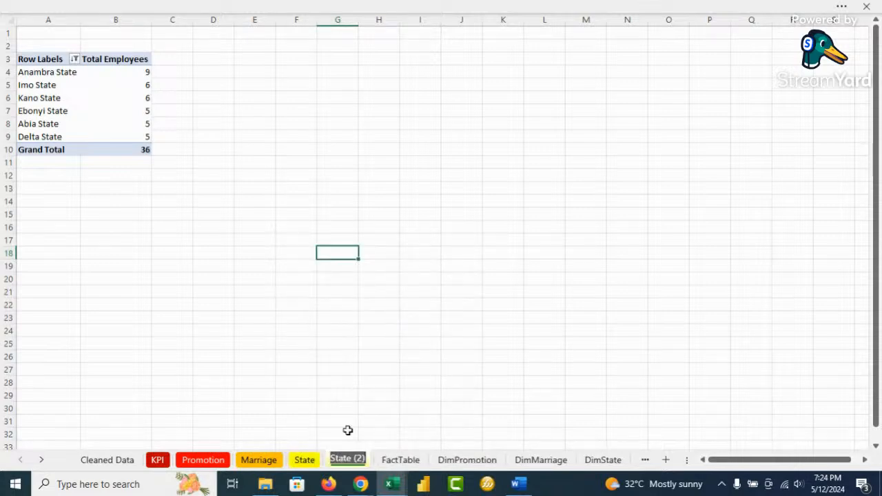
type("Gender")
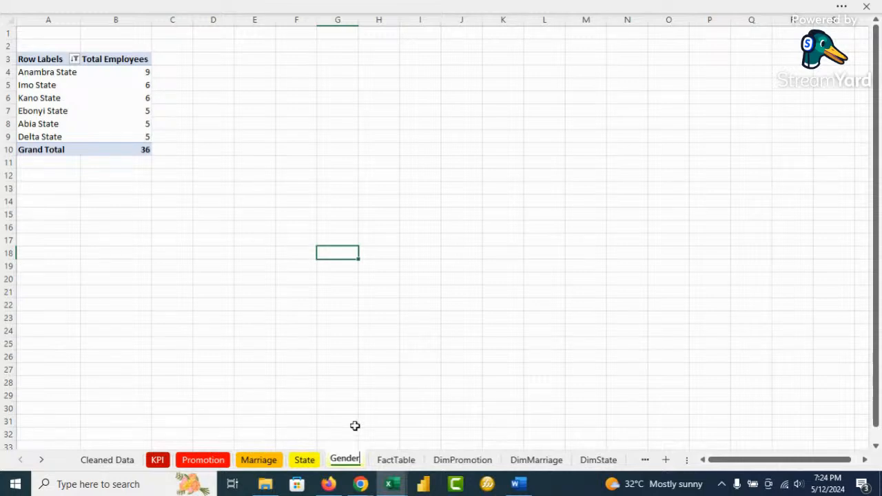
left_click(361, 397)
right_click(344, 462)
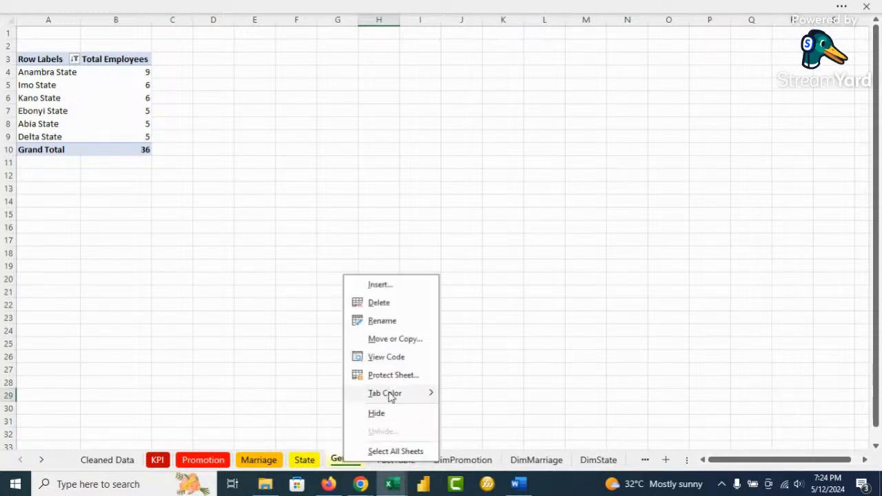
mouse_move(426, 396)
left_click(480, 413)
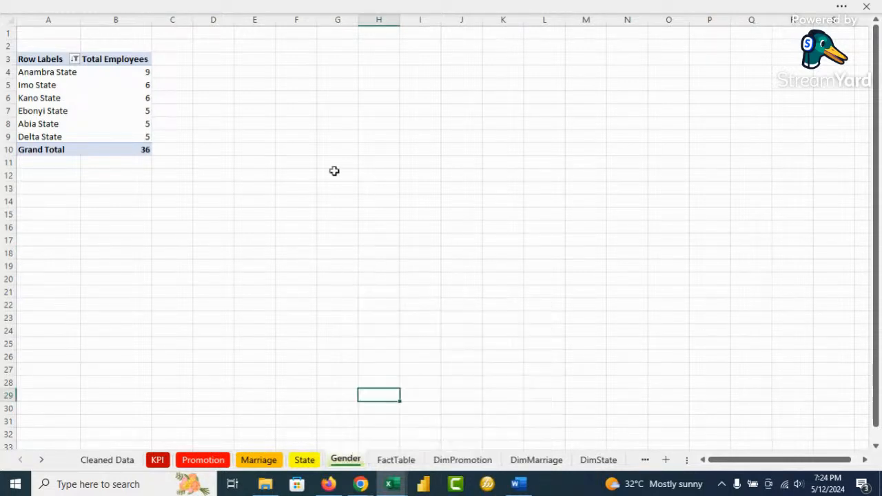
Step: Replace State of Origin in the Gender sheet's pivot rows with the Gender field from DimGender
left_click(114, 123)
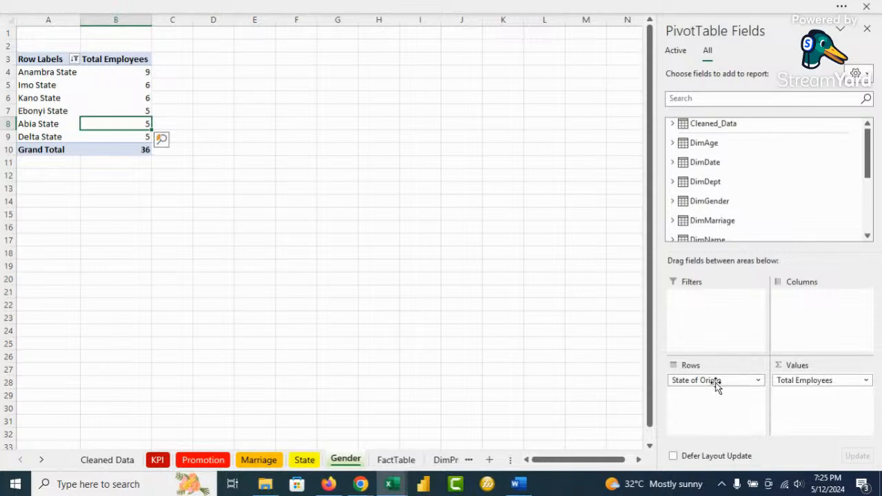
left_click_drag(714, 379, 537, 324)
left_click(673, 201)
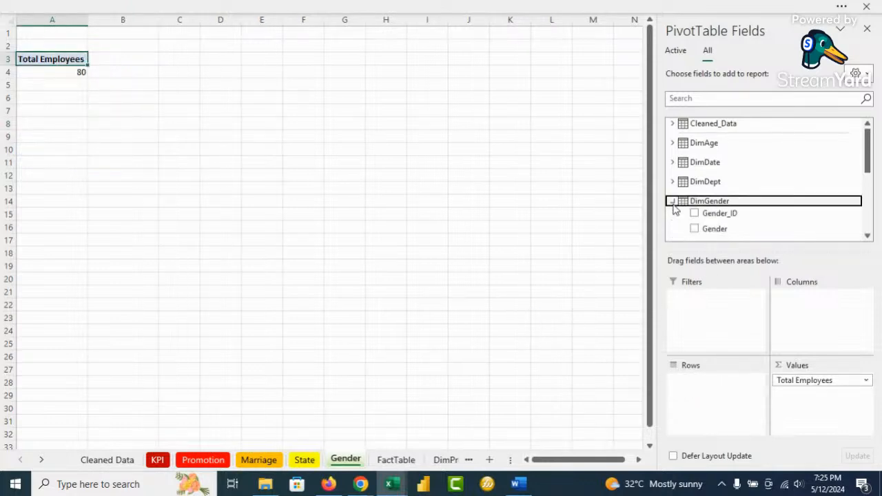
left_click_drag(718, 230, 729, 401)
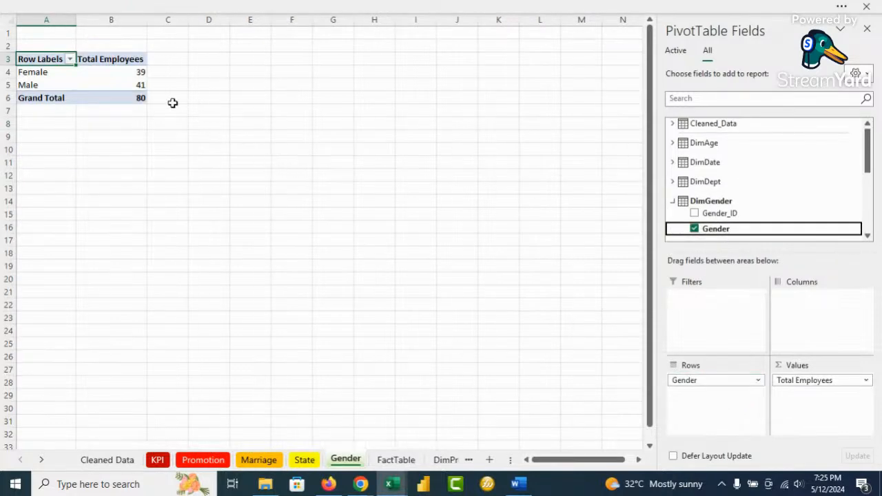
Step: Sort the Gender pivot by Total Employees from largest to smallest
right_click(125, 84)
mouse_move(232, 189)
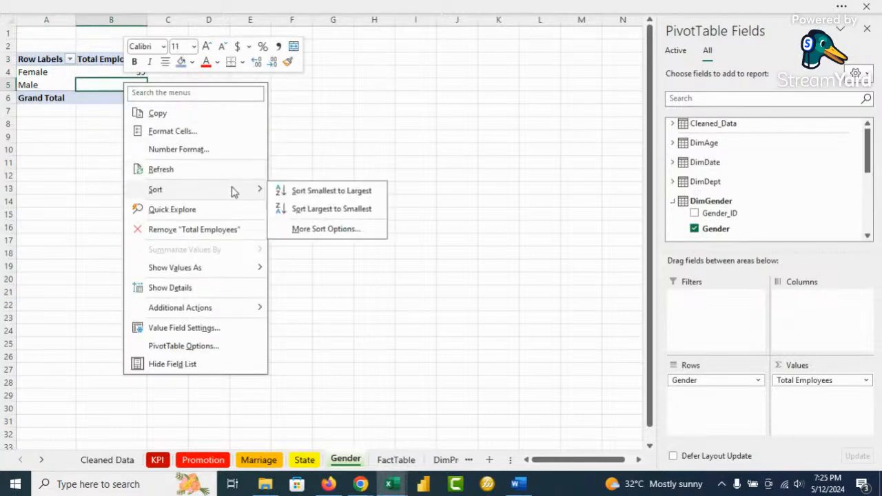
left_click(324, 210)
left_click(195, 140)
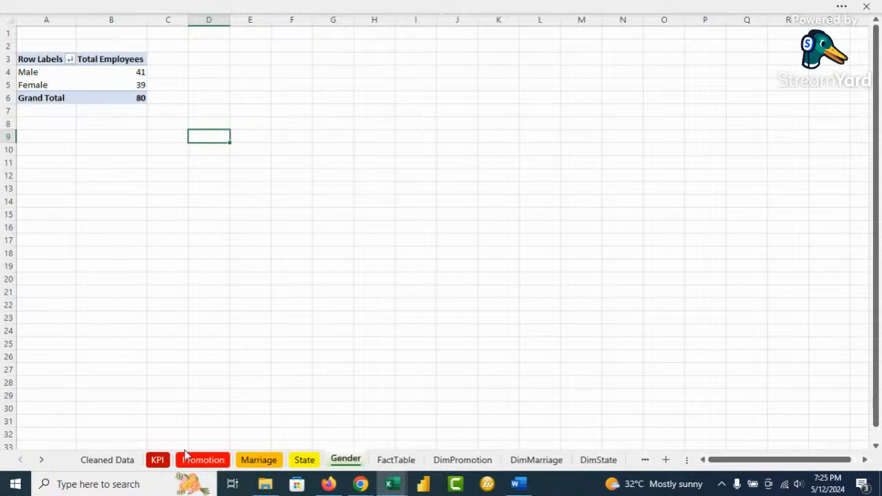
Step: Create a copy of the Gender sheet and place it before FactTable
left_click(42, 459)
left_click(42, 460)
left_click(41, 459)
left_click(42, 460)
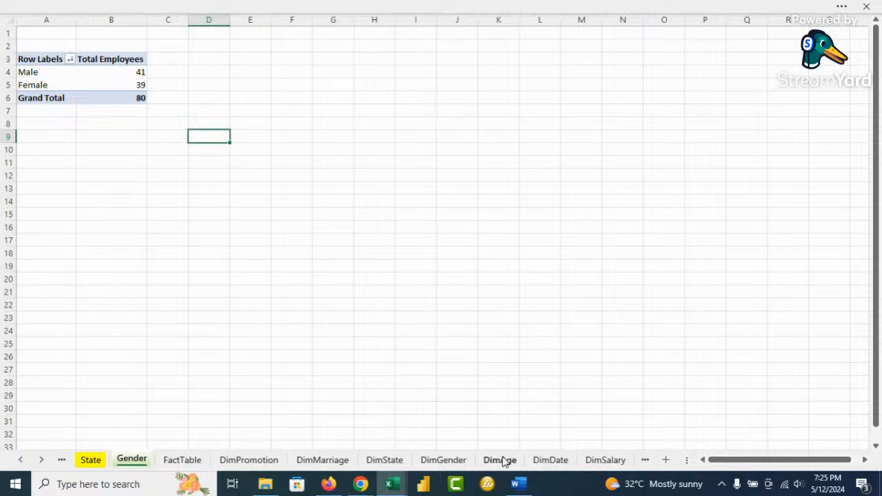
right_click(135, 465)
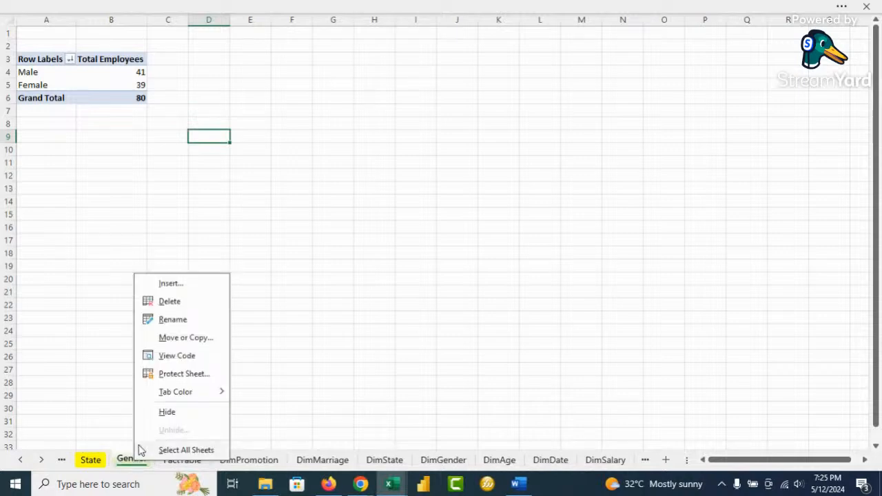
left_click(196, 338)
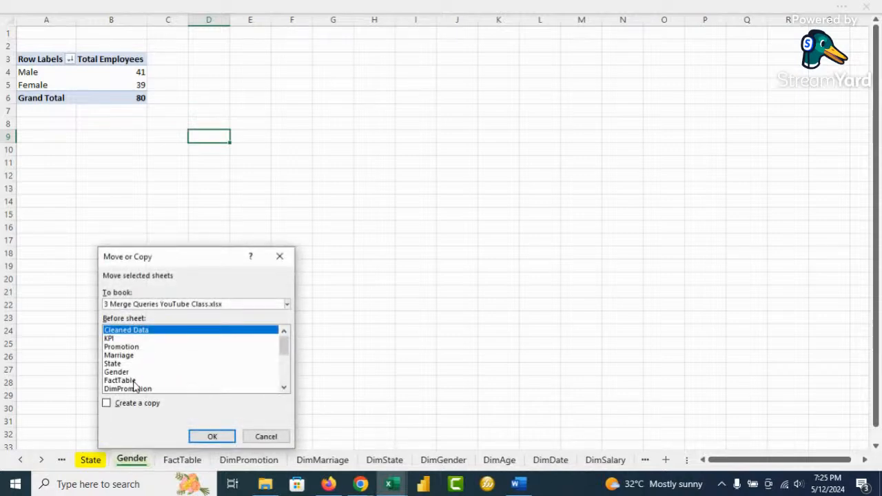
left_click(121, 380)
left_click(107, 403)
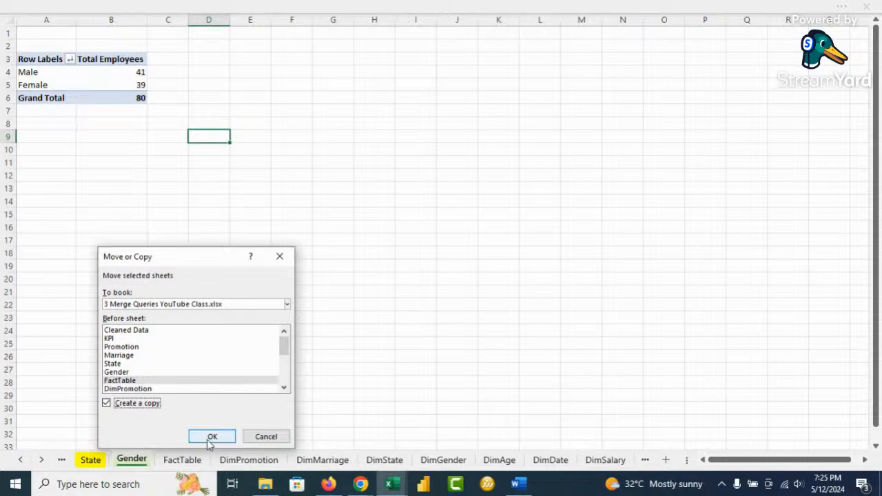
left_click(212, 436)
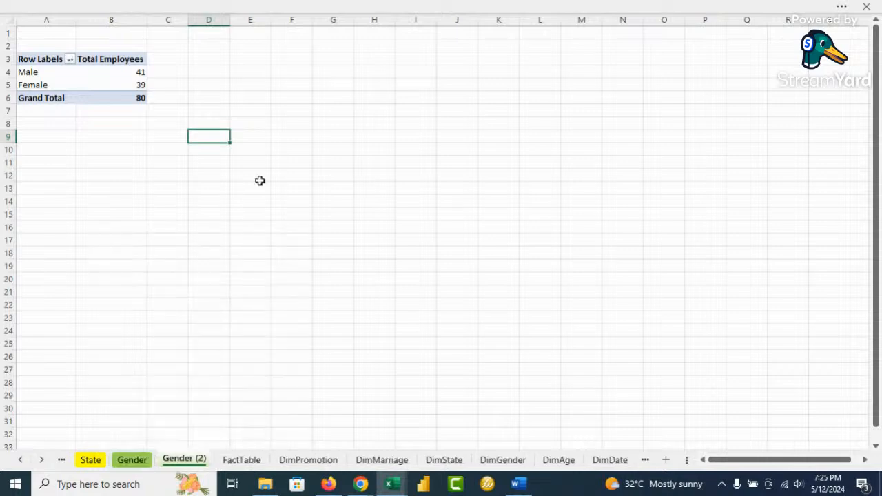
Step: Rename the copied Gender sheet as Age and colour its tab standard green
right_click(187, 462)
left_click(242, 317)
type("A")
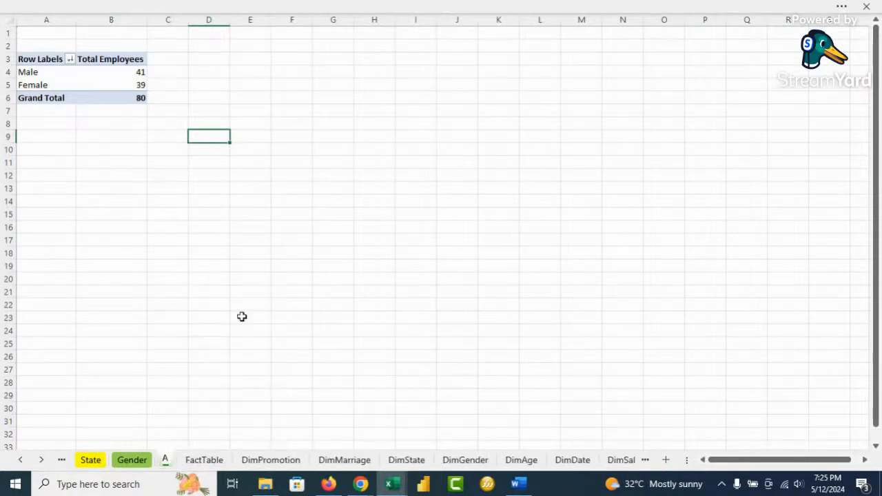
type("ge")
left_click(242, 317)
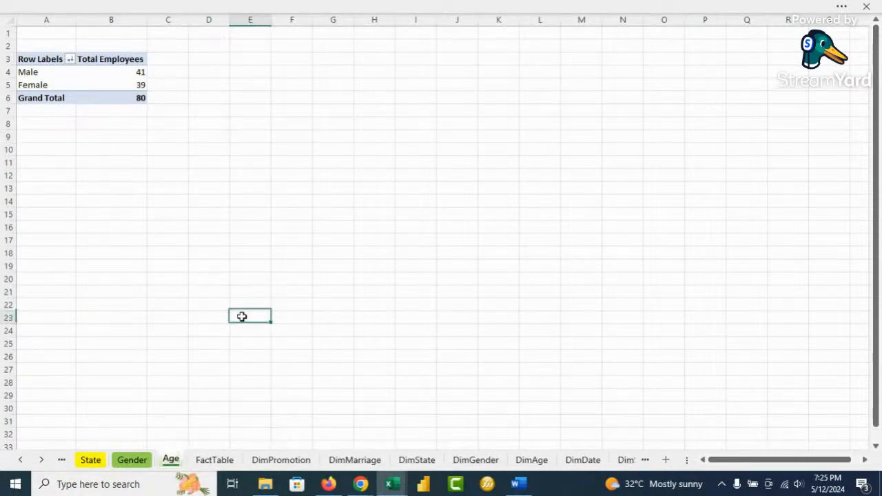
right_click(173, 463)
mouse_move(227, 390)
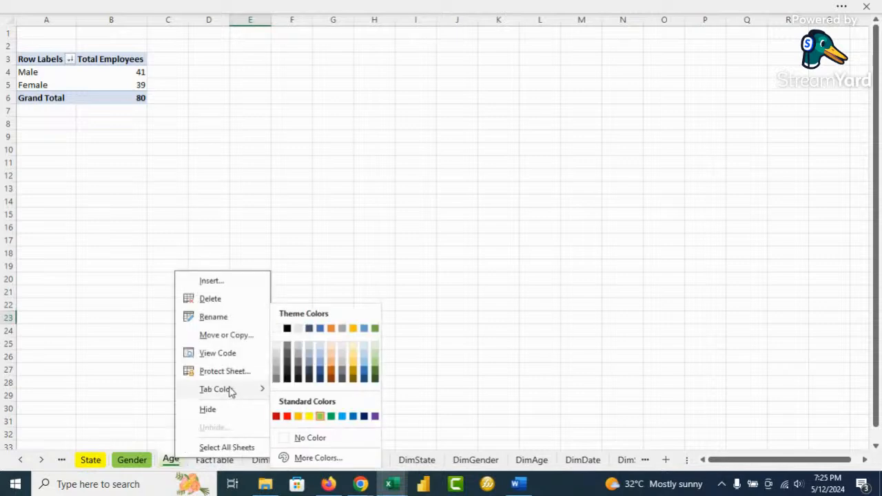
left_click(331, 416)
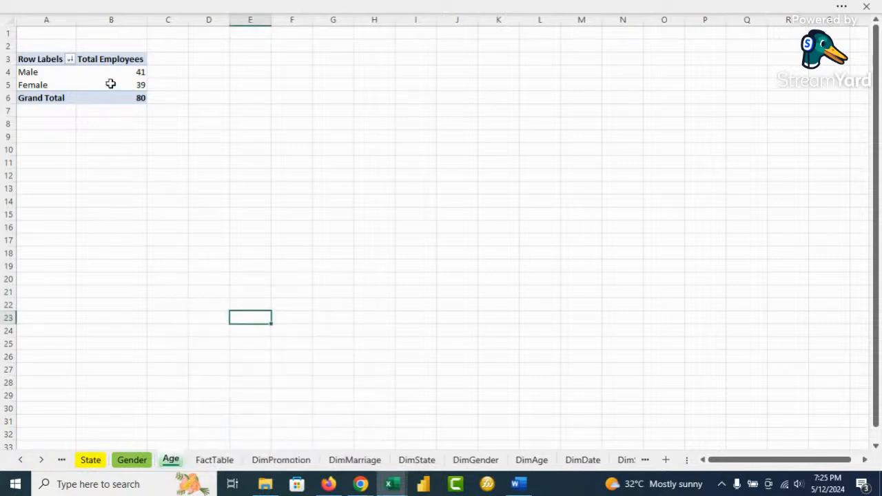
Step: Replace Gender in the Age sheet's pivot rows with the Age Range field from DimAge
left_click(110, 73)
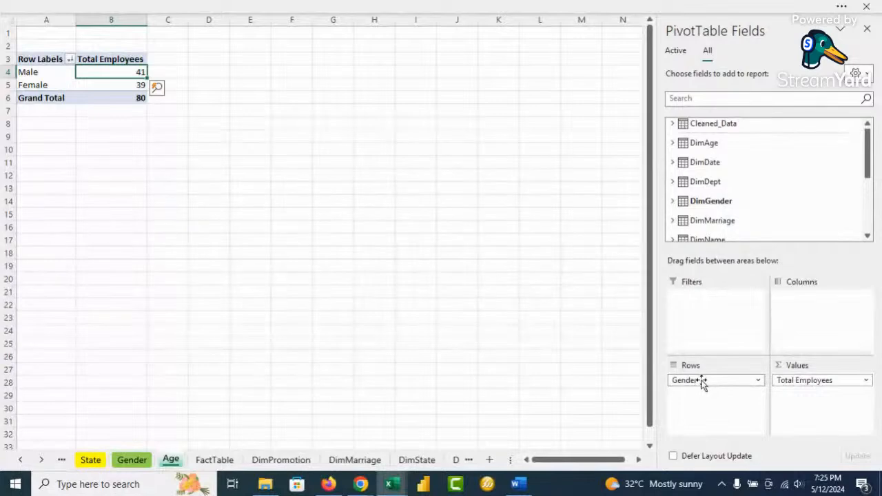
left_click_drag(701, 383, 531, 349)
left_click(672, 142)
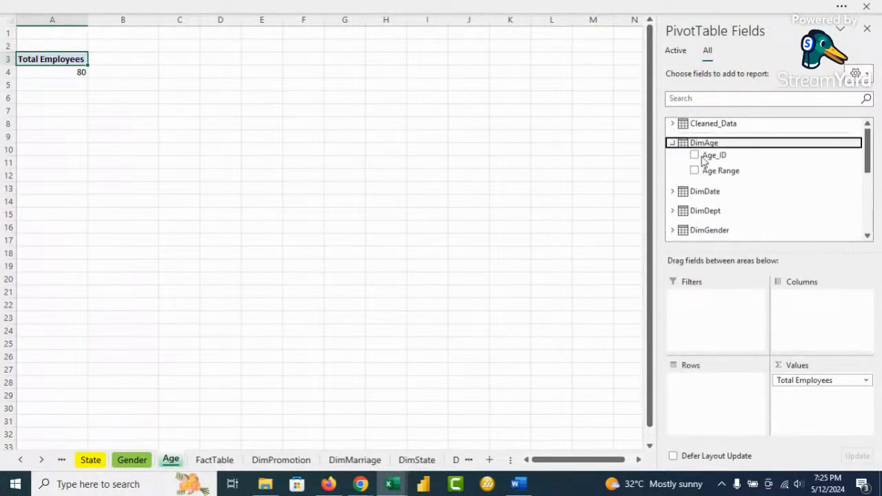
left_click_drag(721, 172, 717, 400)
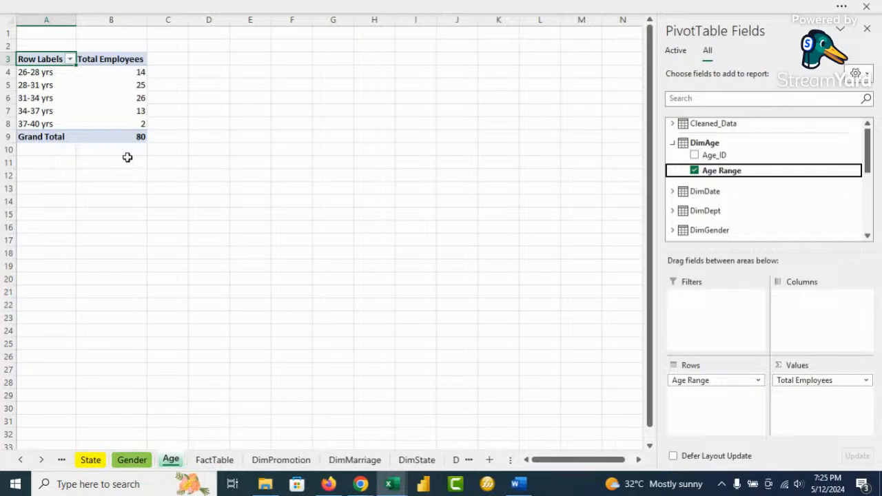
Step: Check the sheet order beyond Age to find which dimension follows DimAge for the next pivot sheet
right_click(171, 466)
left_click(367, 346)
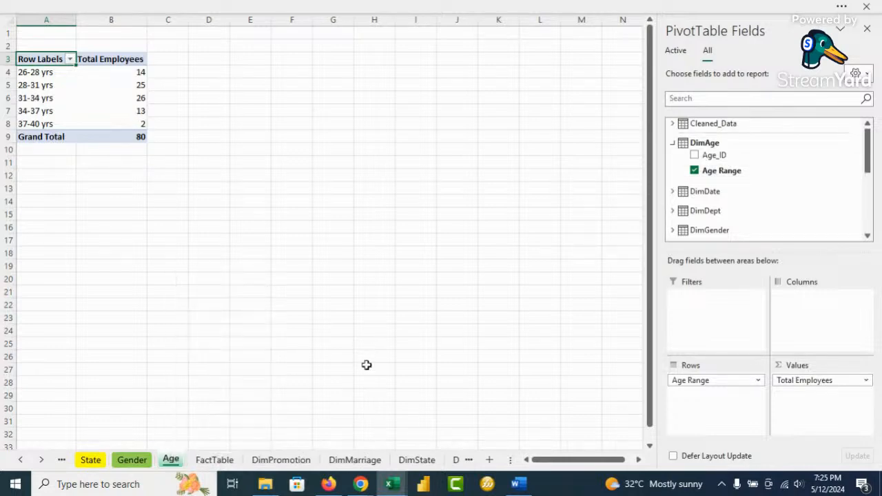
left_click(42, 460)
left_click(42, 461)
left_click(42, 460)
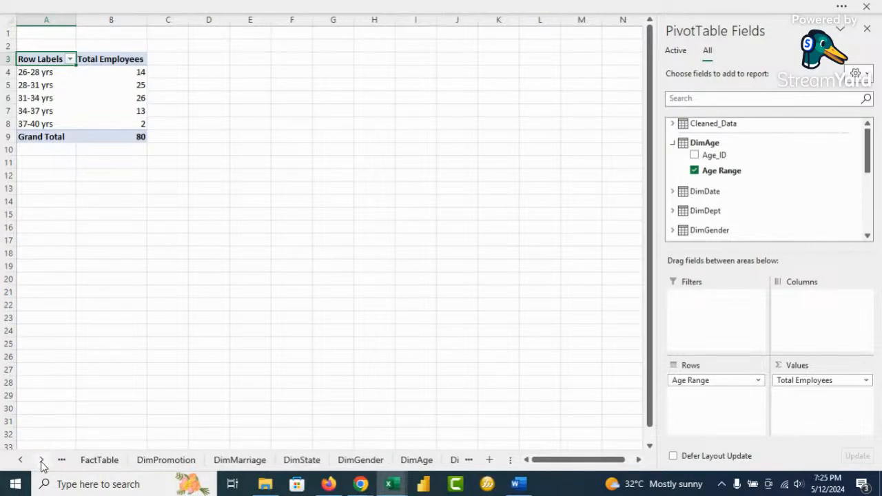
left_click(42, 460)
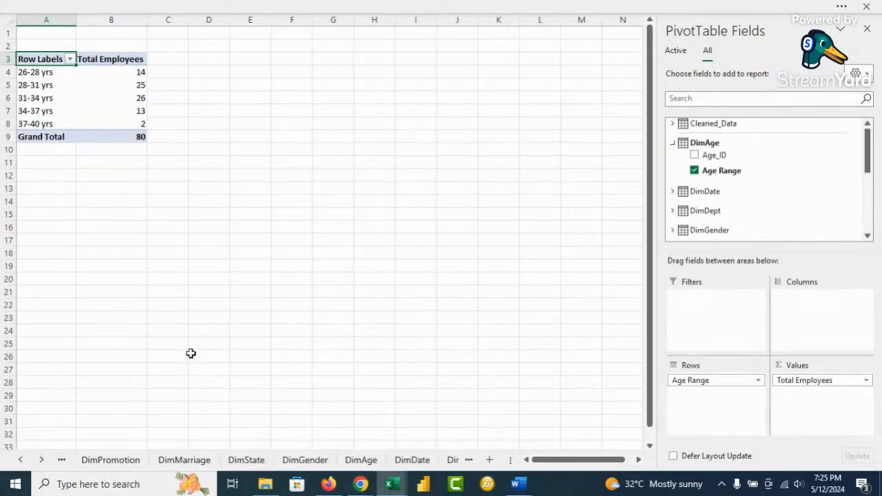
left_click(16, 460)
left_click(18, 461)
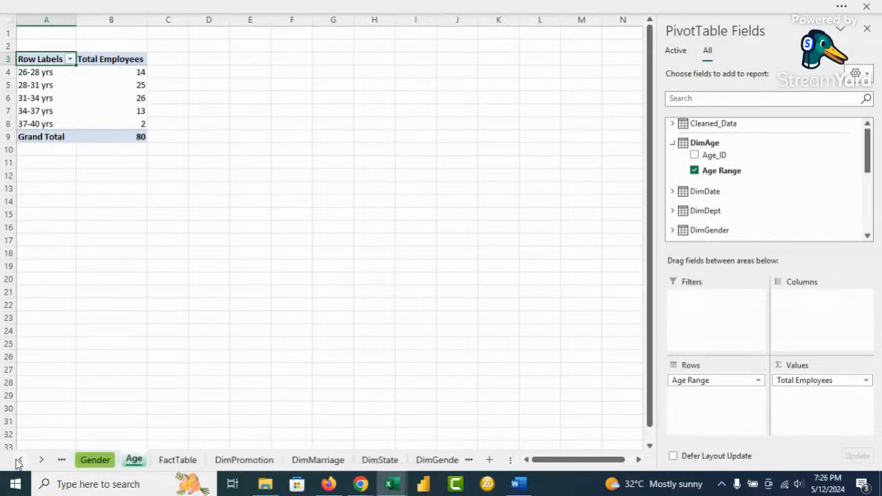
Step: Create a copy of the Age sheet and place it before FactTable
right_click(132, 461)
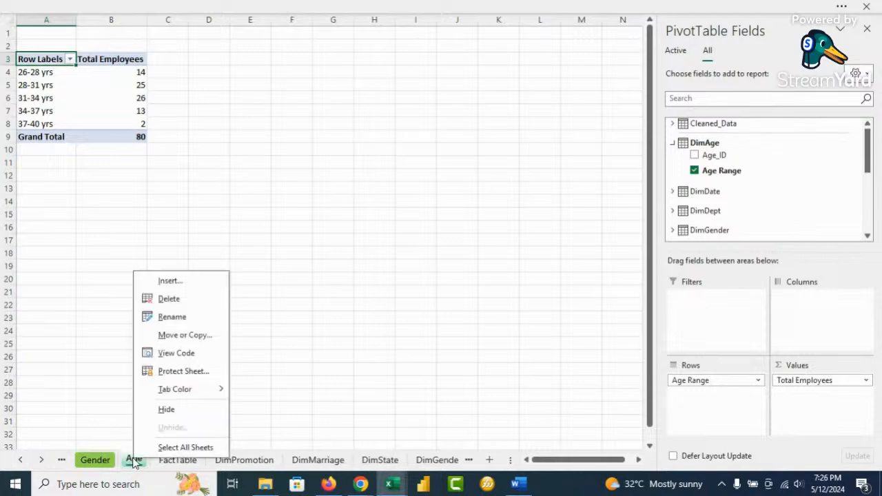
left_click(203, 338)
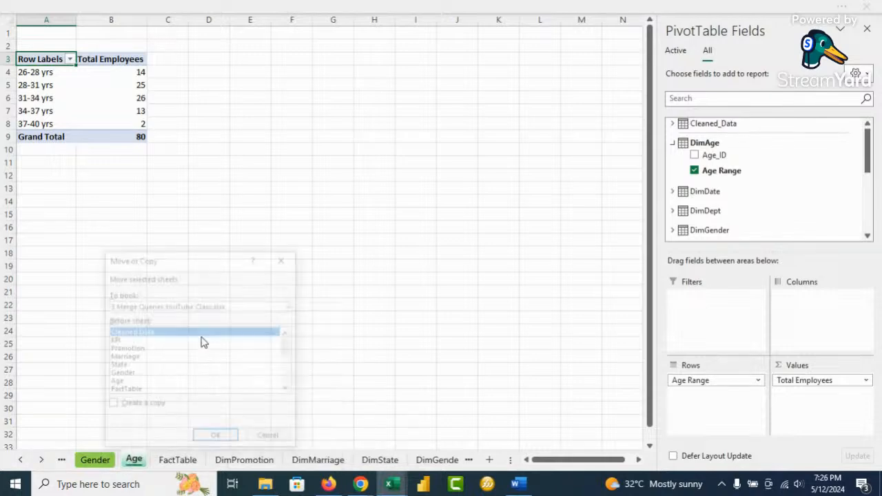
left_click(138, 391)
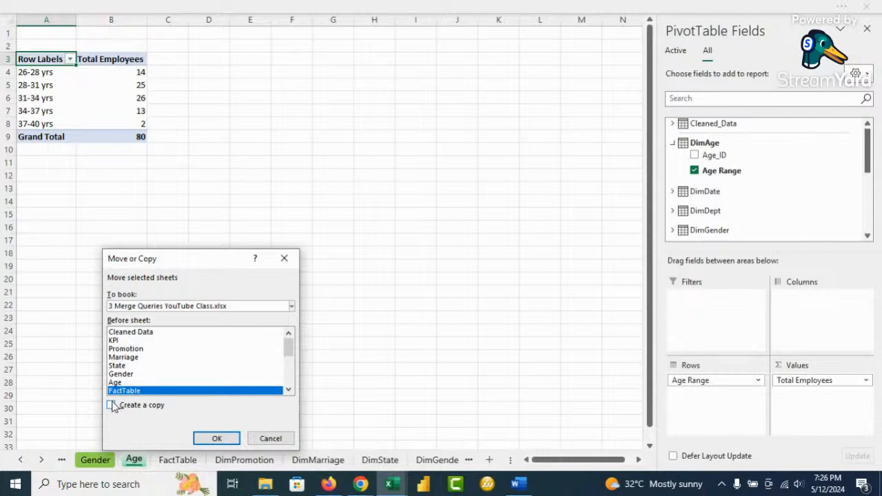
left_click(112, 405)
left_click(207, 438)
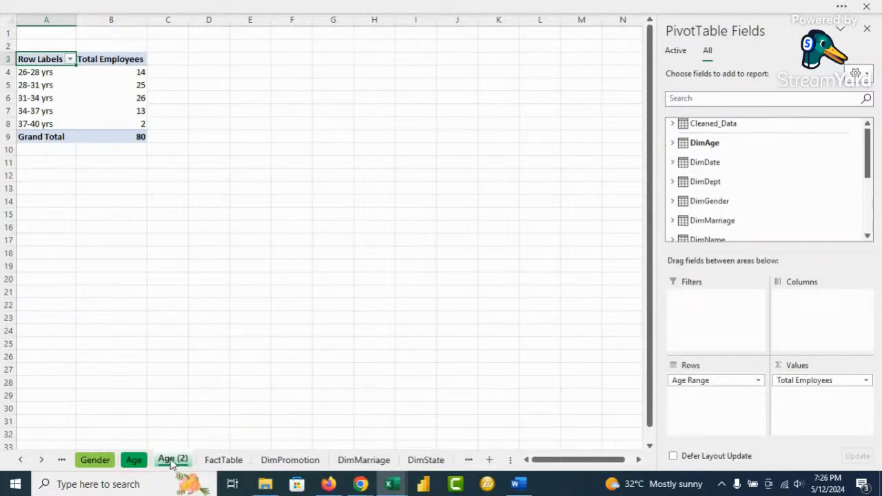
Step: Rename the copied Age sheet as Date and colour its tab standard light blue
right_click(171, 465)
left_click(234, 319)
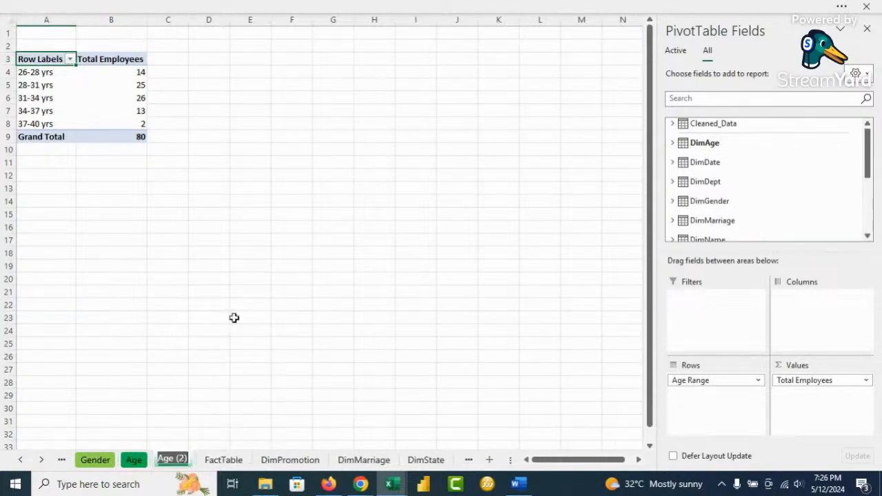
type("Date")
left_click(235, 317)
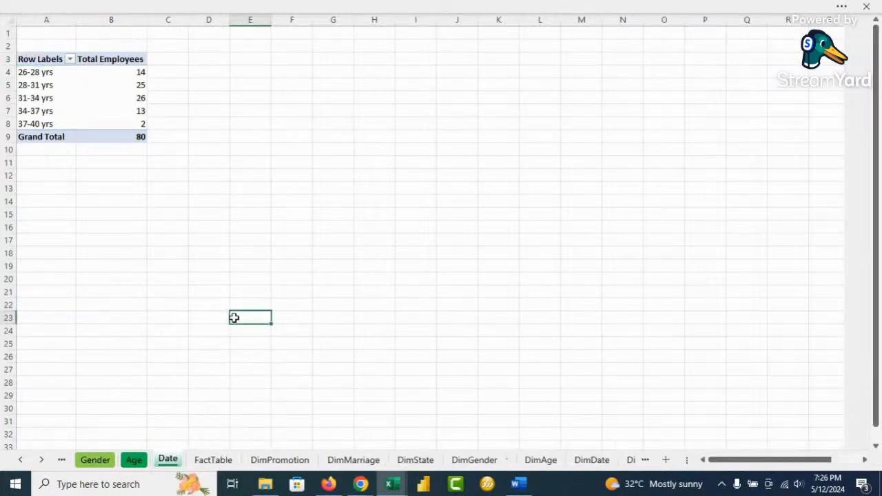
right_click(173, 460)
mouse_move(238, 389)
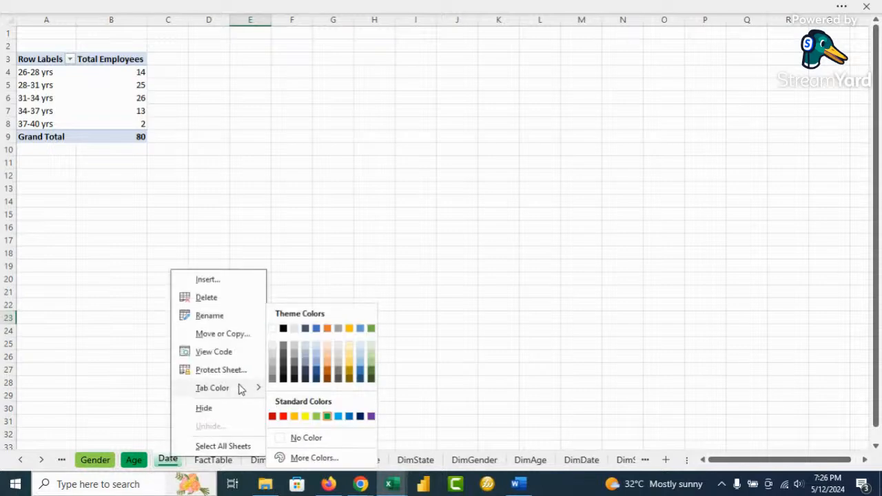
left_click(339, 418)
Step: Replace Age Range in the Date sheet's pivot rows with the Year field from DimDate
left_click(53, 107)
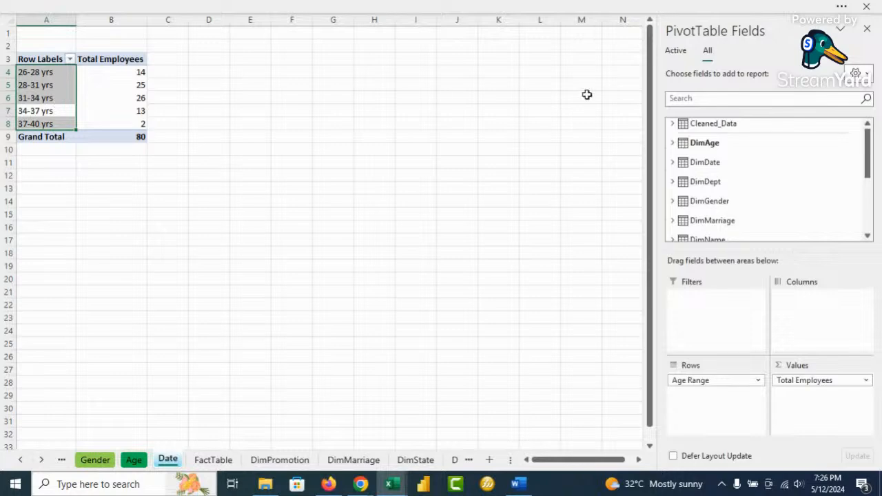
left_click_drag(732, 379, 585, 285)
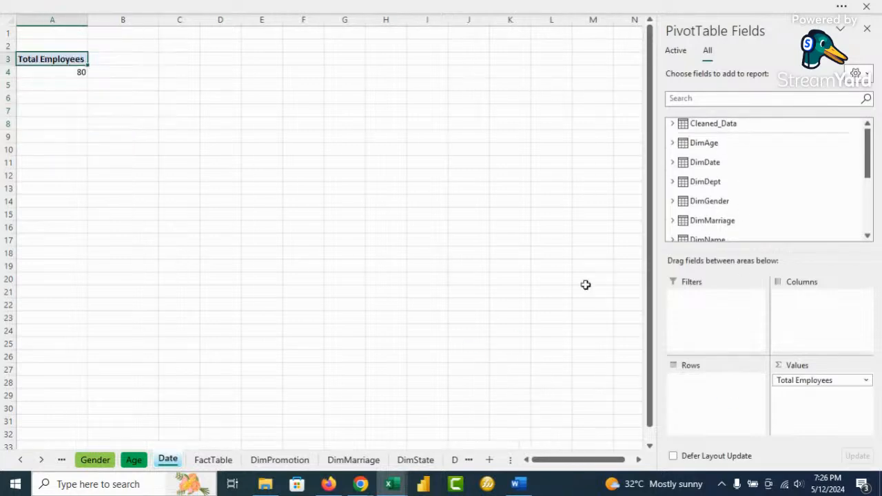
left_click(673, 163)
left_click_drag(708, 193, 710, 392)
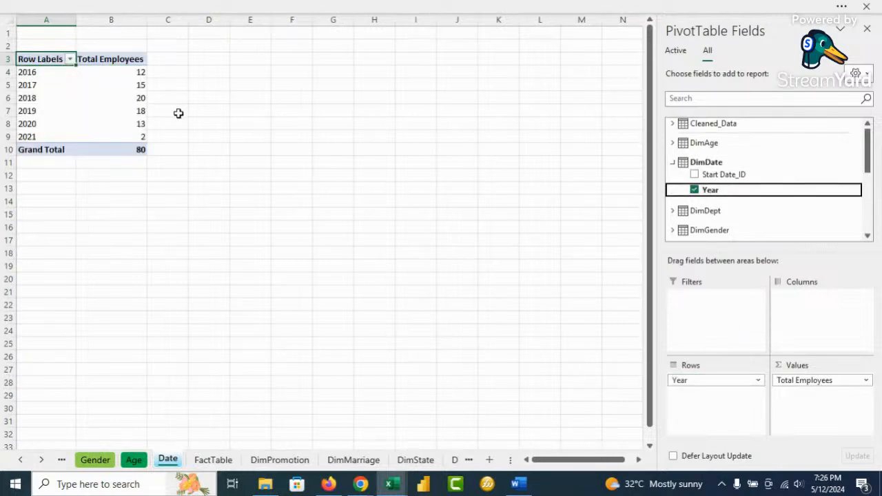
left_click(141, 124)
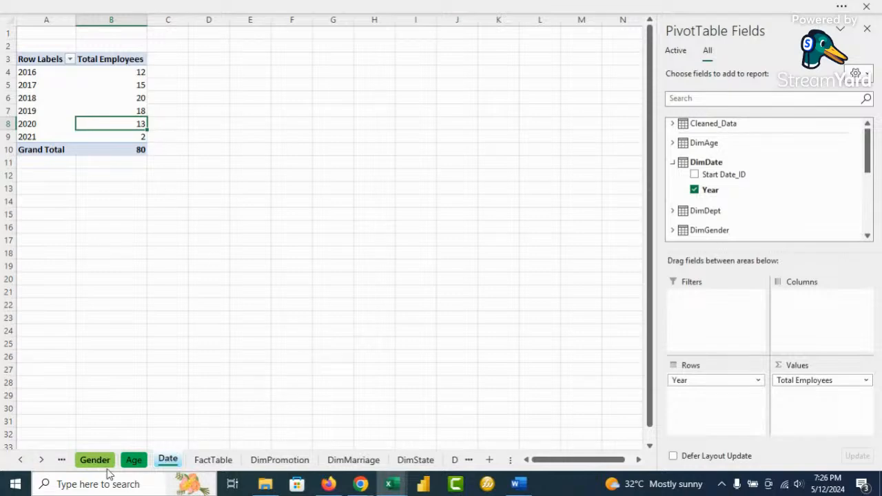
Step: Look through the dimension sheets to find the one that comes after DimDate
left_click(41, 460)
left_click(43, 461)
left_click(43, 461)
left_click(43, 461)
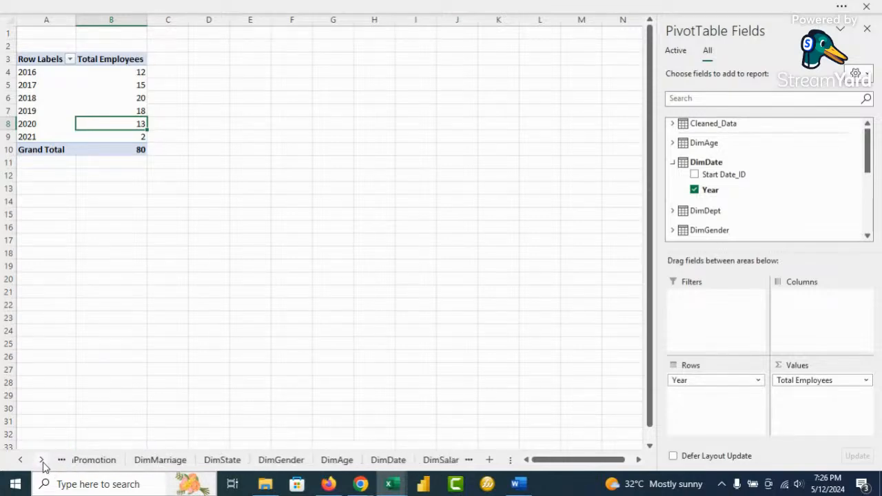
left_click(42, 461)
left_click(43, 462)
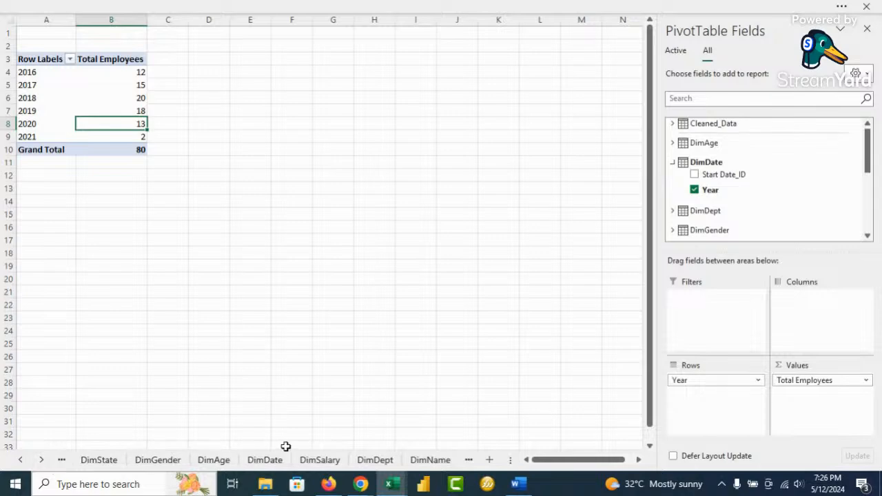
left_click(22, 461)
left_click(23, 461)
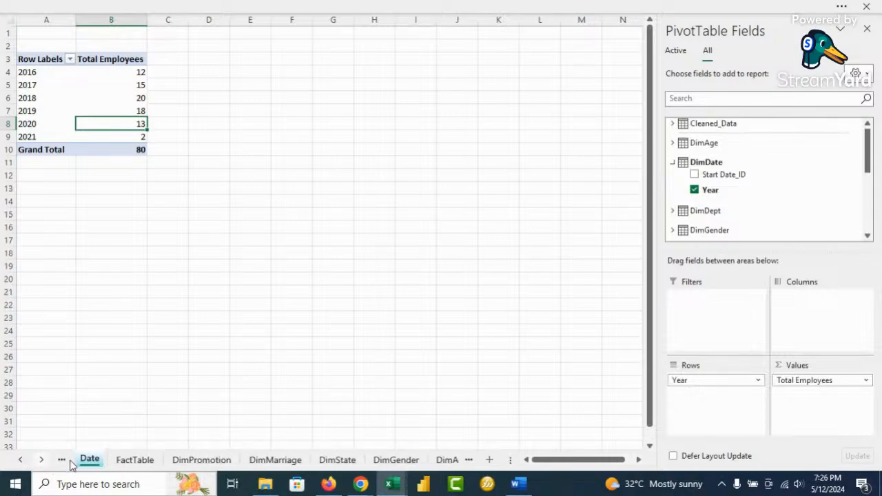
Step: Create a copy of the Date sheet and place it before FactTable
right_click(90, 462)
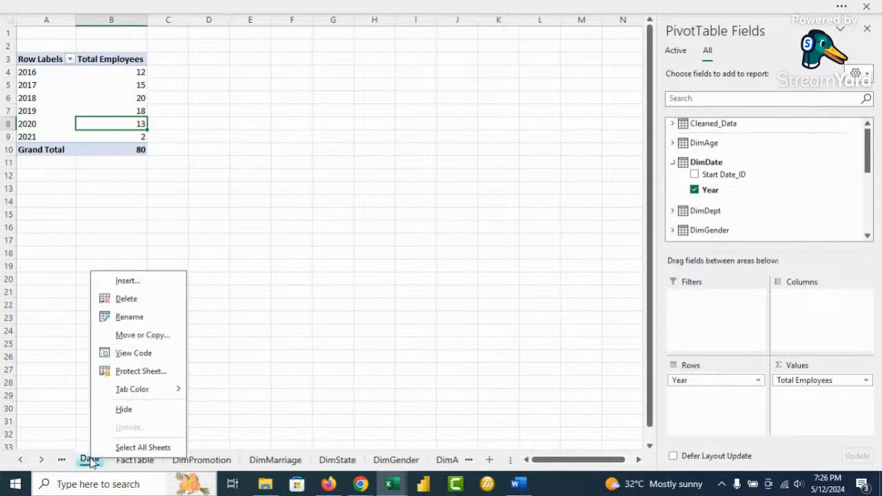
left_click(156, 339)
scroll(87, 372, "down", 1)
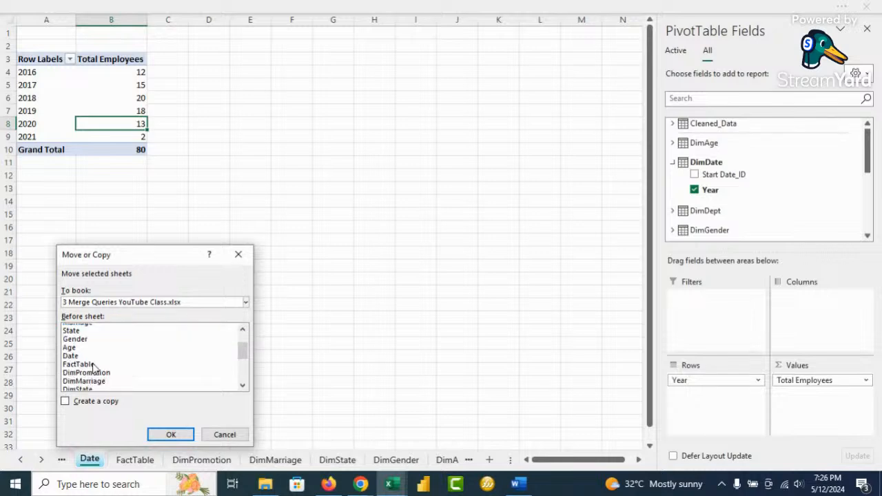
left_click(89, 364)
left_click(67, 403)
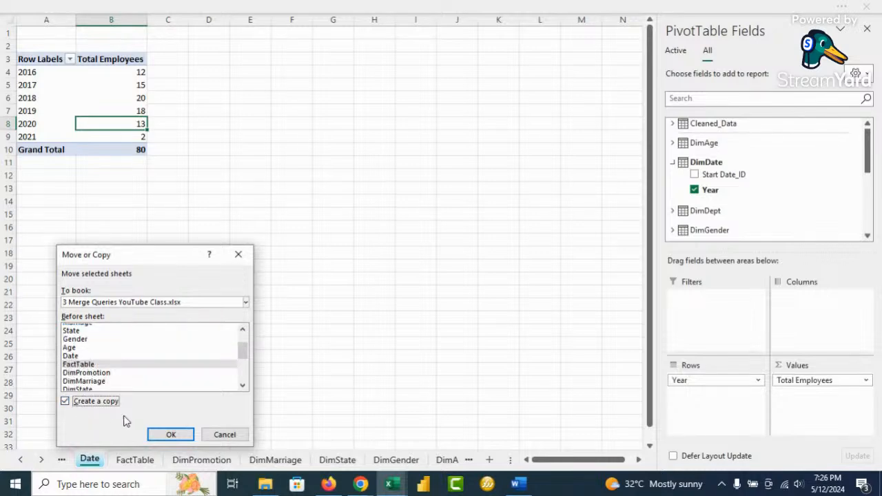
left_click(170, 433)
Step: Rename the copied Date sheet as Salary and colour its tab standard blue
right_click(130, 460)
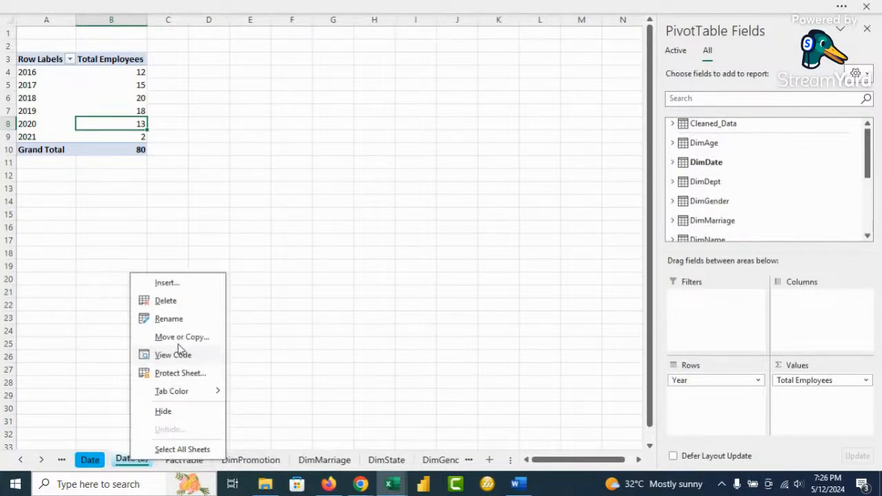
left_click(182, 319)
type("Salary")
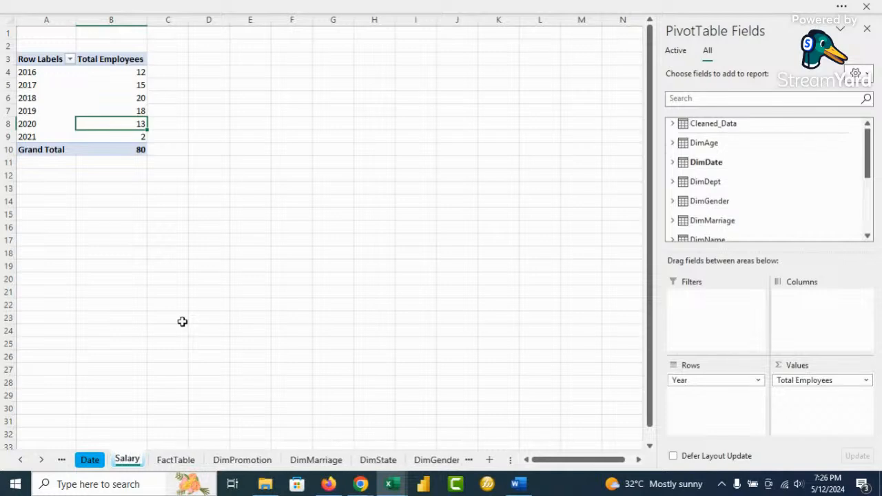
left_click(182, 320)
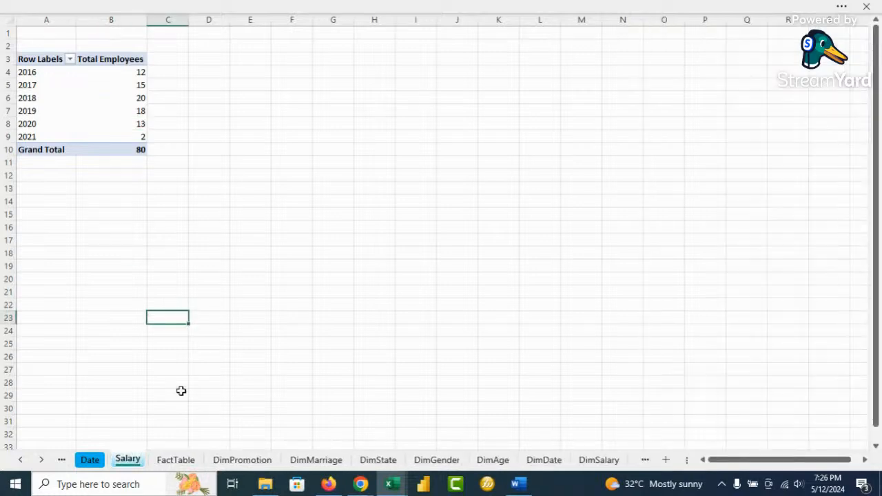
right_click(125, 465)
mouse_move(197, 393)
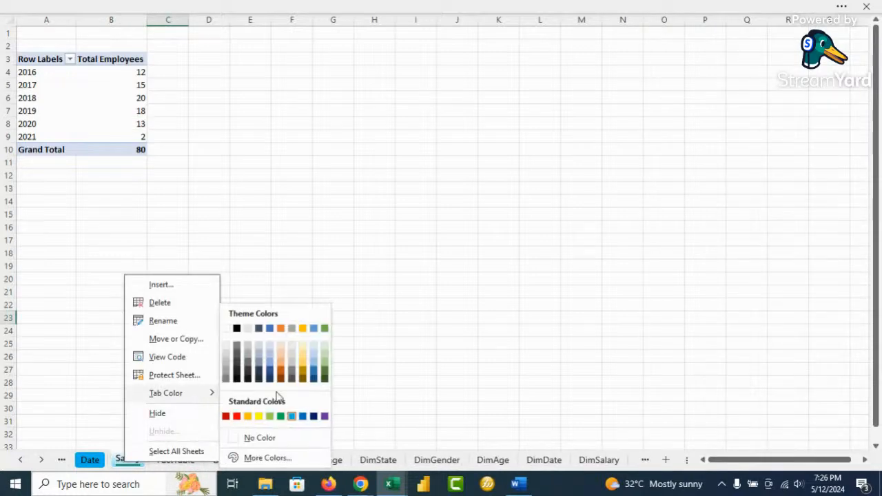
left_click(301, 417)
left_click(257, 304)
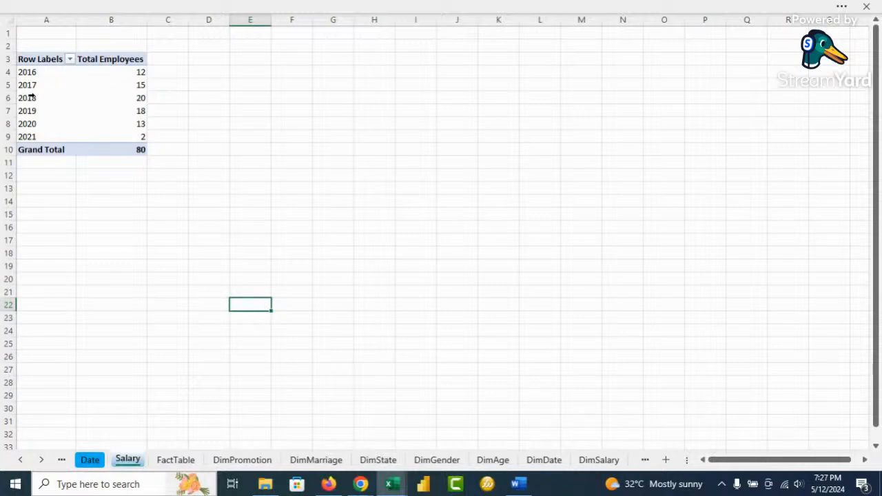
Step: Replace Year in the Salary sheet's pivot rows with the Salary Range field from DimSalary
left_click(110, 101)
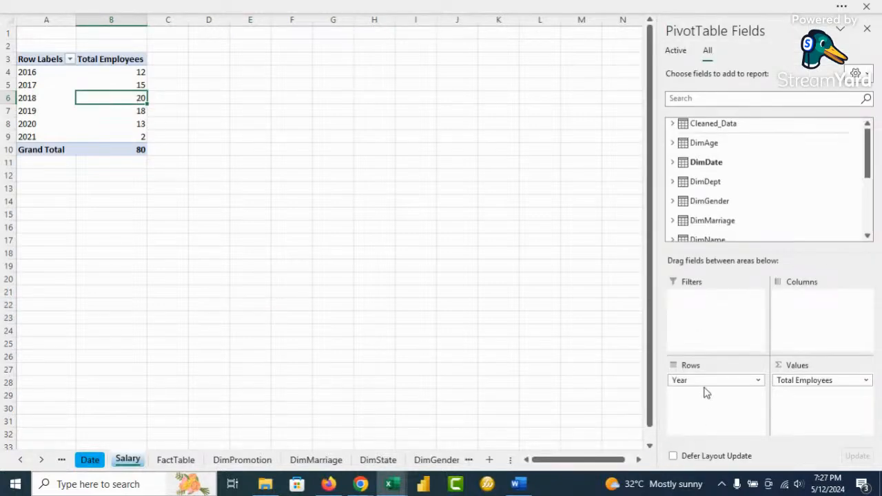
left_click_drag(693, 381, 491, 370)
scroll(723, 200, "down", 5)
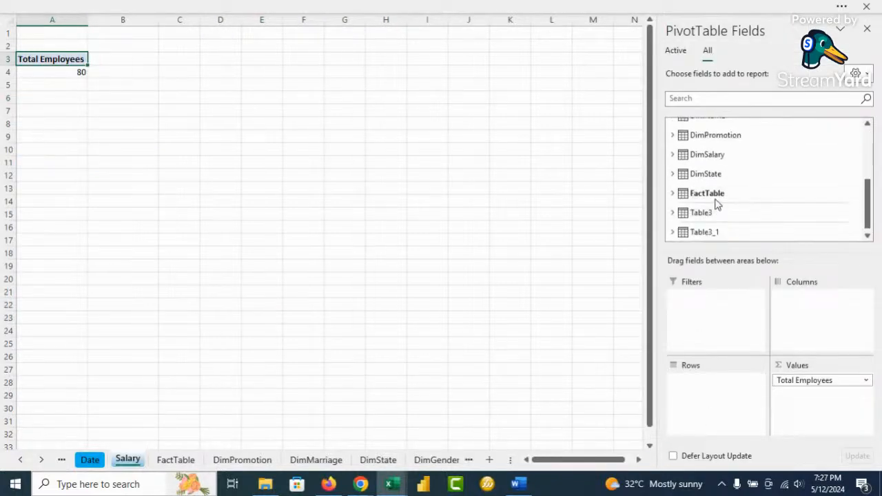
left_click(673, 155)
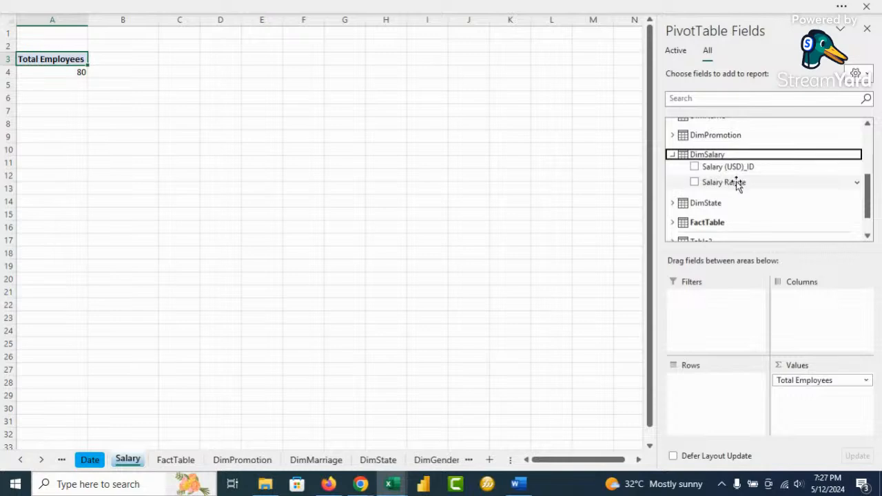
left_click_drag(733, 182, 720, 410)
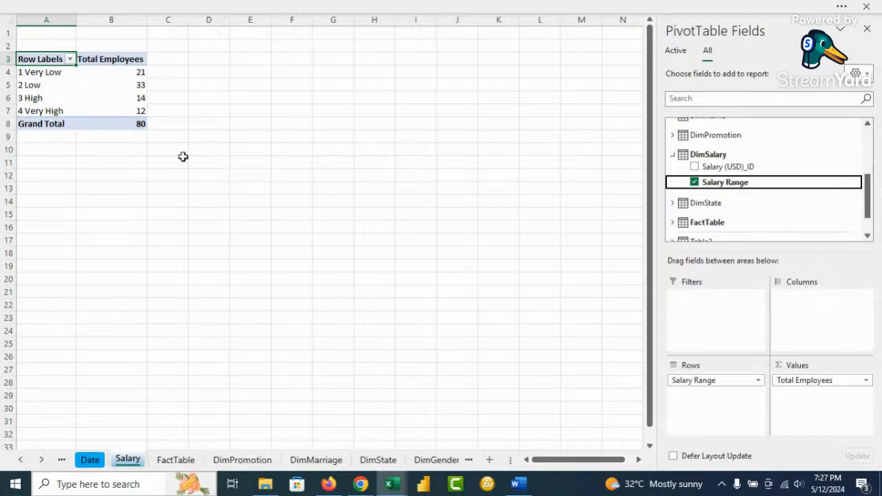
Step: Look through the dimension sheets to find the one that comes after DimSalary
left_click(41, 460)
left_click(41, 460)
left_click(41, 460)
left_click(41, 460)
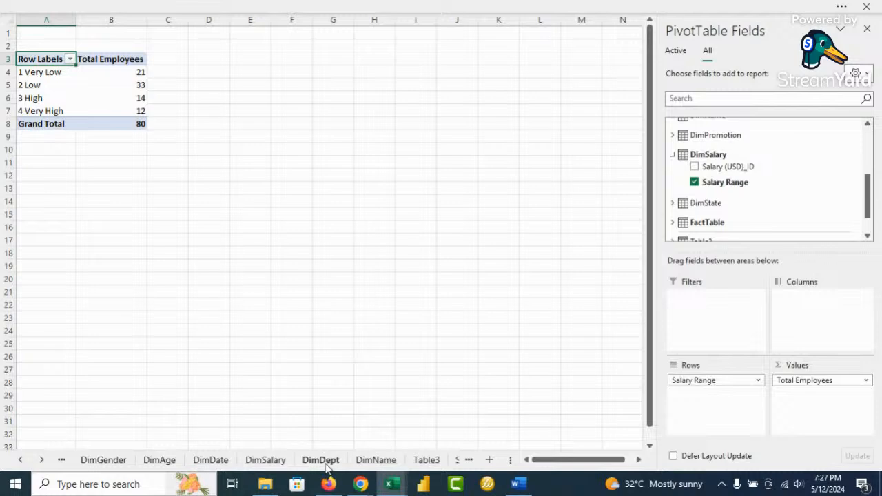
left_click(21, 460)
left_click(21, 460)
left_click(21, 460)
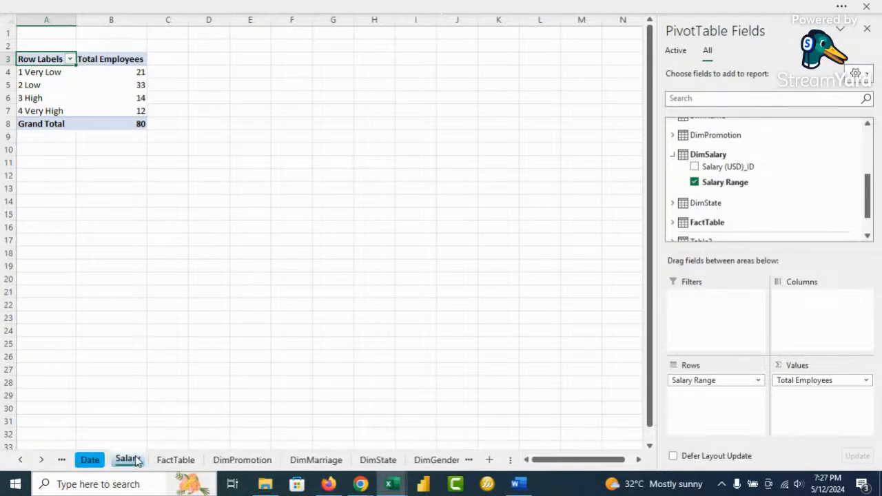
Step: Create a copy of the Salary sheet and place it before FactTable
right_click(135, 461)
left_click(199, 334)
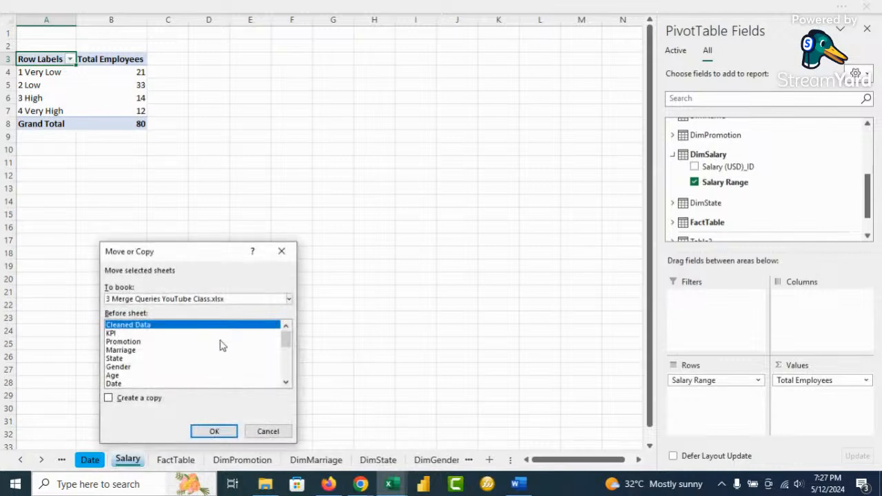
scroll(173, 343, "down", 1)
left_click(131, 370)
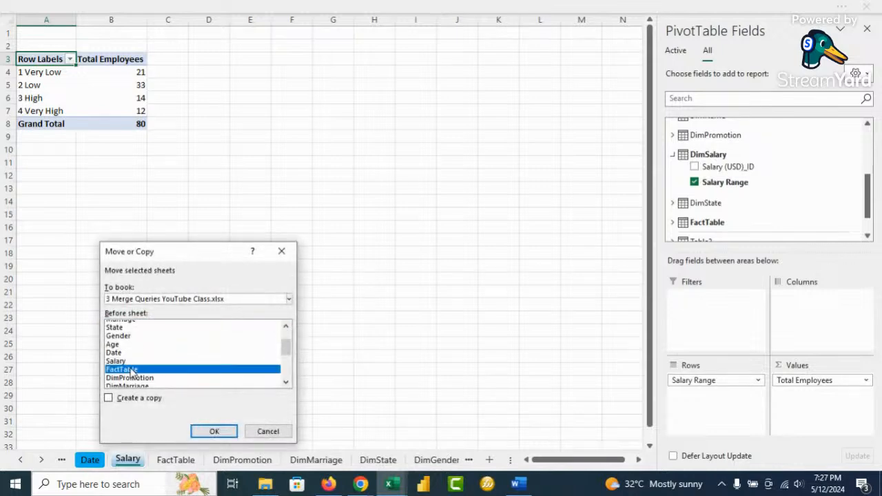
left_click(108, 399)
left_click(214, 431)
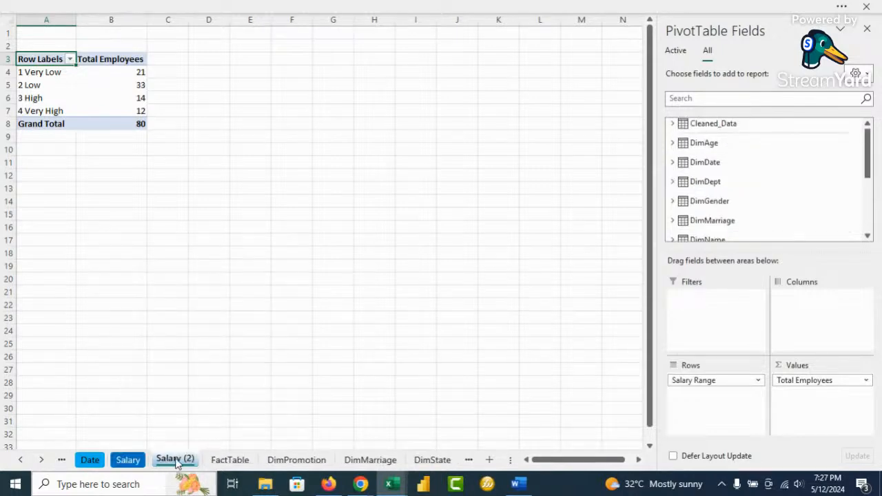
Step: Rename the copied Salary sheet as Department and give its tab its own colour
right_click(177, 464)
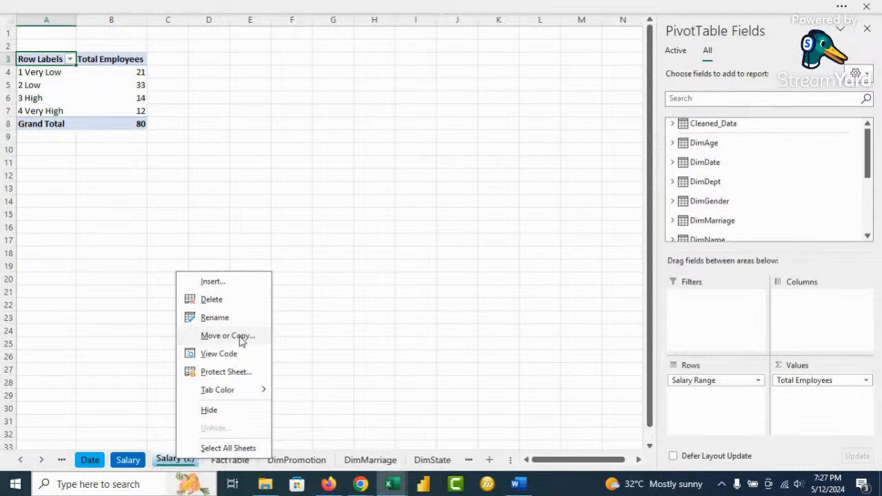
left_click(212, 317)
type("Dep")
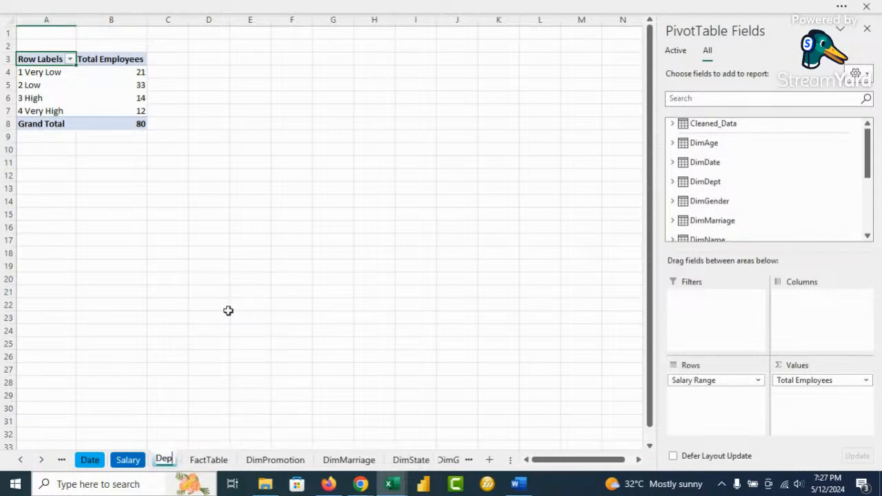
type("ta")
key("BackSpace")
key("BackSpace")
type("a")
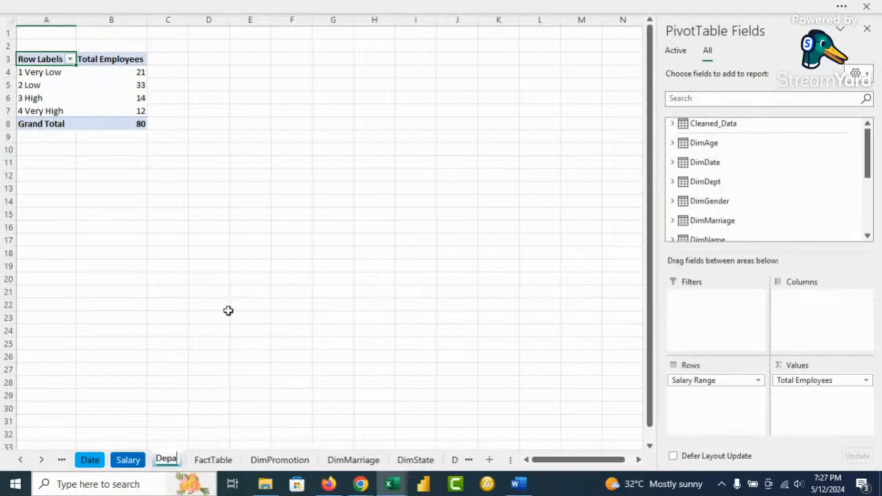
type("rtment")
left_click(228, 311)
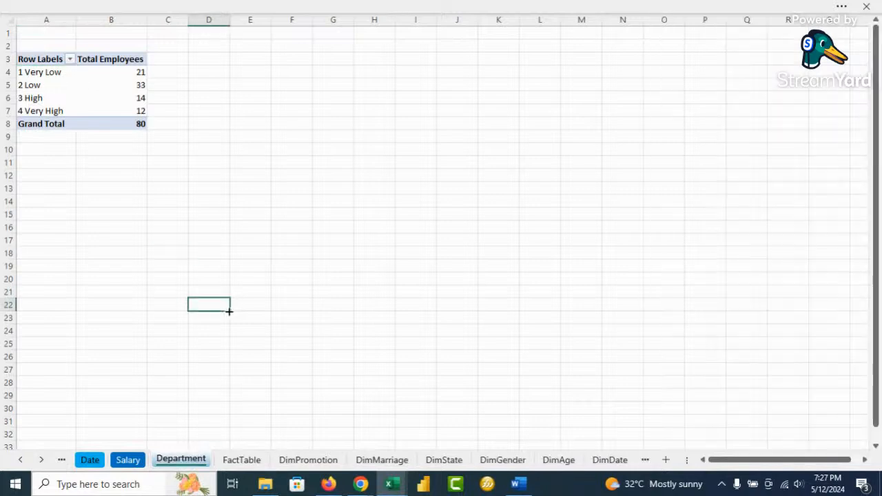
right_click(191, 464)
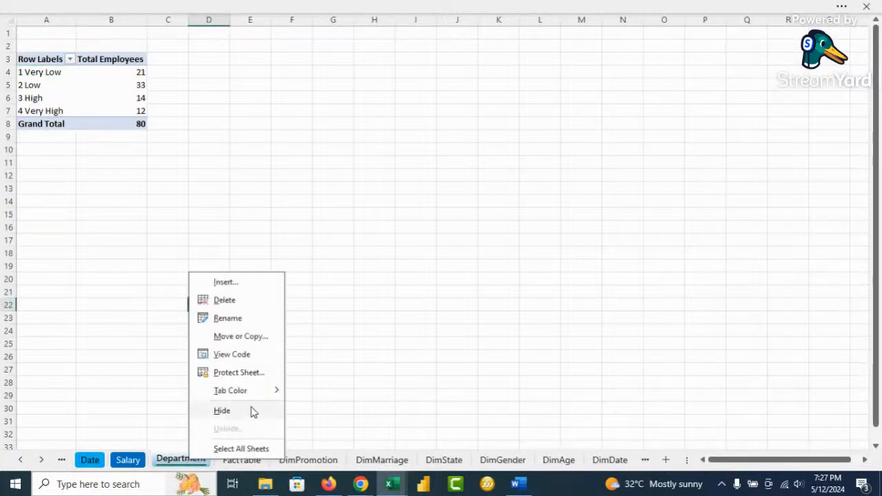
mouse_move(266, 390)
left_click(378, 416)
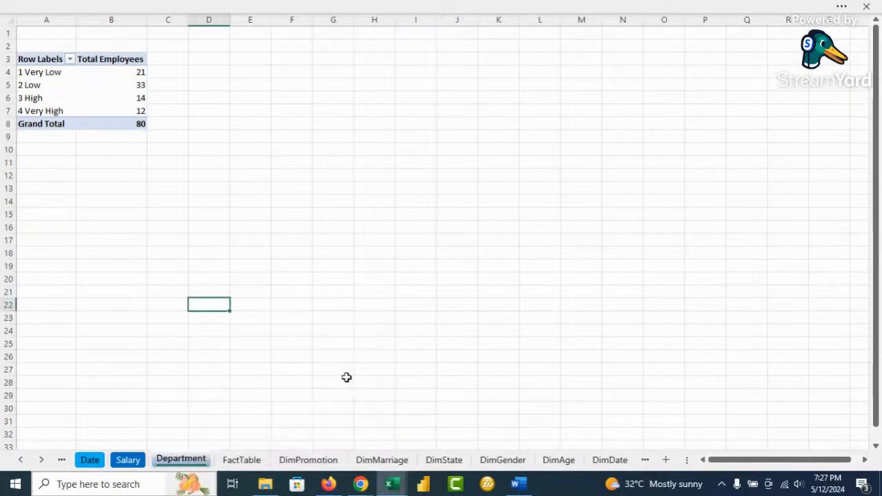
Step: Replace Salary Range in the Department sheet's pivot rows with the Department field from DimDept
left_click(117, 91)
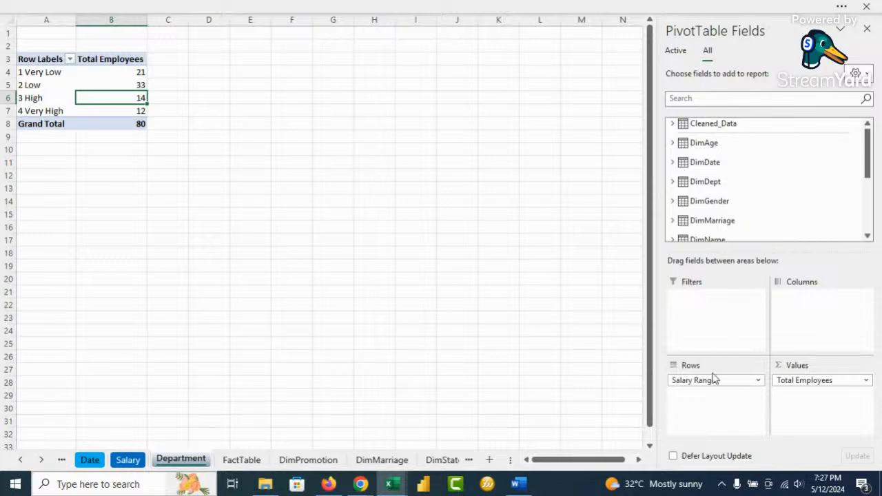
left_click_drag(559, 372, 559, 374)
scroll(733, 151, "down", 2)
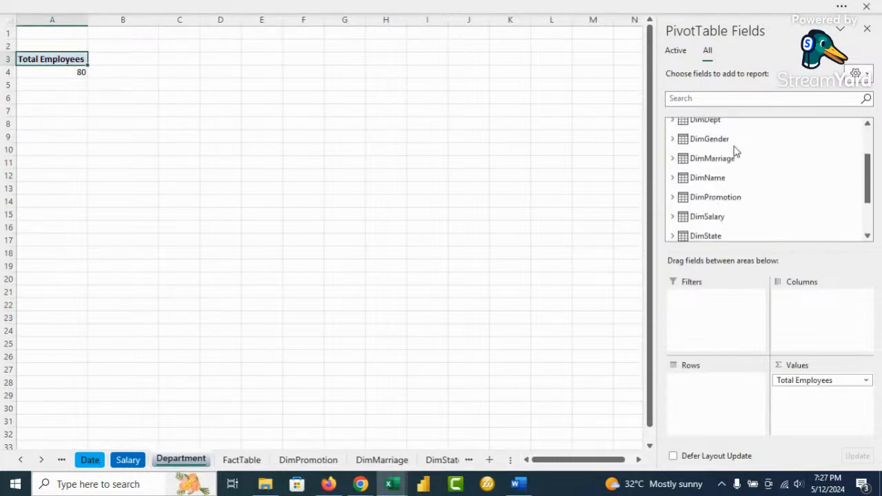
scroll(743, 198, "down", 2)
scroll(744, 193, "up", 3)
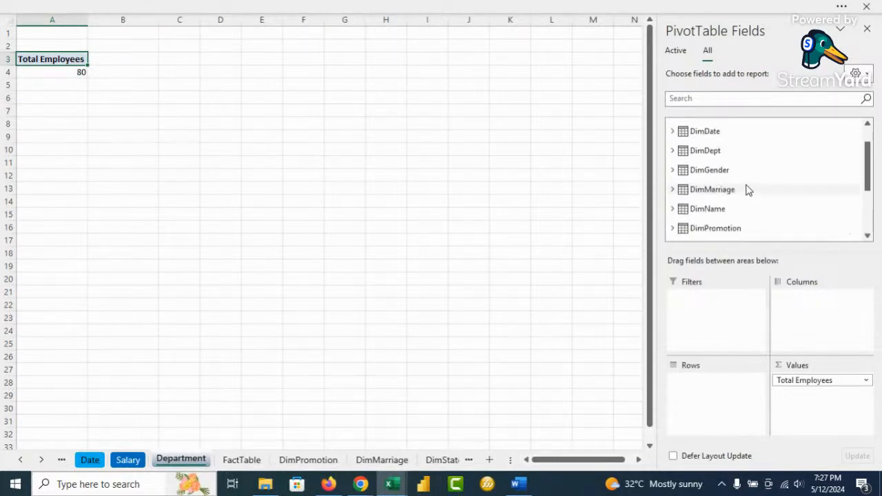
left_click(672, 181)
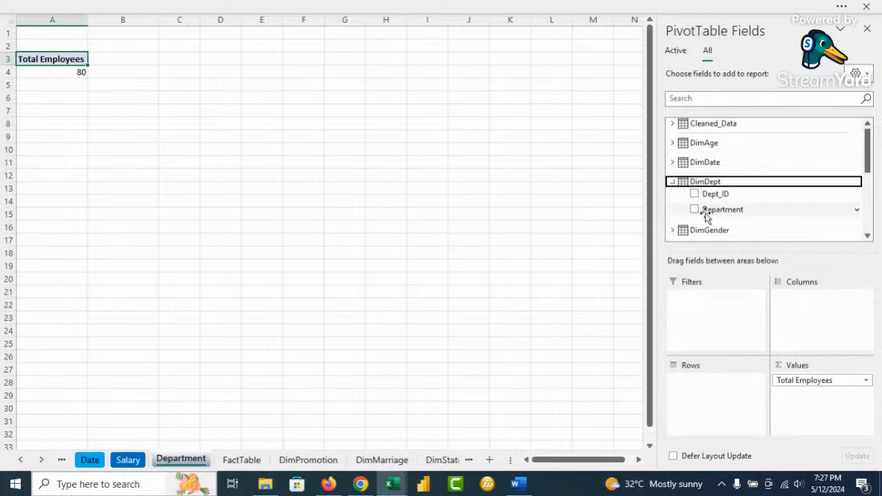
left_click_drag(710, 209, 701, 389)
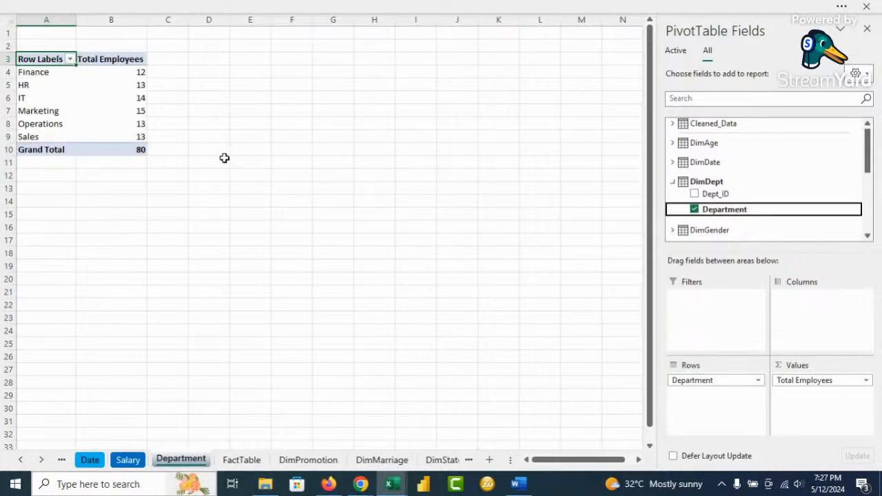
Step: Sort the Department pivot table by Total Employees from largest to smallest
left_click(137, 95)
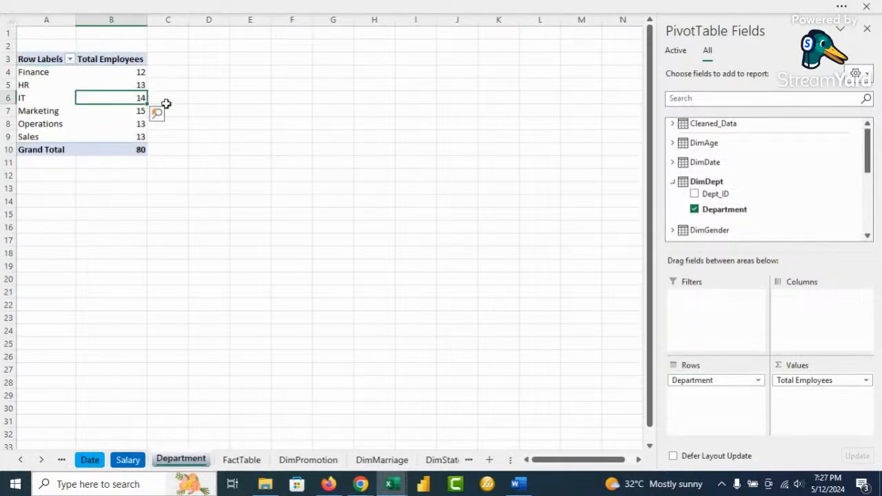
right_click(138, 97)
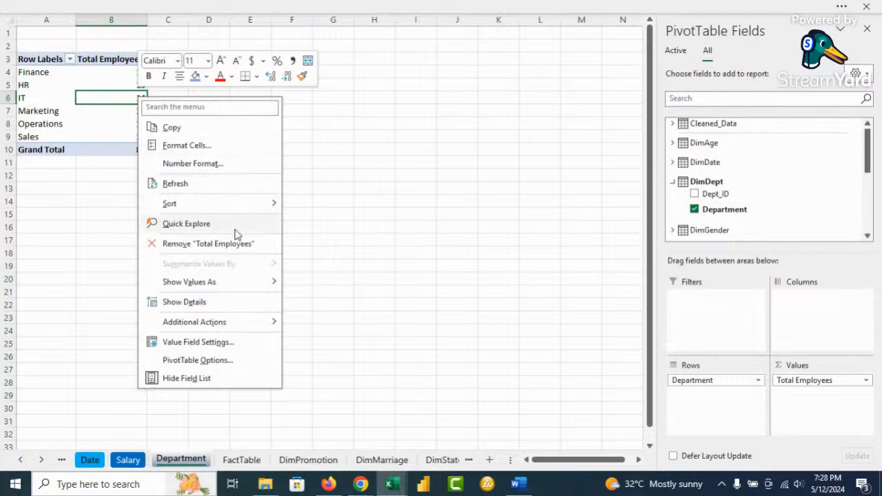
mouse_move(246, 201)
left_click(350, 223)
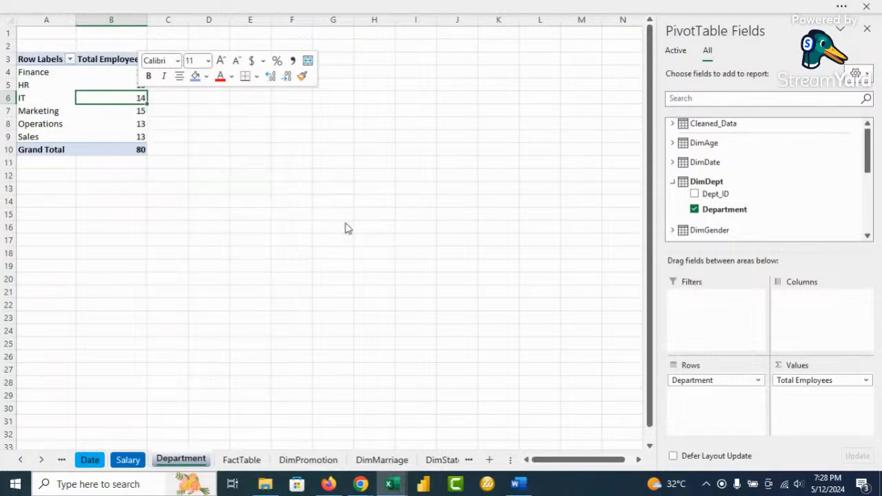
left_click(332, 135)
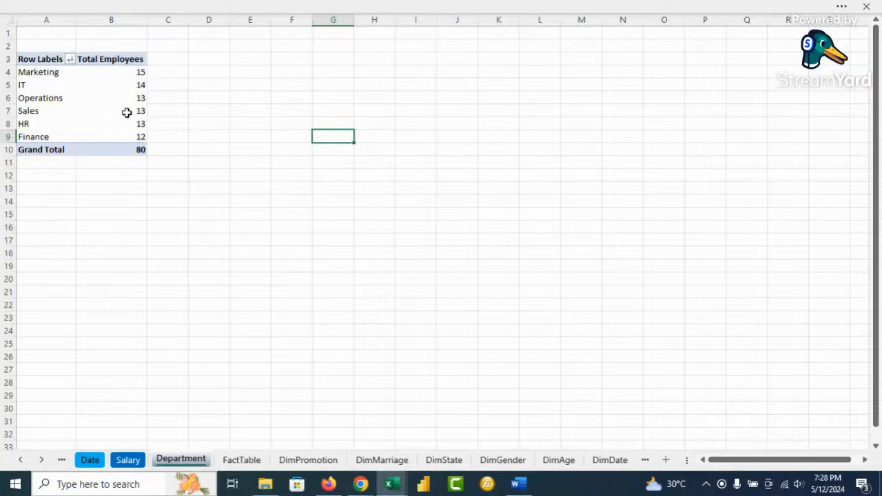
mouse_move(136, 118)
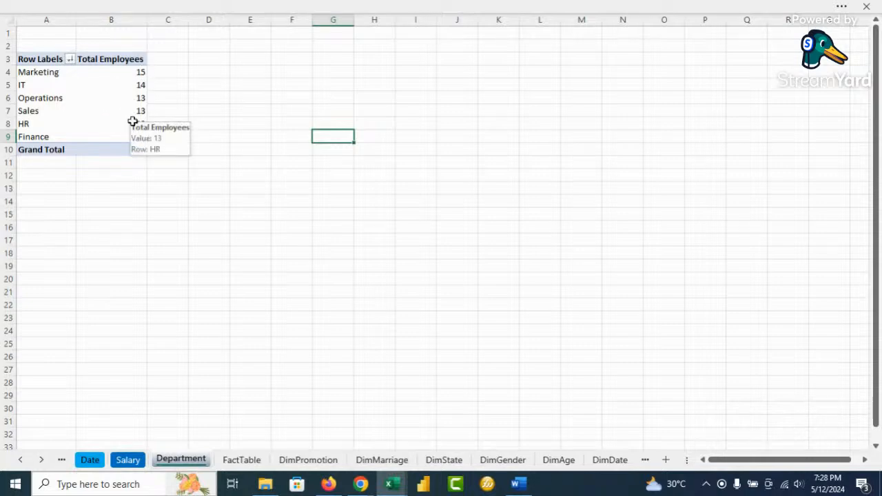
Step: Go back through the sheet tabs to Cleaned Data to review the colour-coded pivot sheets
left_click(20, 459)
left_click(20, 460)
left_click(20, 460)
left_click(20, 460)
left_click(20, 460)
left_click(20, 459)
left_click(20, 460)
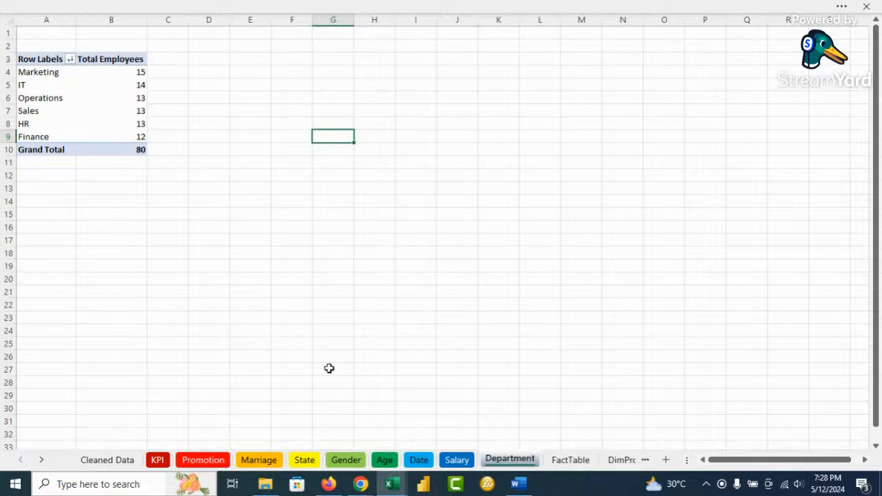
Step: Switch to the StreamYard studio and choose the layout with the camera as a small inset over the shared screen
left_click(360, 484)
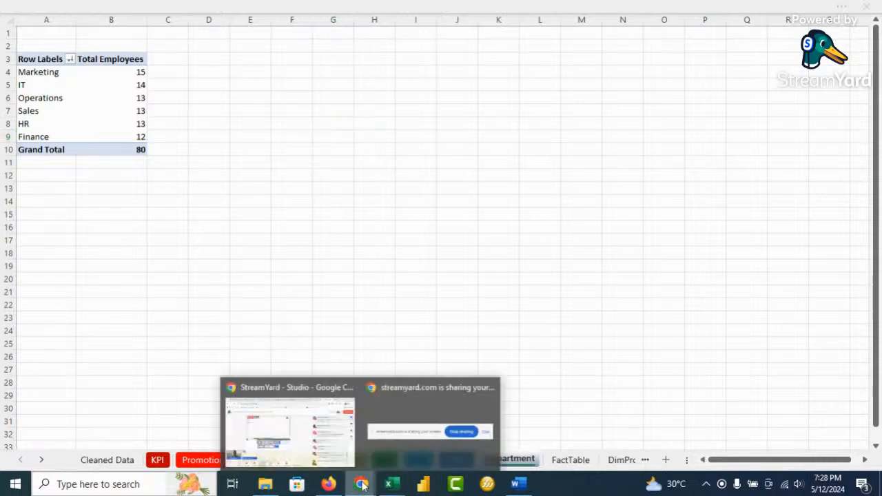
left_click(301, 441)
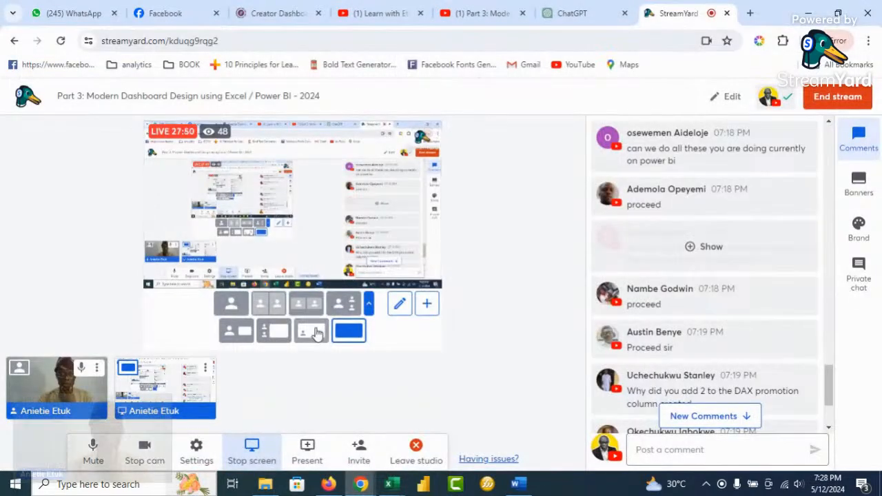
left_click(315, 334)
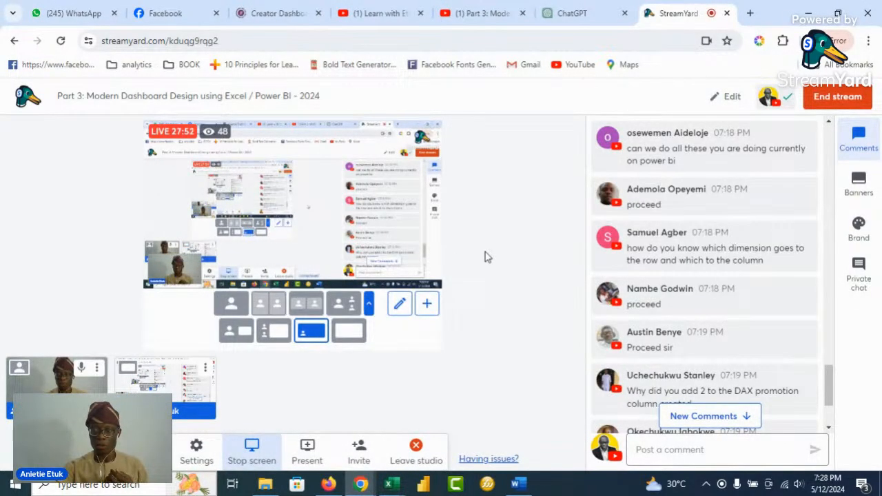
Step: Find the viewer comment about adding up the Employee and set the stream layout to a large camera beside the shared screen
left_click_drag(829, 374, 830, 408)
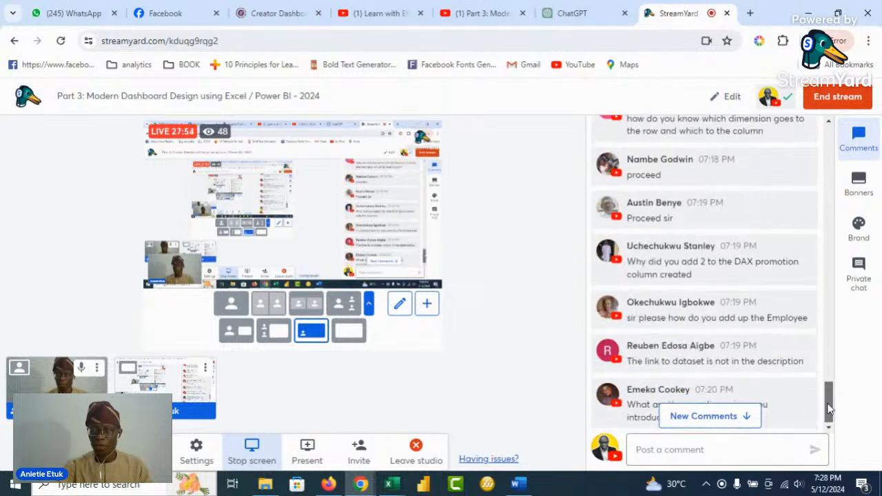
left_click(787, 301)
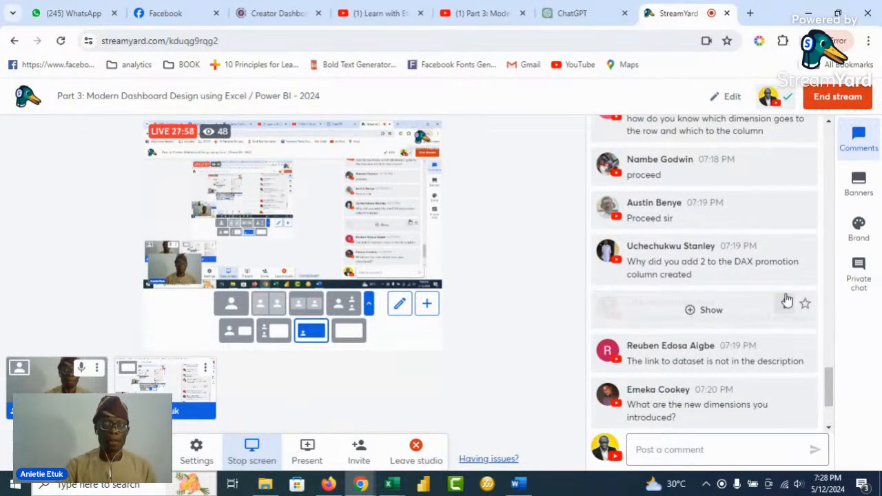
left_click(786, 302)
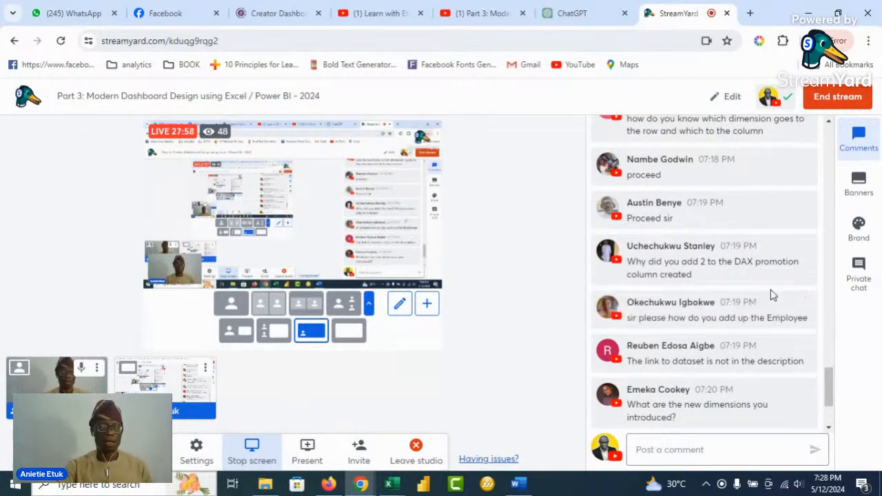
left_click(234, 331)
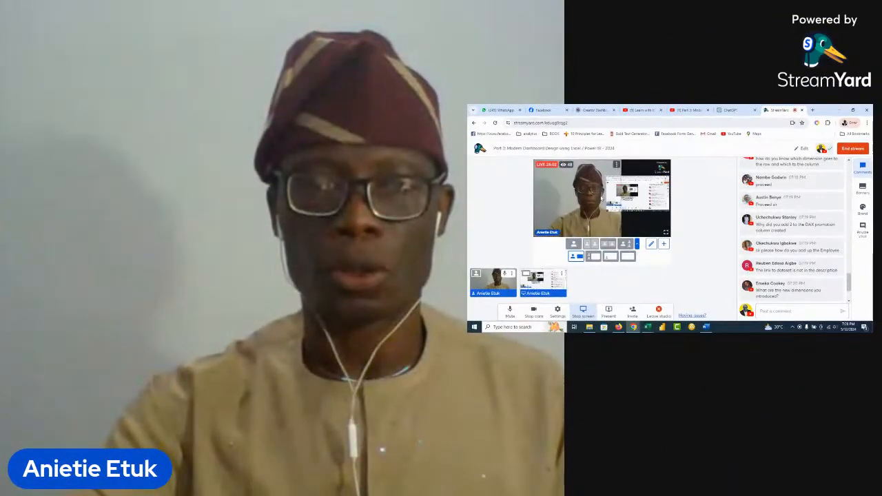
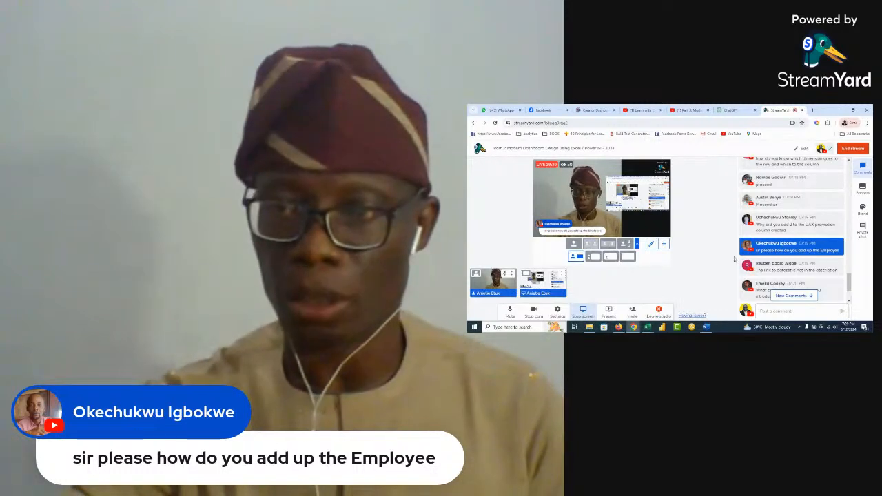
Step: Display in turn the viewer comments on the missing dataset link, the new dimensions introduced and how to get the file
left_click(796, 269)
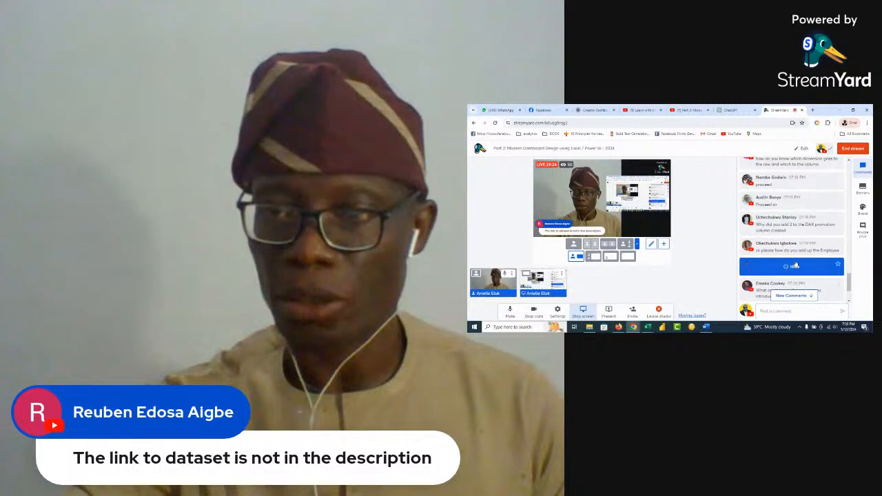
scroll(796, 266, "down", 3)
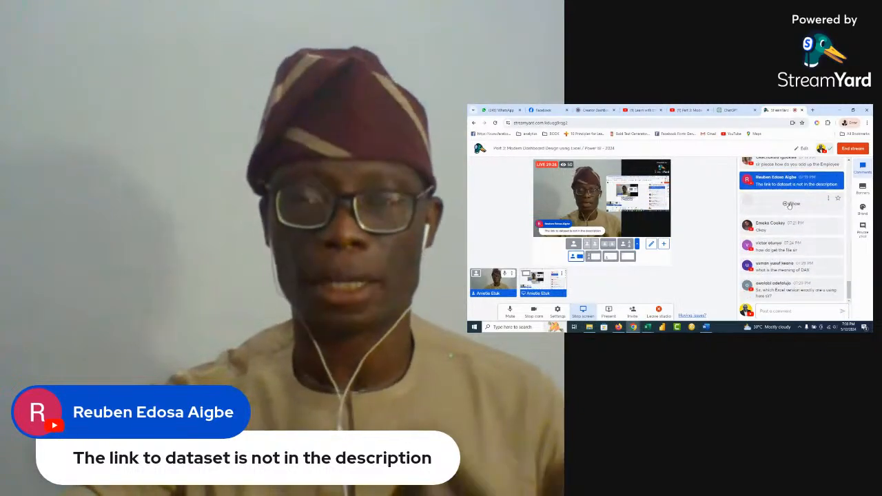
left_click(792, 204)
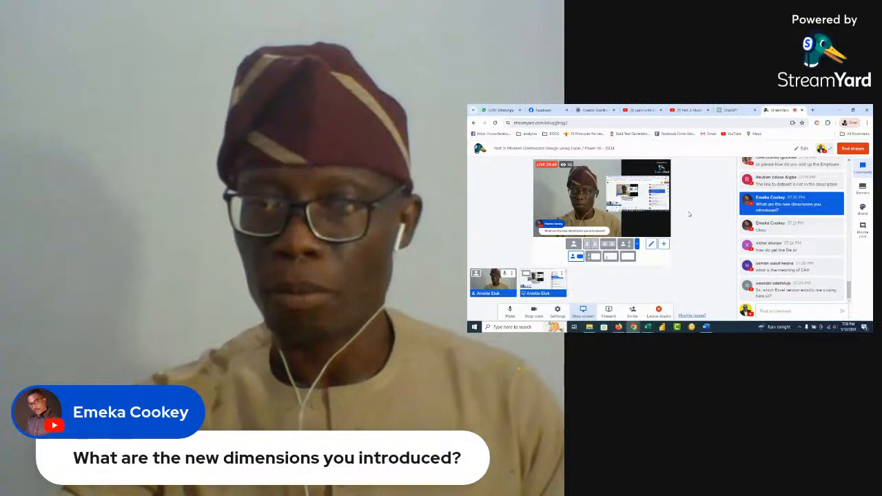
left_click(786, 247)
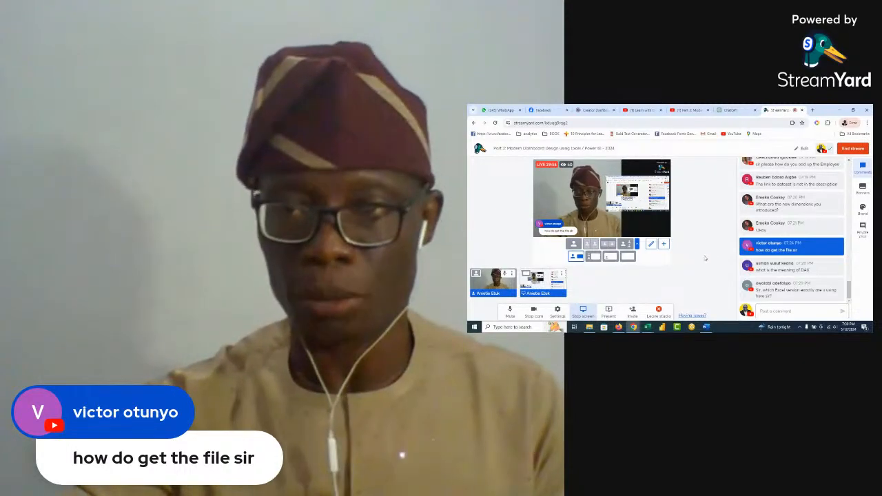
Step: Display in turn the comments on the meaning of DAX, the Excel version, adding another dimension table and the Excel 2021 reply
left_click(799, 268)
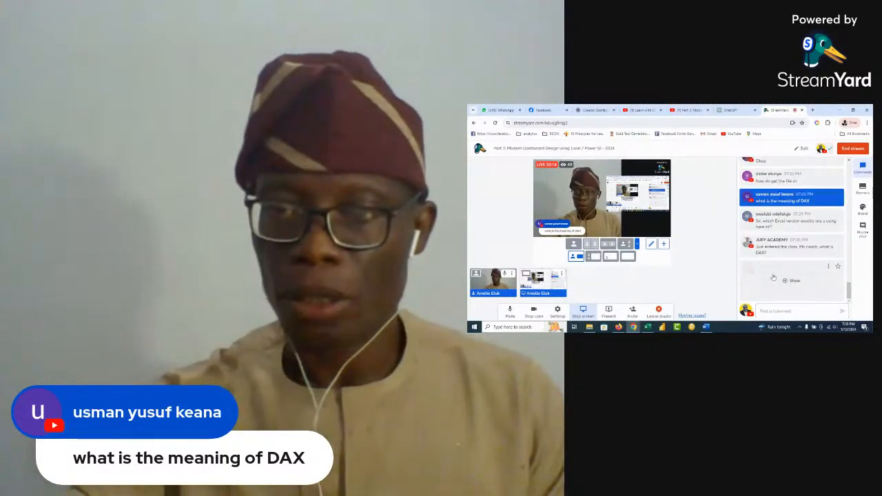
left_click(792, 221)
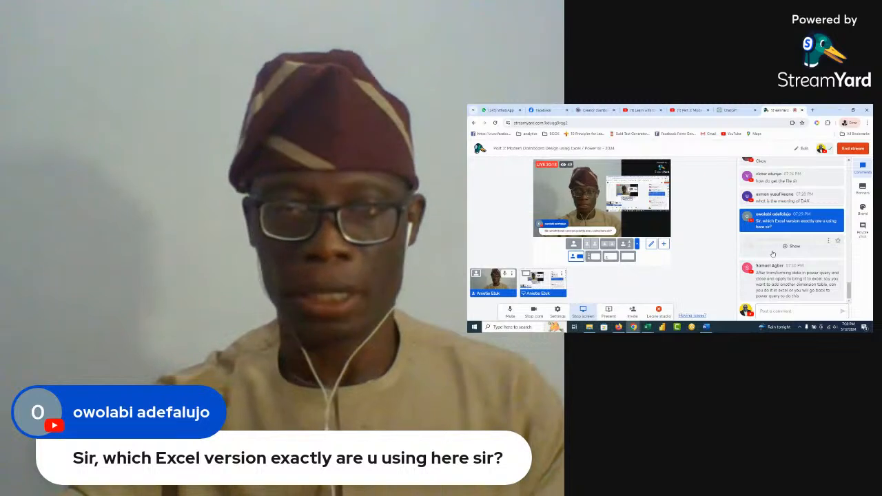
left_click(794, 246)
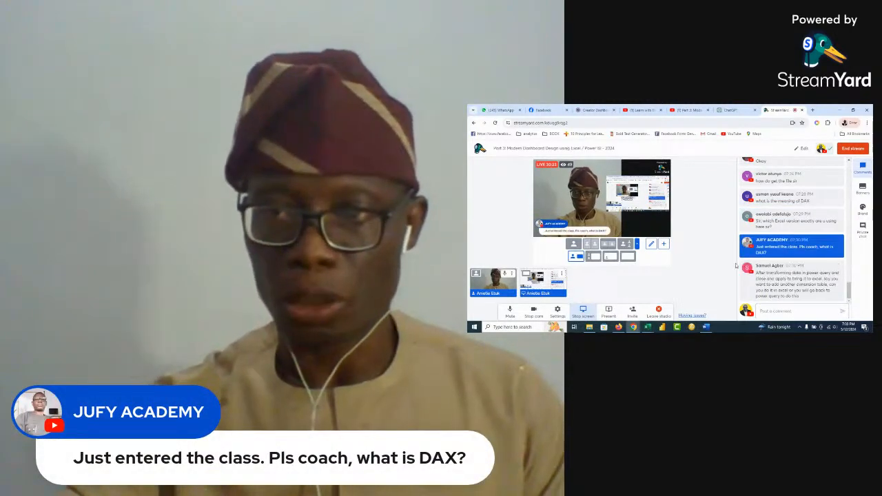
mouse_move(742, 265)
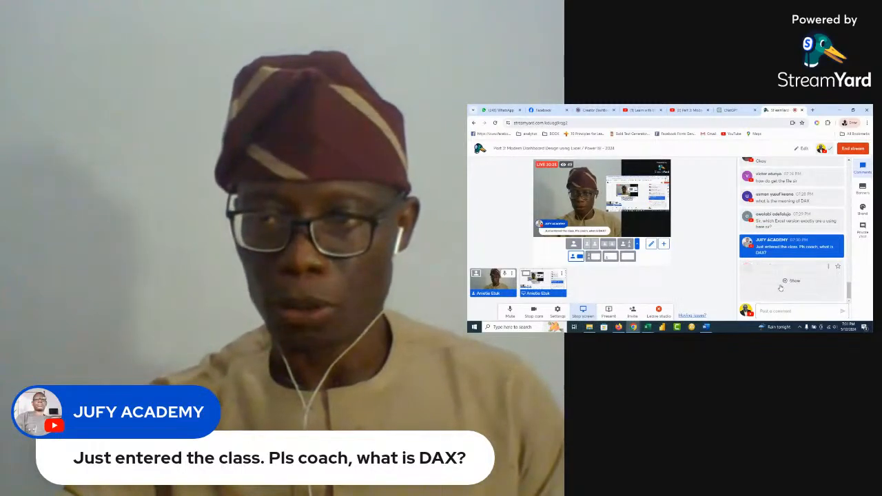
left_click(792, 261)
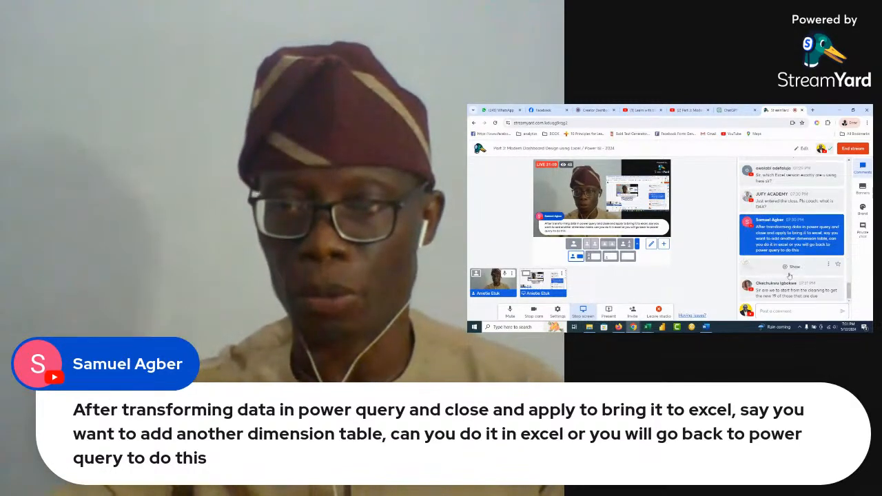
left_click(794, 267)
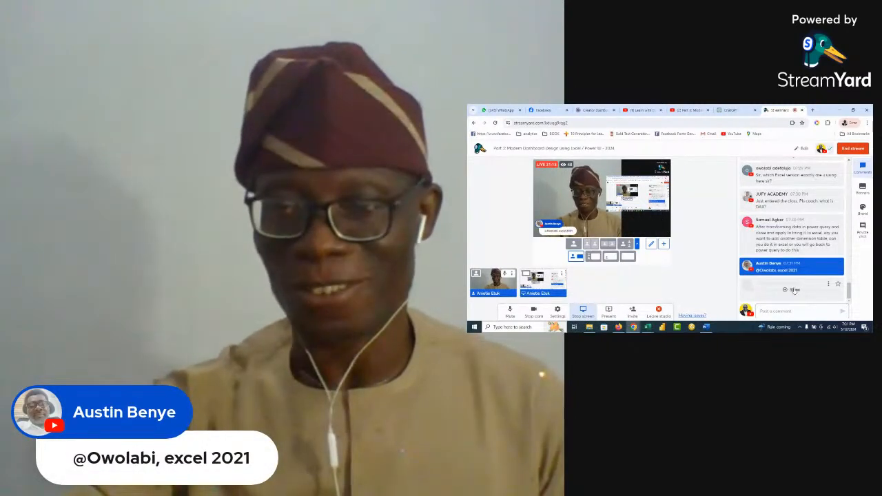
Step: Display in turn the viewer comments on starting from the cleaning to get the new 19, downloading the file and what a dimension is
left_click(793, 289)
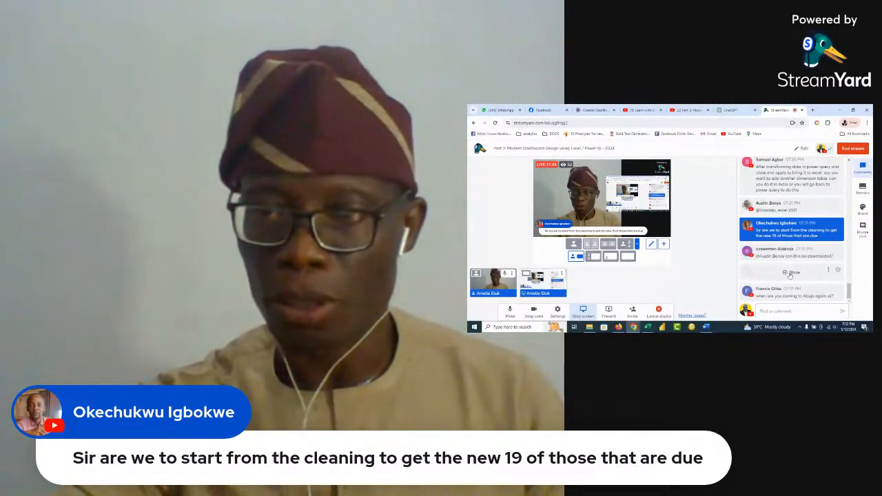
left_click(791, 273)
left_click(794, 253)
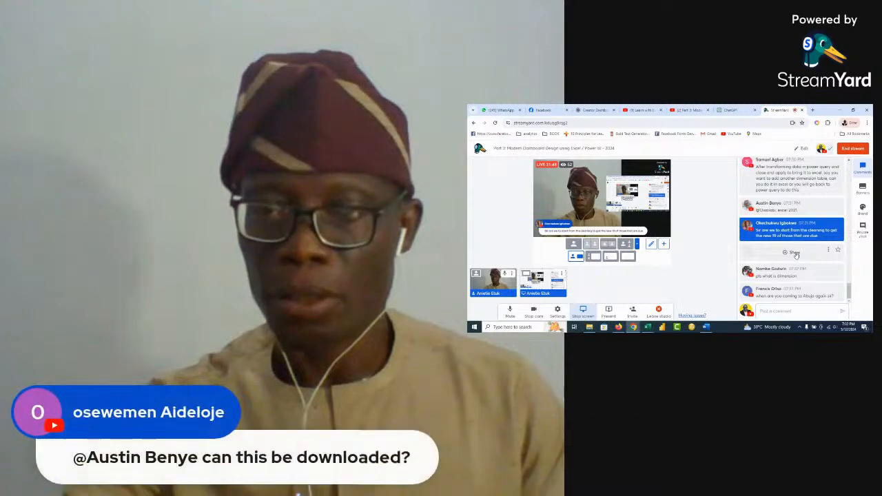
left_click(792, 272)
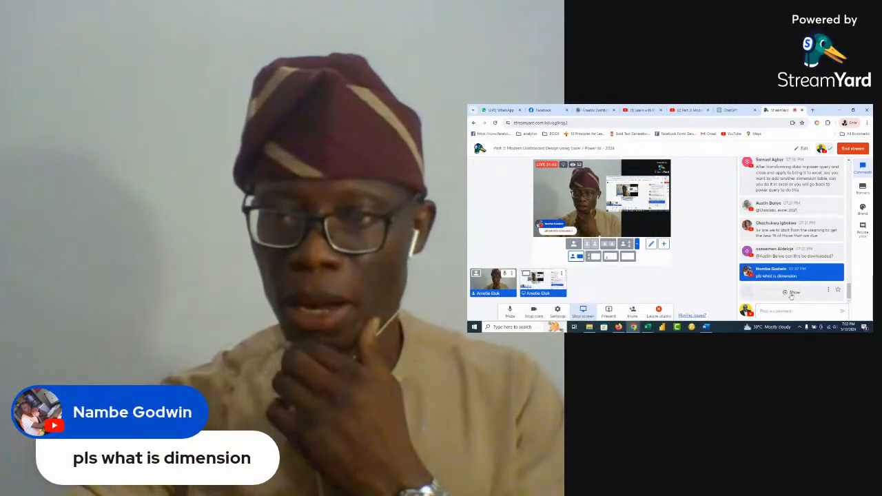
left_click(793, 293)
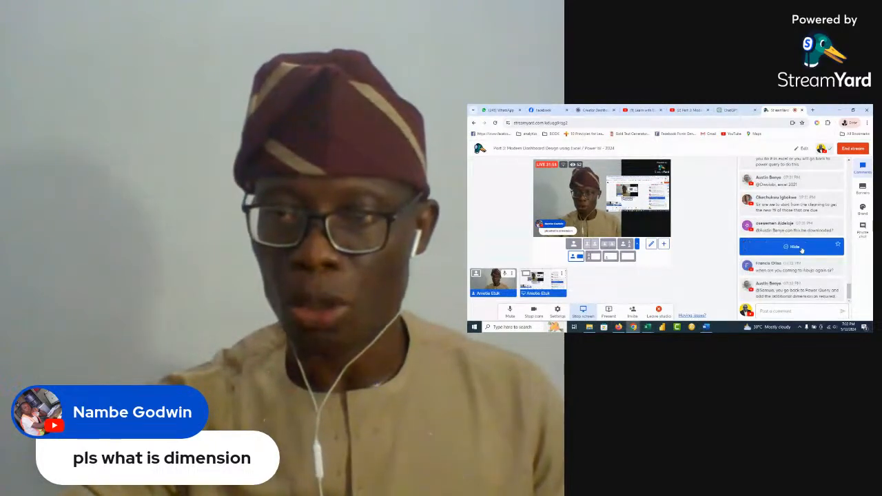
Step: Display the dimension question again, the Abuja visit question and the Power Query reply in turn, and clear the comment from the stream
left_click(795, 265)
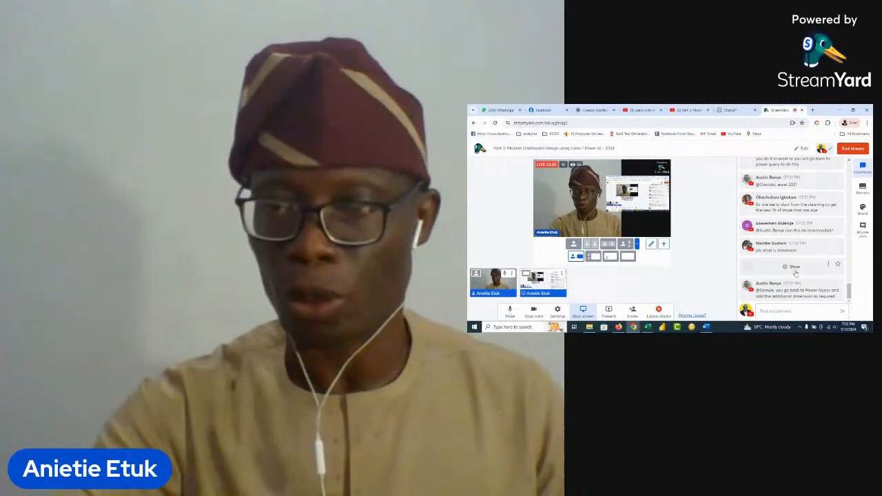
left_click(799, 250)
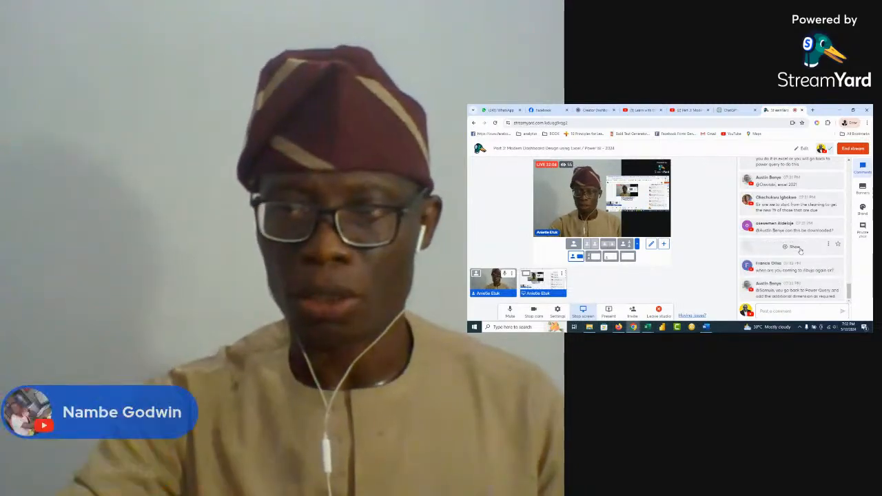
left_click(797, 270)
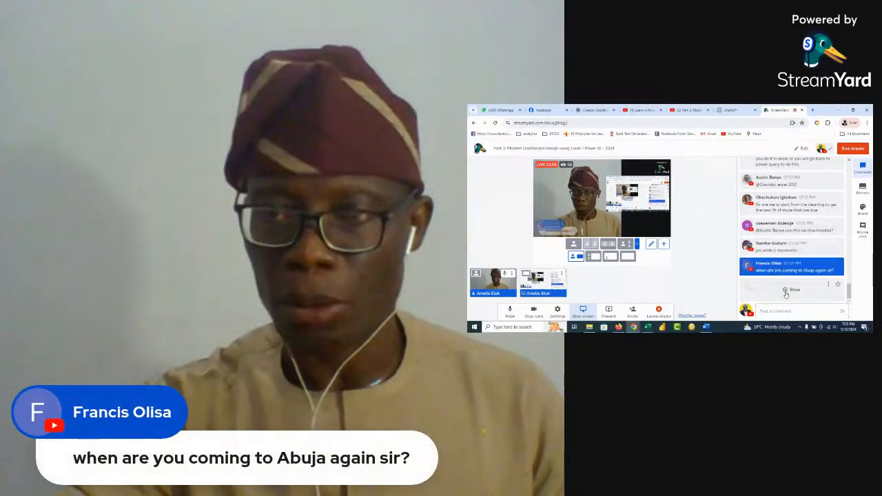
left_click(790, 295)
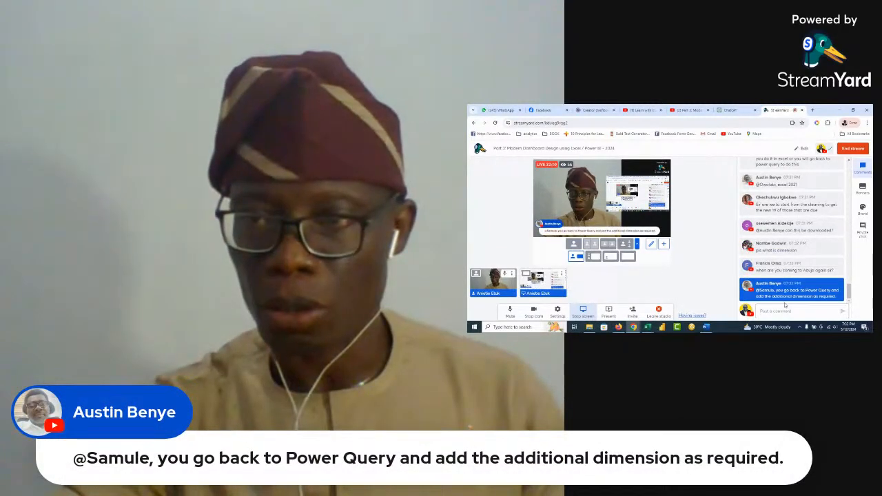
left_click(792, 290)
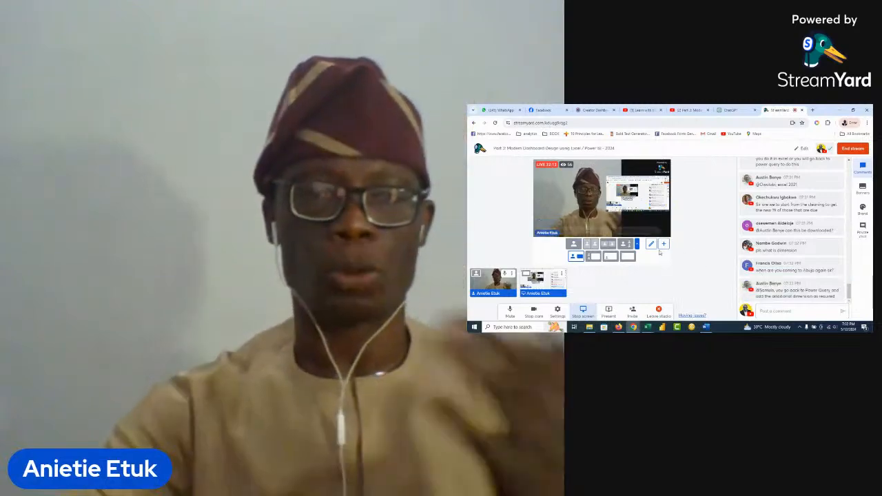
Step: Set the stream layout to the shared screen only, switch to the Excel workbook and show the KPI sheet
left_click(626, 257)
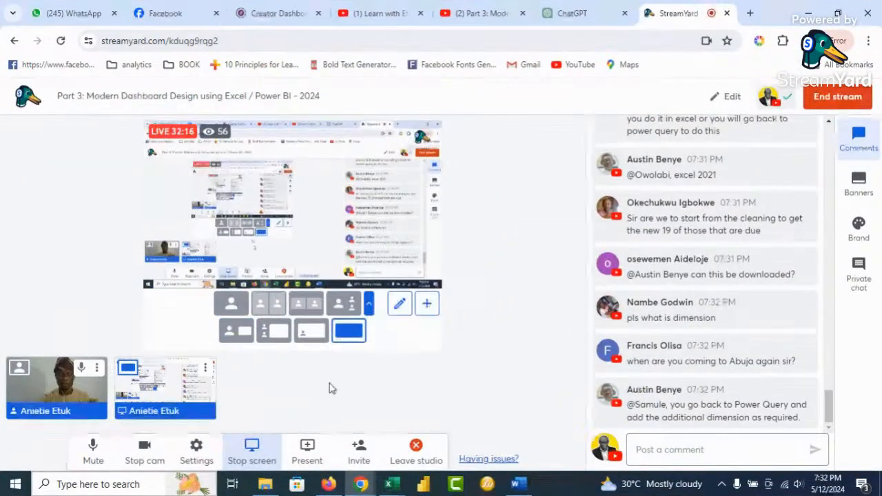
mouse_move(390, 484)
left_click(441, 428)
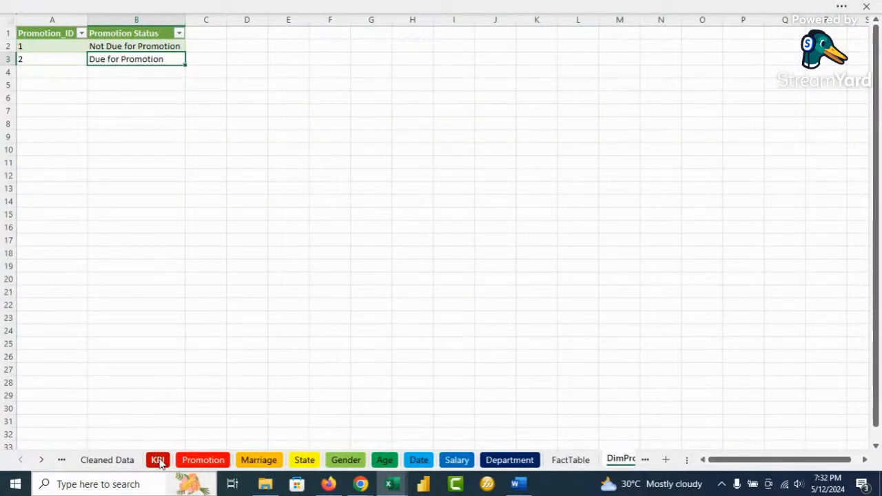
left_click(158, 459)
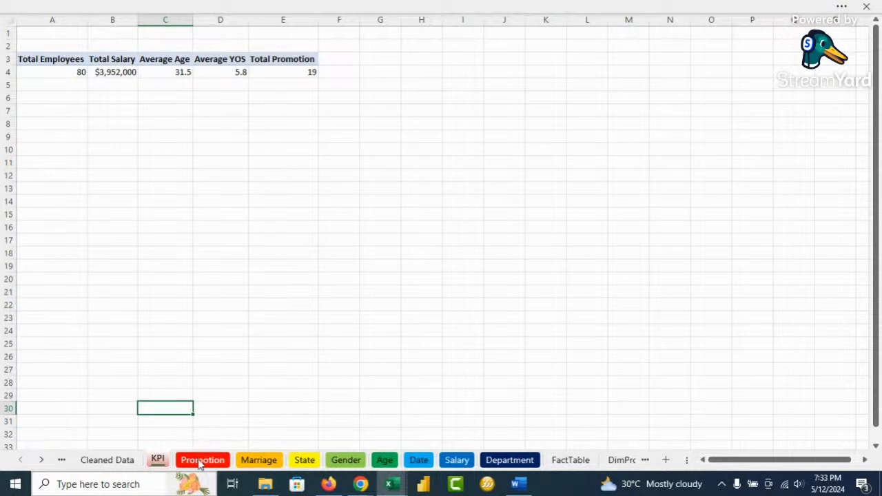
Step: Insert a clustered column PivotChart from the Promotion sheet's pivot table and place it beside the table
left_click(201, 460)
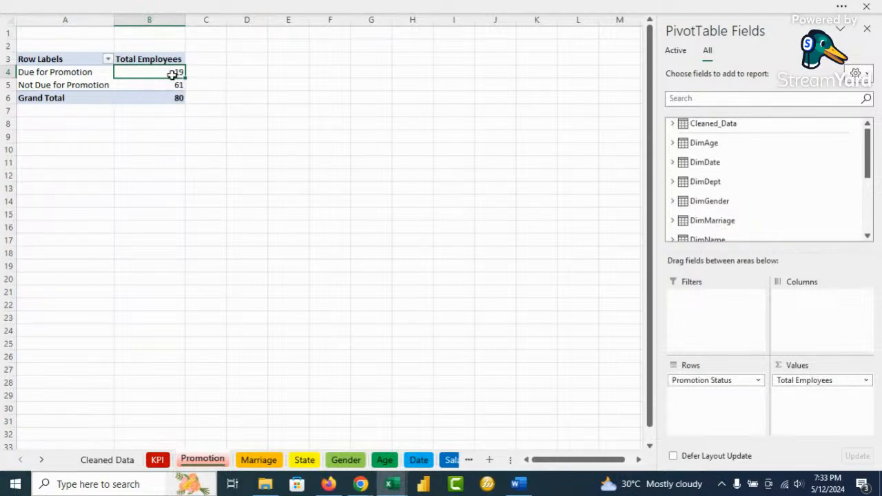
left_click(290, 6)
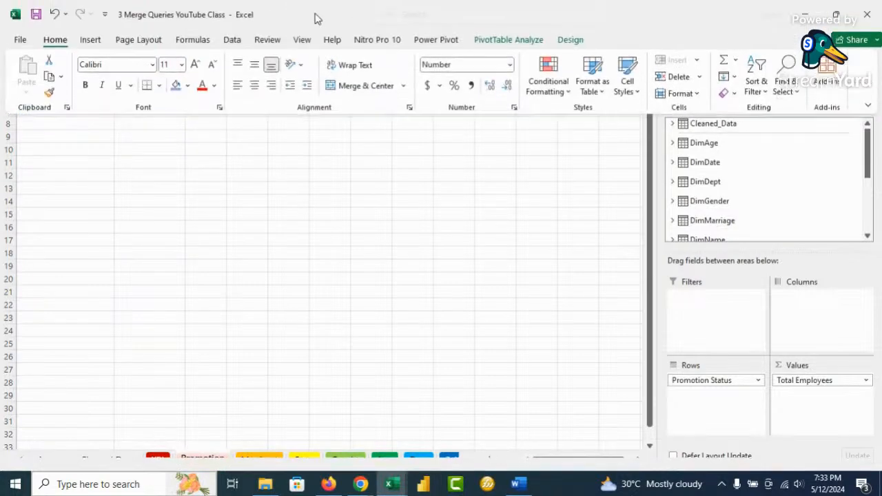
left_click(499, 42)
left_click(670, 82)
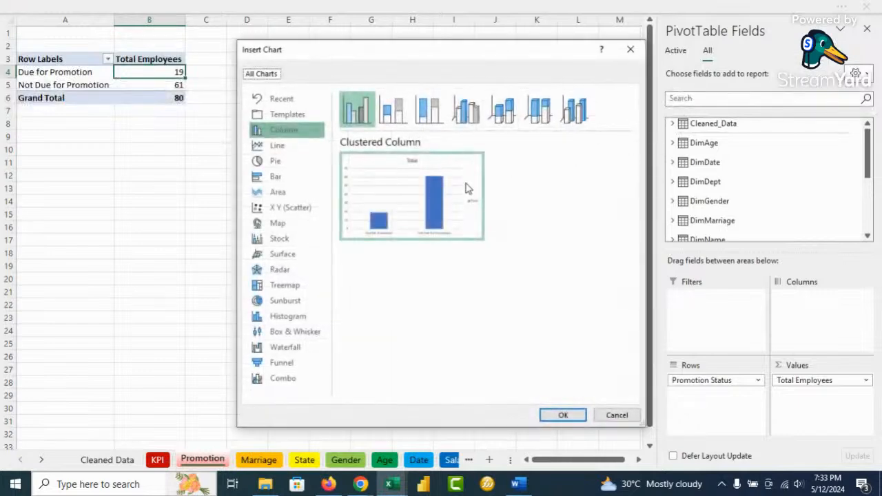
left_click(549, 415)
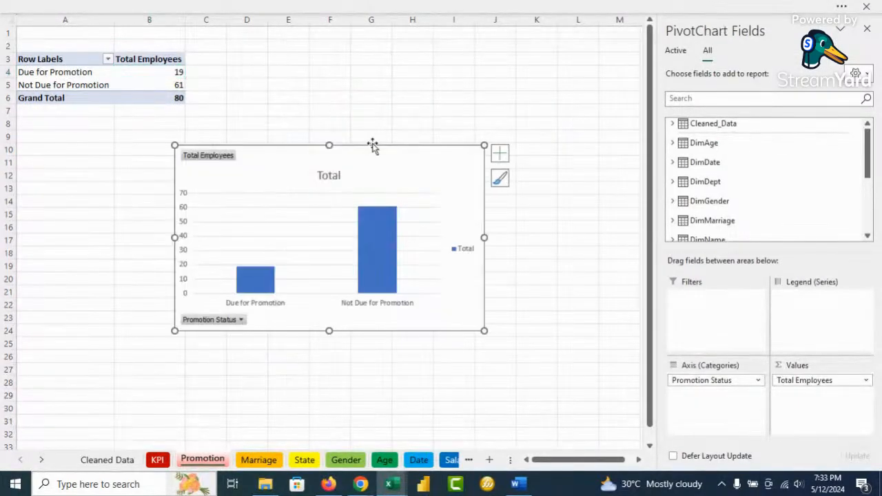
left_click_drag(308, 158, 339, 52)
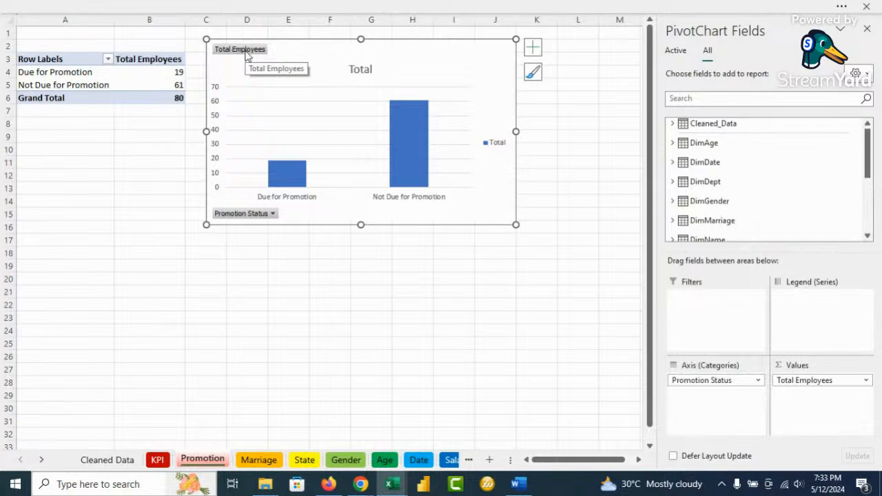
Step: Hide all field buttons on the promotion chart
right_click(245, 51)
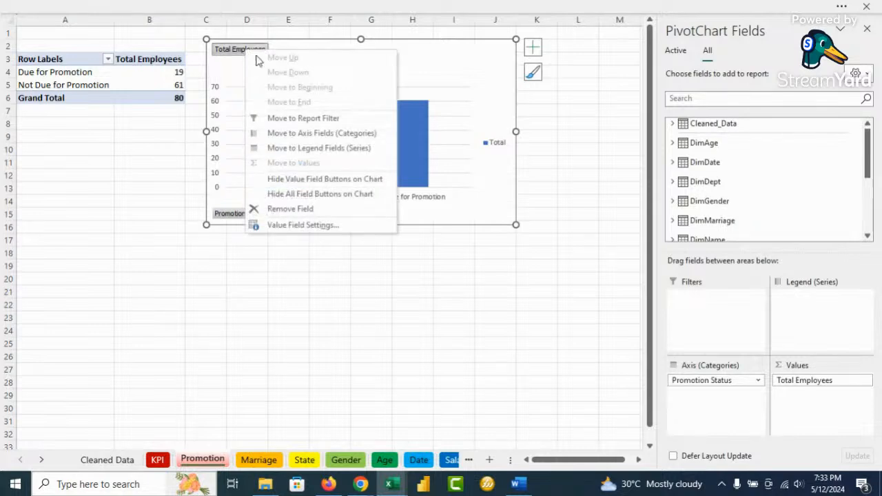
right_click(225, 51)
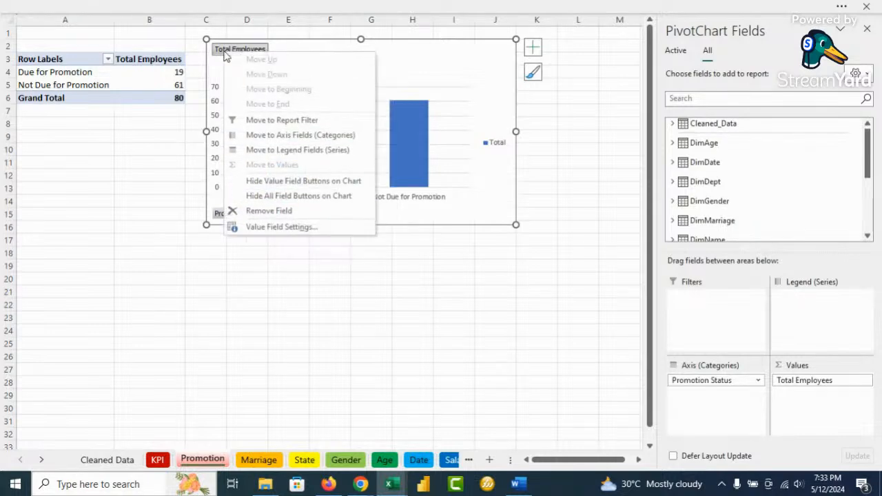
left_click(296, 196)
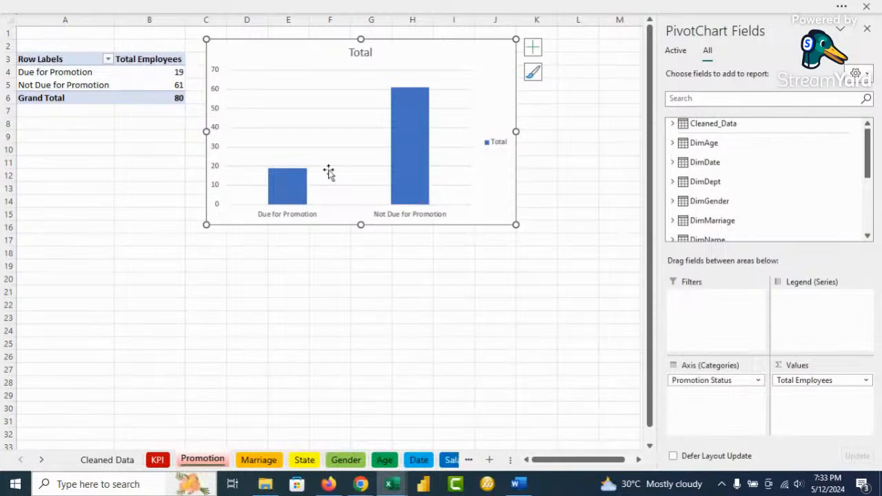
Step: Delete the legend, the vertical axis and the gridlines from the promotion chart
left_click(495, 147)
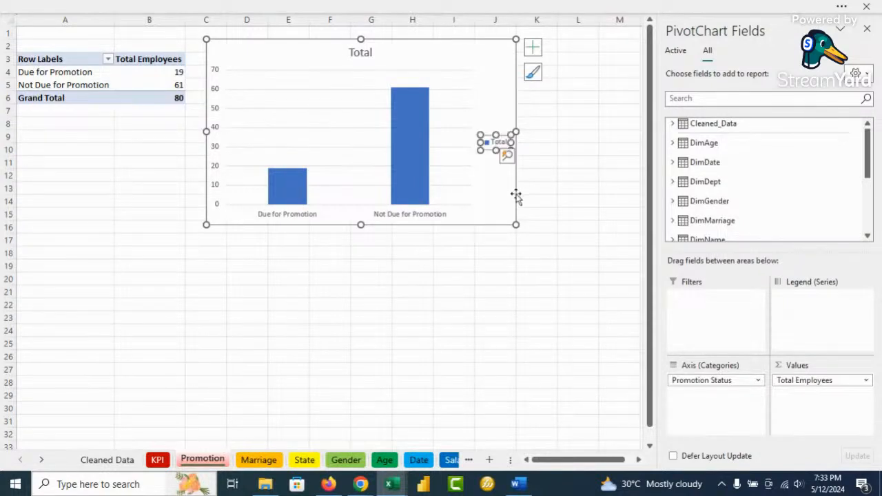
key("Delete")
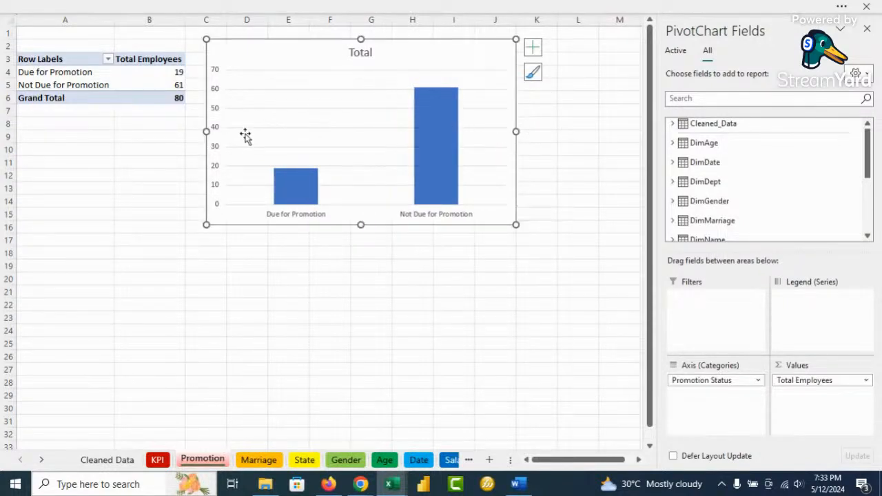
left_click(215, 132)
key("Delete")
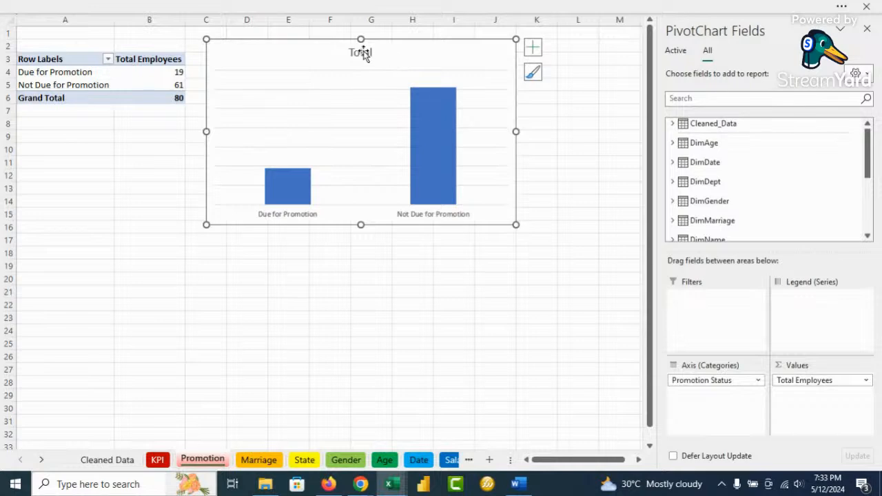
left_click(410, 71)
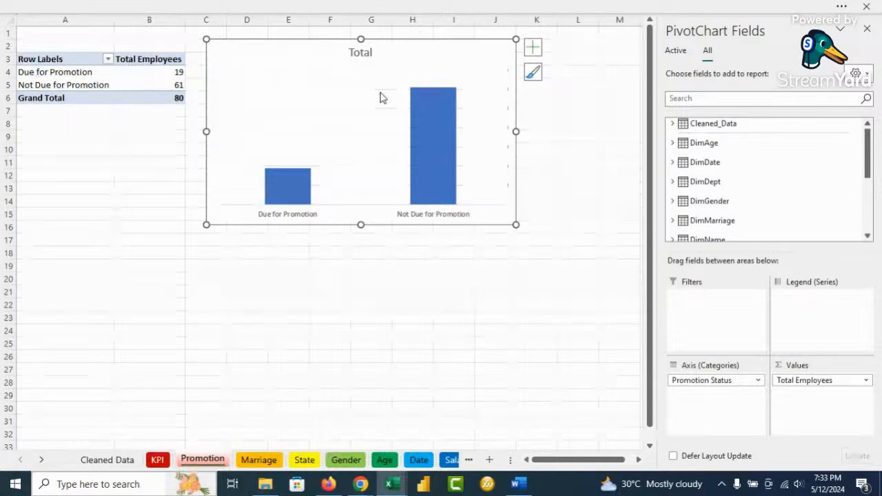
Step: Add data labels to the promotion chart's columns and move the chart slightly lower on the sheet
right_click(443, 132)
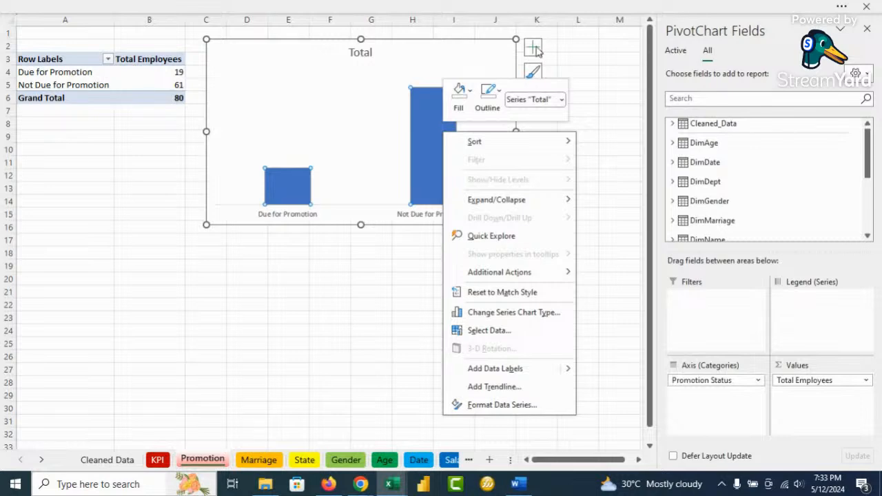
left_click(535, 48)
left_click(564, 102)
left_click_drag(409, 53, 416, 78)
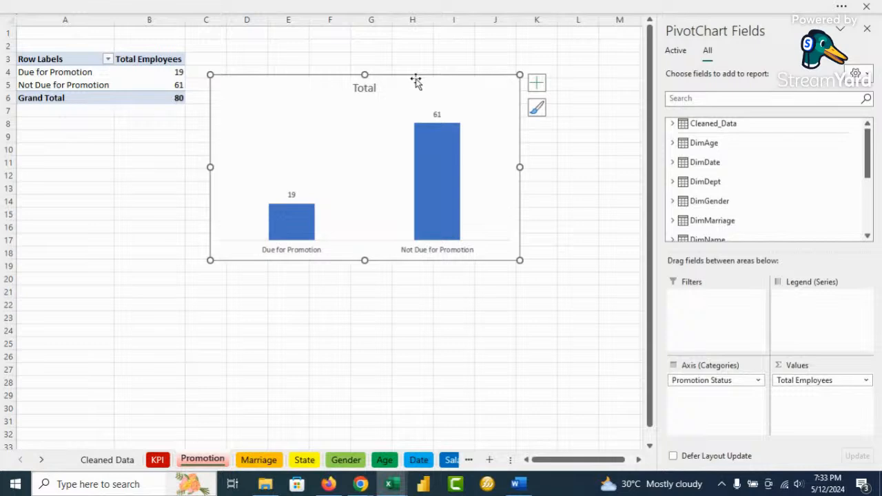
Step: Delete the promotion chart's title and deselect the chart
left_click(364, 89)
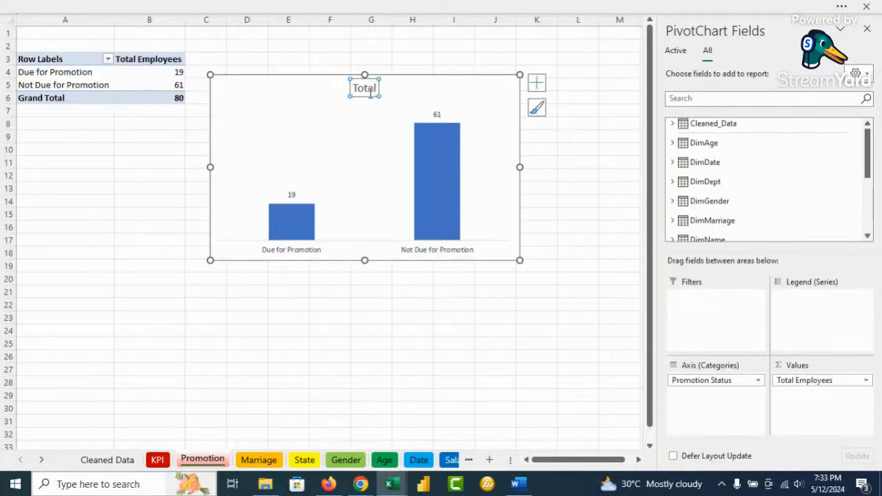
key("Delete")
left_click(365, 316)
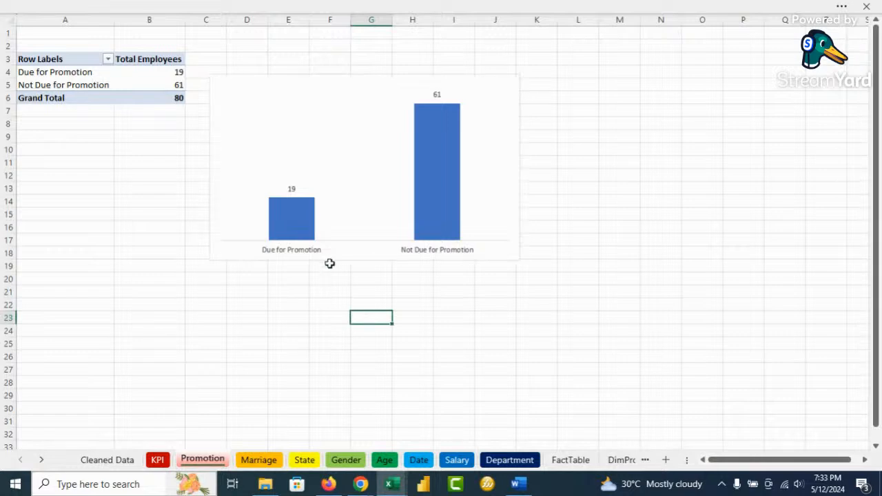
Step: Insert a doughnut PivotChart from the Marriage sheet's pivot table and place it beside the table
left_click(254, 461)
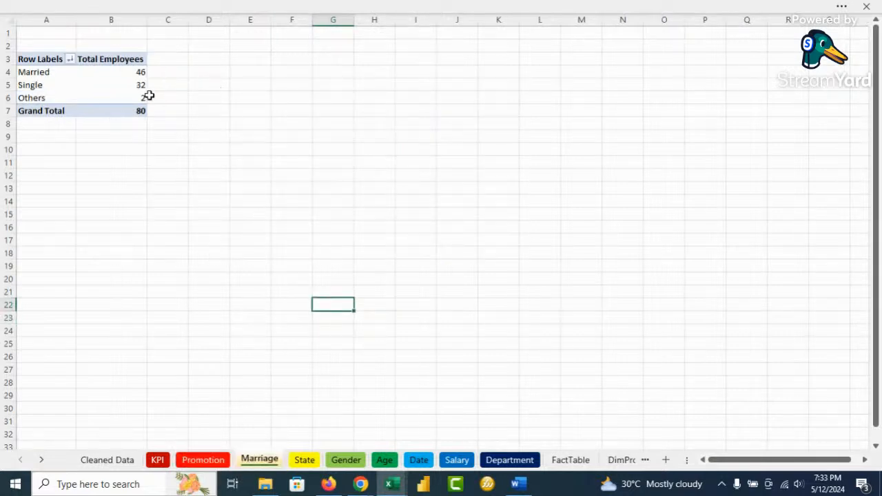
left_click(133, 97)
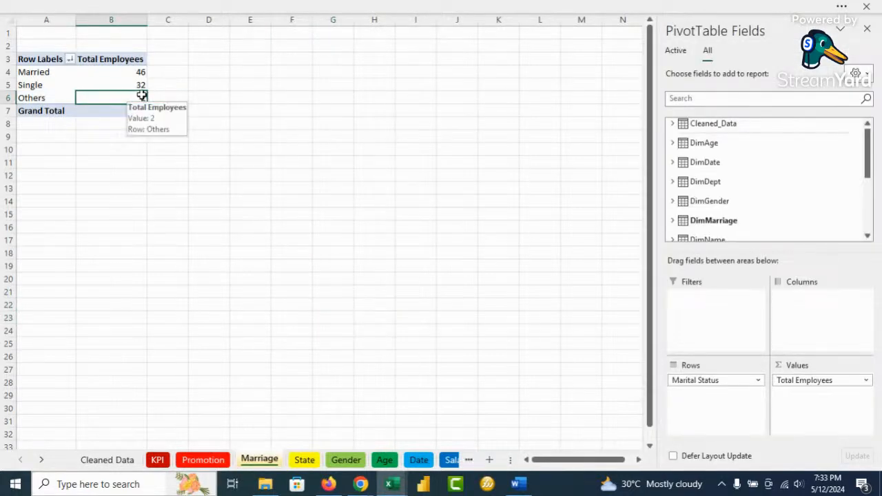
left_click(326, 10)
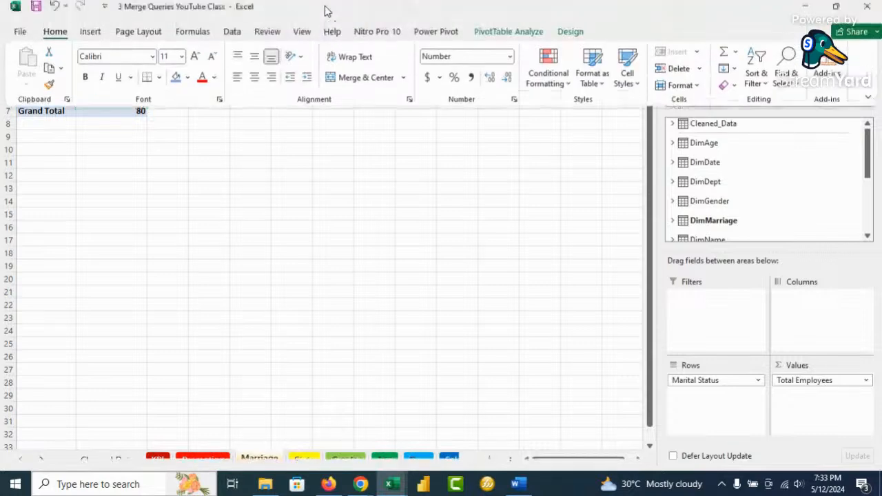
left_click(502, 41)
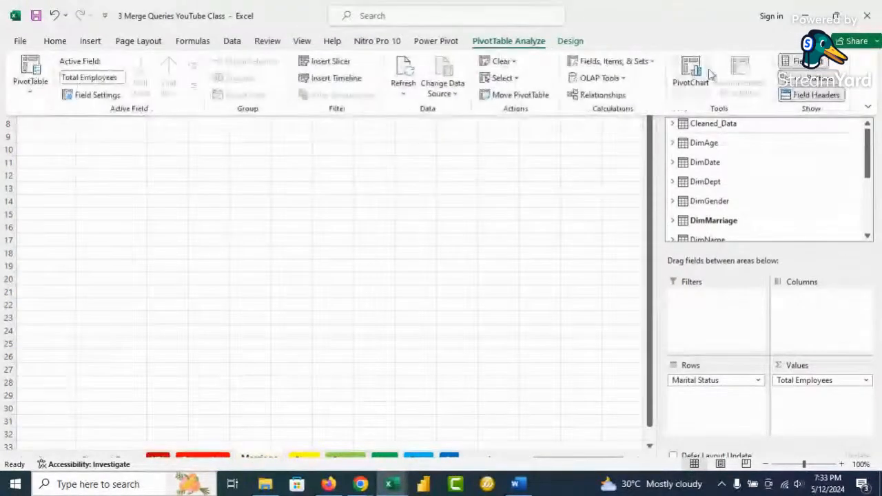
left_click(690, 69)
left_click(262, 161)
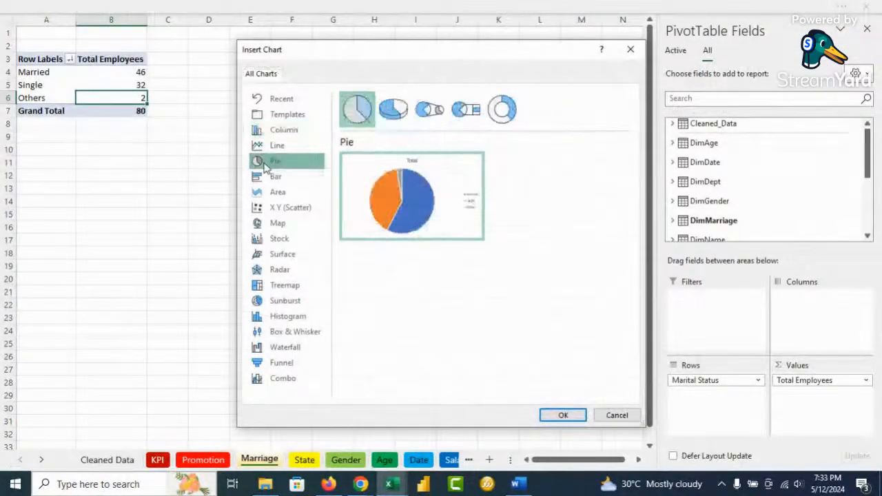
left_click(501, 109)
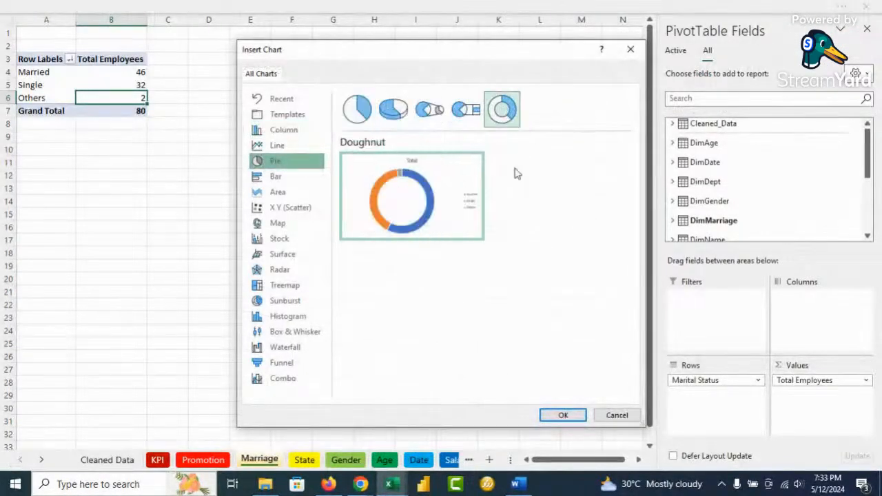
left_click(563, 414)
left_click_drag(390, 158, 417, 55)
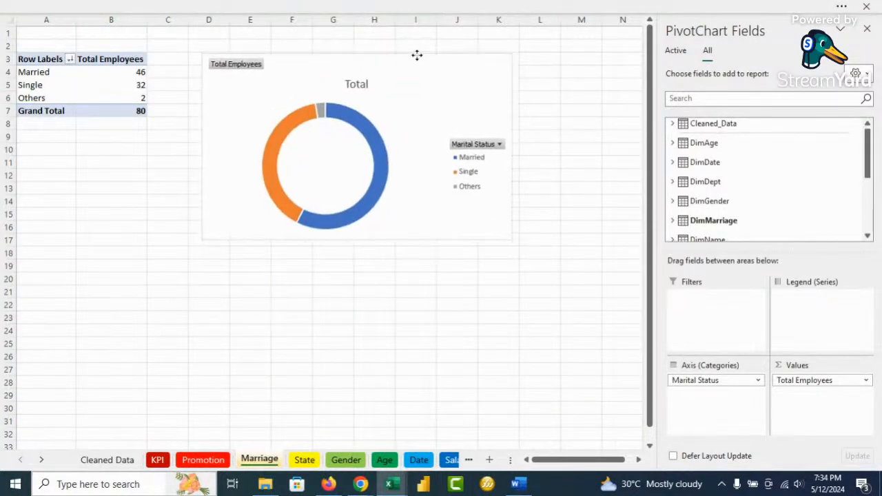
Step: Hide all field buttons on the marital status doughnut chart and remove its title
right_click(241, 67)
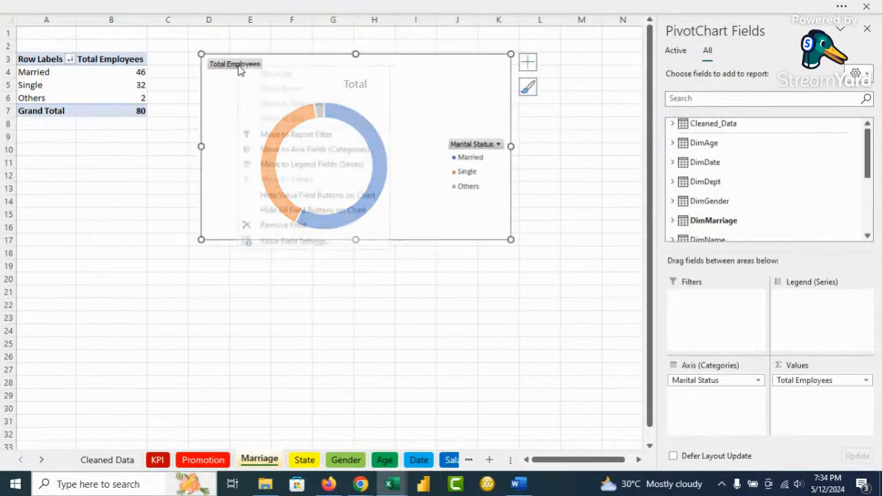
left_click(307, 210)
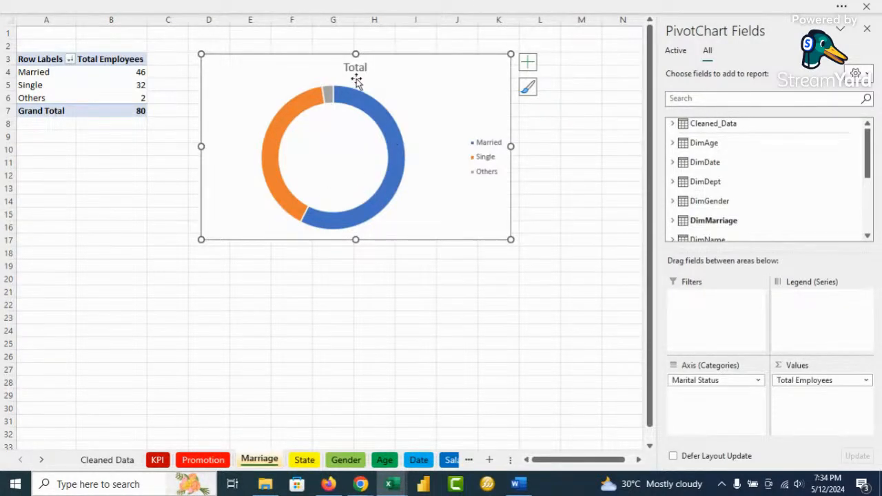
left_click(527, 66)
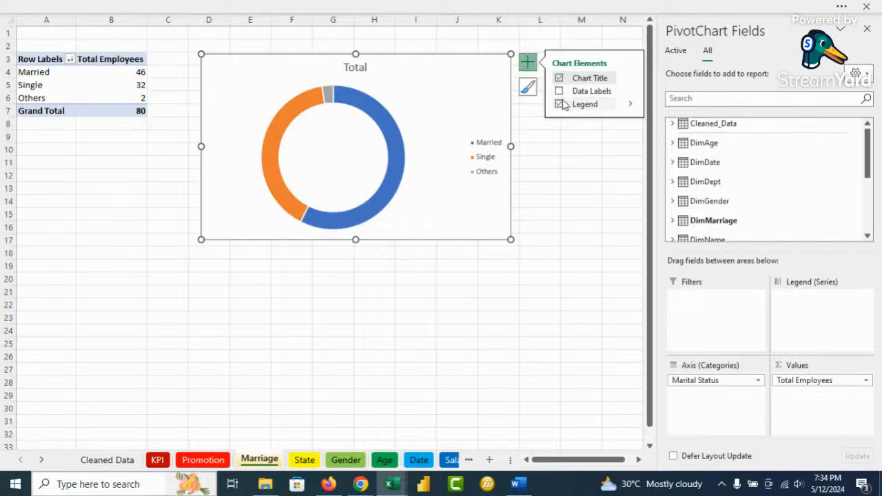
left_click(558, 78)
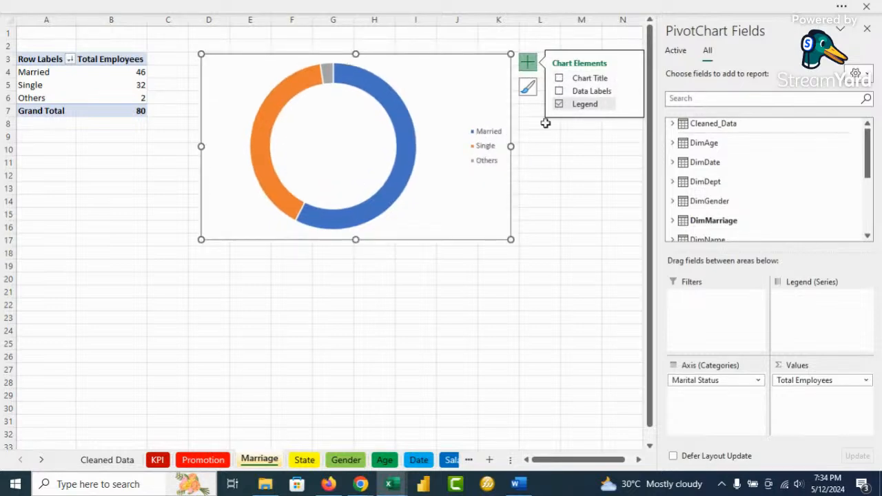
Step: Place the doughnut chart's legend at the bottom and deselect the chart
left_click(631, 105)
left_click(680, 154)
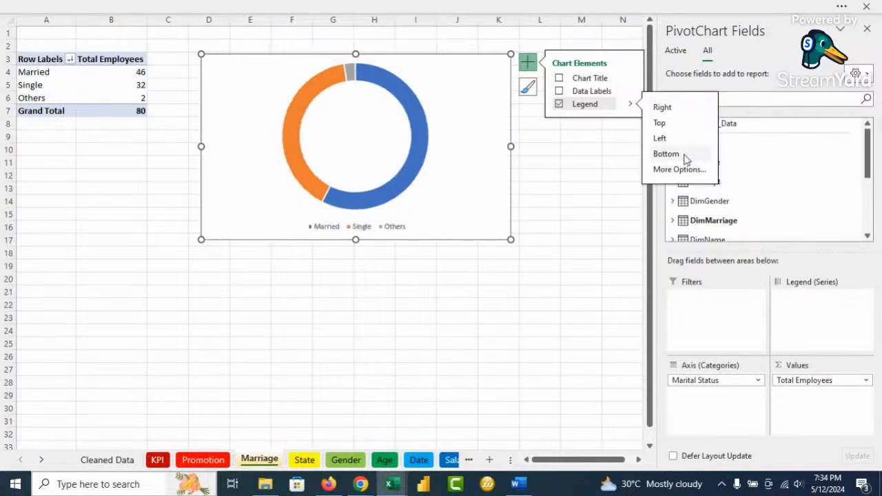
left_click(447, 305)
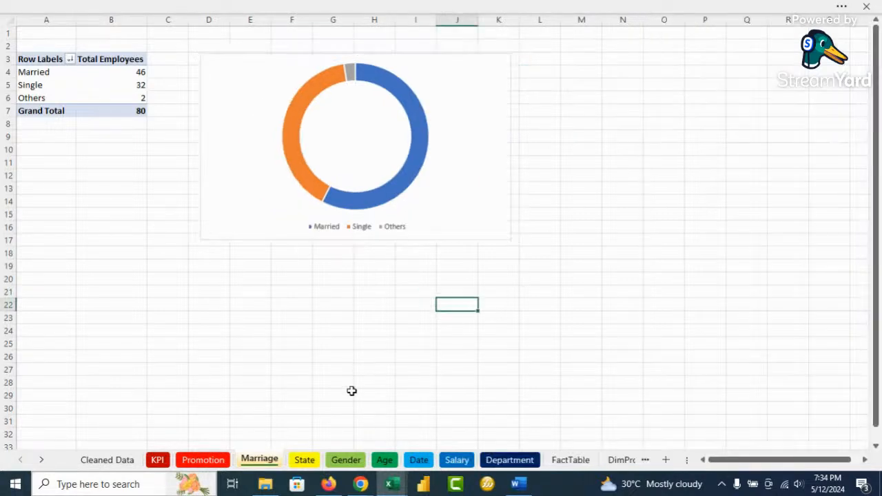
Step: Insert a clustered bar PivotChart from the pivot table on the State sheet
left_click(304, 460)
left_click(329, 216)
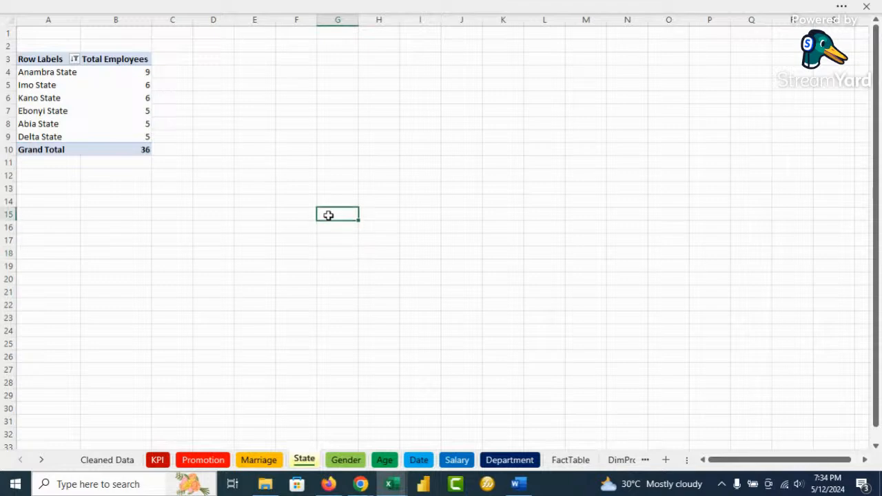
left_click(134, 102)
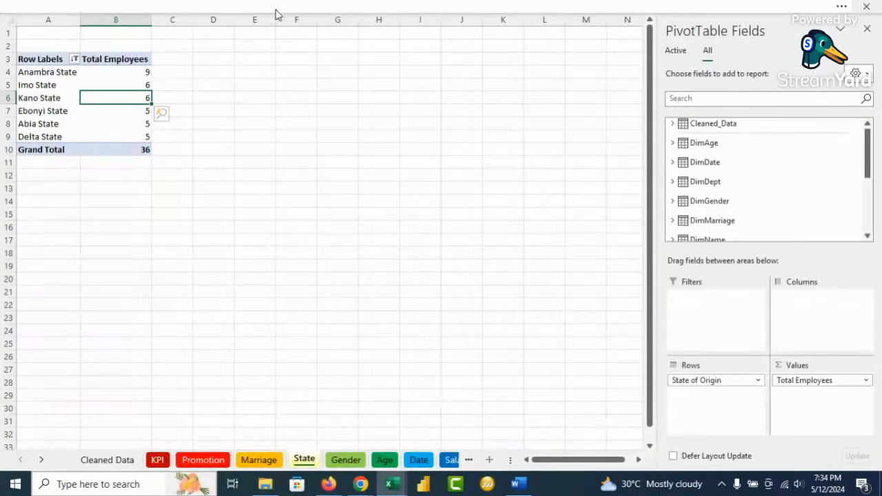
left_click(278, 10)
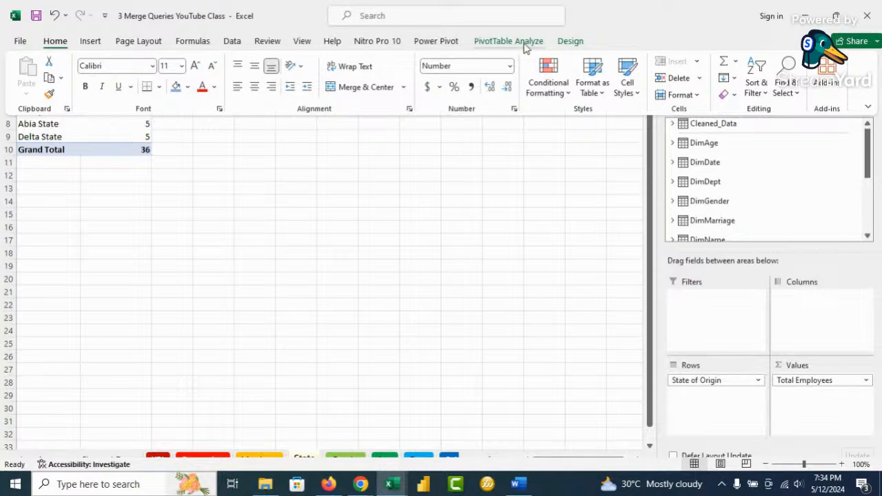
left_click(522, 43)
left_click(689, 73)
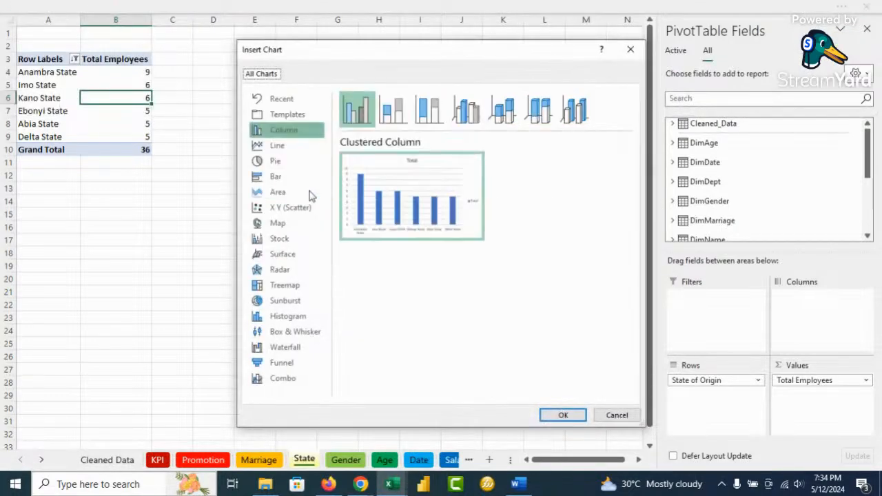
left_click(287, 177)
mouse_move(429, 175)
left_click(562, 415)
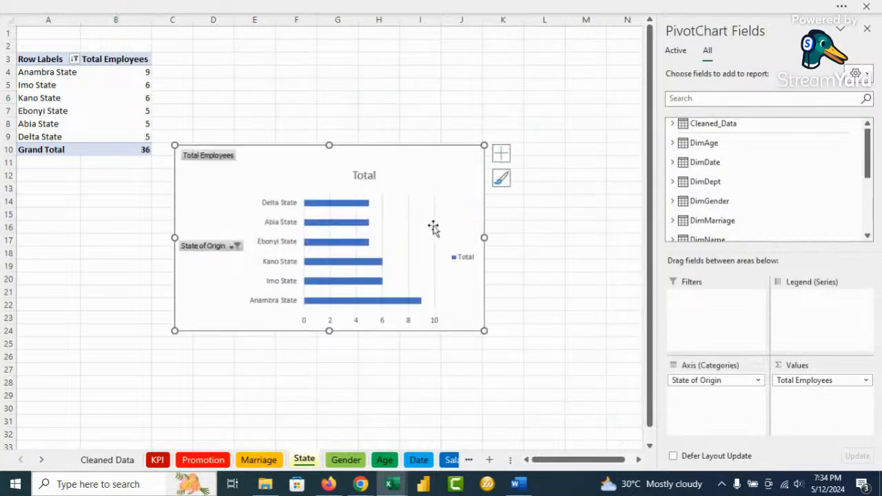
Step: Move the state bar chart up beside its pivot table and hide all its field buttons
left_click_drag(405, 160, 446, 80)
right_click(258, 80)
left_click(324, 219)
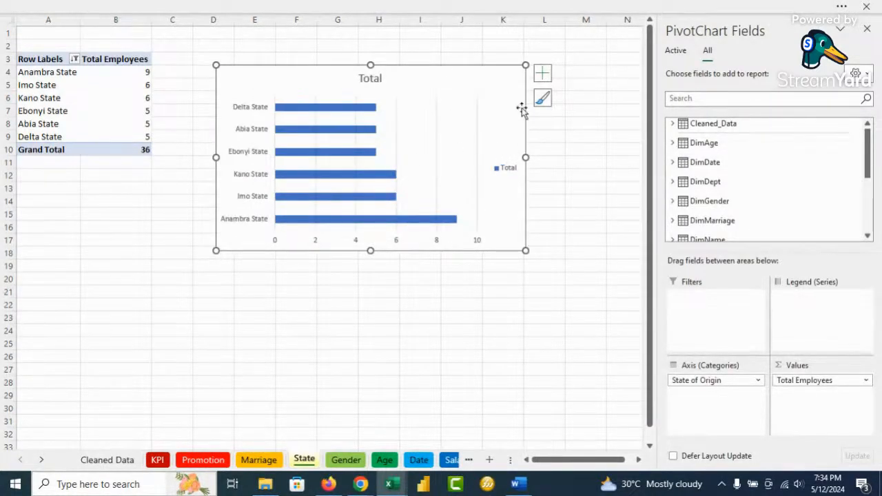
Step: Remove the state chart's legend, gridlines and title, and add data labels to its bars
left_click(542, 74)
left_click(573, 179)
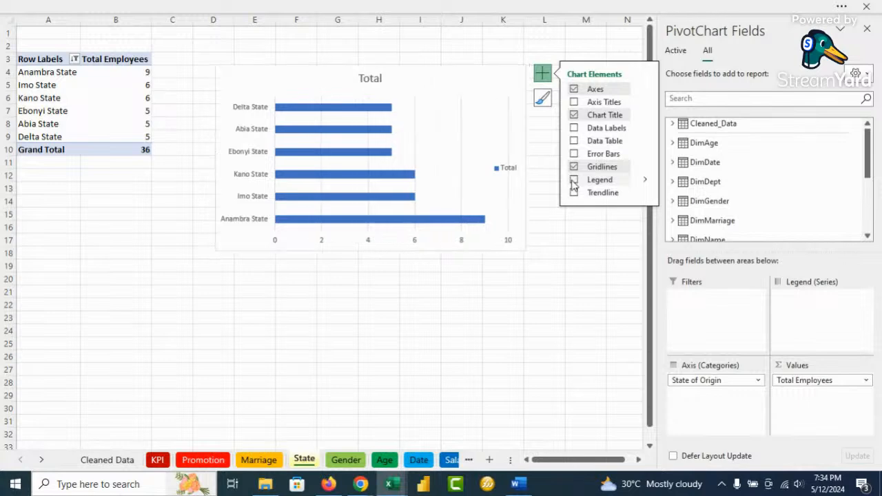
left_click(574, 166)
left_click(574, 127)
left_click(573, 115)
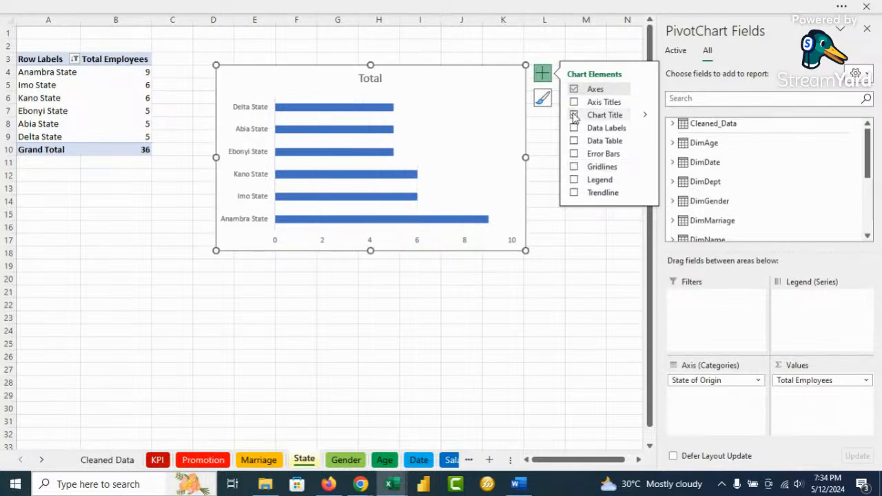
left_click(574, 129)
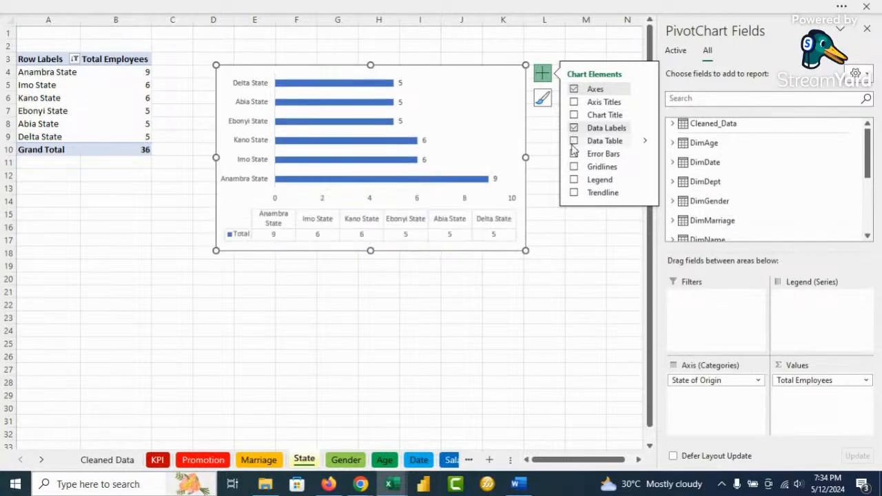
Step: Delete the state chart's horizontal value axis and deselect the chart
left_click(464, 245)
key("Delete")
left_click(439, 303)
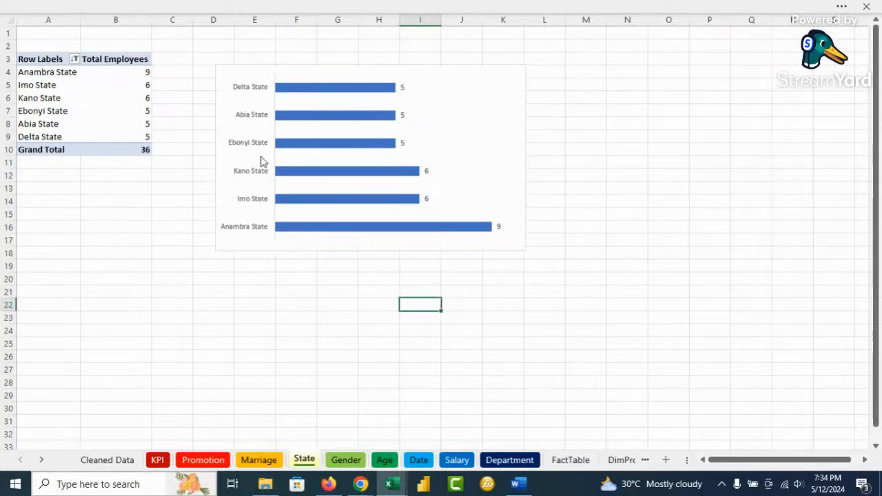
Step: Sort the State pivot table by Total Employees from smallest to largest
right_click(141, 88)
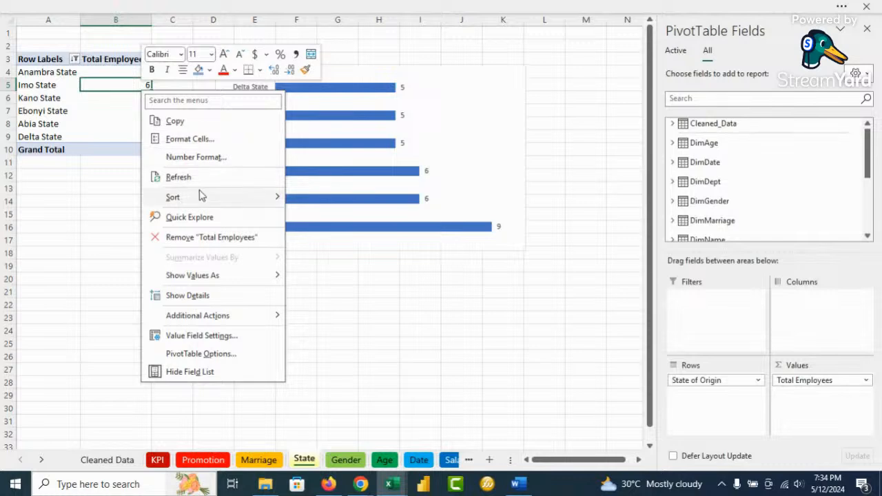
mouse_move(210, 197)
left_click(318, 199)
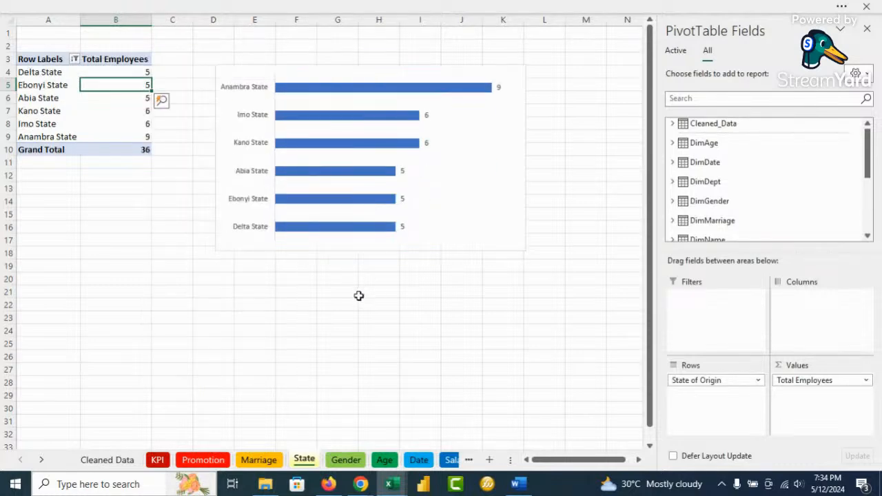
left_click(345, 459)
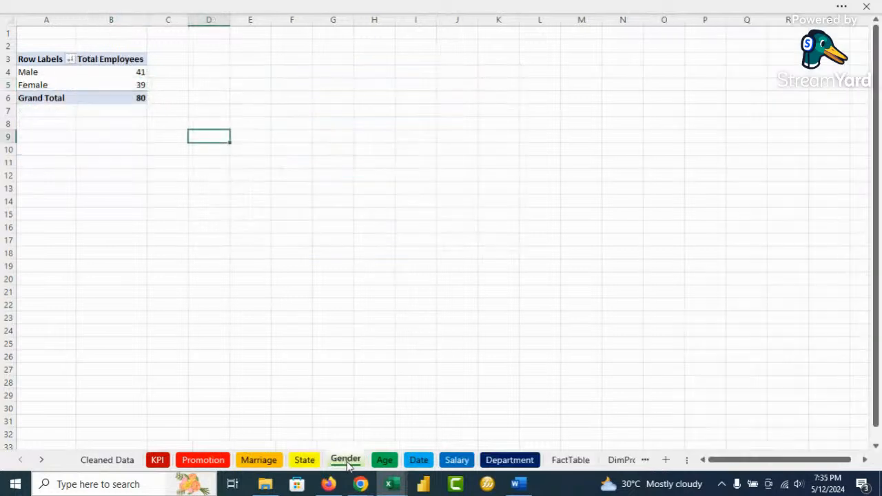
left_click(137, 84)
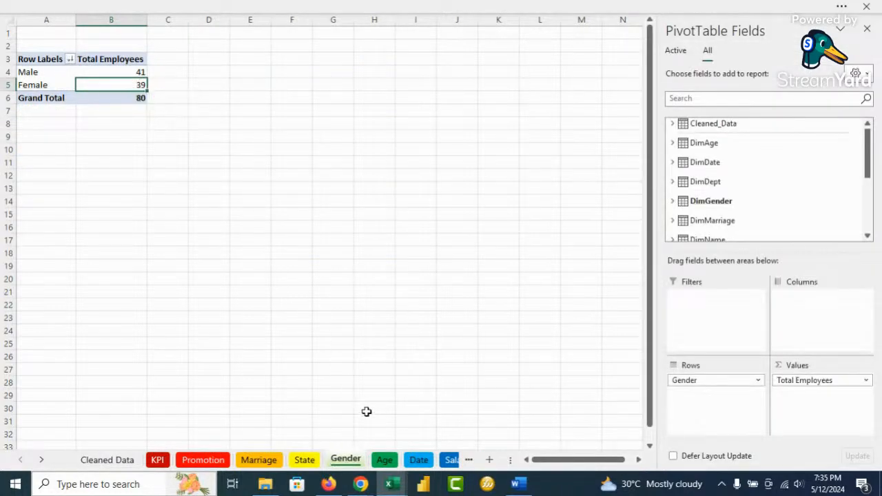
Step: Copy the whole pivot table on the Age sheet and paste the duplicate at cell A14
left_click(385, 460)
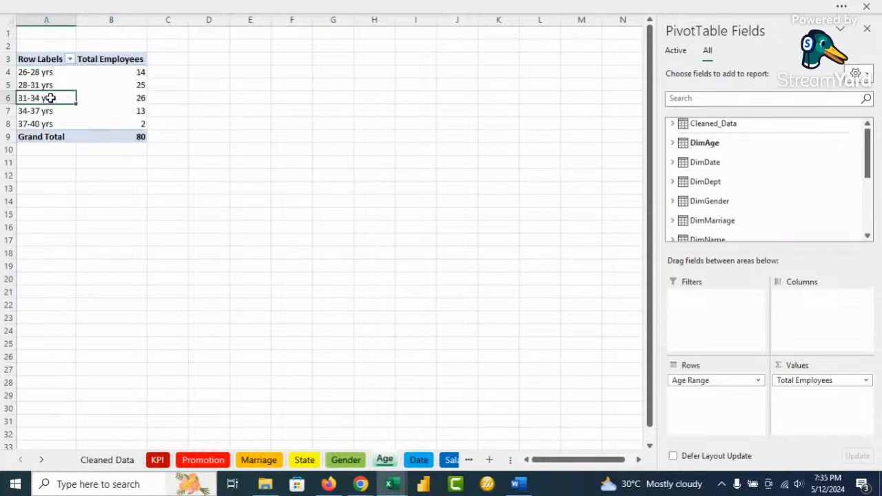
key("ctrl+a")
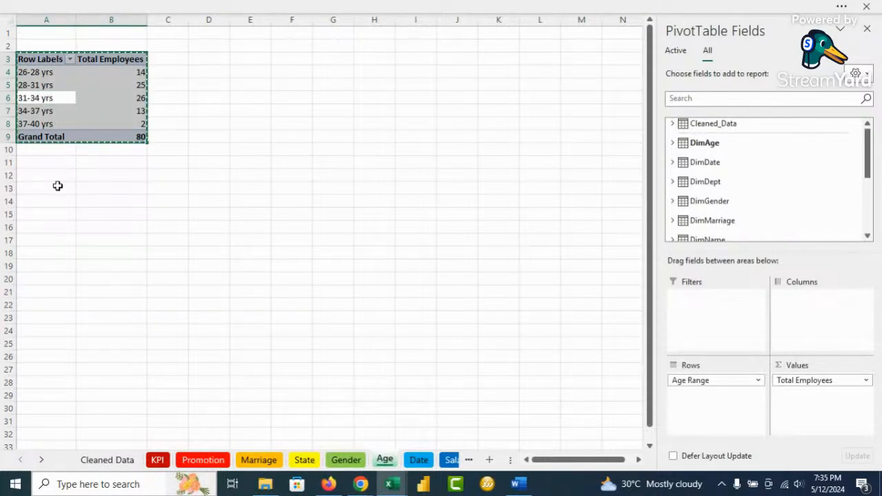
left_click(45, 200)
key("ctrl+v")
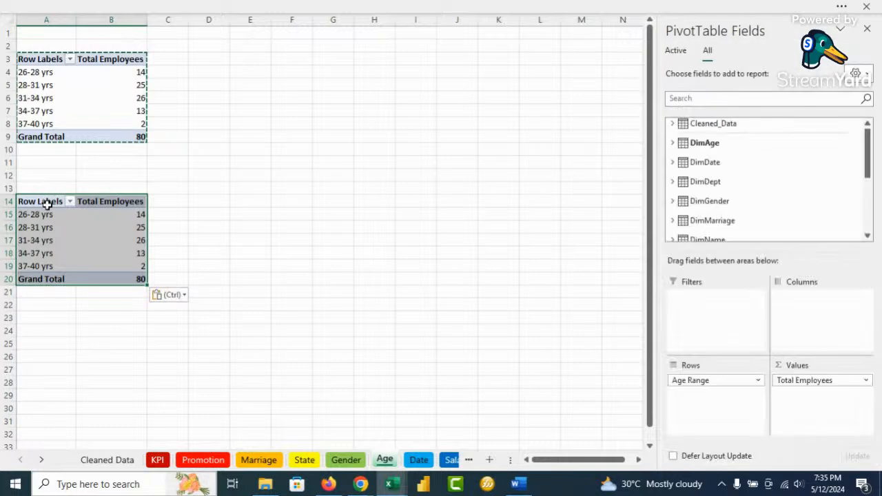
Step: Add the Gender field from DimGender to the columns of the duplicated age pivot table
left_click(54, 228)
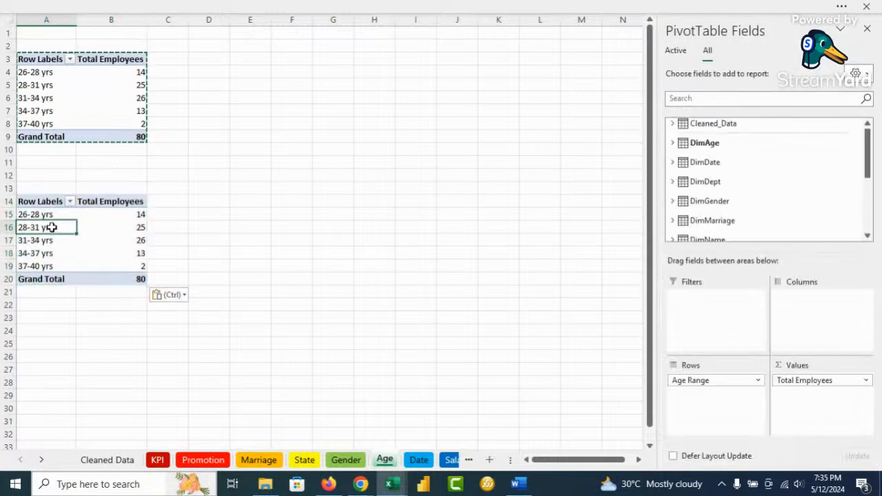
left_click(672, 143)
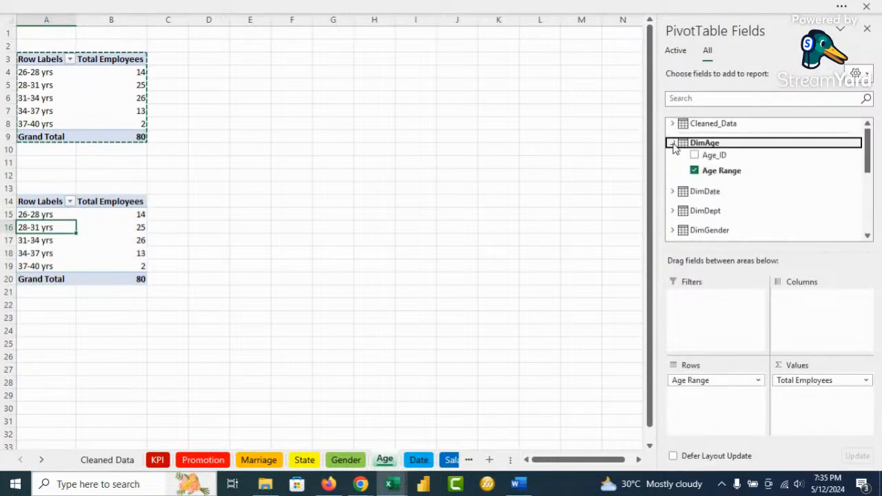
left_click(673, 145)
left_click(672, 201)
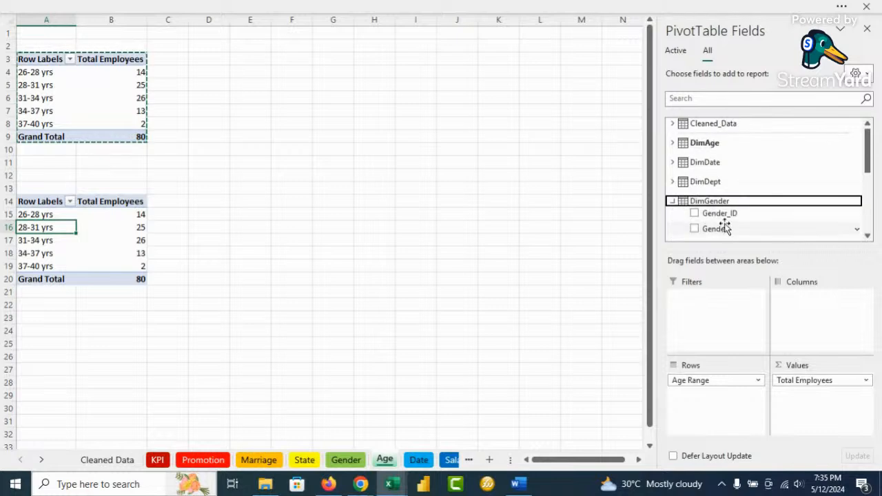
left_click_drag(718, 230, 792, 306)
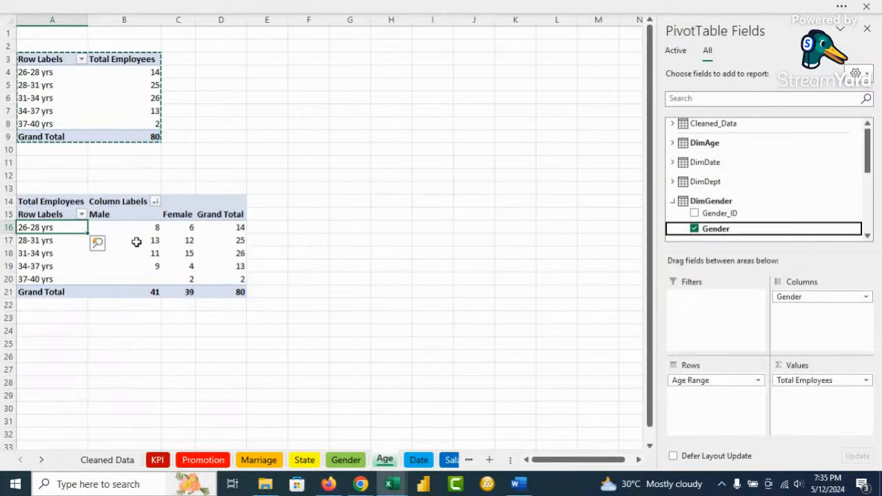
Step: Insert a clustered column PivotChart from the age range by gender pivot table
left_click(177, 245)
left_click(399, 7)
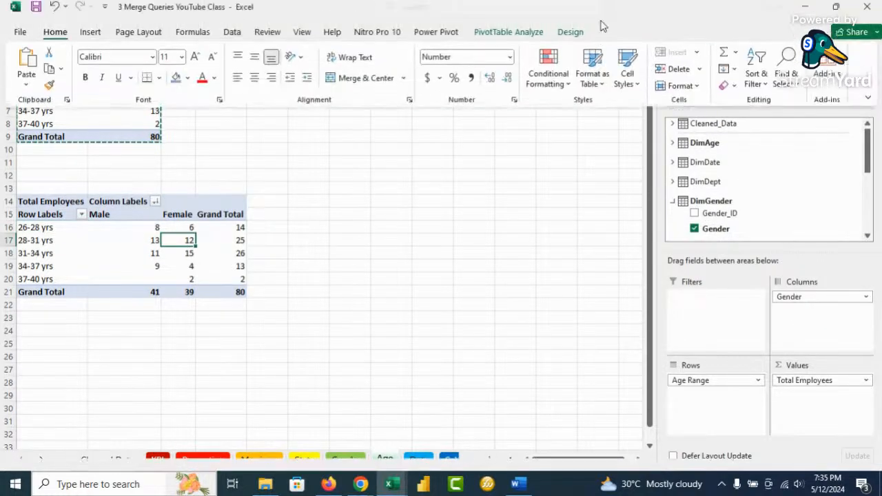
left_click(509, 41)
left_click(688, 76)
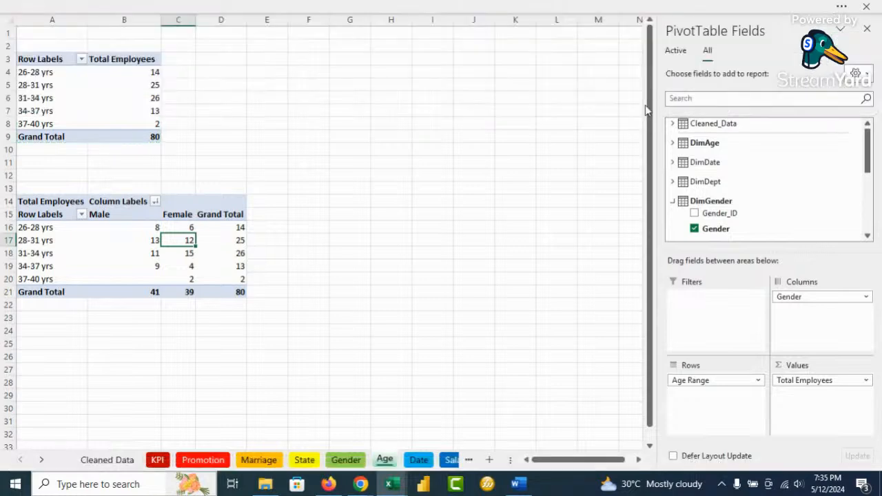
left_click(562, 416)
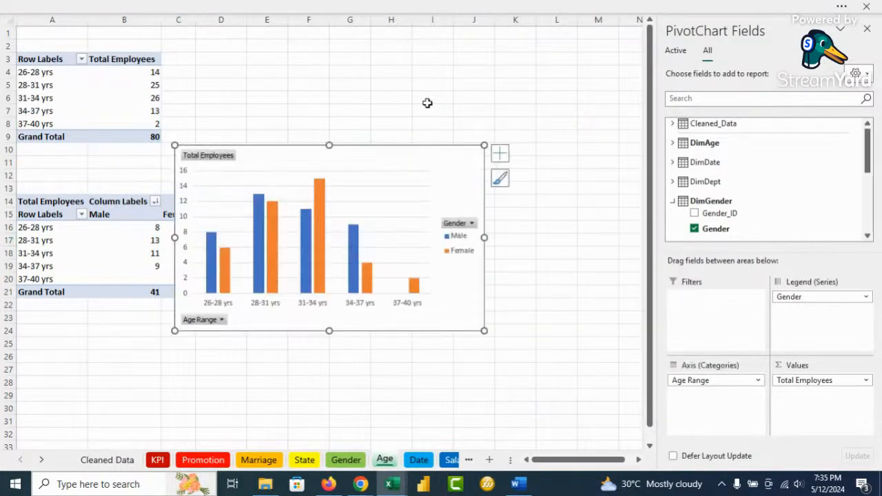
Step: Move the age and gender chart beside the pivot tables and hide all its field buttons
left_click_drag(400, 148, 510, 90)
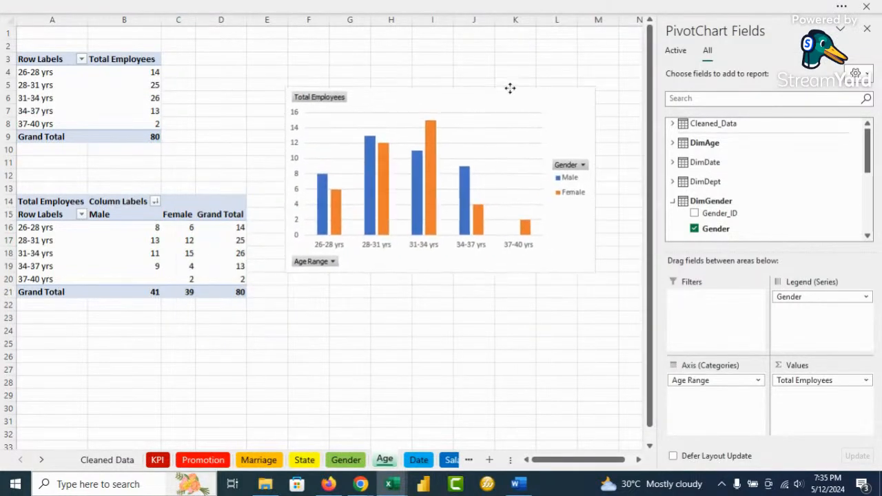
right_click(329, 103)
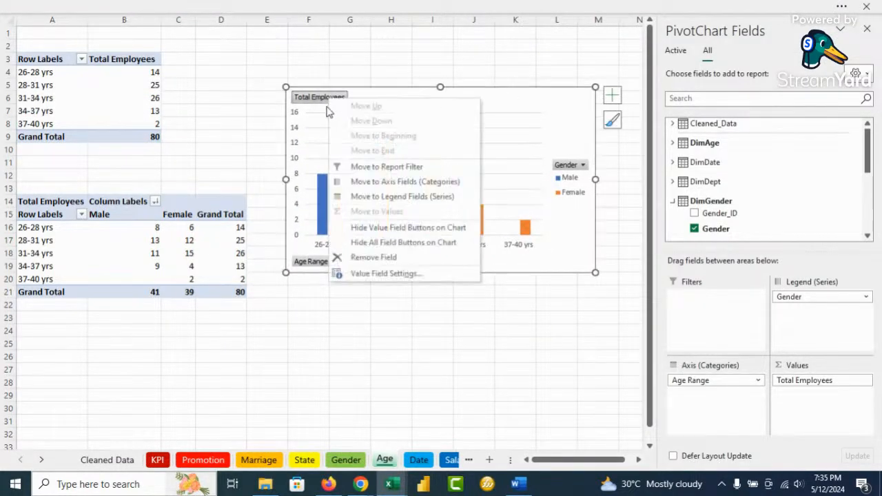
left_click(367, 242)
Step: Remove the age and gender chart's gridlines and place its legend at the bottom
left_click(612, 96)
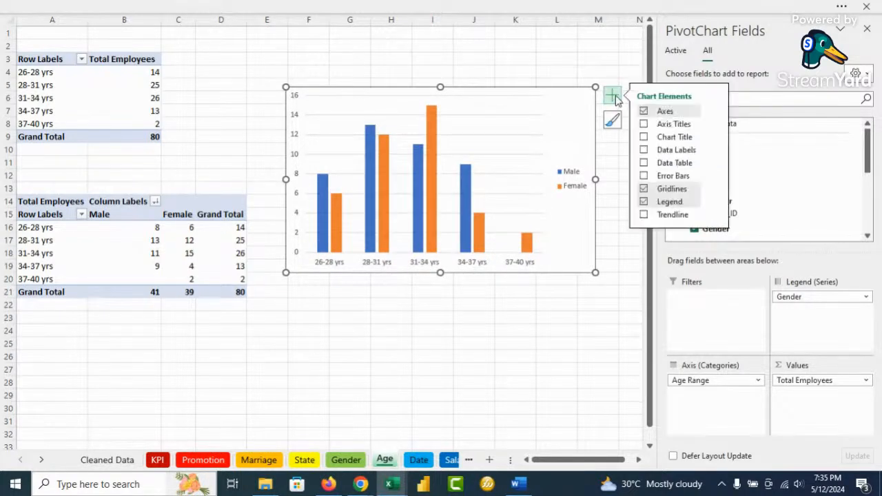
left_click(644, 188)
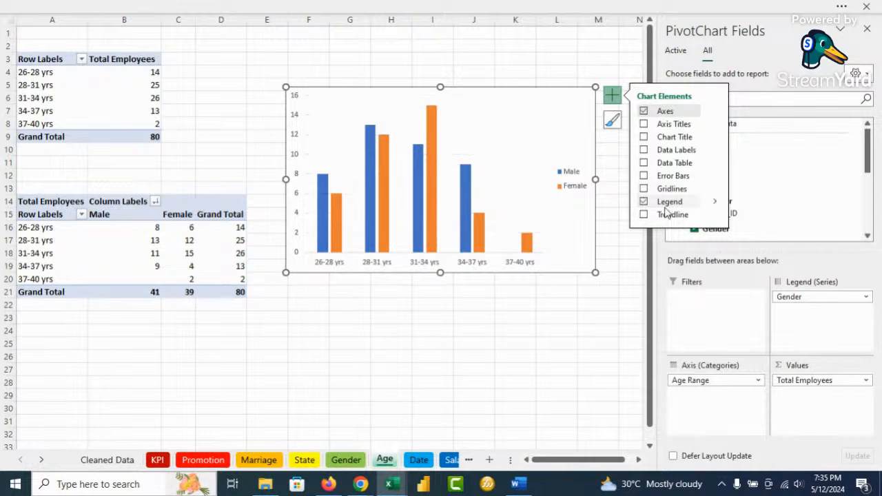
mouse_move(713, 202)
left_click(752, 254)
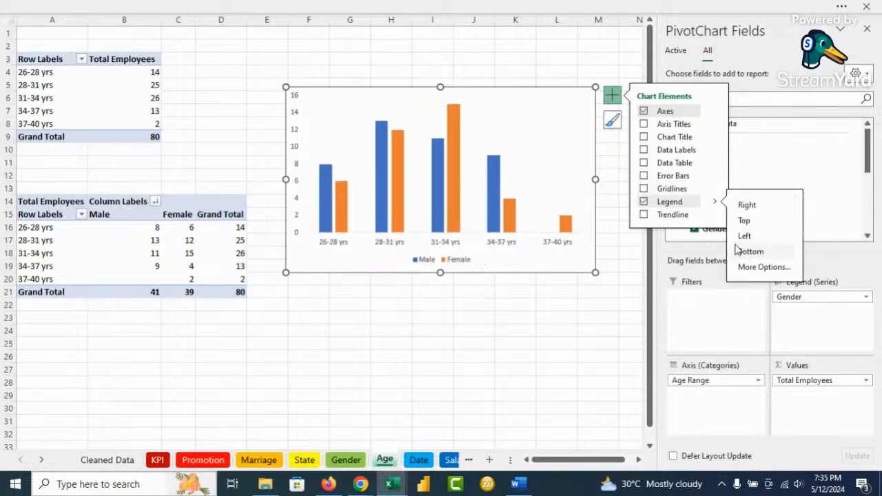
Step: Delete the vertical axis of the age and gender chart and shift the chart slightly closer to the pivot tables
left_click(485, 311)
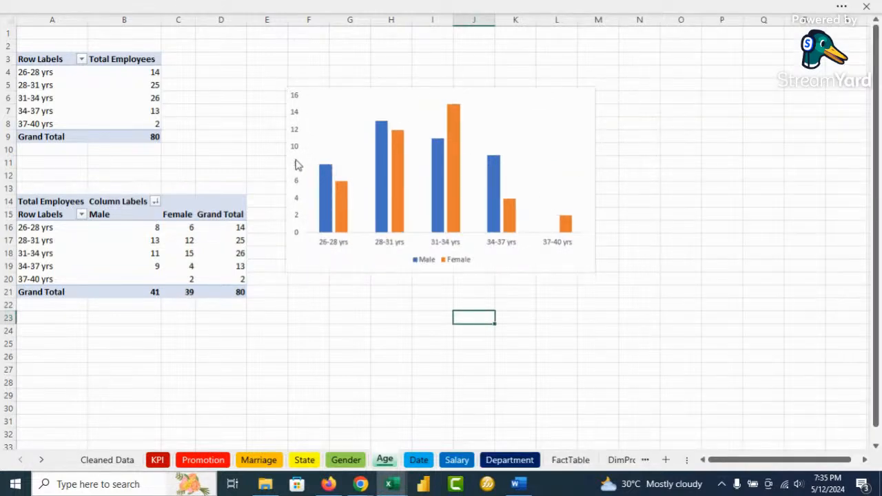
left_click(298, 164)
key("Delete")
left_click_drag(395, 88, 382, 91)
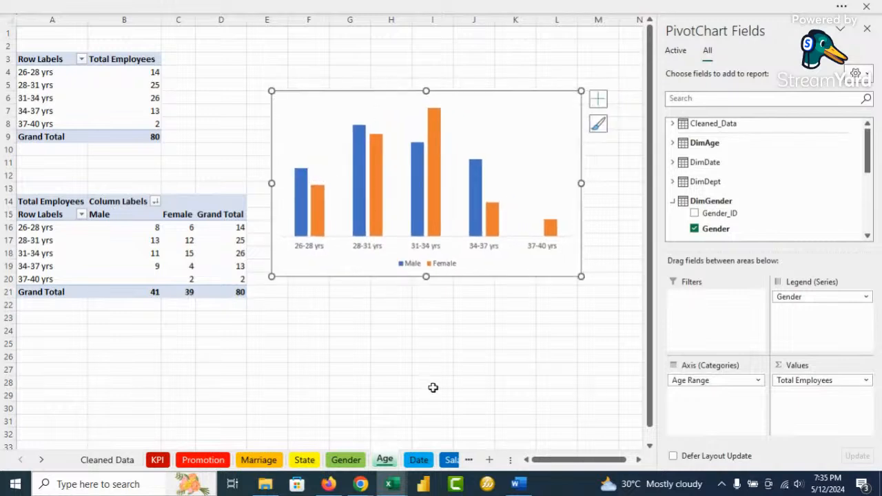
Step: Insert a Line PivotChart from the yearly Total Employees pivot table on the Date sheet
left_click(417, 459)
left_click(126, 97)
left_click(359, 7)
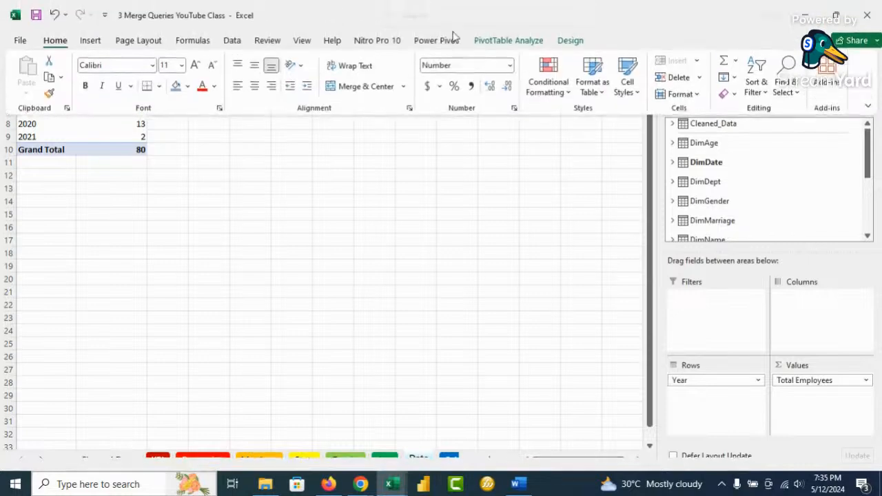
left_click(491, 37)
left_click(681, 123)
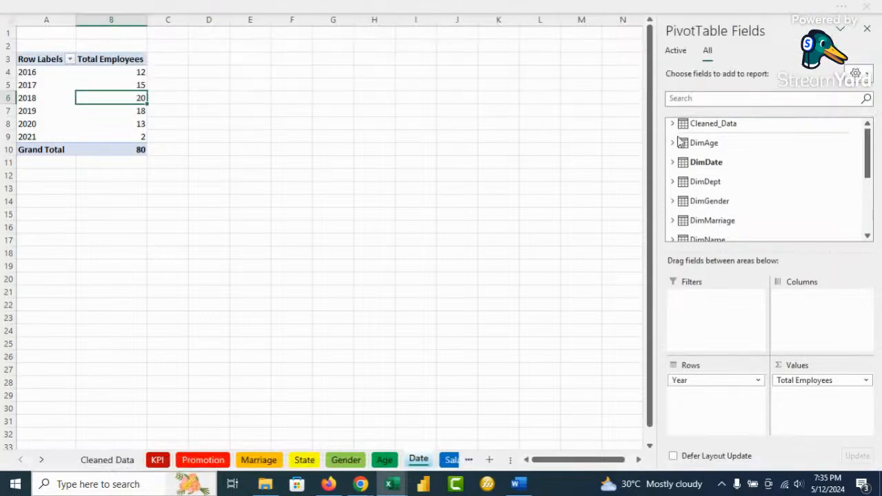
left_click(276, 145)
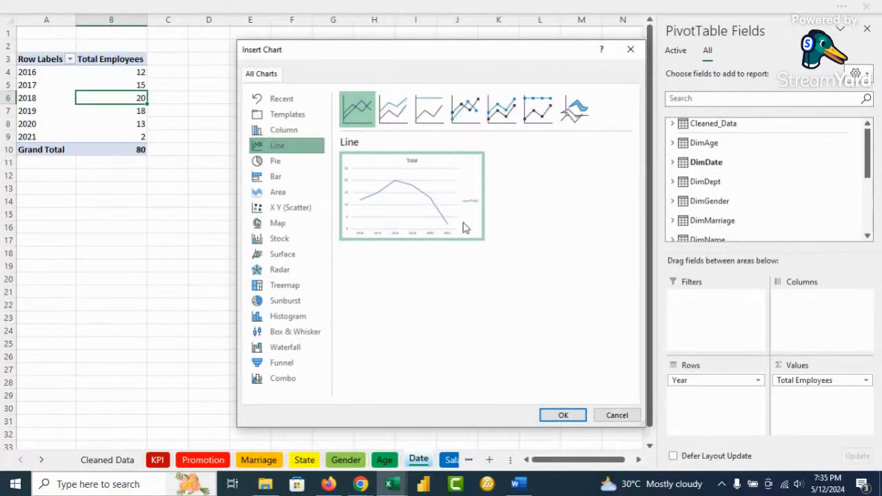
left_click(564, 415)
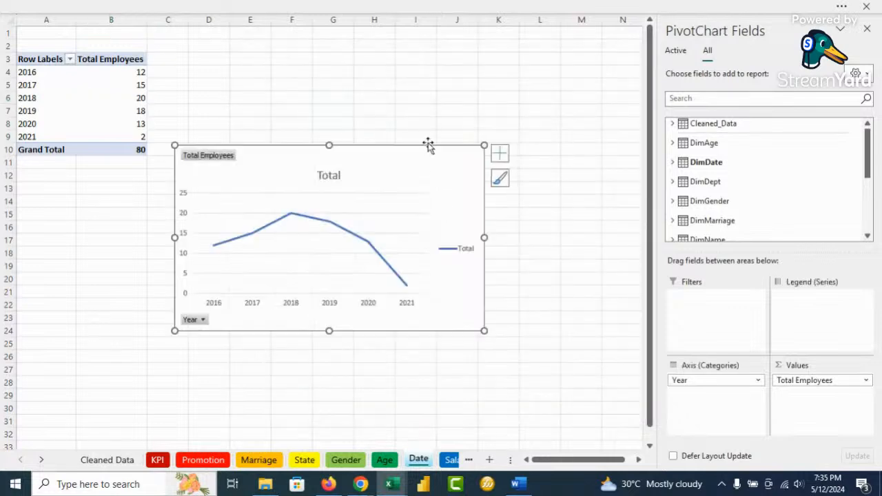
Step: Move the yearly line chart beside its pivot table and strip its field buttons, chart title, legend and gridlines
right_click(253, 94)
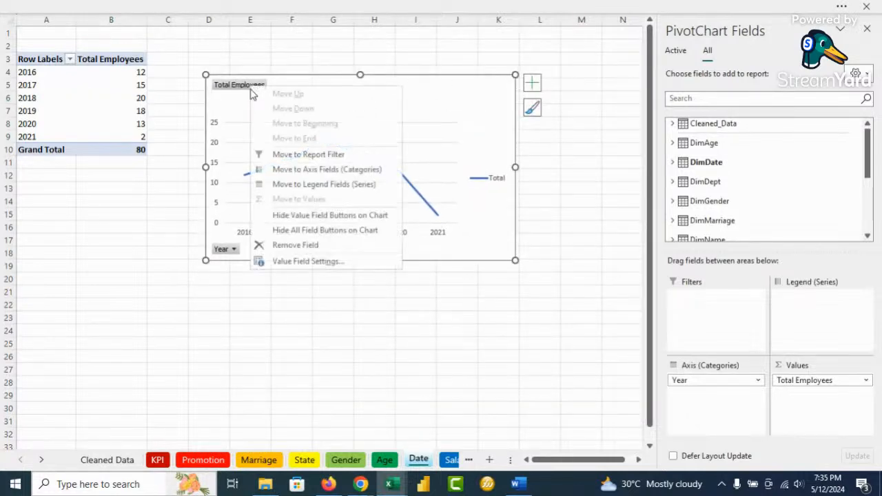
left_click(364, 229)
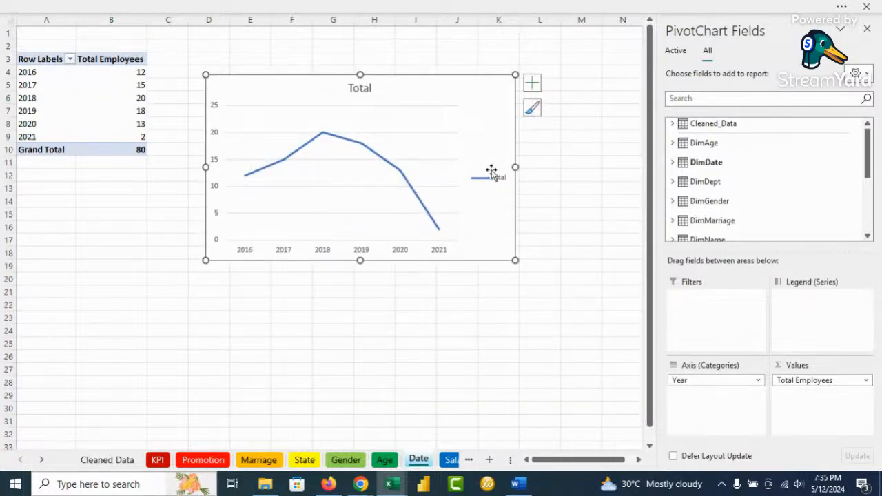
left_click(531, 84)
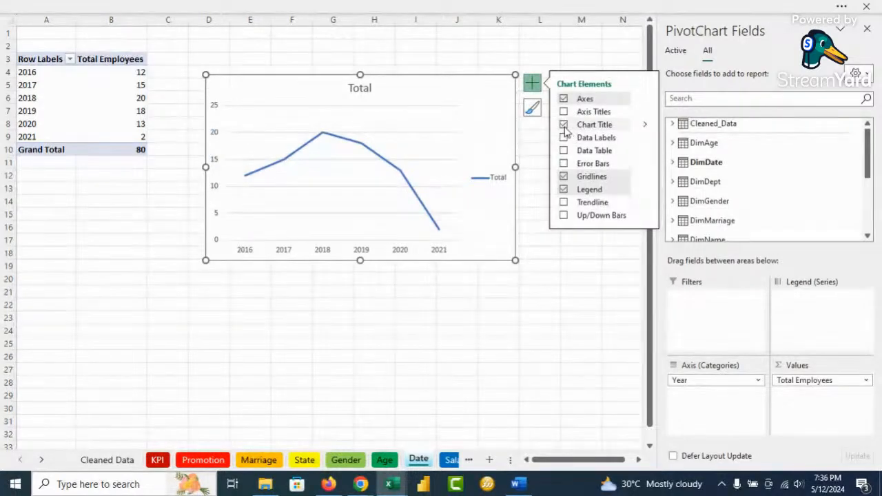
left_click(564, 125)
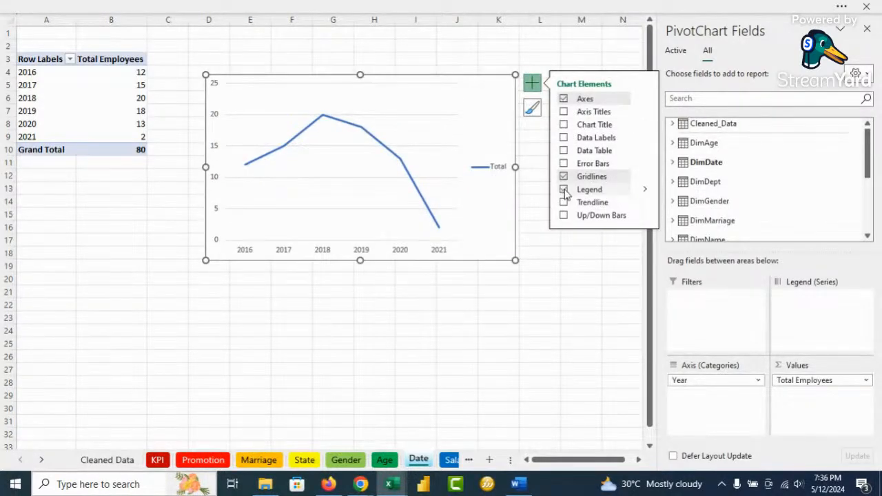
left_click(563, 189)
left_click(563, 176)
Step: Delete the yearly line chart's vertical axis and add data labels to the line
left_click(217, 145)
key("Delete")
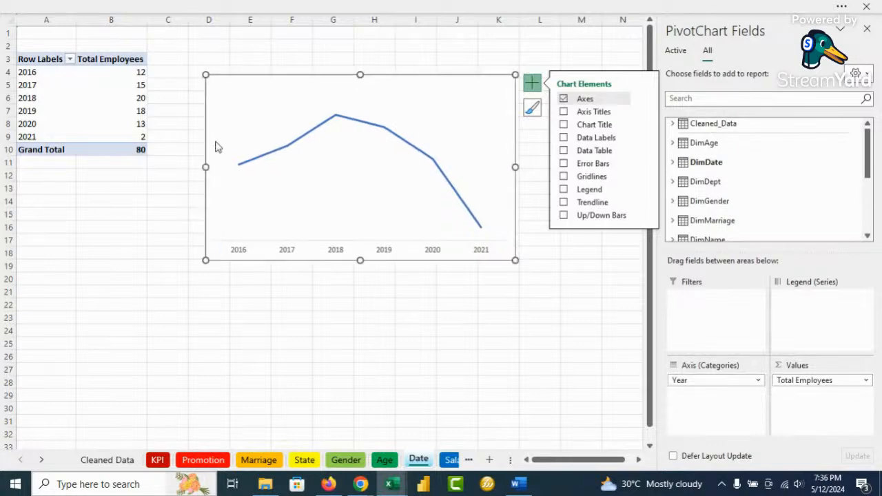
left_click(563, 137)
left_click(511, 302)
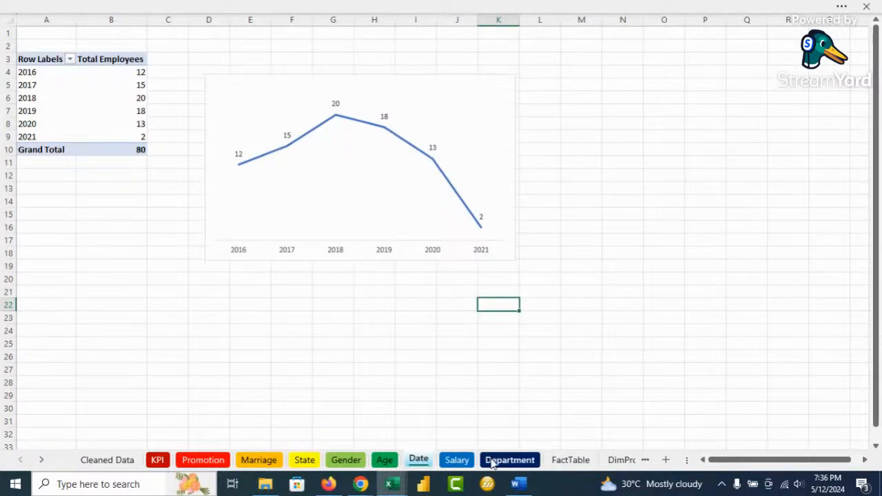
Step: Insert a Clustered Column PivotChart from the salary range pivot table on the Salary sheet
left_click(456, 460)
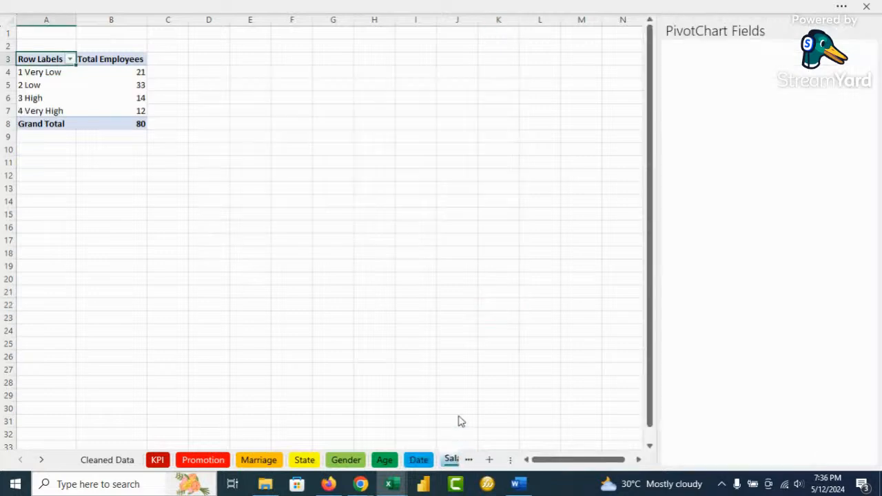
left_click(269, 8)
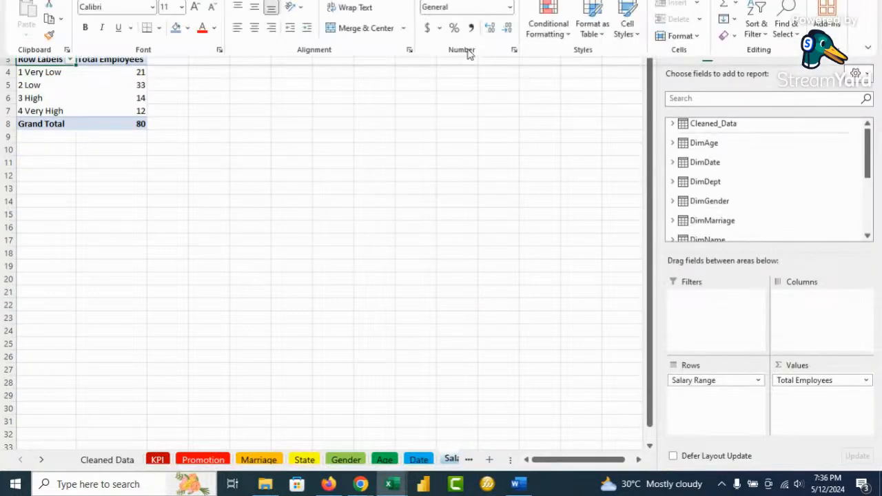
left_click(508, 40)
left_click(689, 76)
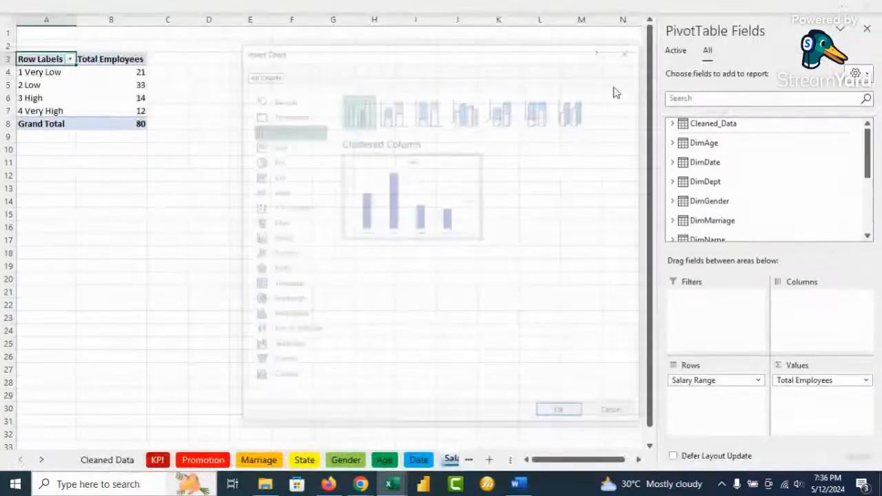
left_click(562, 415)
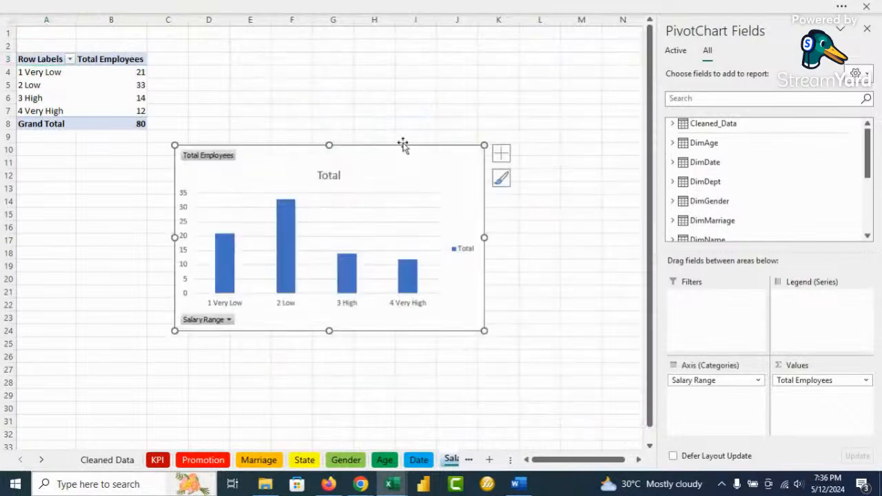
Step: Move the salary chart beside its pivot table and strip its field buttons, chart title, gridlines and legend
right_click(238, 95)
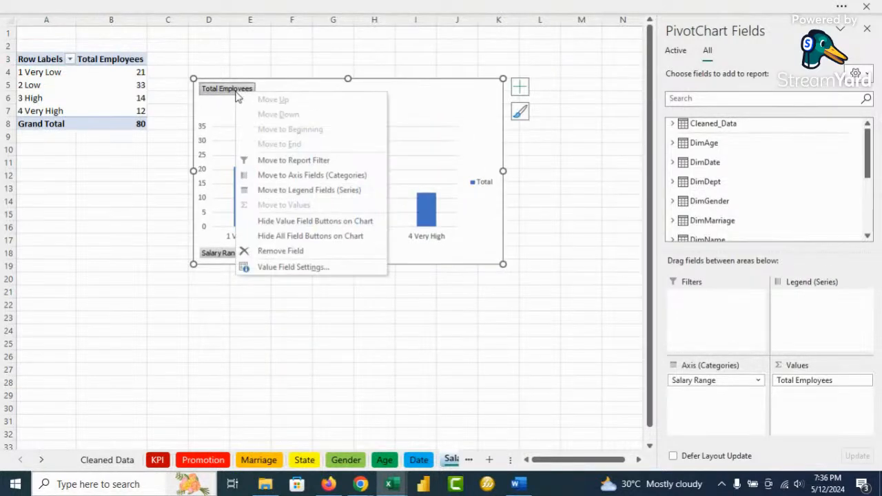
left_click(284, 235)
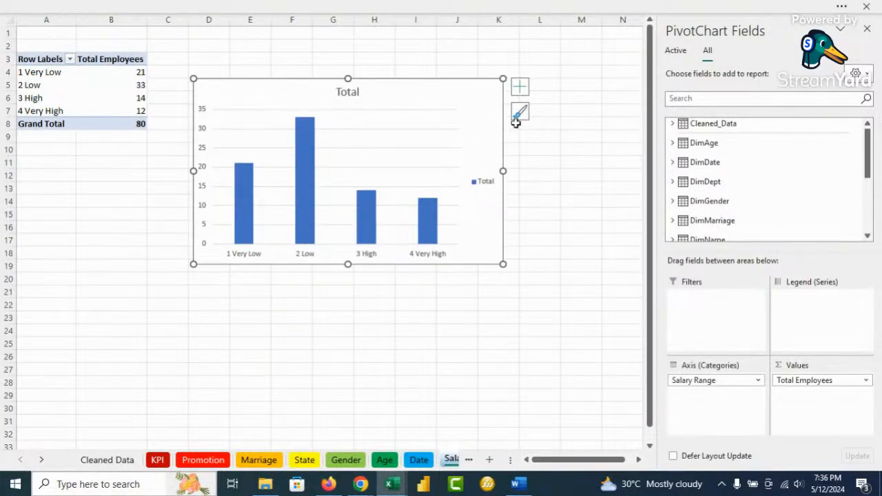
left_click(520, 86)
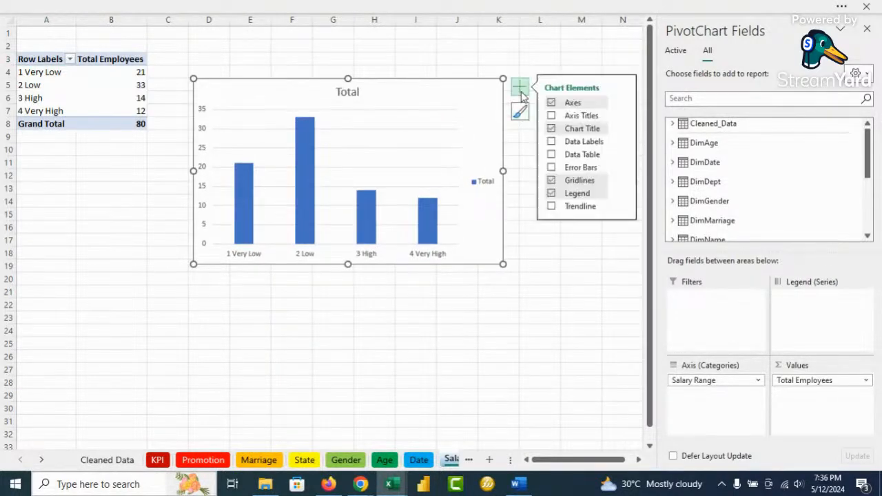
left_click(551, 129)
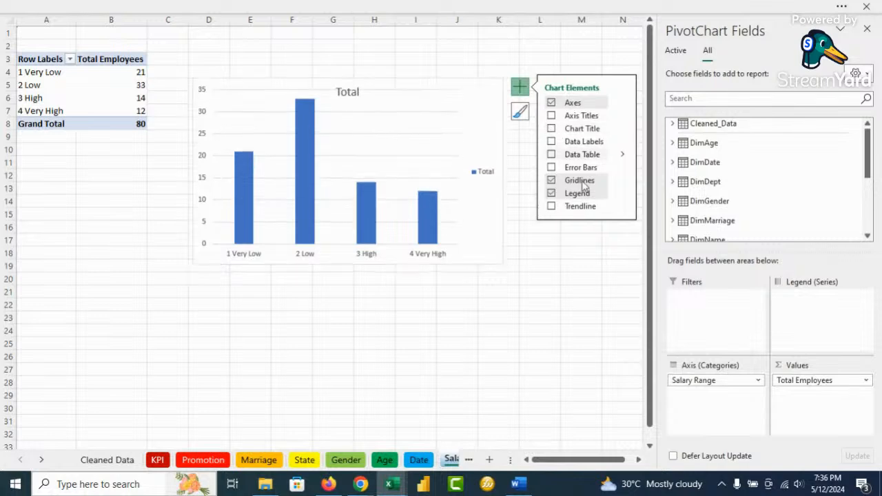
left_click(551, 194)
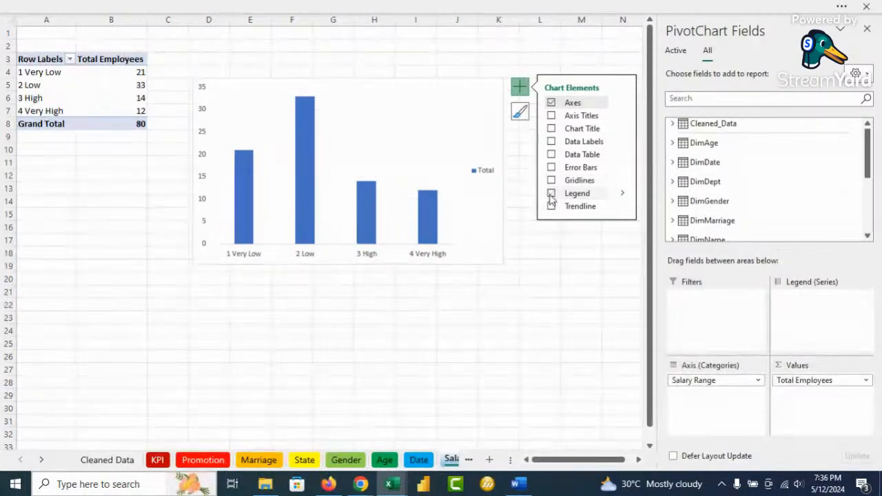
Step: Add data labels to the salary chart's columns and delete its vertical axis
left_click(551, 142)
left_click(196, 152)
key("Delete")
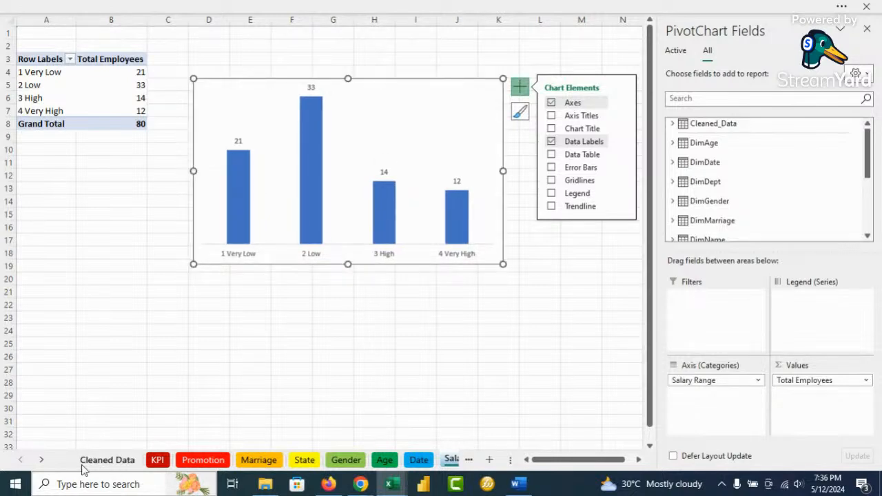
Step: Insert a Clustered Bar PivotChart from the Total Employees pivot table on the Department sheet
left_click(41, 459)
left_click(41, 459)
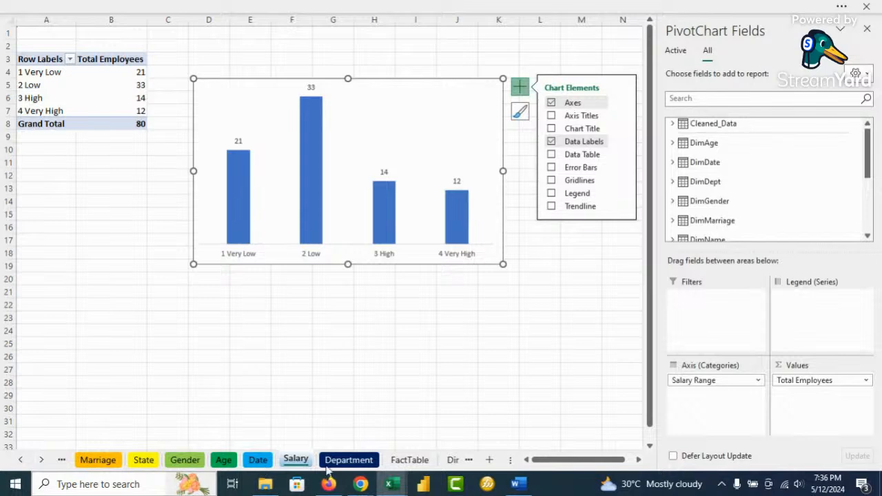
left_click(348, 459)
left_click(140, 123)
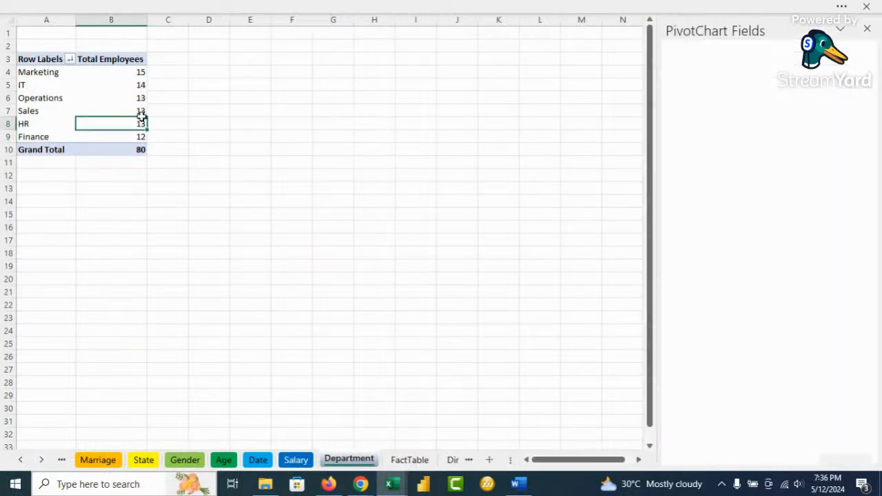
left_click(346, 7)
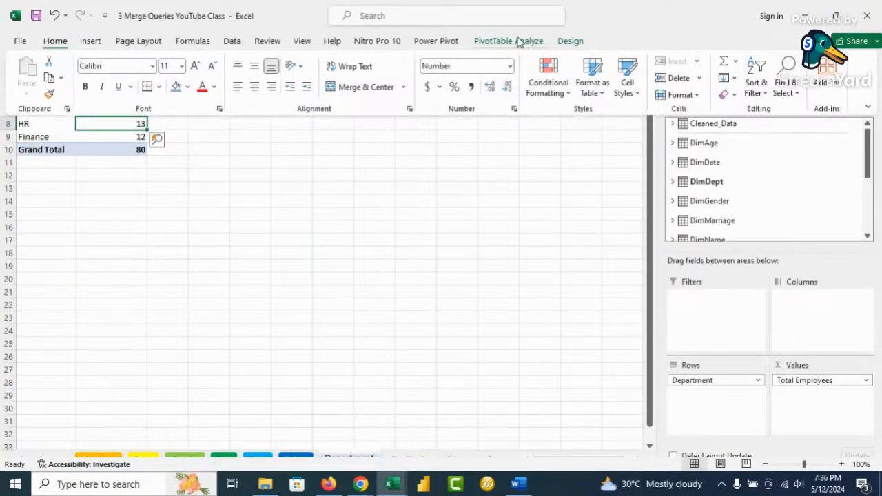
left_click(518, 40)
left_click(687, 77)
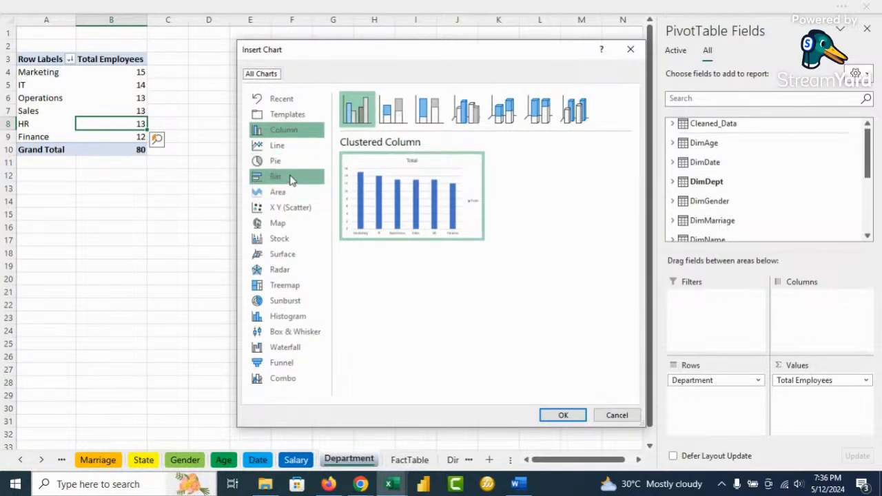
left_click(289, 178)
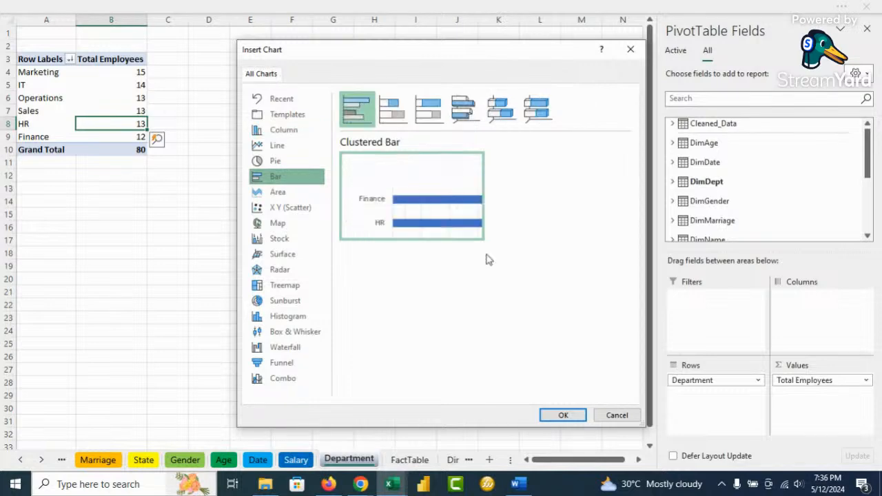
left_click(562, 415)
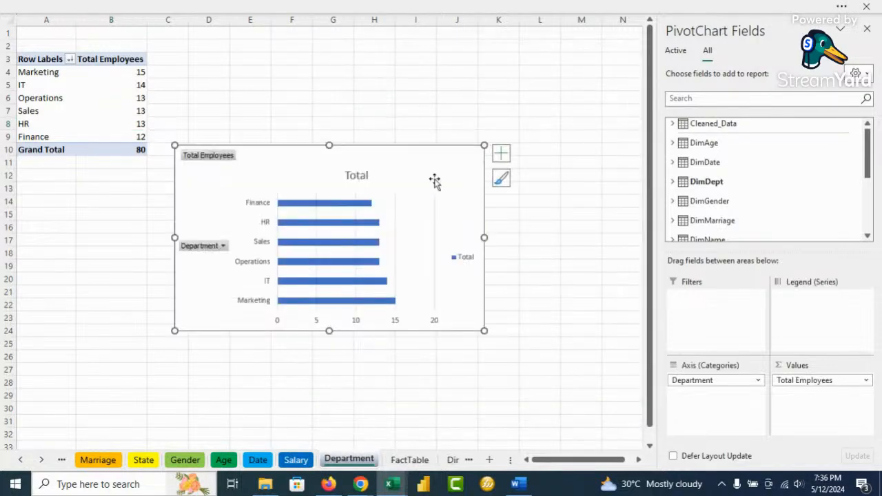
Step: Strip the department bar chart of its field buttons, title, gridlines, legend and value axis, and add data labels to the bars
right_click(222, 159)
left_click(279, 301)
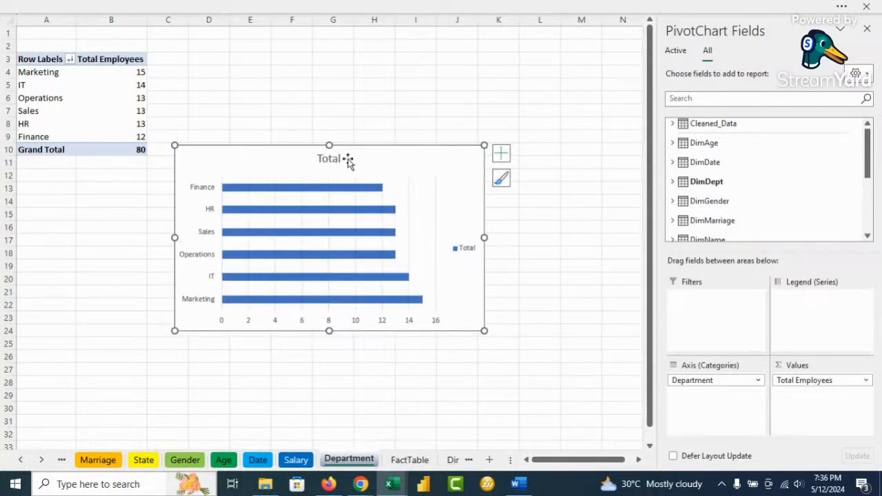
left_click(501, 153)
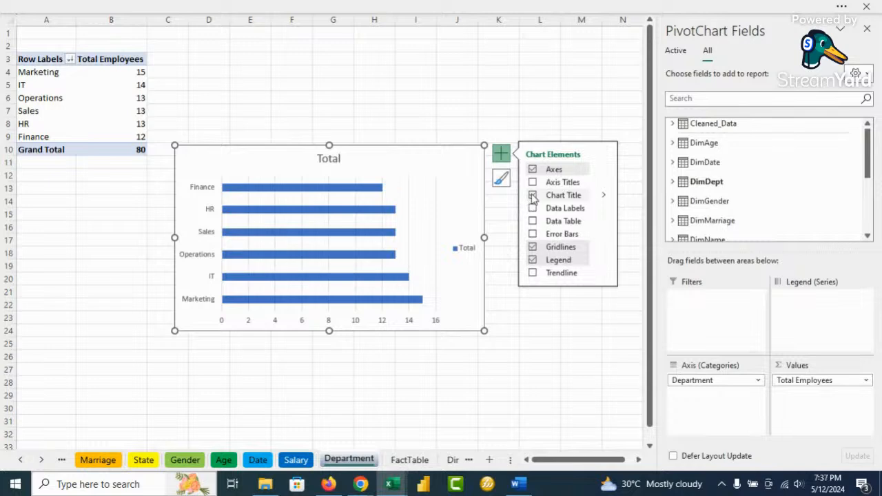
left_click(532, 195)
left_click(532, 260)
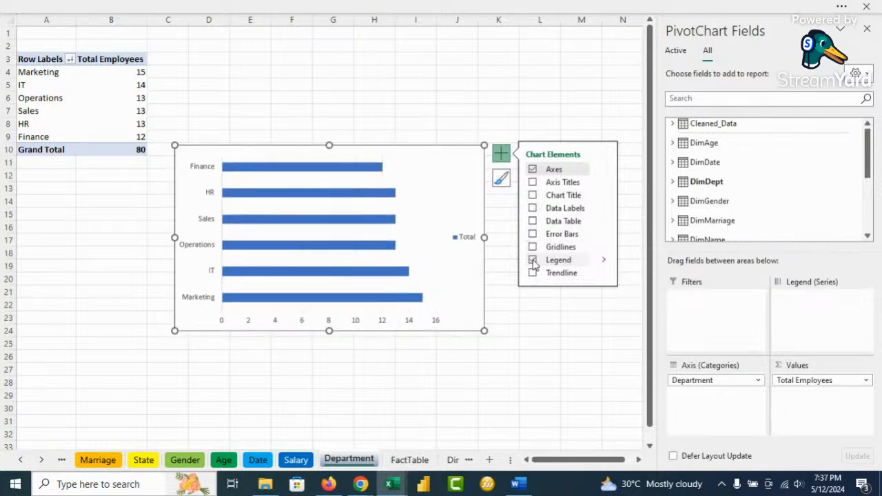
left_click(534, 208)
left_click(436, 319)
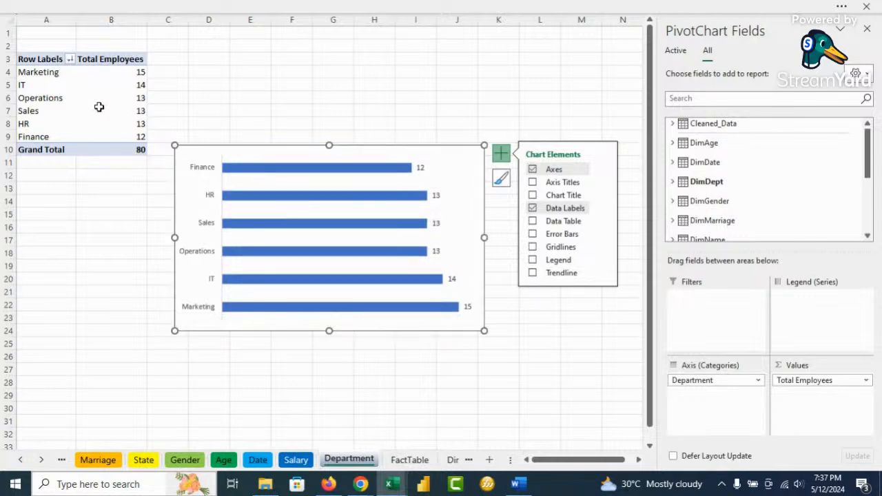
Step: Sort the department pivot table by Total Employees from smallest to largest and move the bar chart up beside it
right_click(116, 84)
mouse_move(207, 193)
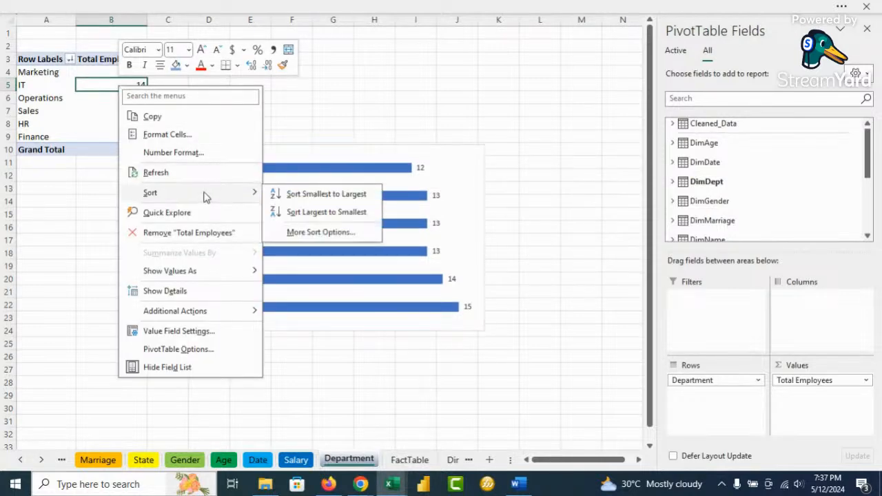
left_click(323, 194)
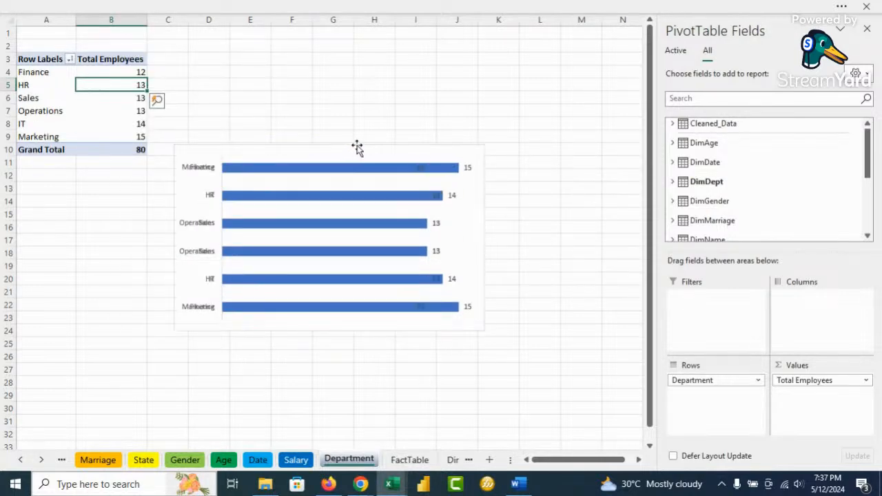
left_click_drag(357, 146, 361, 55)
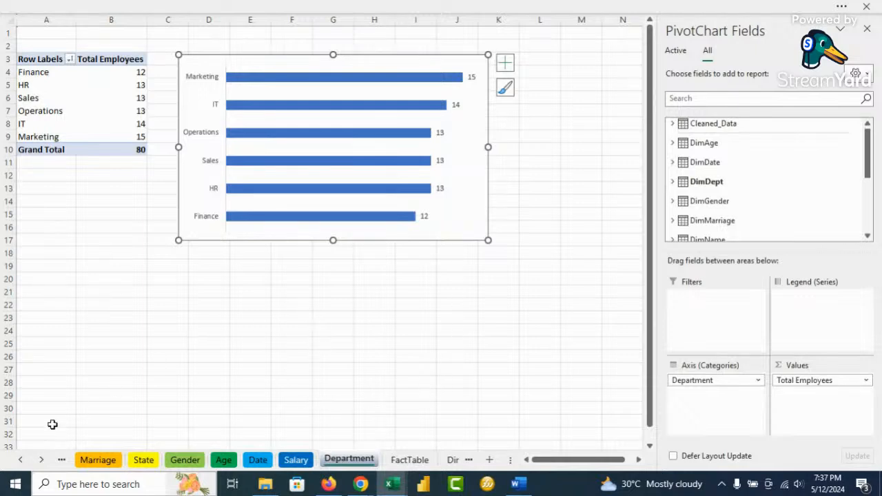
Step: Switch to the Dashboard 13th May workbook and examine the finished HR dashboard's title, background shapes and chart panels on the Home sheet
left_click(21, 463)
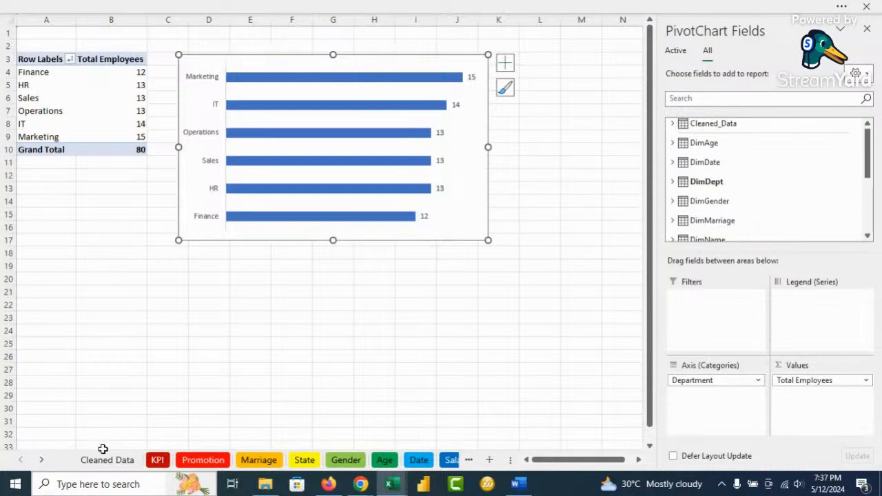
mouse_move(320, 477)
mouse_move(357, 488)
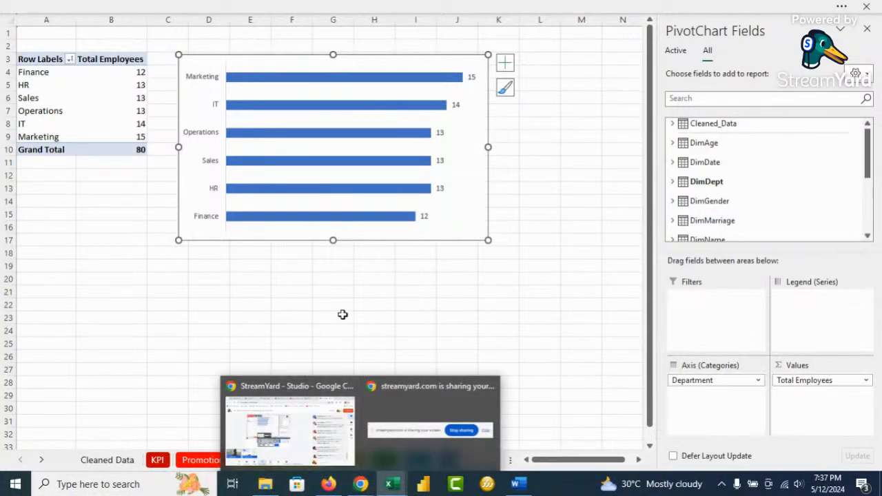
mouse_move(392, 481)
left_click(337, 437)
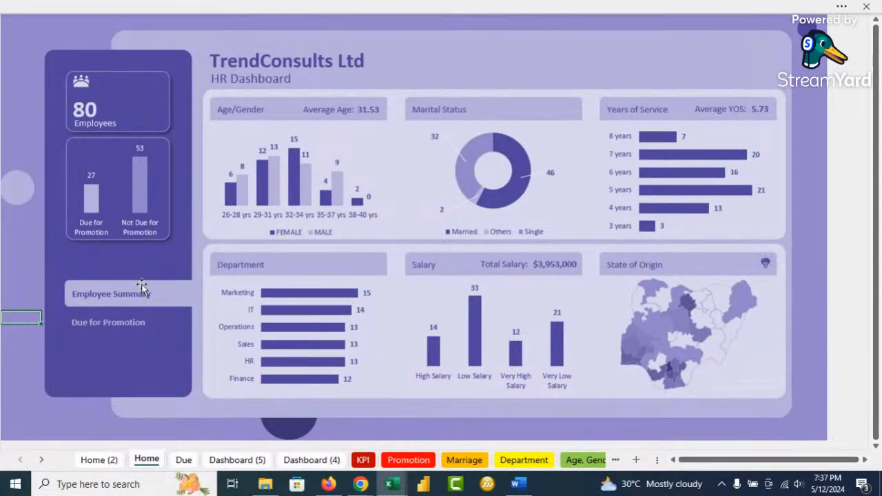
mouse_move(143, 176)
left_click_drag(213, 78, 293, 79)
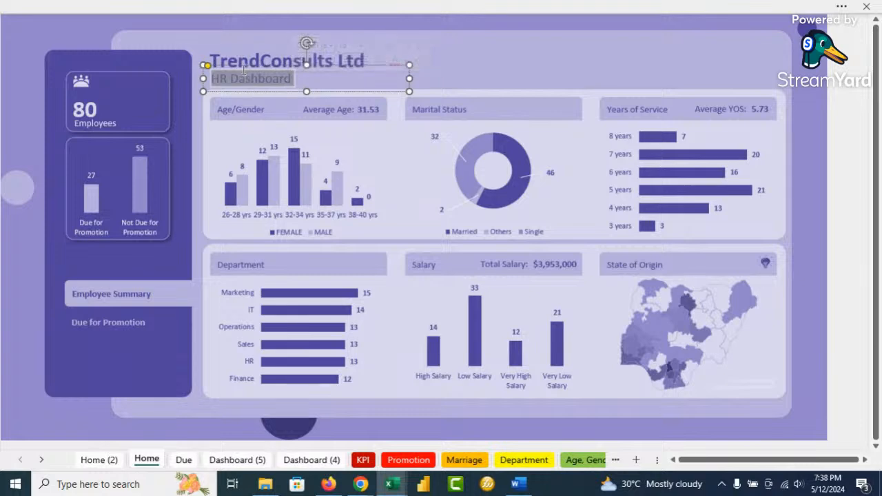
left_click(591, 73)
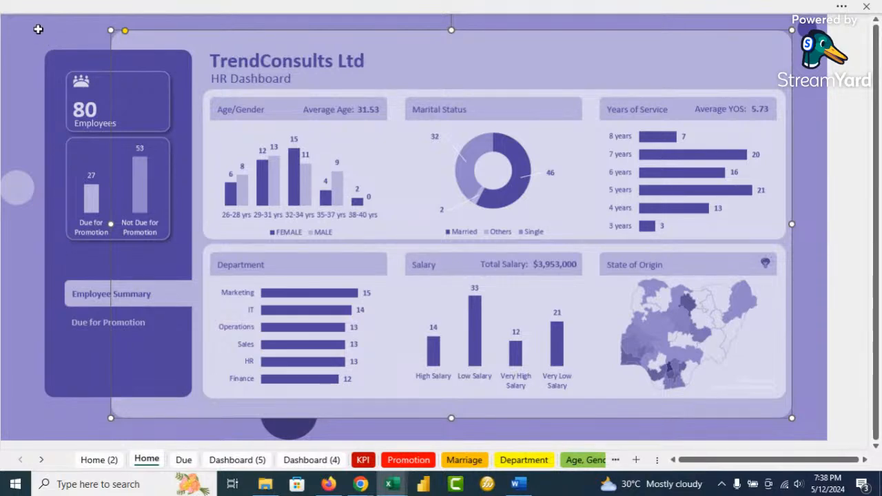
left_click(31, 32)
left_click(184, 33)
left_click(396, 157)
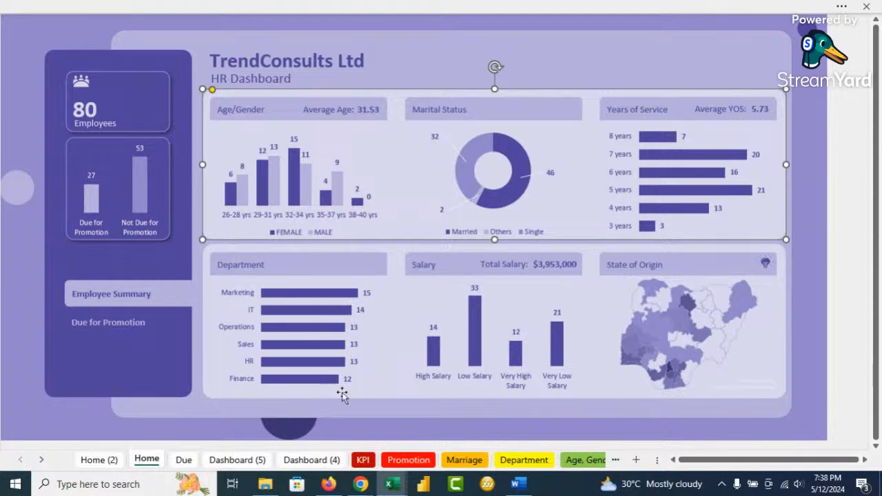
Step: Return to the 3 Merge Queries YouTube Class workbook and start a new customized set of theme colors
left_click(390, 484)
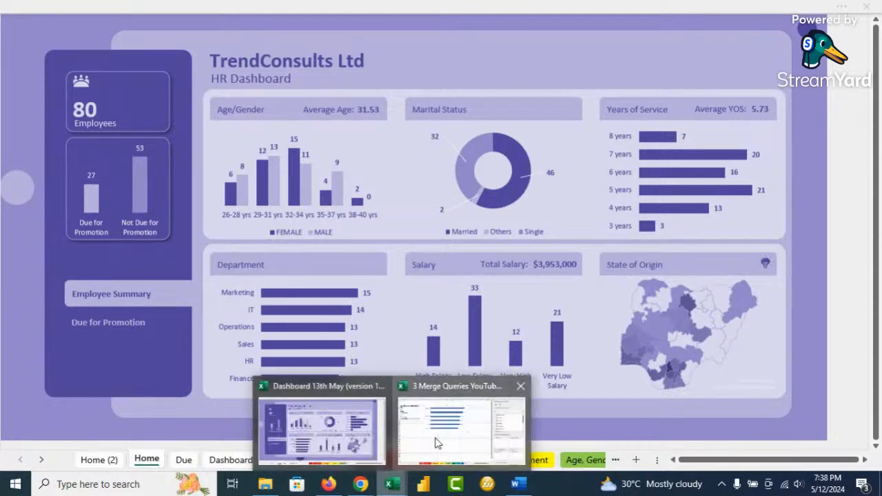
left_click(434, 443)
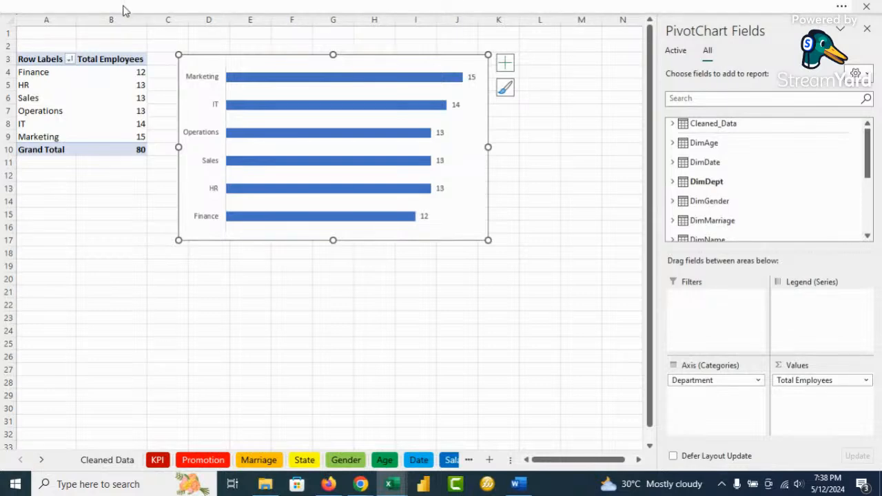
left_click(125, 8)
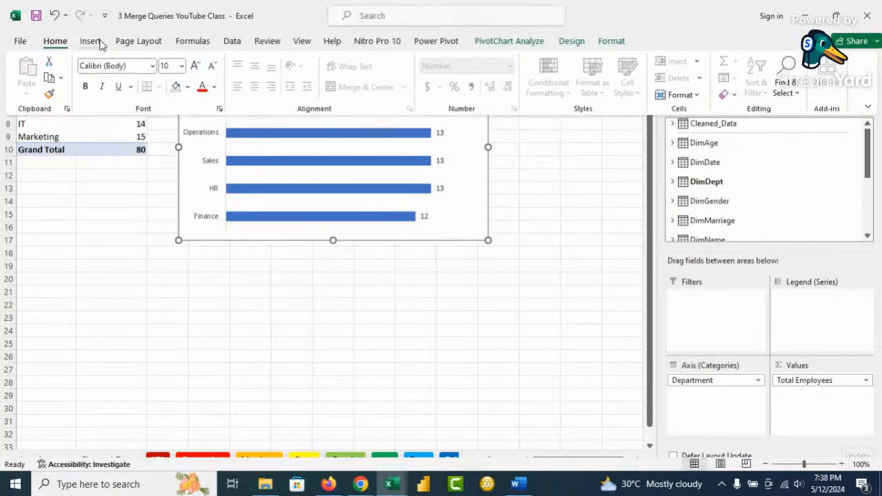
left_click(138, 40)
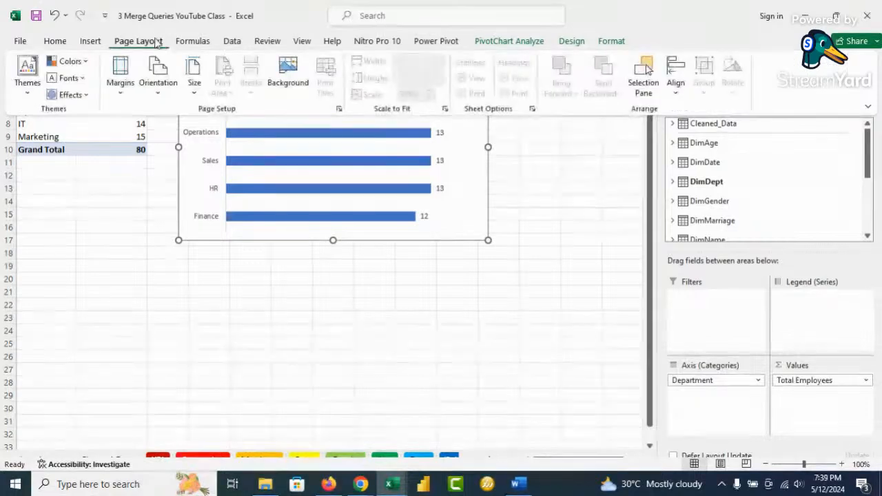
left_click(72, 61)
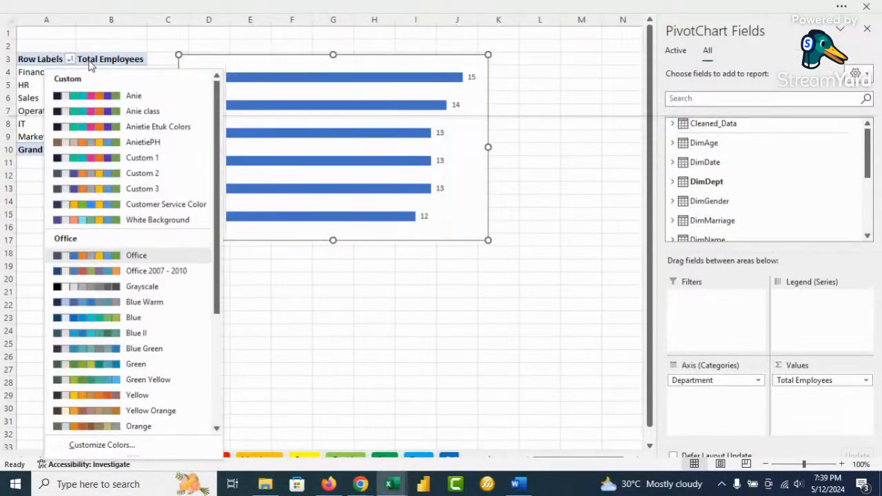
left_click(112, 448)
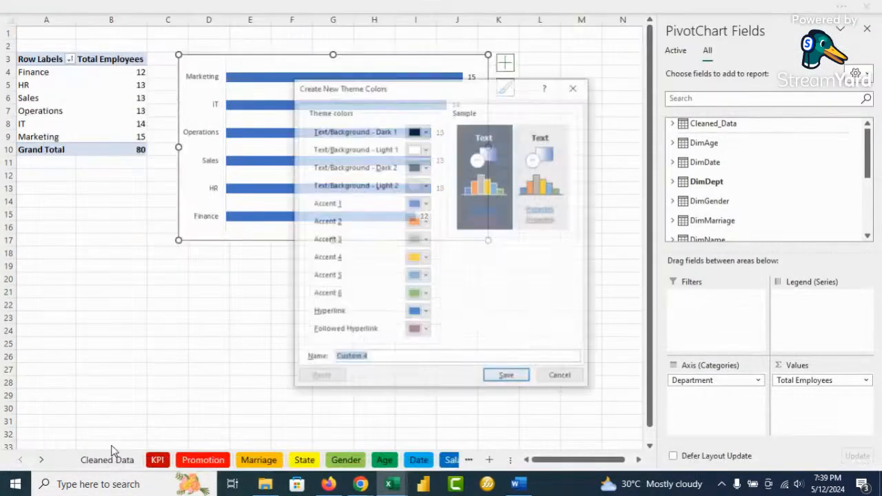
Step: Set the Accent 1 theme color to the custom hex value #52459f
left_click_drag(410, 97, 348, 85)
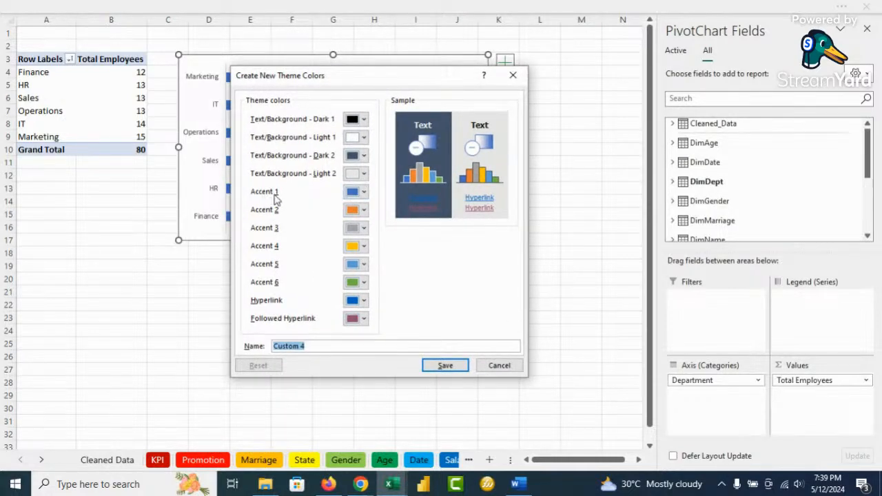
left_click(365, 193)
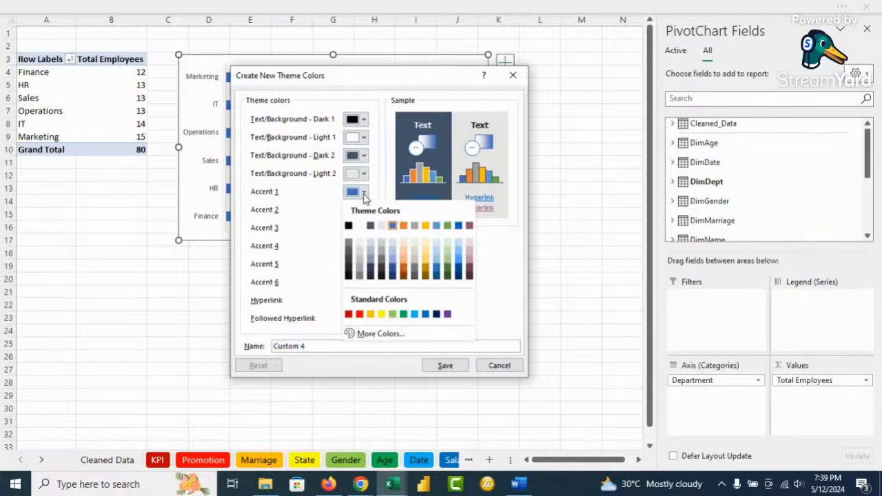
left_click(380, 333)
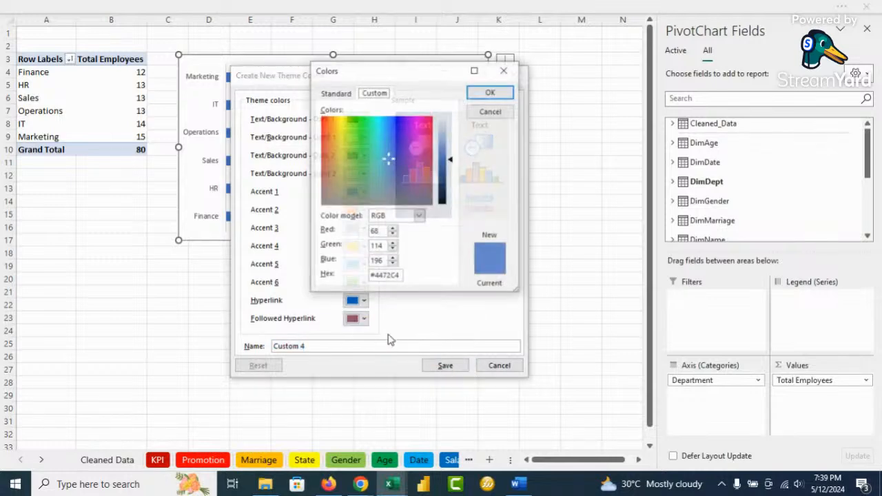
left_click(400, 275)
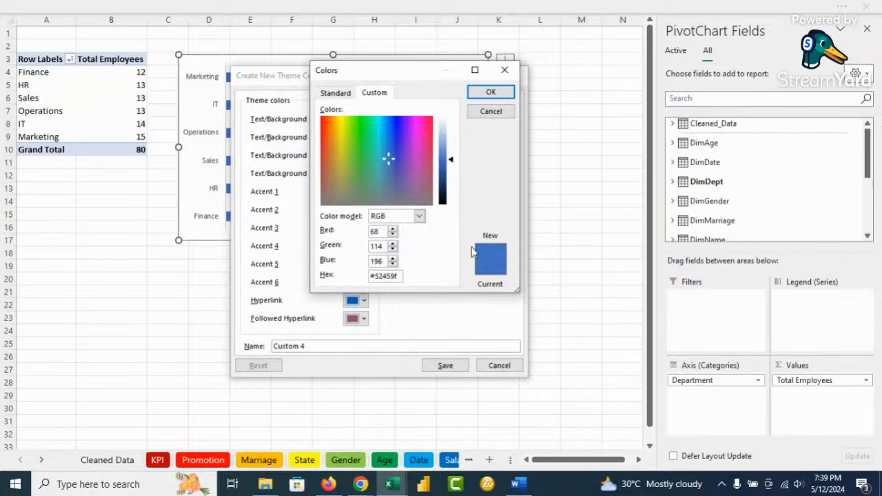
left_click(491, 92)
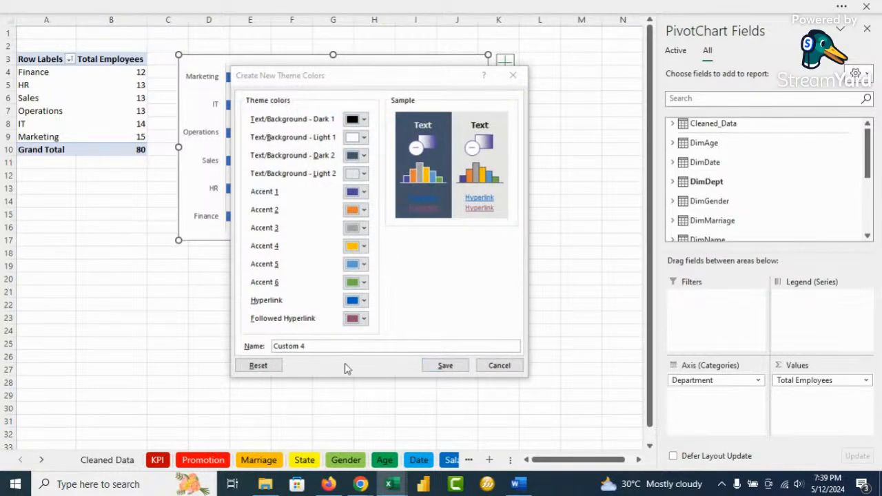
Step: Name the new theme color set YouTube Class and save it, leaving the department chart deselected
left_click(322, 349)
type("YouTube Class")
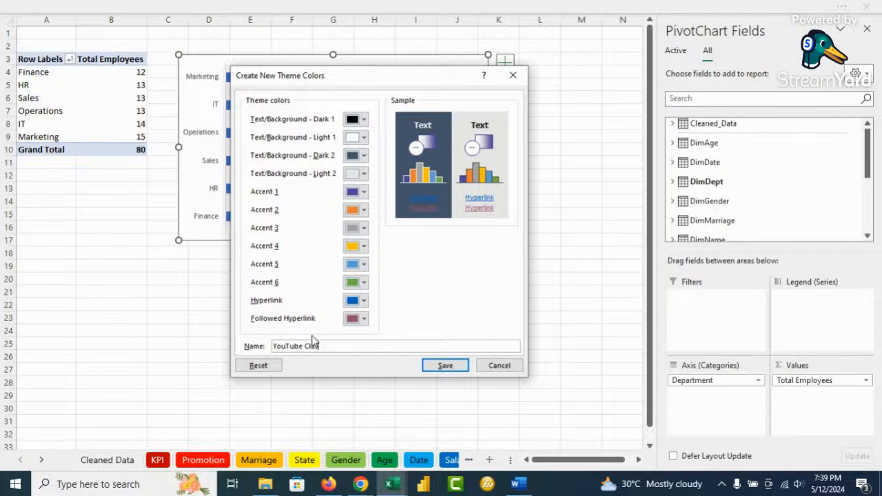
left_click(437, 365)
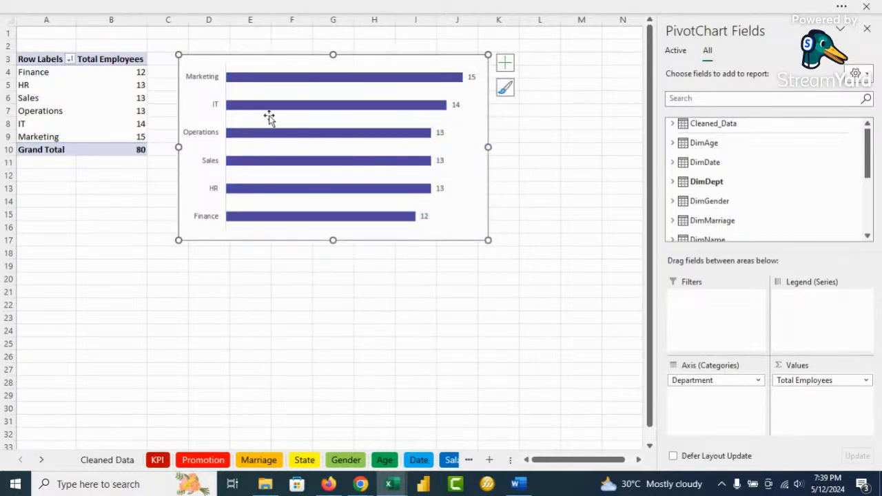
mouse_move(280, 169)
left_click(117, 238)
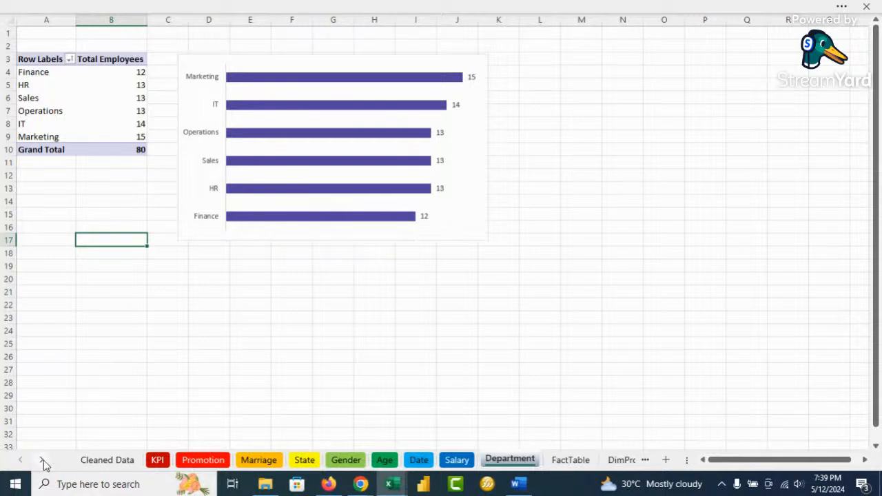
Step: Insert a new worksheet before Cleaned Data and rename it Dashboard
right_click(109, 460)
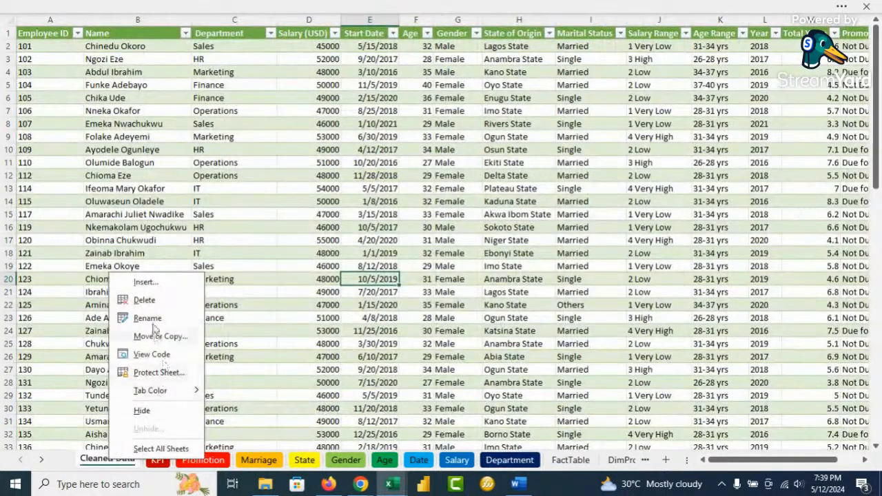
left_click(144, 283)
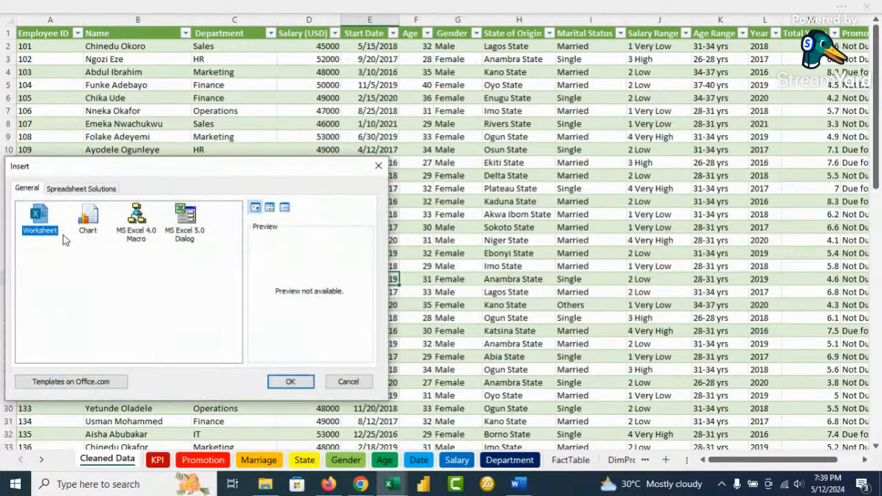
left_click(289, 381)
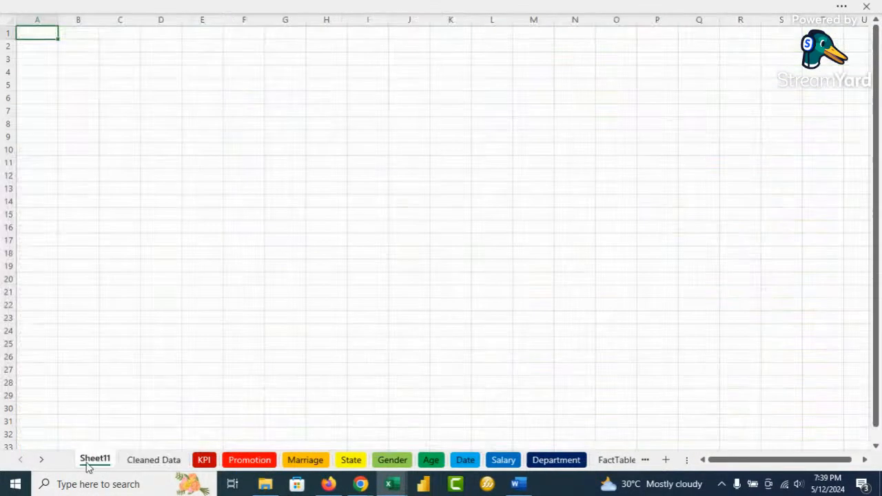
right_click(95, 460)
left_click(145, 319)
type("Dashboard")
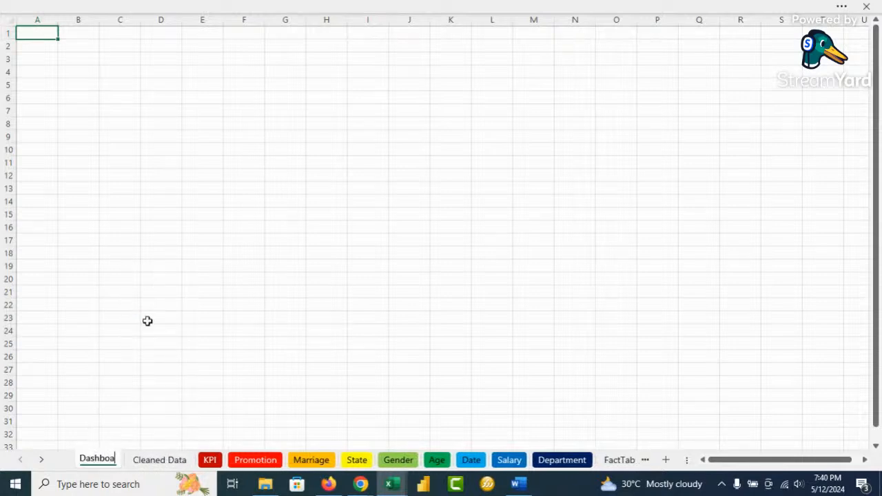
left_click(147, 321)
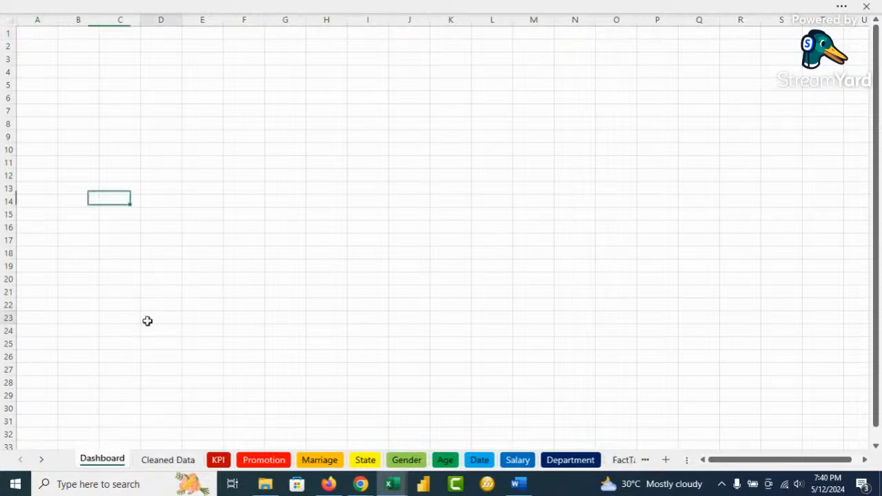
left_click(117, 444)
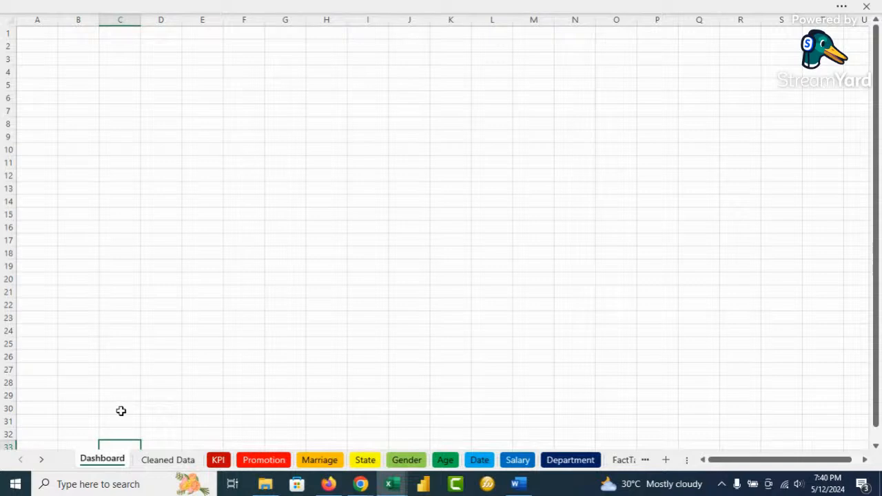
Step: Set the ribbon display to Always show Ribbon
left_click(283, 10)
left_click(867, 106)
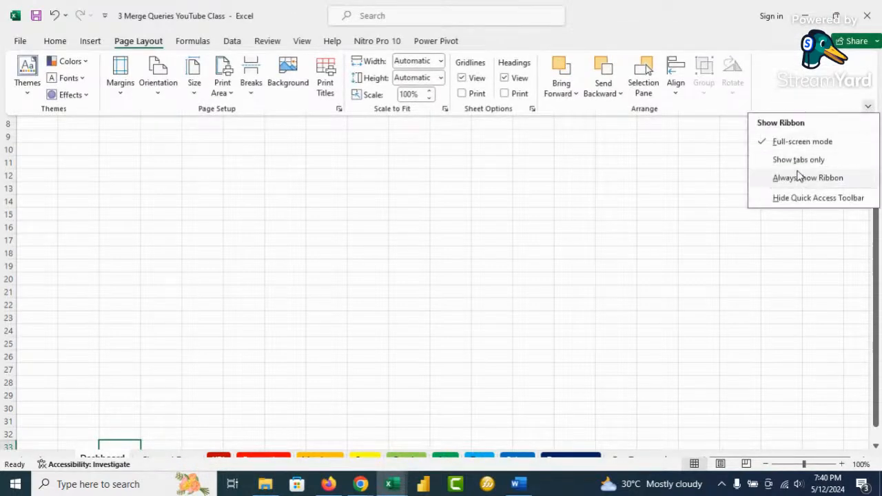
left_click(806, 178)
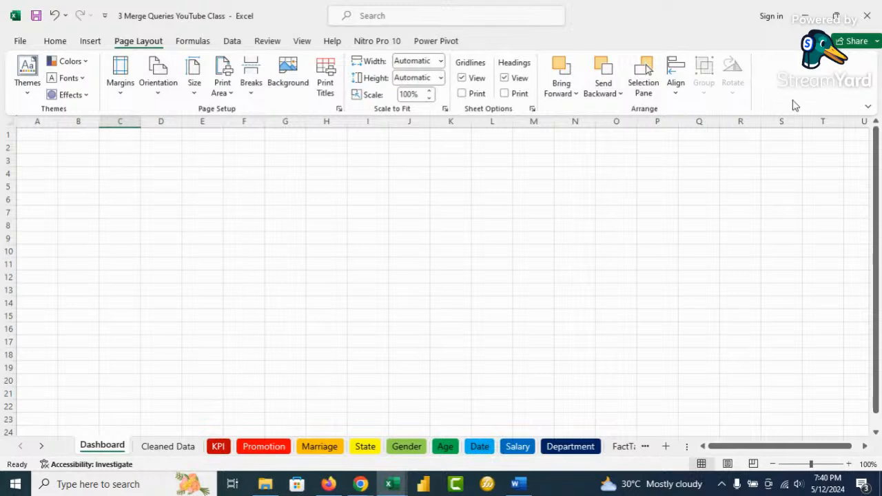
left_click(868, 109)
left_click(652, 192)
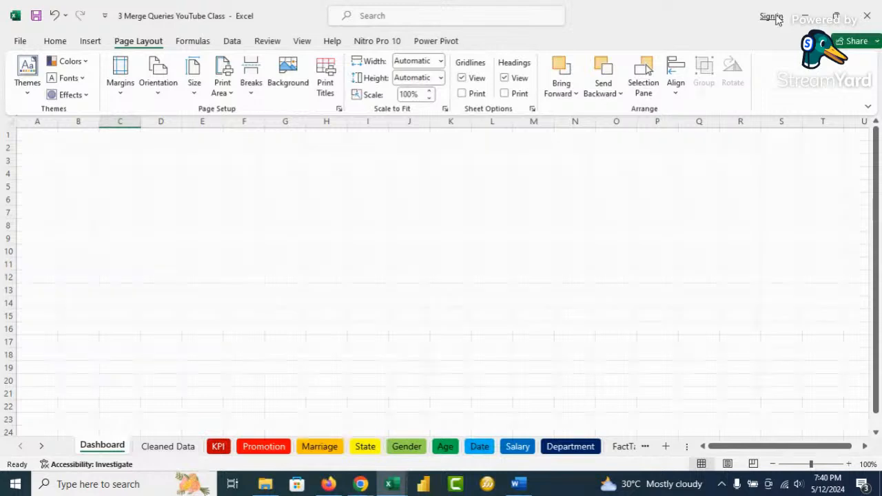
left_click(868, 108)
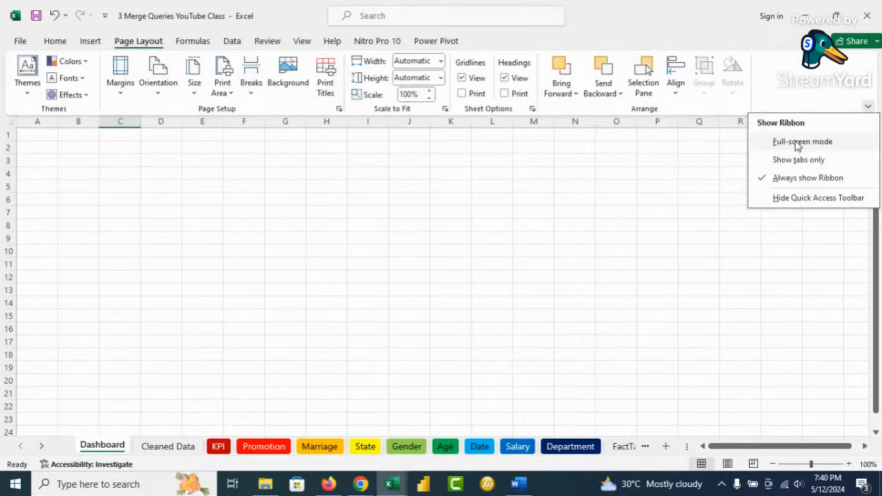
Step: Show the formula bar and set the ribbon display to Full-screen mode
left_click(303, 42)
left_click(303, 41)
left_click(163, 95)
left_click(408, 225)
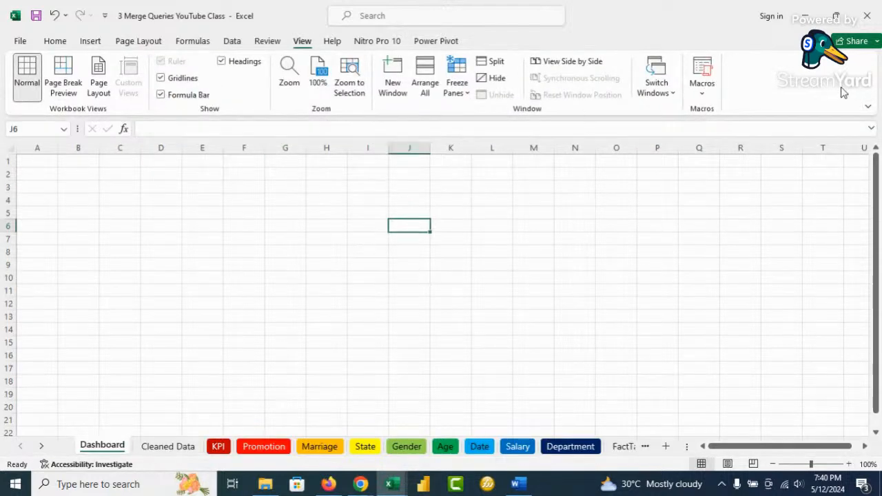
left_click(867, 106)
left_click(802, 141)
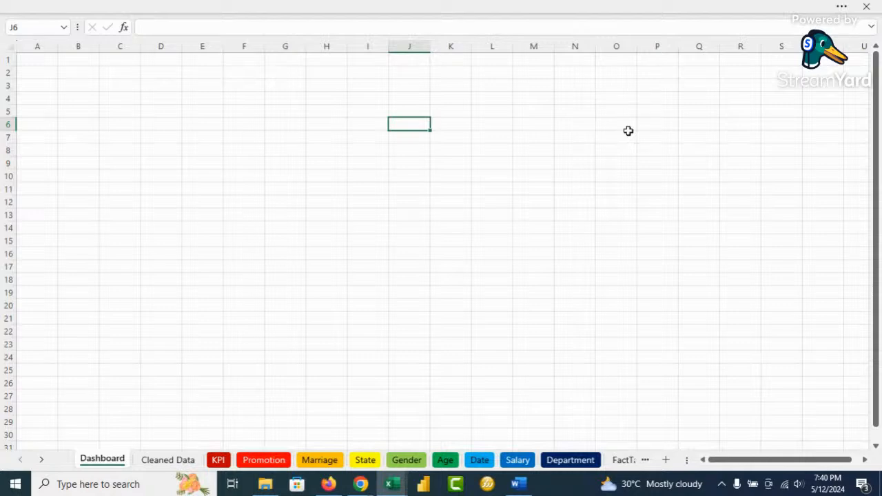
Step: Hide every column from U to the last column on the Dashboard sheet
left_click(854, 45)
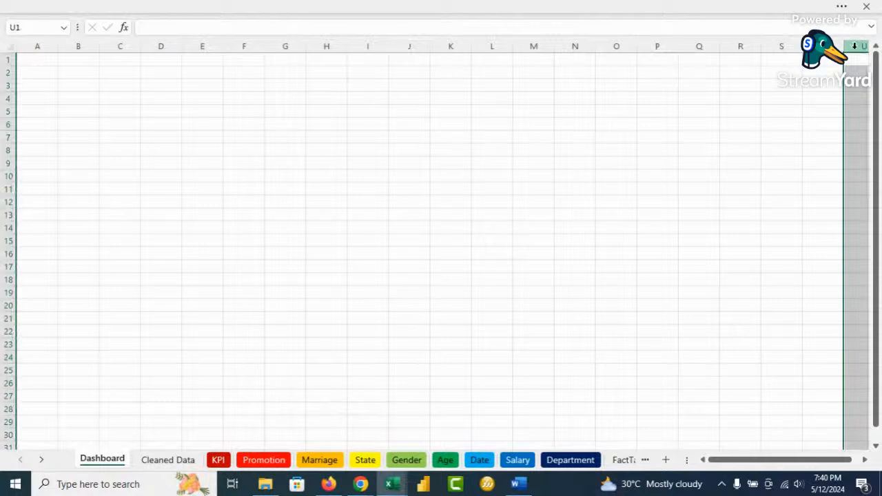
key("ctrl+shift+Right")
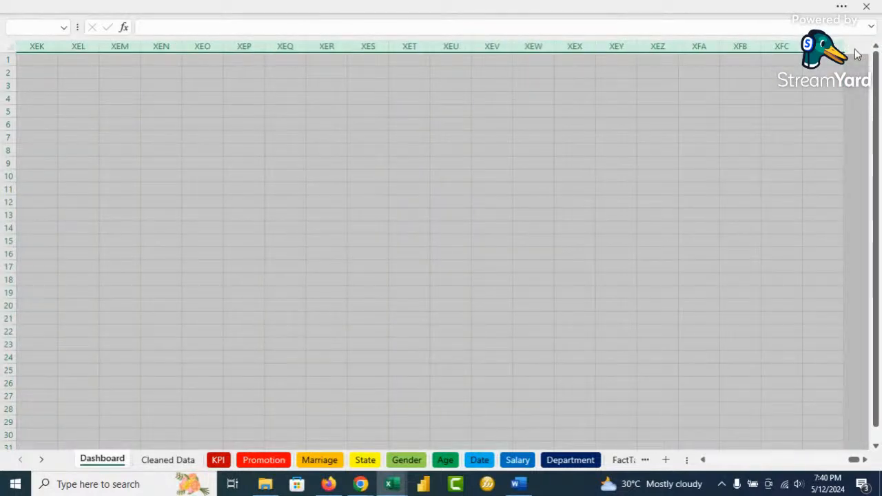
right_click(541, 160)
left_click(578, 381)
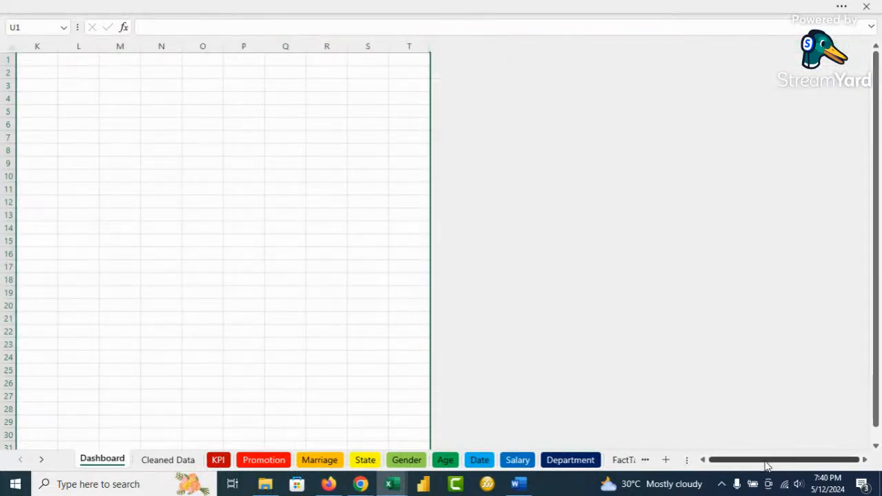
Step: Hide every row from 34 to the last row on the Dashboard sheet
left_click_drag(767, 466, 657, 457)
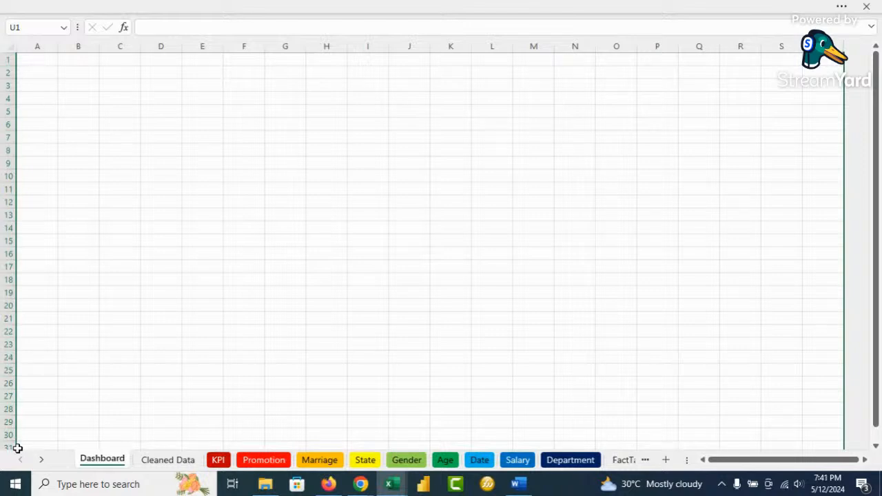
scroll(16, 430, "down", 2)
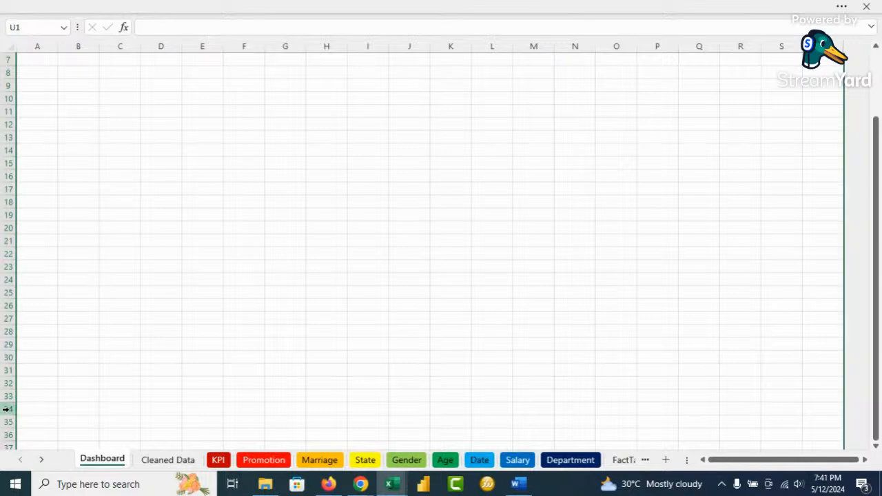
left_click(7, 408)
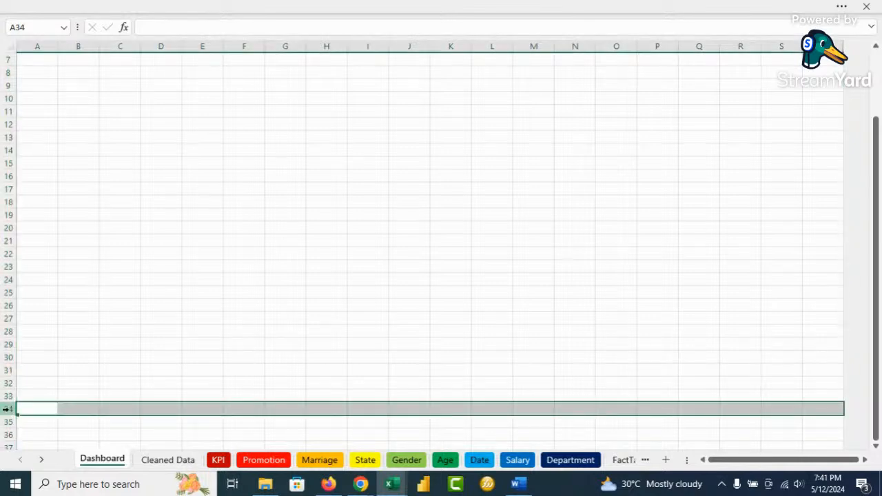
key("ctrl+shift+Down")
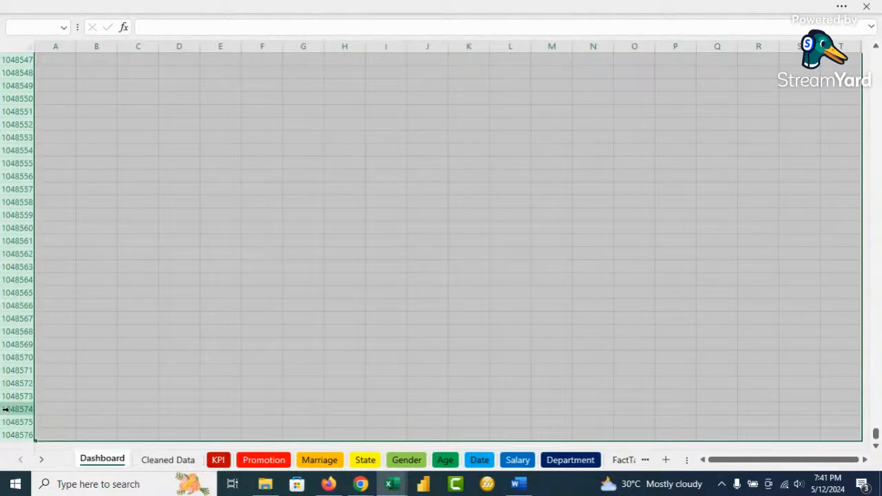
right_click(178, 219)
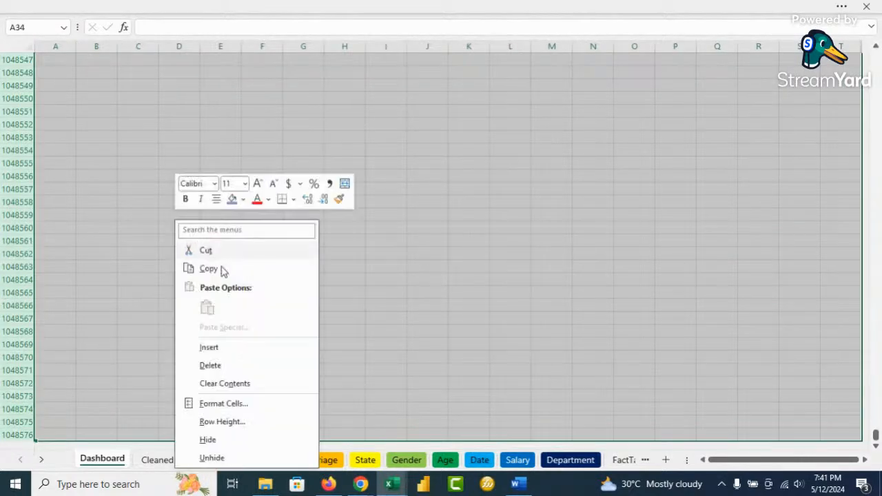
left_click(212, 440)
scroll(385, 234, "up", 3)
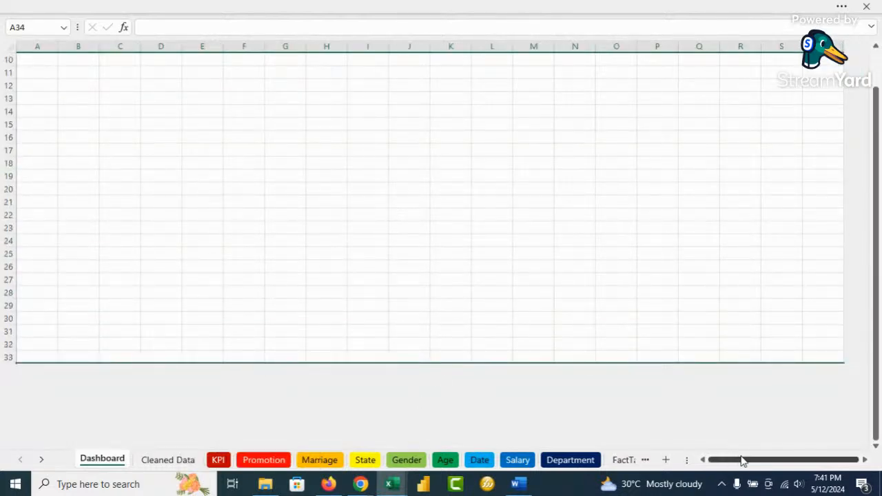
left_click_drag(742, 460, 809, 463)
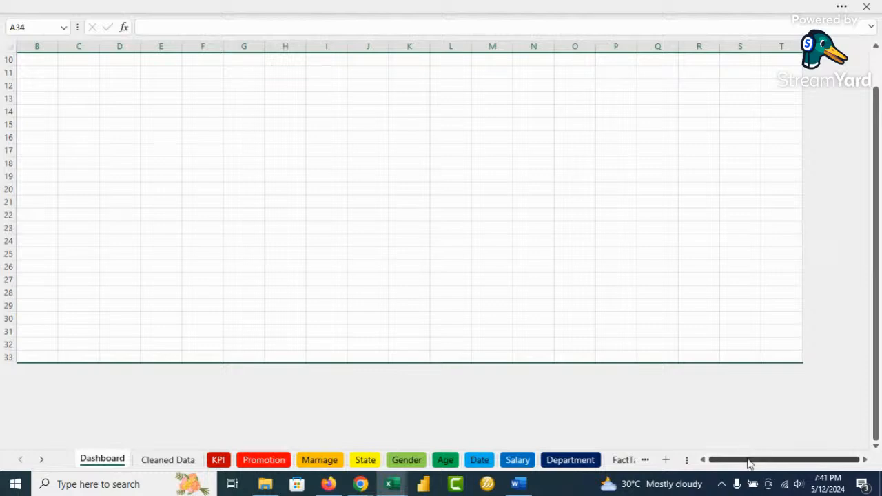
left_click_drag(748, 460, 675, 460)
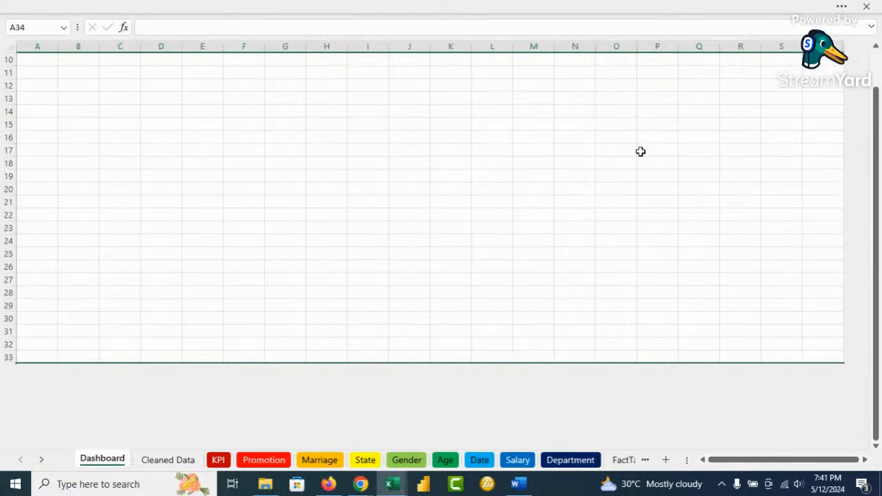
scroll(367, 266, "up", 3)
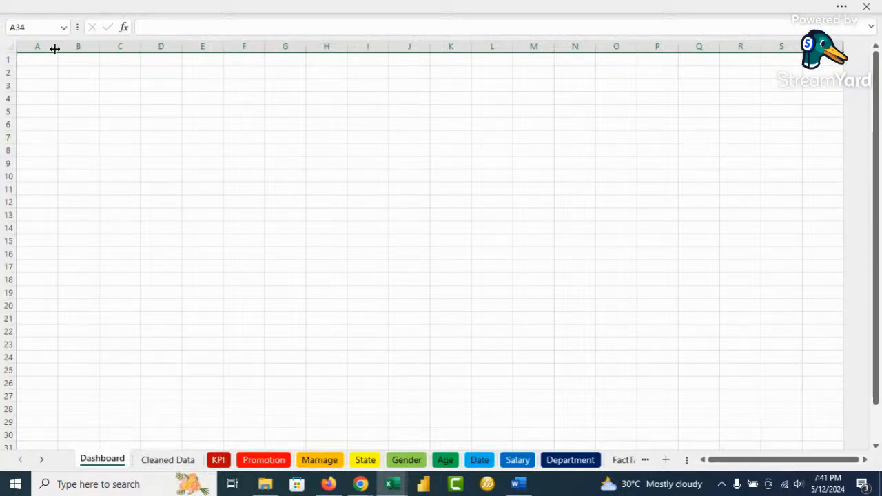
Step: Turn off headings, gridlines and the formula bar for the Dashboard sheet, and return to the full-screen view
left_click(183, 5)
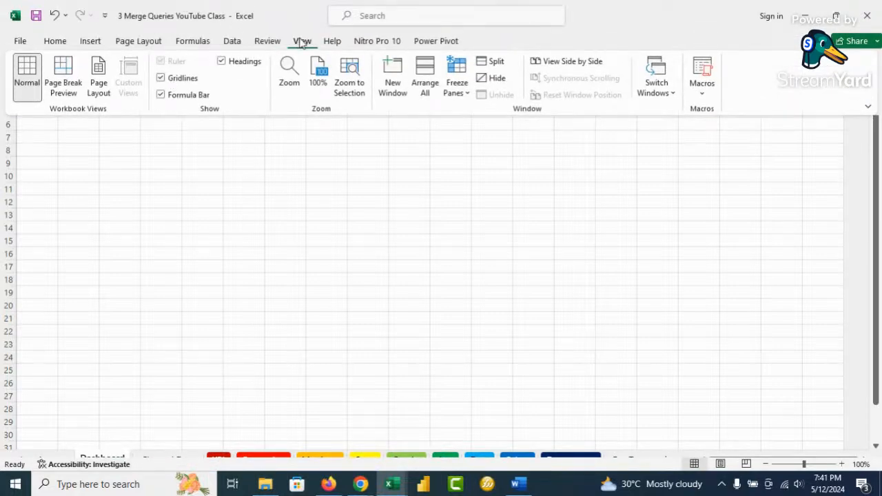
left_click(221, 62)
left_click(161, 78)
key("ctrl+shift+F1")
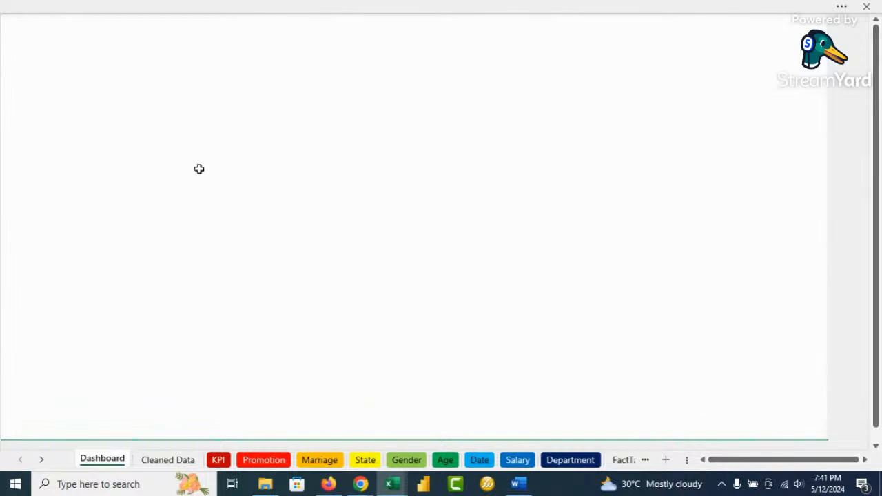
Step: Fill all cells of the Dashboard sheet with a medium purple shade from the theme colours
left_click(297, 174)
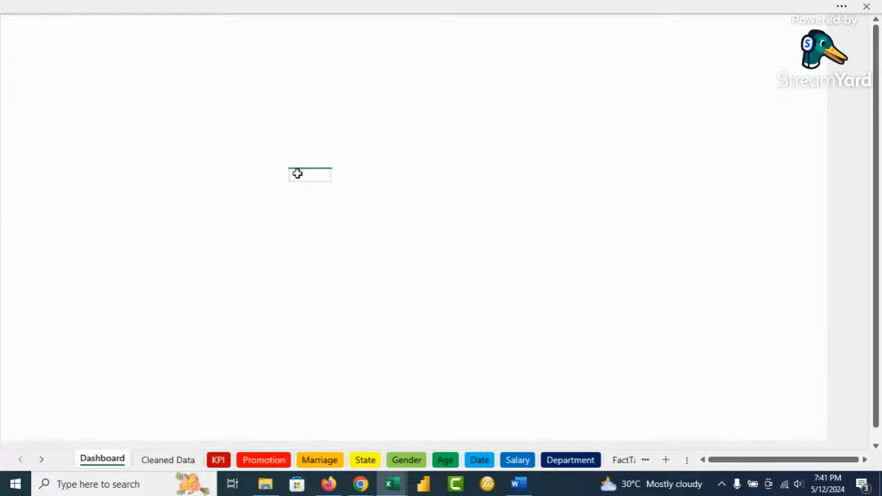
key("ctrl+a")
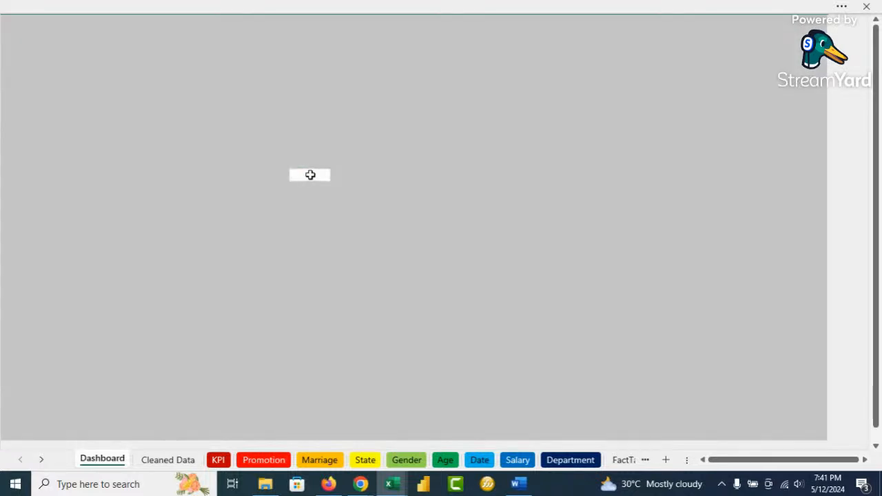
right_click(310, 175)
left_click(379, 155)
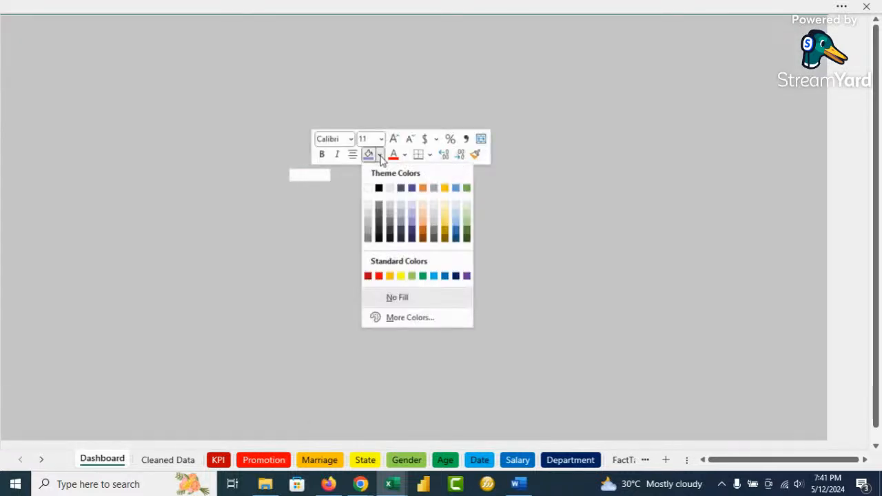
left_click(412, 224)
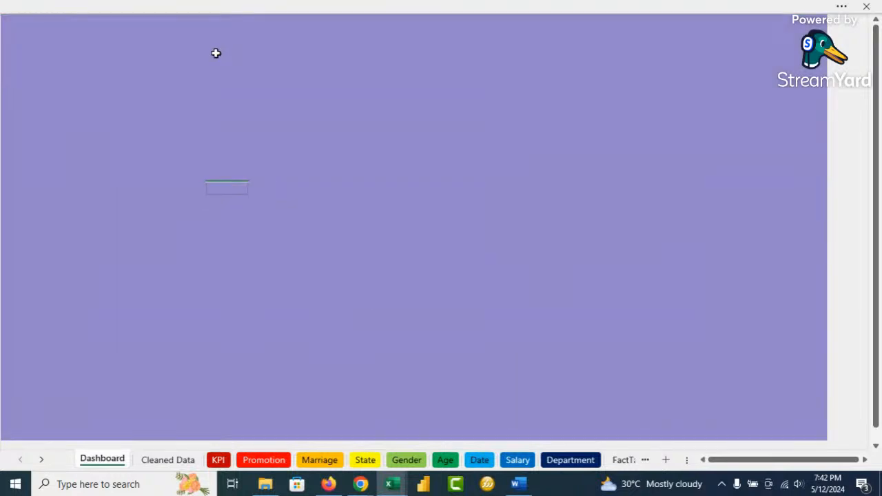
Step: Draw a large rounded-corner rectangle over most of the dashboard area, leaving a wider strip free along its left side
left_click(111, 9)
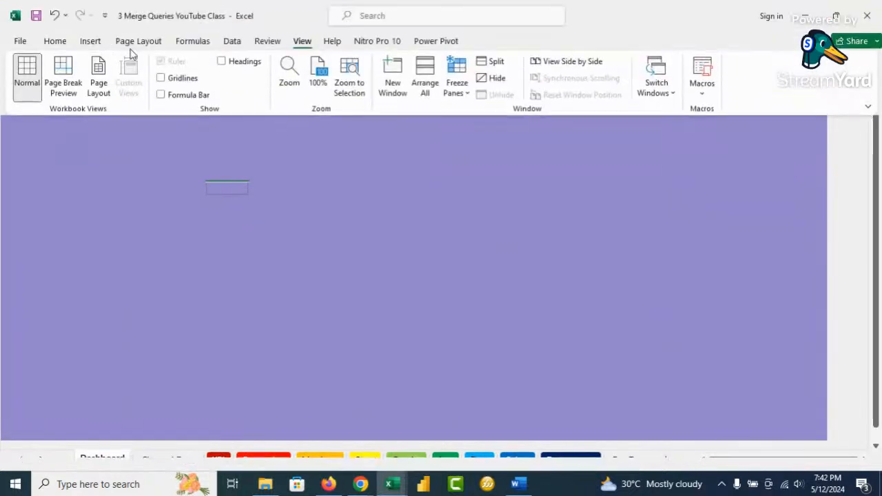
left_click(90, 42)
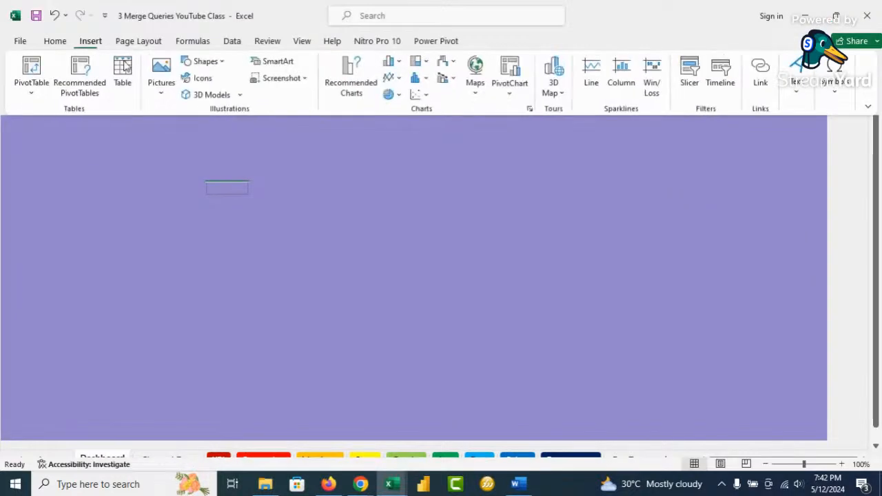
left_click(205, 61)
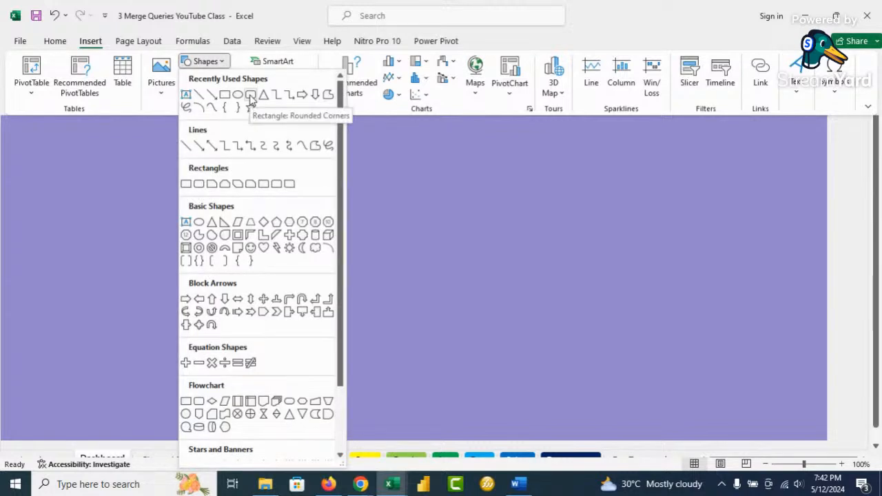
left_click(250, 94)
left_click_drag(116, 32, 810, 429)
left_click_drag(564, 288, 566, 283)
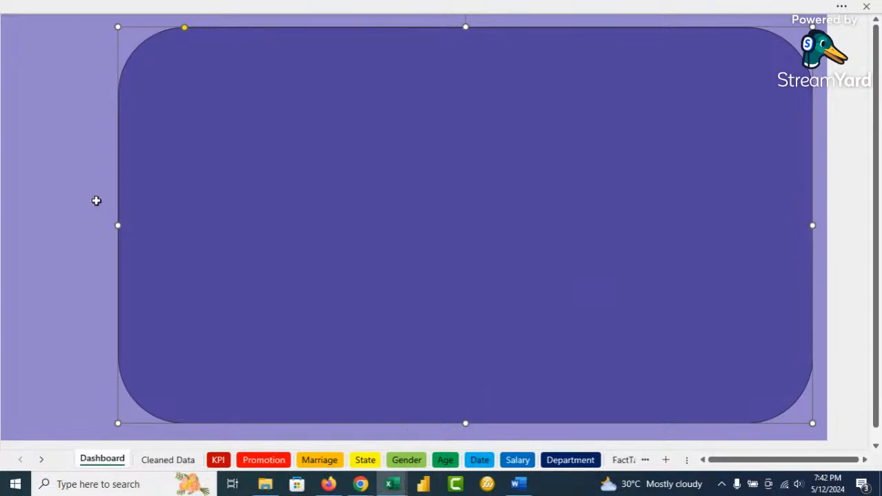
Step: Widen the rounded rectangle slightly to the left and reduce its corner rounding to a small radius
left_click_drag(117, 226, 105, 226)
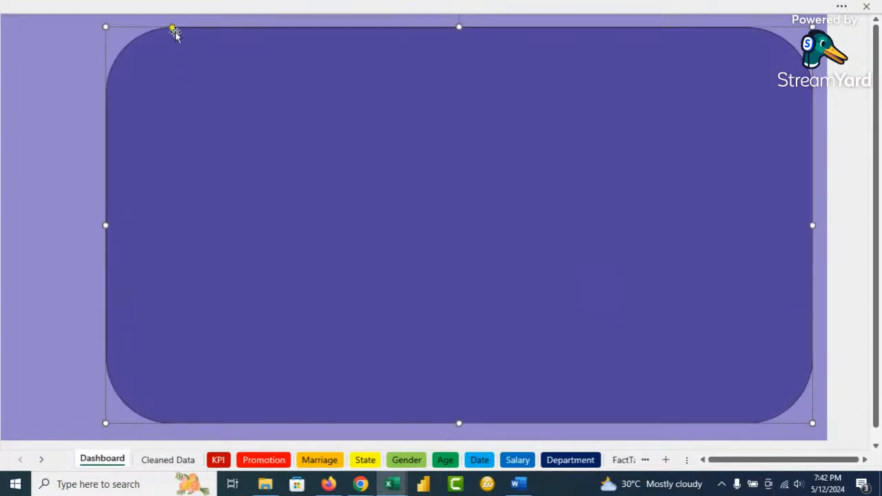
left_click_drag(173, 29, 124, 28)
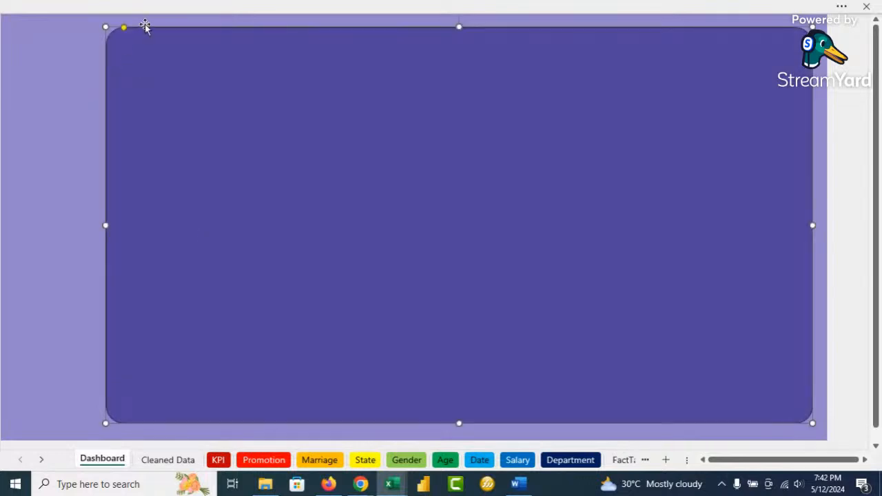
left_click_drag(124, 29, 120, 28)
Step: Fill the rounded rectangle with a light purple theme shade and set it to No Outline
right_click(187, 131)
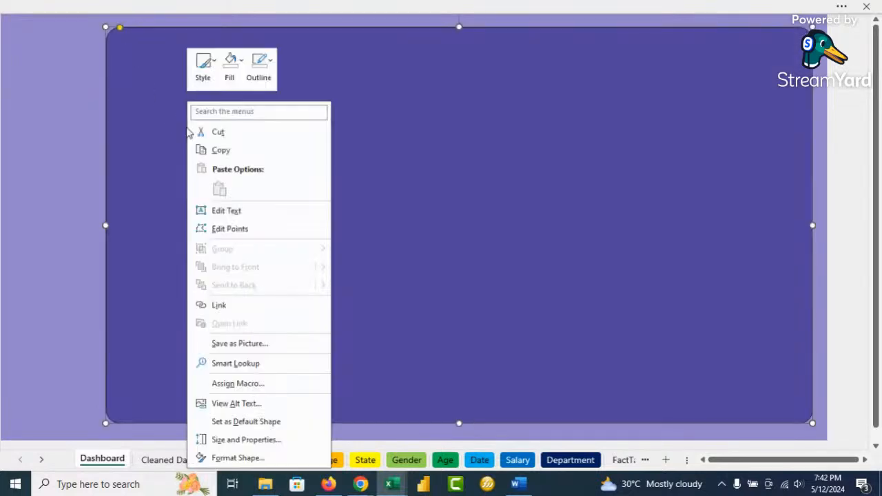
left_click(236, 69)
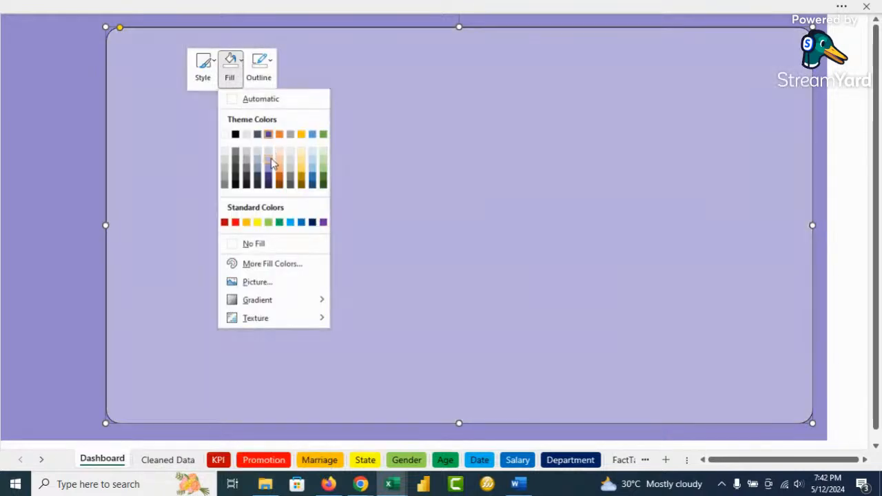
left_click(270, 164)
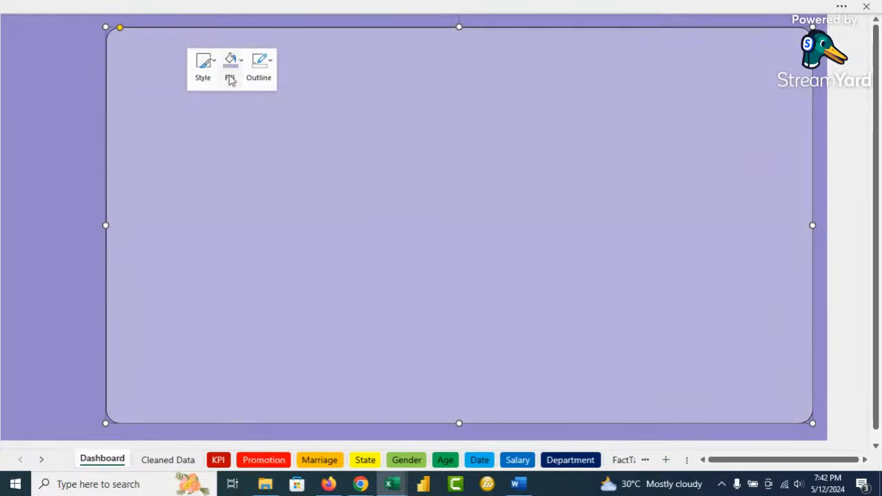
left_click(265, 65)
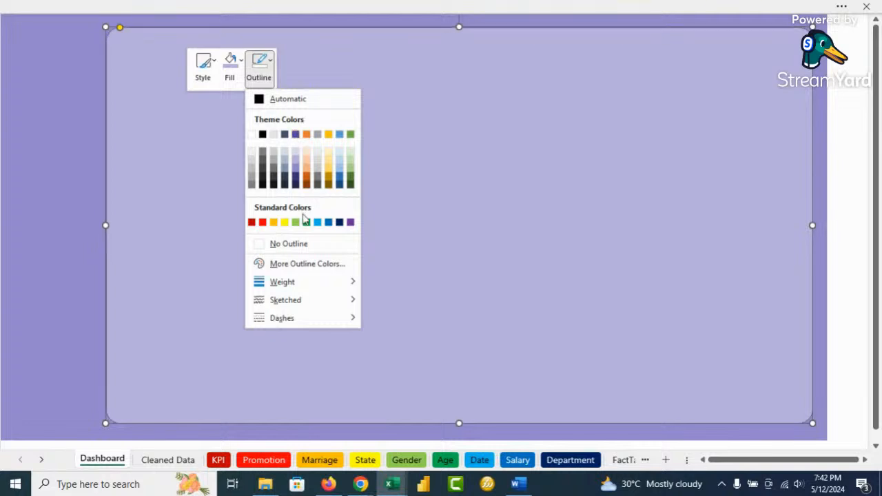
left_click(305, 244)
left_click(69, 180)
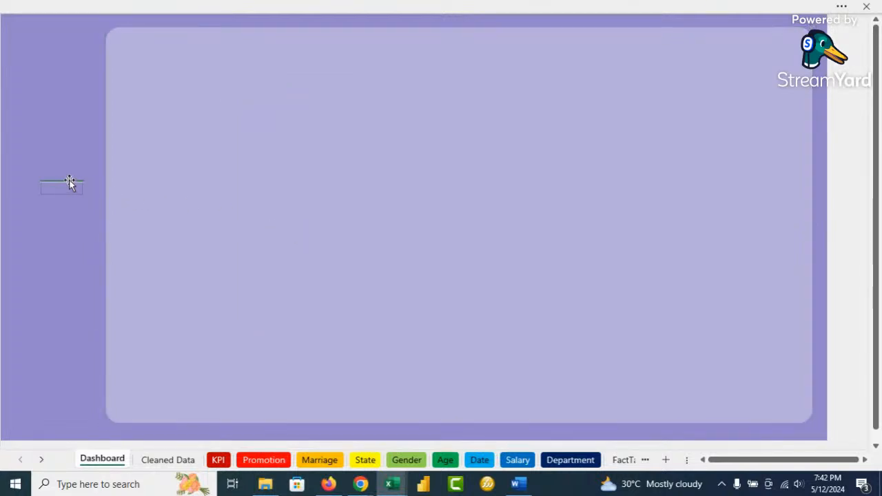
Step: Duplicate the light purple rounded rectangle and open the fill colours for the copy
left_click(318, 213)
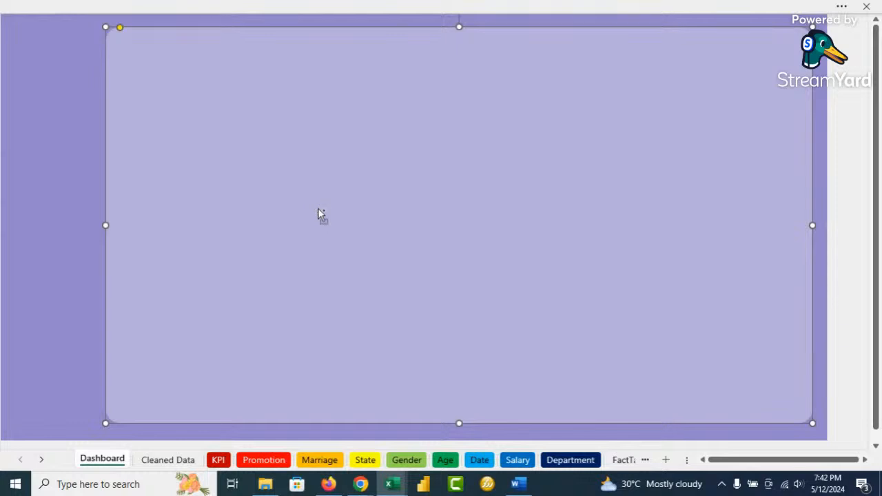
key("ctrl+d")
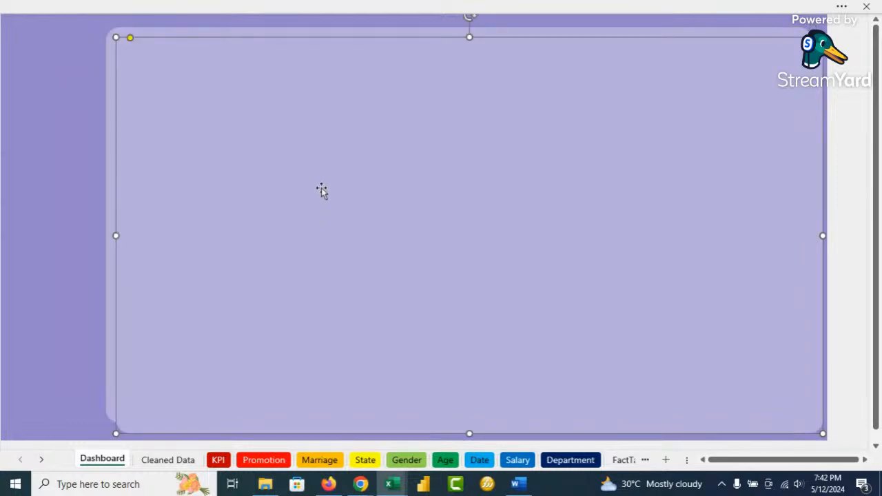
right_click(304, 108)
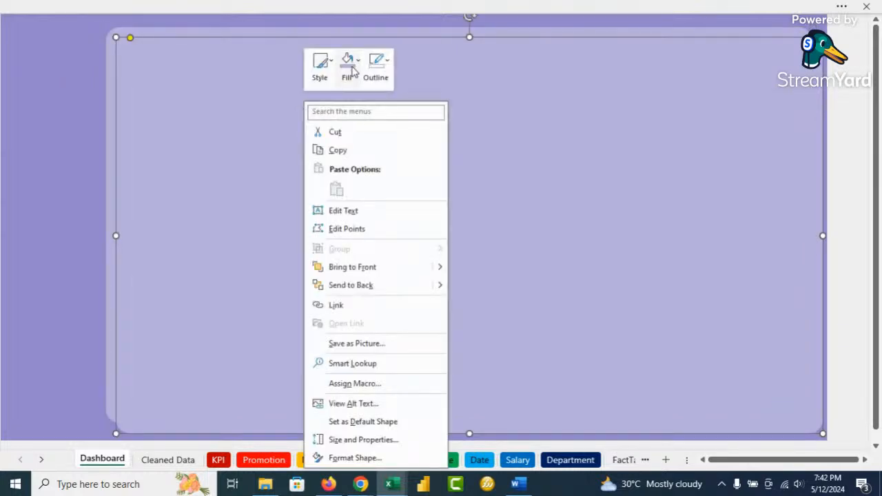
left_click(347, 65)
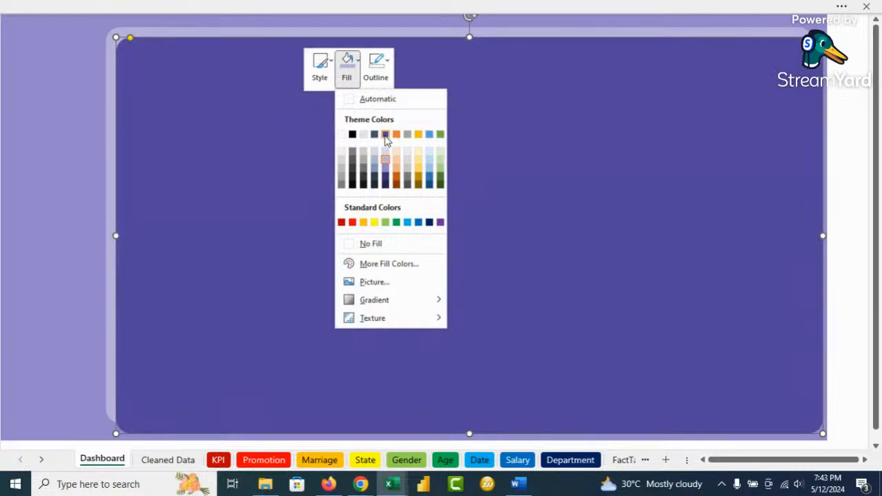
Step: Fill the front rounded rectangle with the theme's dark purple, shrink it into a narrow vertical sidebar and place it over the background panel's left edge
left_click(385, 135)
left_click_drag(822, 236, 249, 208)
left_click_drag(181, 35, 181, 81)
left_click_drag(176, 226, 119, 200)
left_click_drag(112, 209, 111, 210)
left_click_drag(50, 49, 60, 51)
left_click(368, 198)
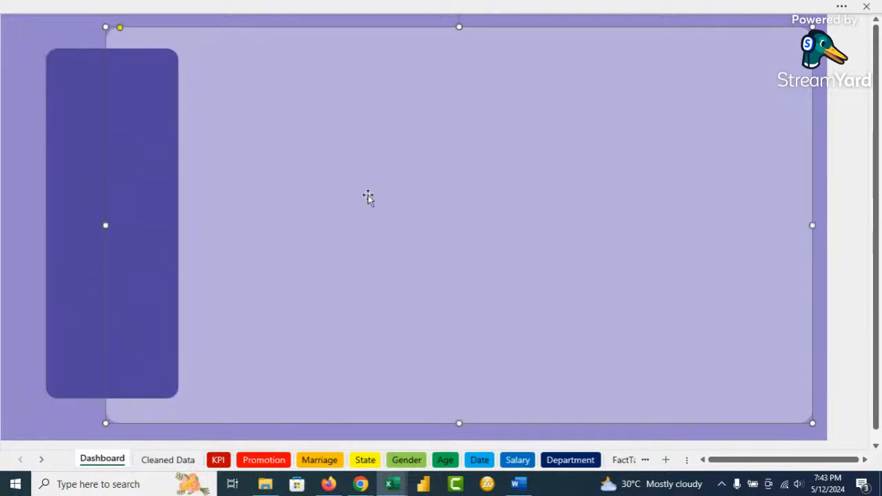
left_click(32, 100)
Step: Duplicate the dark purple sidebar onto the background panel beside it and fill the copy with the lightest theme purple tint
left_click(146, 160)
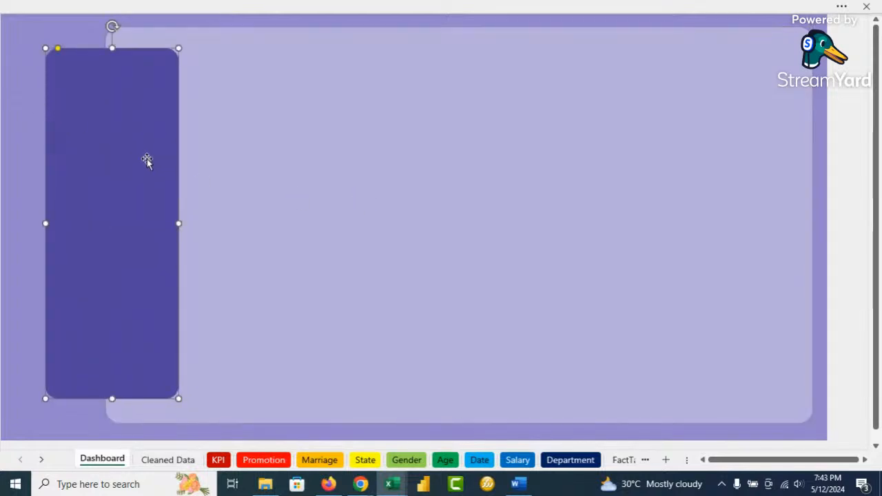
left_click_drag(148, 157, 279, 151, "ctrl")
right_click(279, 150)
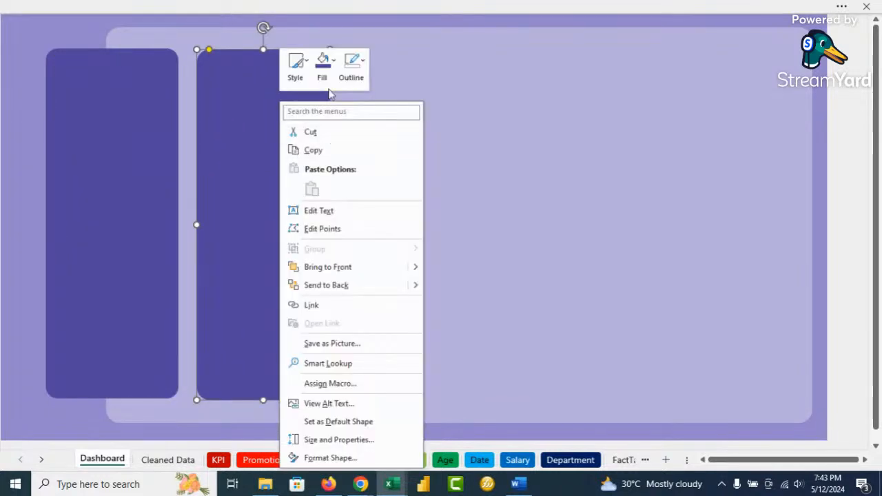
left_click(332, 64)
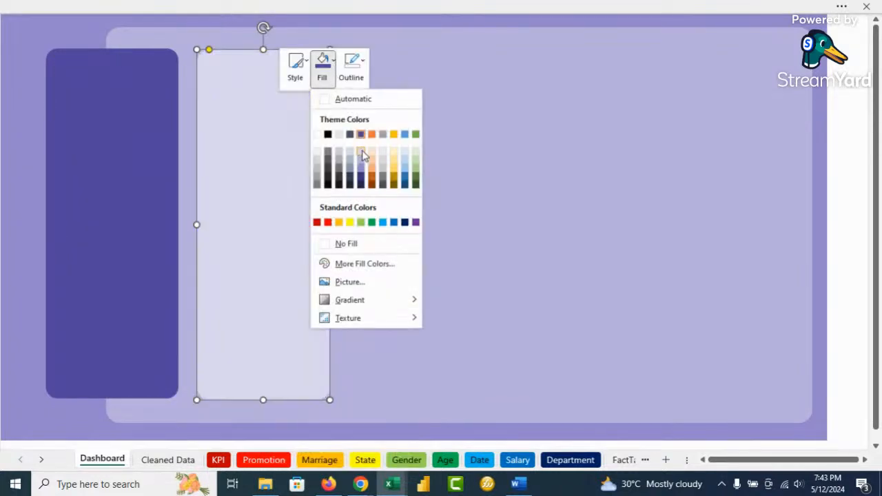
left_click(361, 149)
key("Escape")
Step: Reshape the light rectangle into a wide panel beside the sidebar and arrange a second light panel beneath it
left_click_drag(261, 75, 262, 90)
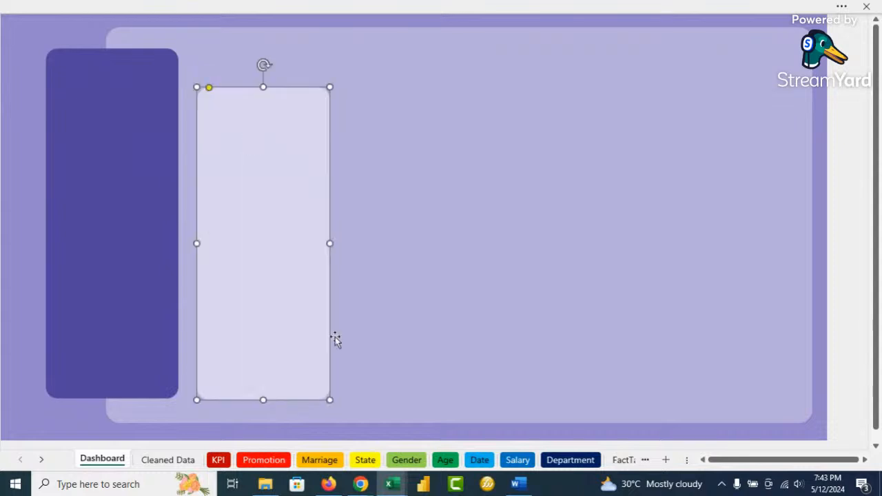
left_click_drag(331, 398, 806, 218)
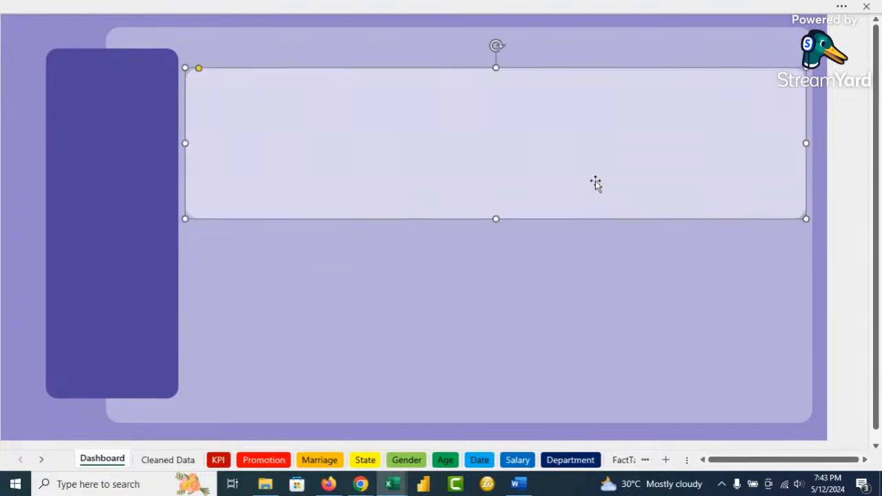
left_click_drag(587, 172, 457, 309)
key("ctrl+v")
left_click(502, 159)
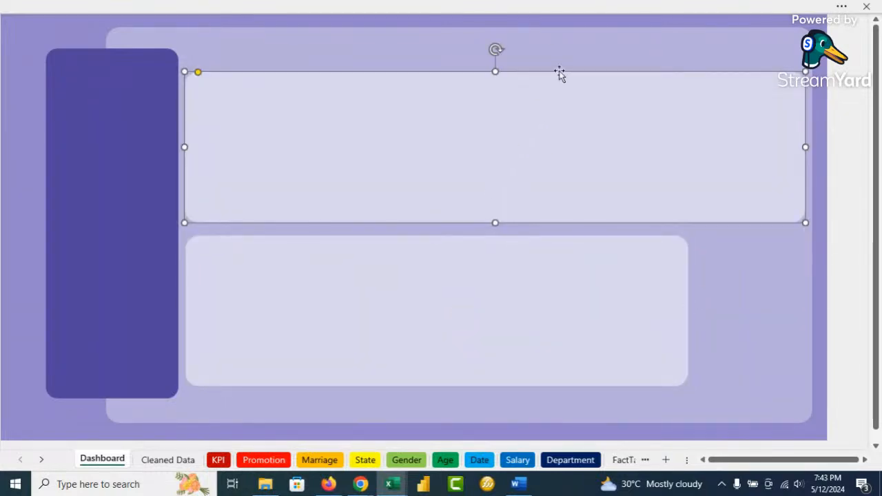
Step: Compare the height and width of the upper and lower light panels
left_click(543, 6)
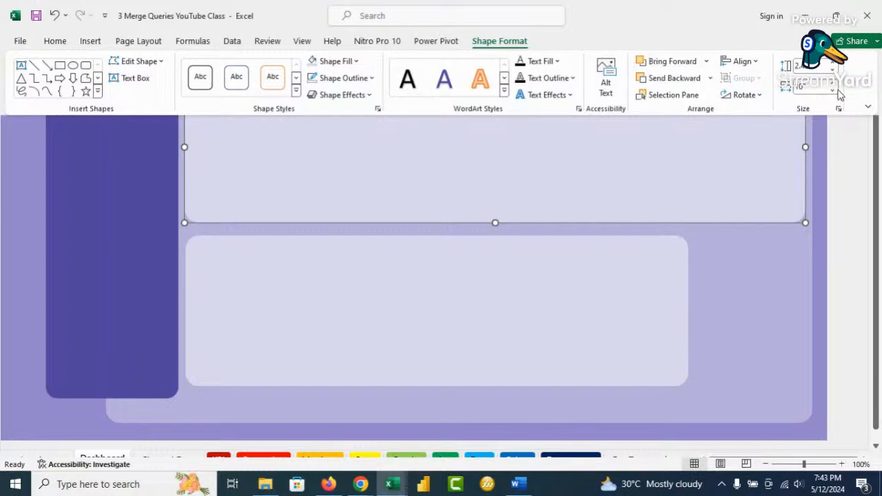
left_click(589, 202)
left_click(504, 337)
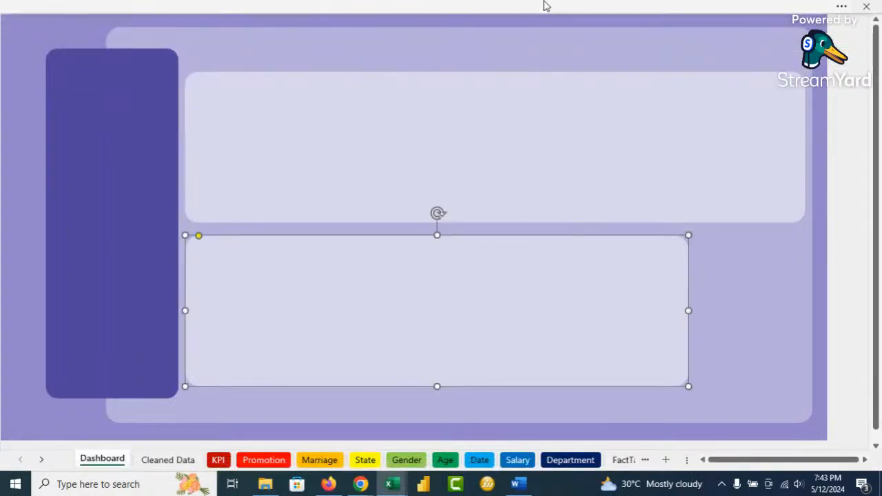
left_click(542, 6)
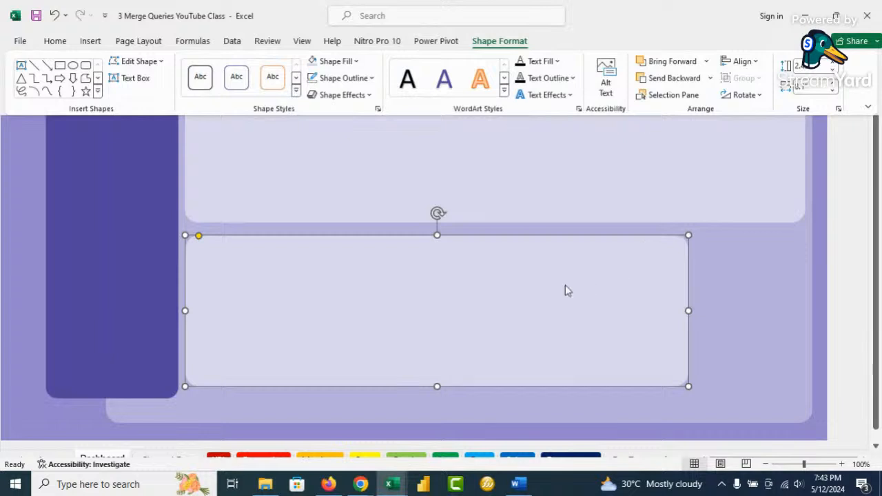
left_click(579, 183)
left_click(581, 177)
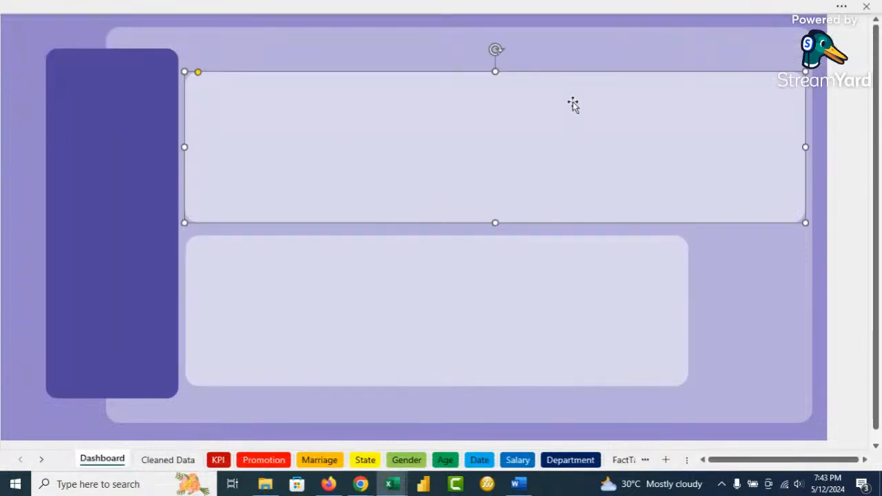
left_click(571, 8)
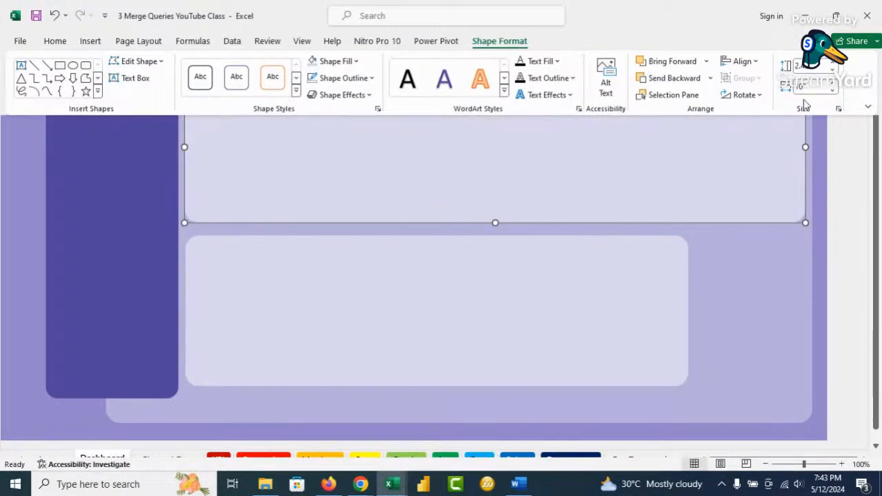
left_click(695, 181)
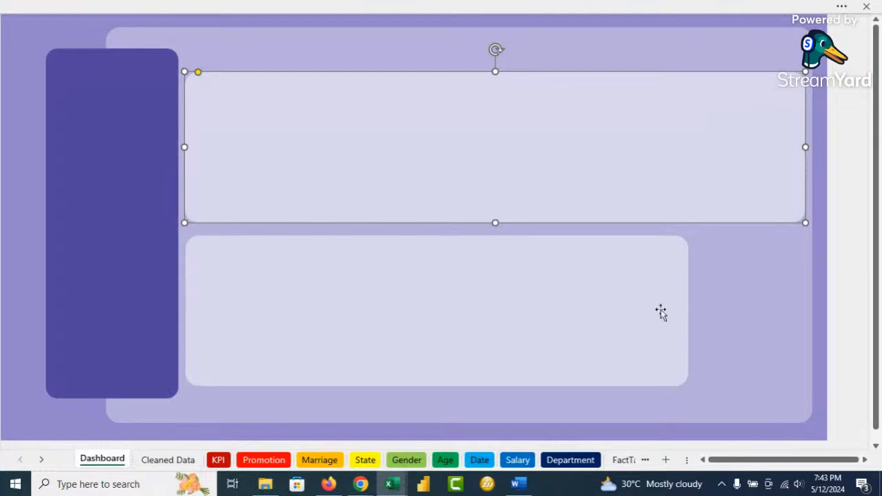
Step: Widen the lower light panel to match the upper panel's width and lower it towards the sidebar's bottom edge
left_click(636, 307)
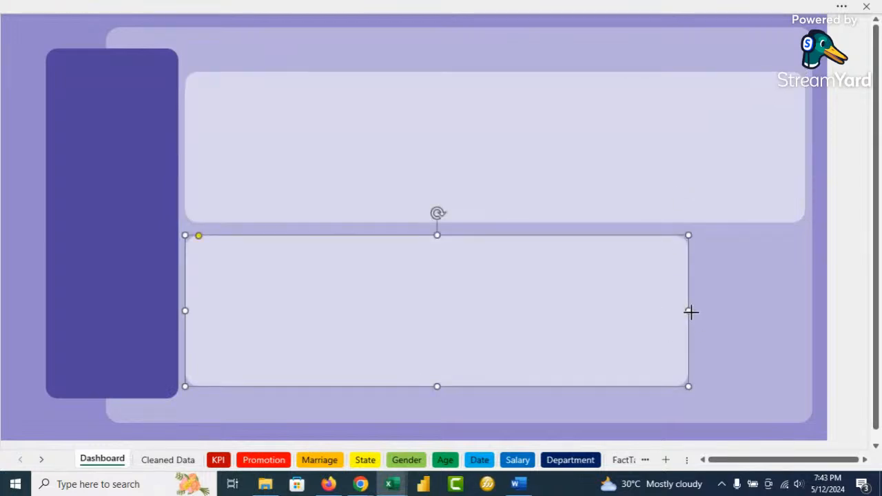
left_click_drag(688, 310, 806, 311)
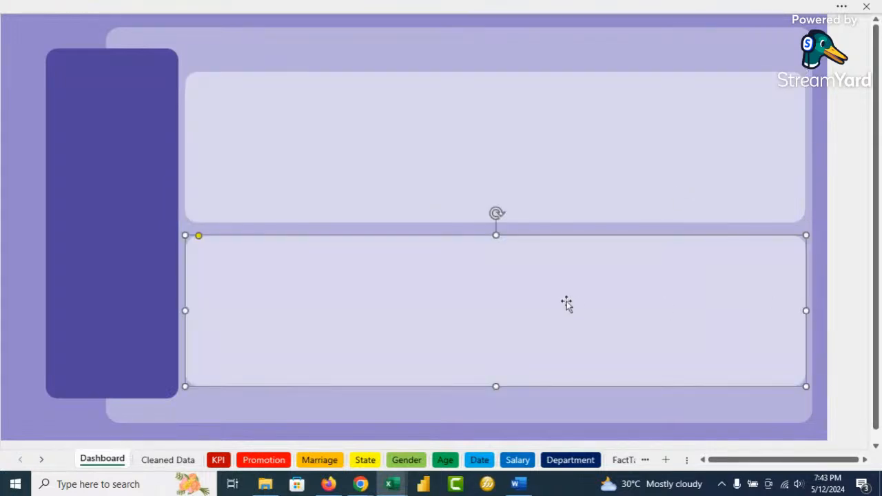
left_click_drag(563, 295, 564, 306)
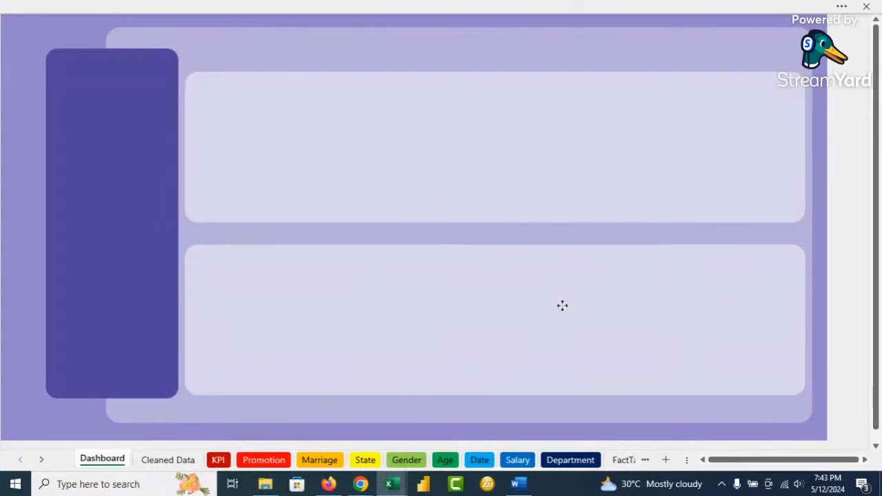
Step: Align the bottom edges of the lower light panel and the dark purple sidebar
left_click(148, 311, "shift")
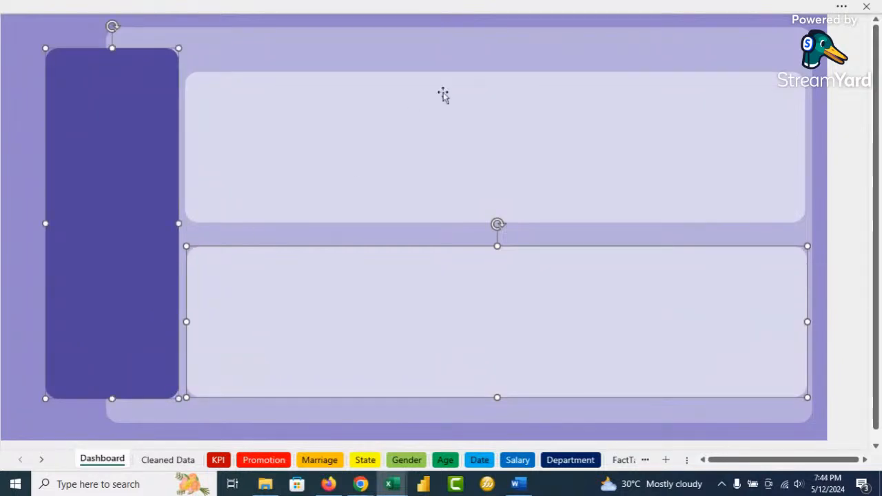
left_click(506, 10)
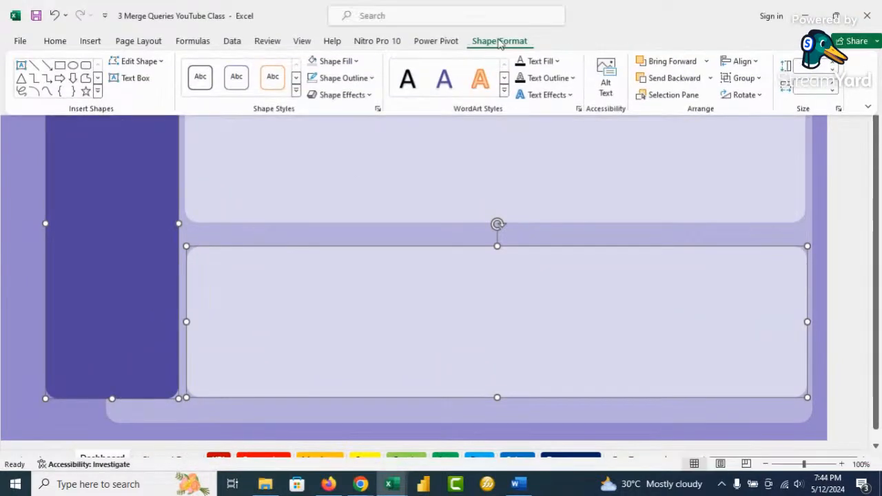
left_click(740, 60)
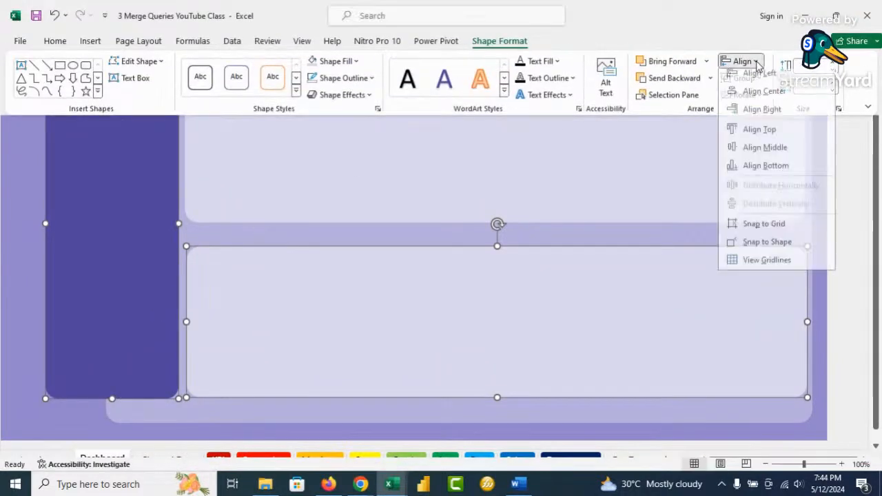
left_click(779, 171)
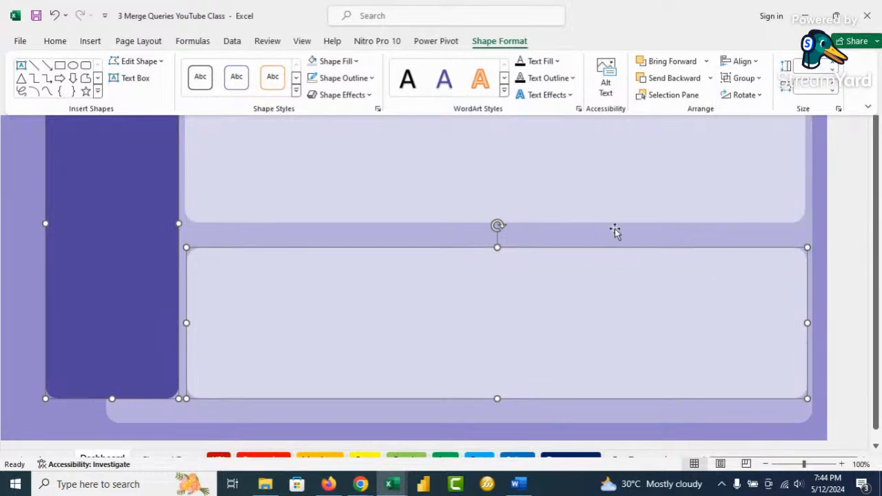
Step: Move the upper light panel down to leave only a small gap above the lower panel
left_click(611, 191)
left_click_drag(610, 182, 610, 195)
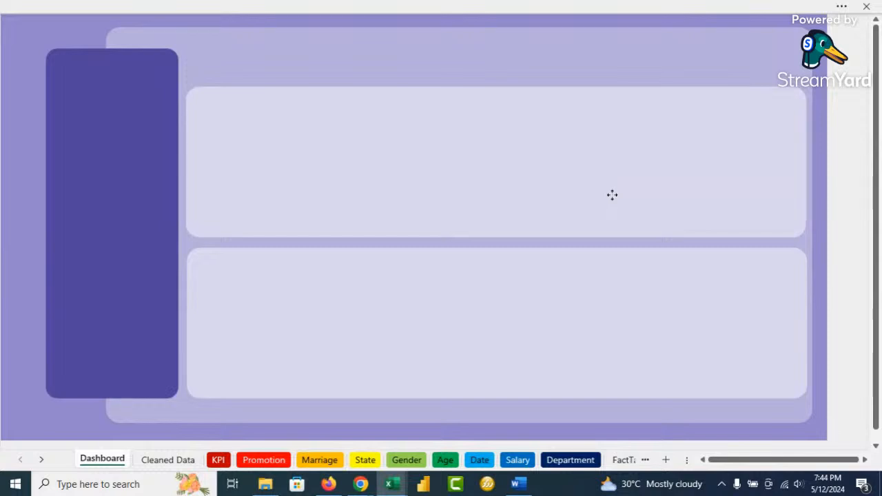
left_click(611, 196)
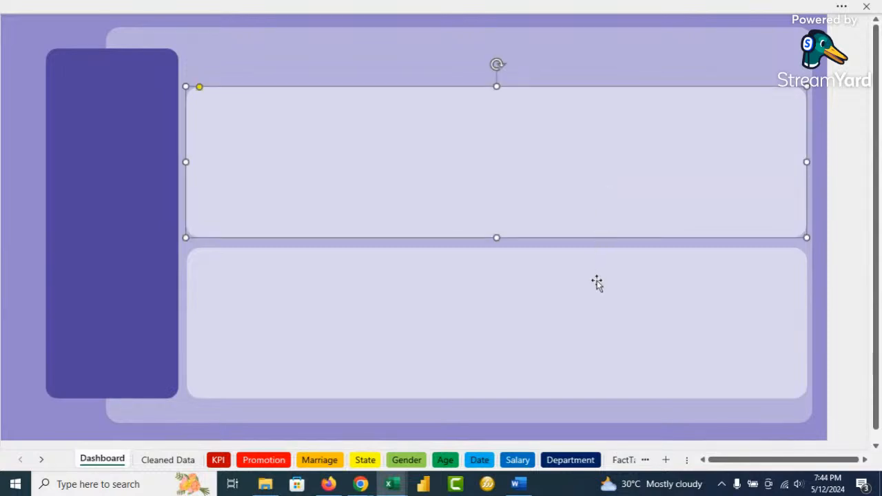
Step: Align the right edges of the upper and lower light panels
left_click(594, 281)
left_click(606, 207, "shift")
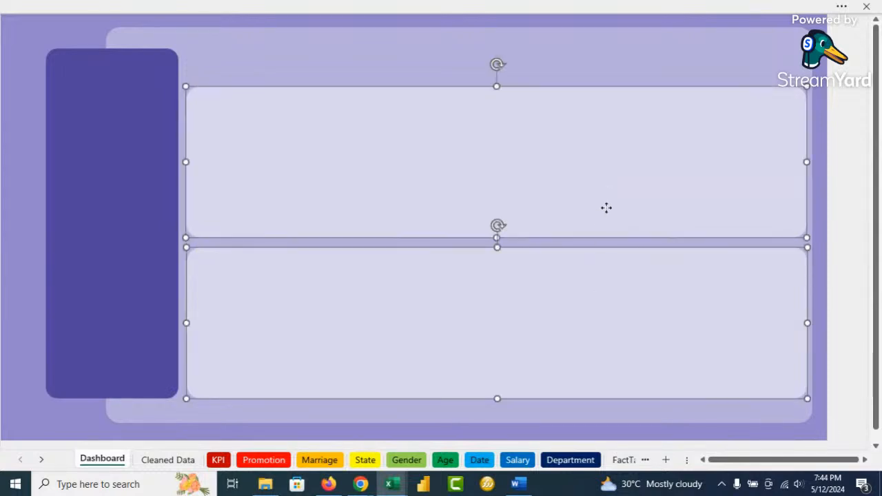
left_click(693, 14)
left_click(753, 65)
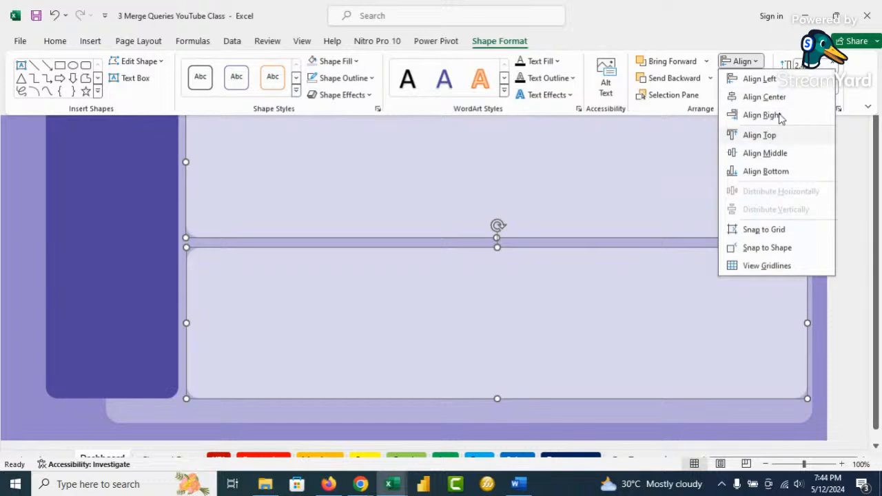
left_click(778, 115)
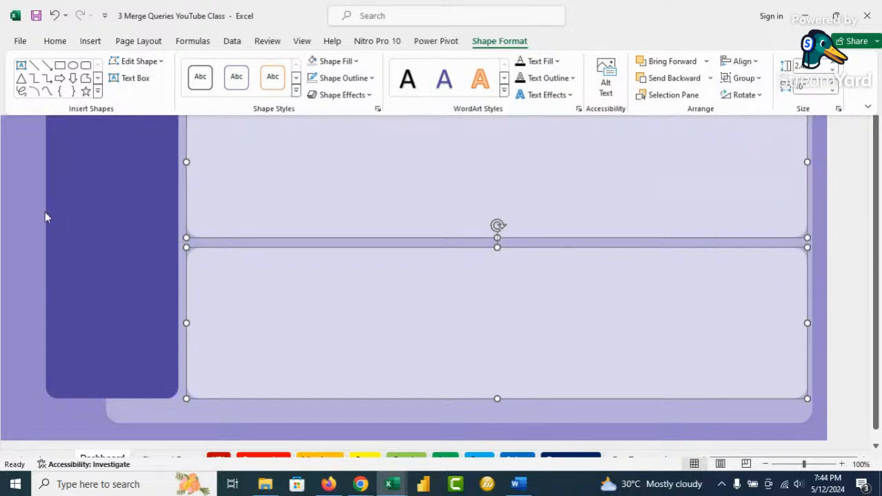
left_click(245, 70)
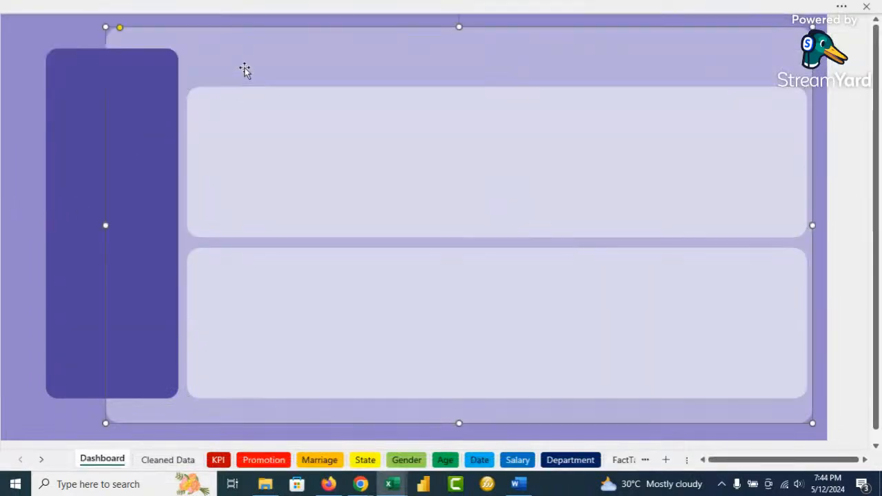
Step: Examine the panel layout of the finished TrendConsults Ltd HR Dashboard in the other workbook, then return to the new Dashboard sheet
left_click(390, 483)
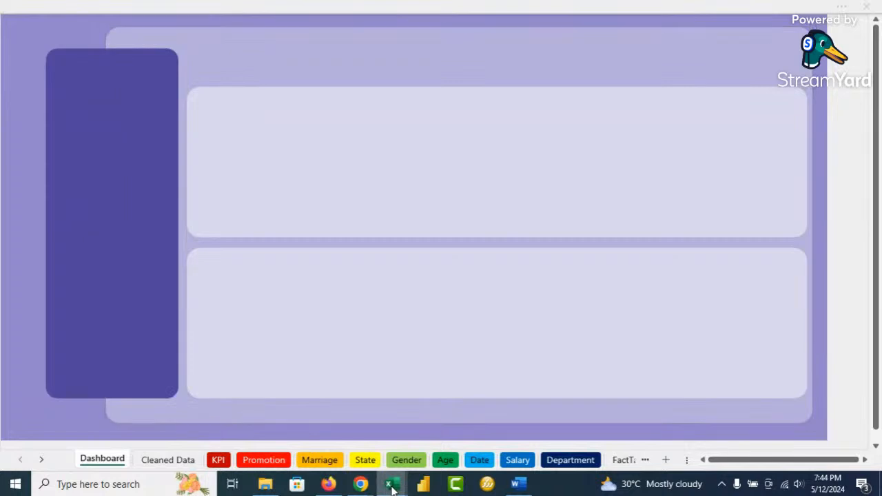
left_click(345, 431)
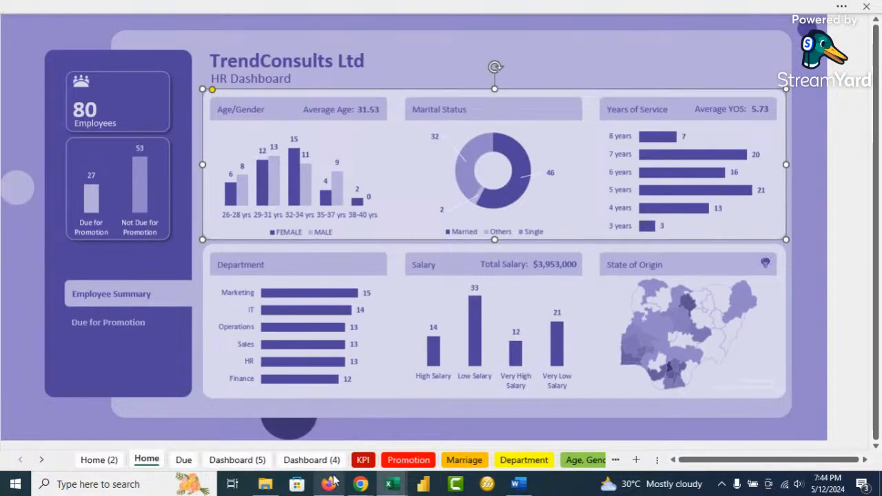
left_click(390, 484)
left_click(441, 441)
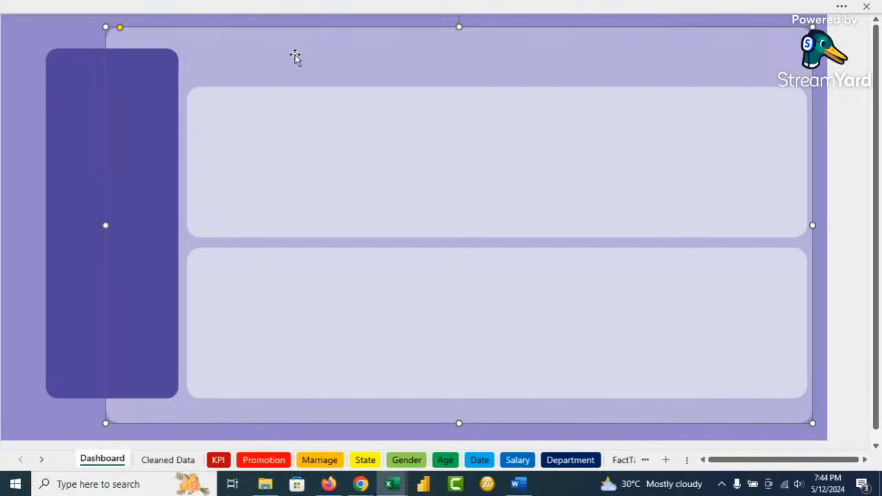
left_click(64, 24)
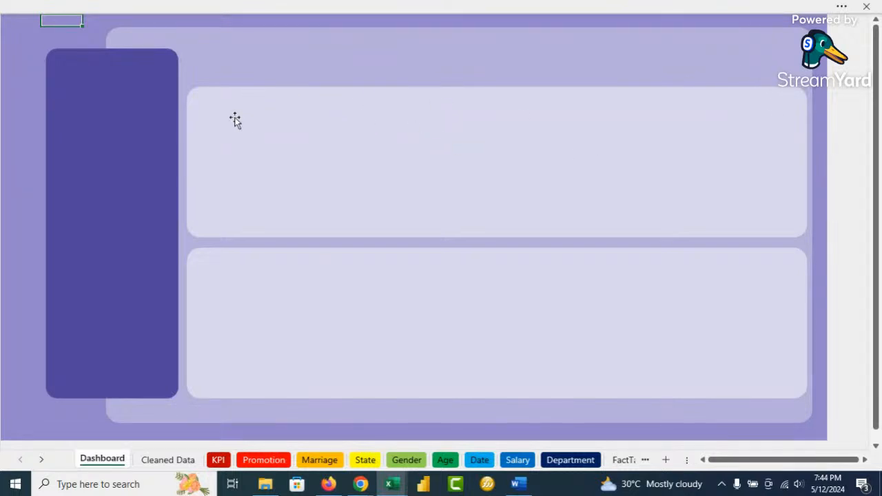
Step: Nudge both light panels together slightly left, closer to the dark purple sidebar
left_click(395, 200)
left_click(394, 279, "ctrl")
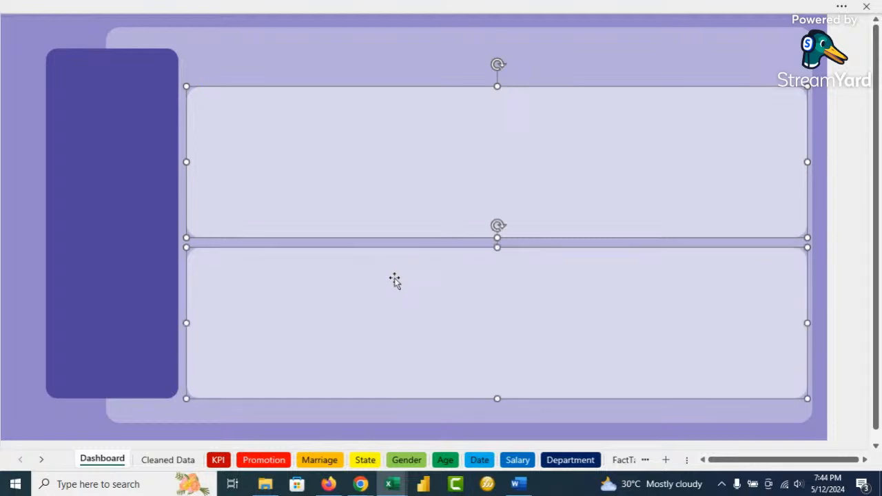
key("Left")
key("Left")
key("Left")
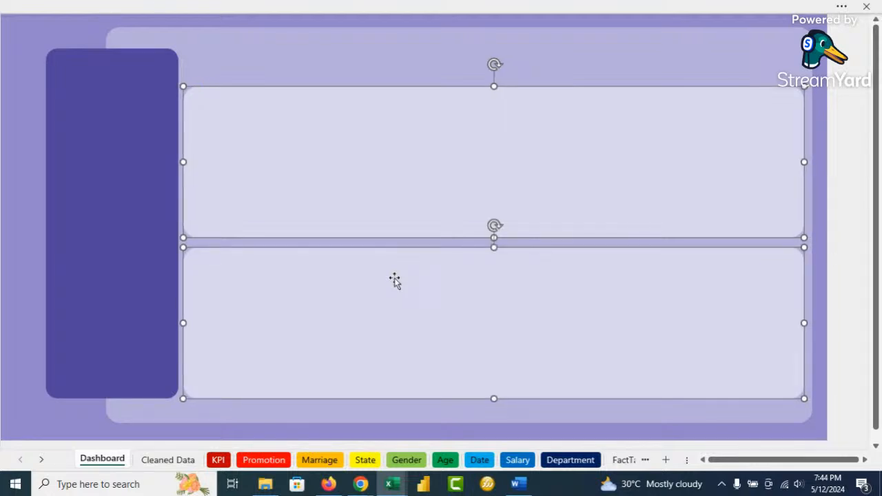
left_click(387, 76)
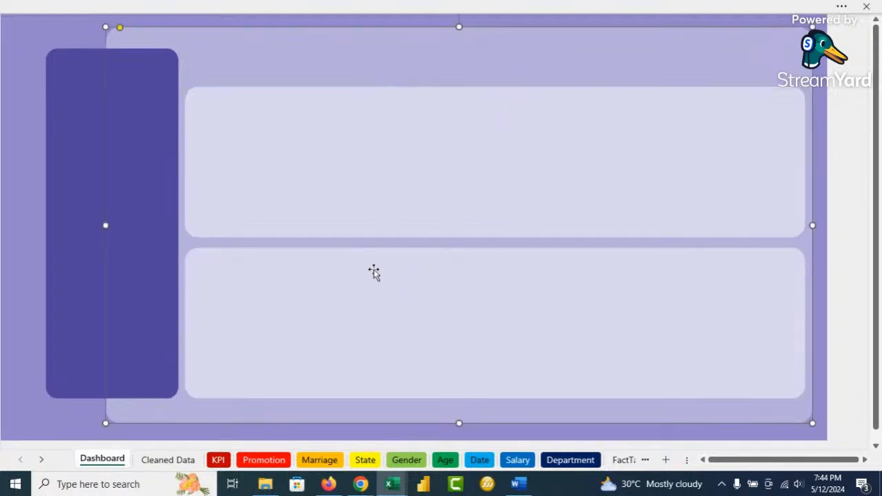
Step: Nudge the upper light panel slightly down to narrow the gap above the lower panel
left_click(410, 177)
key("Down")
key("Down")
key("Down")
key("Down")
key("Down")
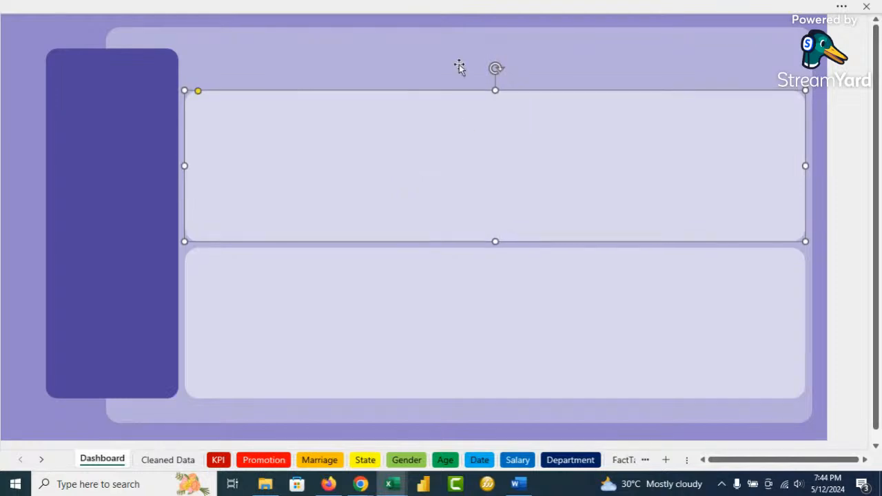
left_click(459, 68)
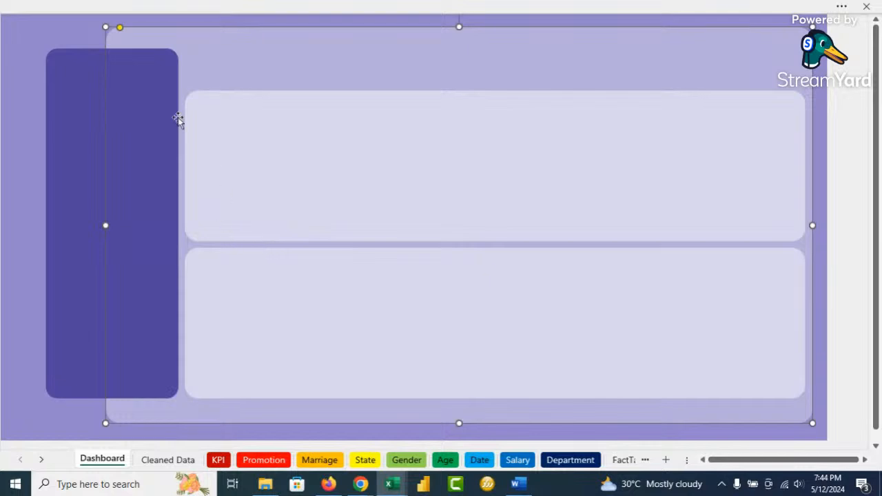
left_click(7, 125)
left_click(295, 194)
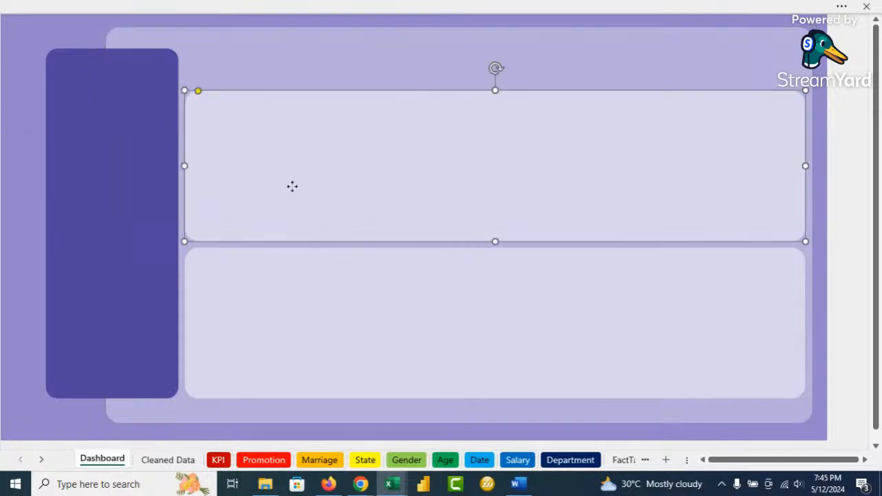
left_click_drag(292, 187, 290, 172)
left_click(291, 176)
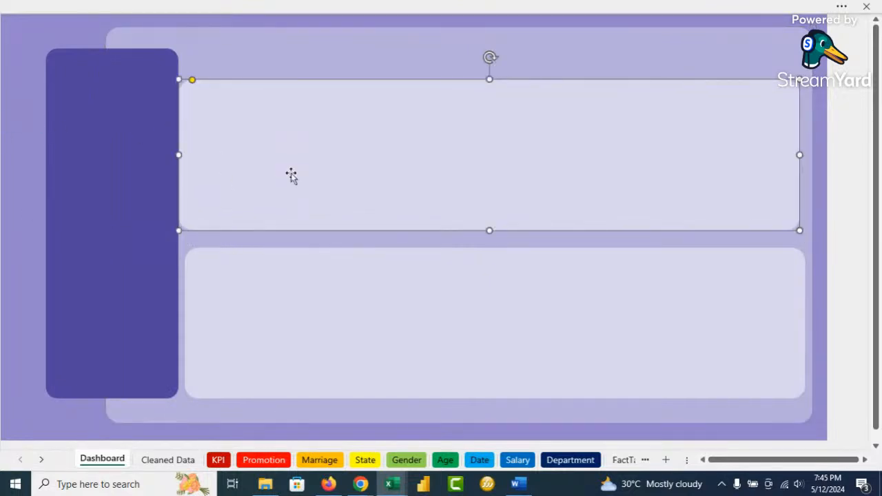
key("ctrl+z")
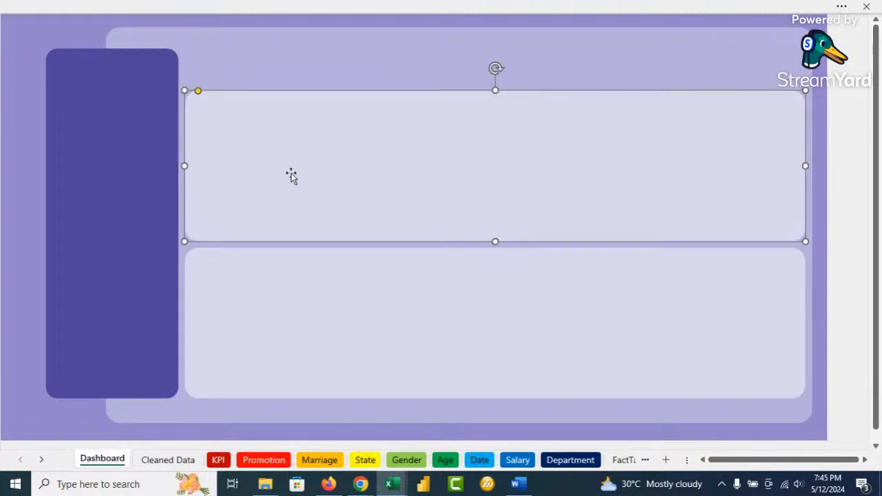
left_click(18, 124)
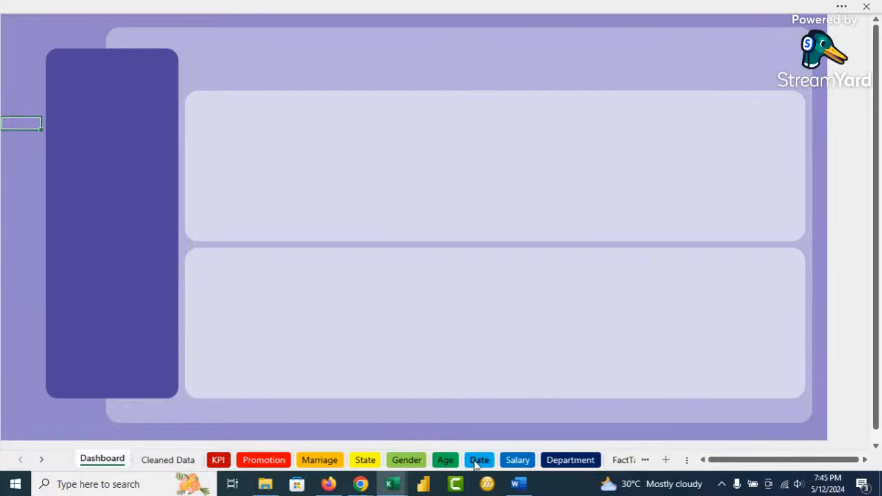
Step: Copy the age-range by gender column chart from the Age sheet and paste it onto the Dashboard's upper light panel
left_click(445, 459)
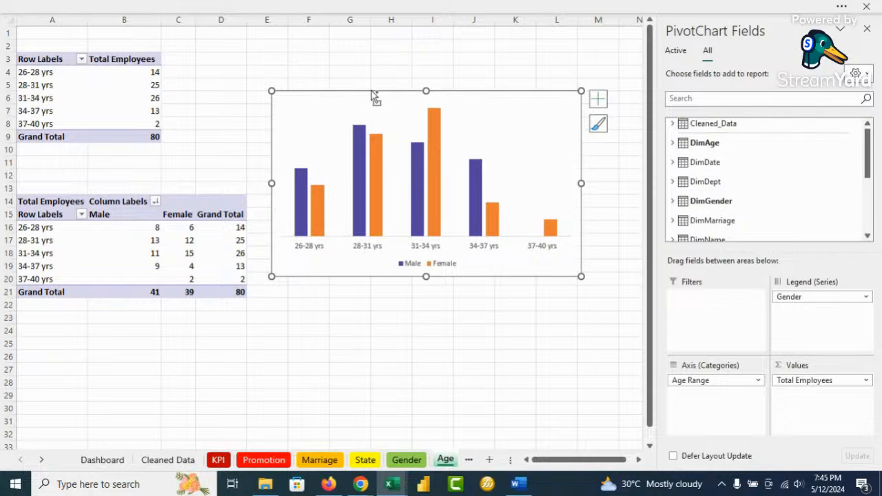
left_click(102, 460)
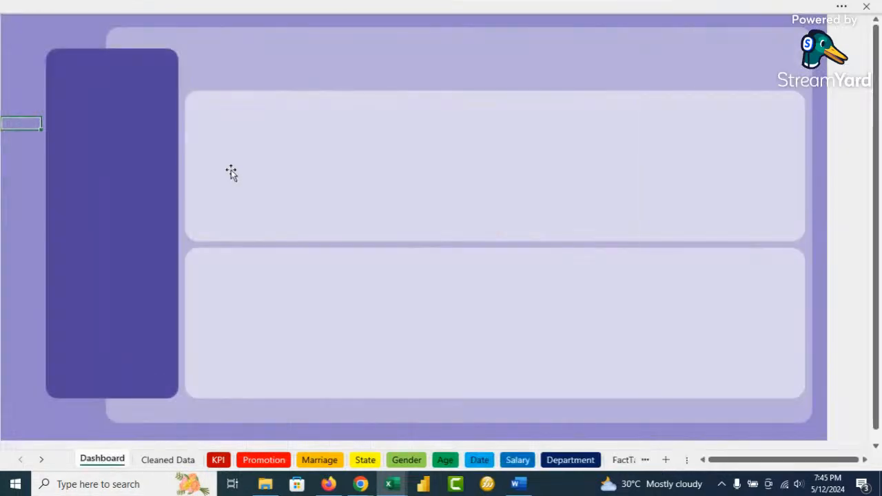
left_click(233, 172)
key("ctrl+v")
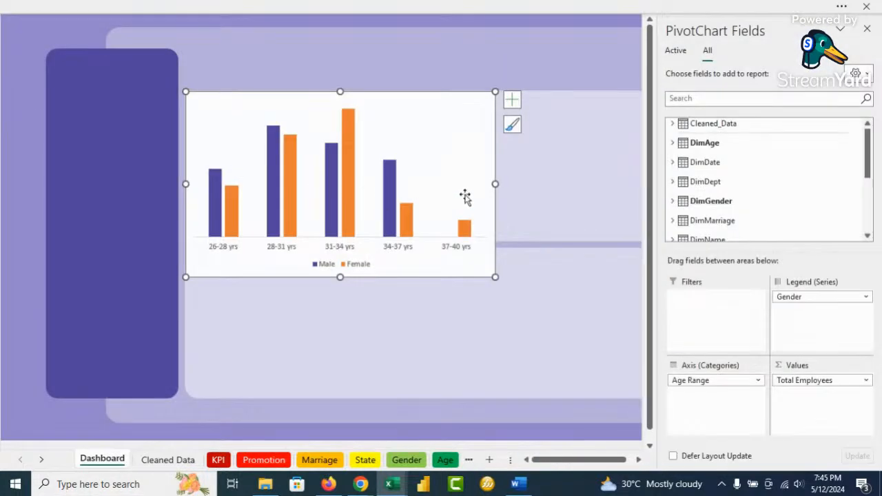
Step: Shrink the pasted age chart to the upper panel's height and narrow it to roughly a third of the panel's width
left_click_drag(495, 276, 430, 237)
left_click(557, 48)
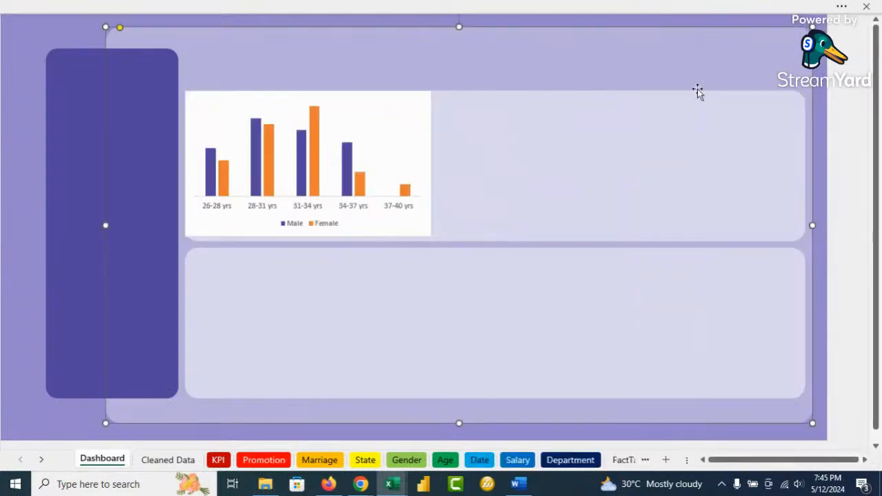
left_click(426, 162)
left_click_drag(429, 164, 412, 165)
left_click(494, 70)
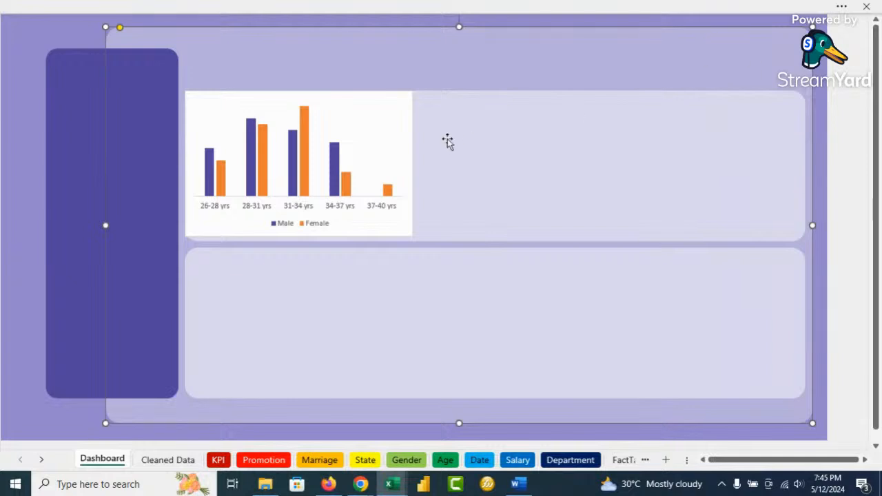
Step: Remove the fill and outline from the age chart's chart area
left_click(408, 108)
left_click(379, 124)
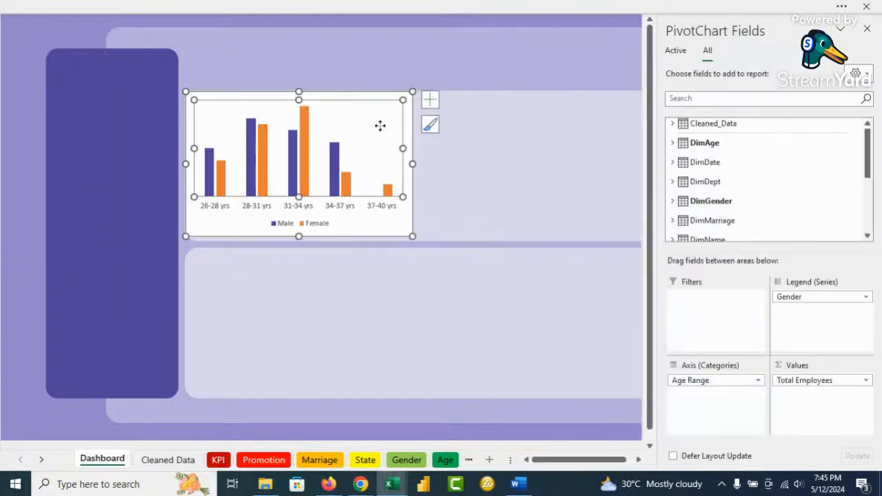
left_click(400, 227)
right_click(401, 225)
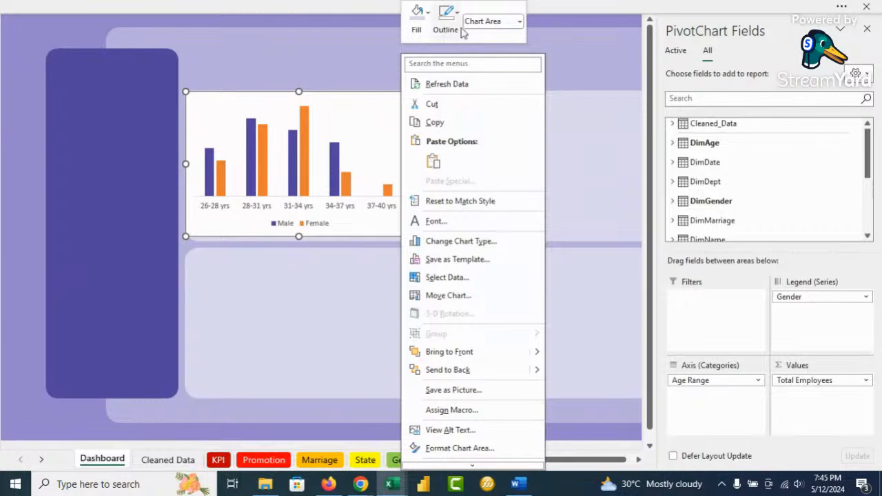
left_click(417, 12)
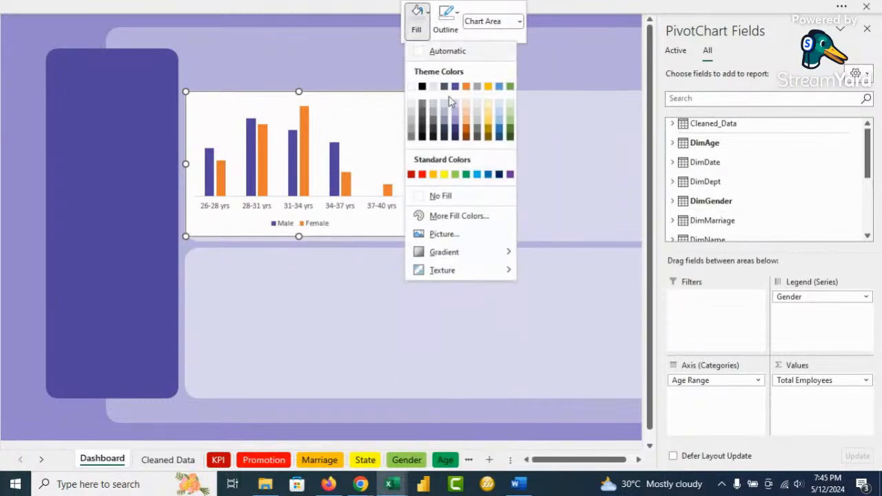
left_click(449, 196)
left_click(447, 15)
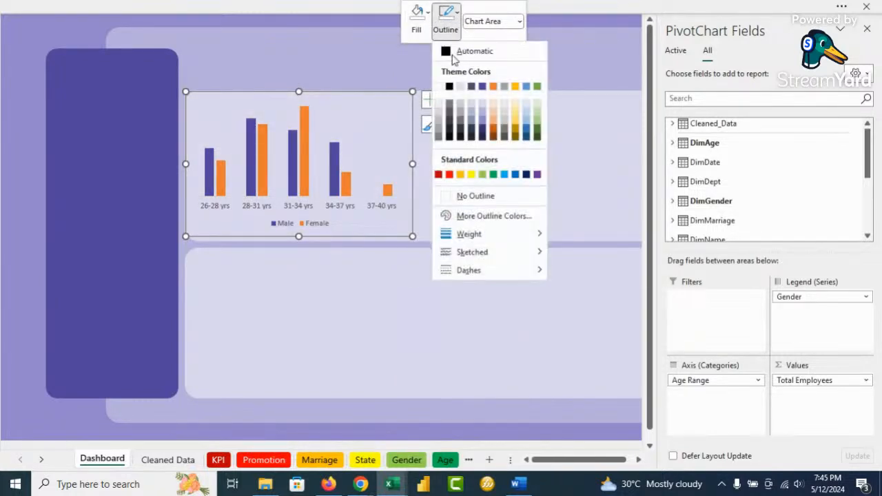
left_click(474, 196)
left_click(338, 43)
Step: Shift the age chart slightly down so its lower edge meets the bottom of the upper light panel
left_click(411, 210)
double_click(412, 216)
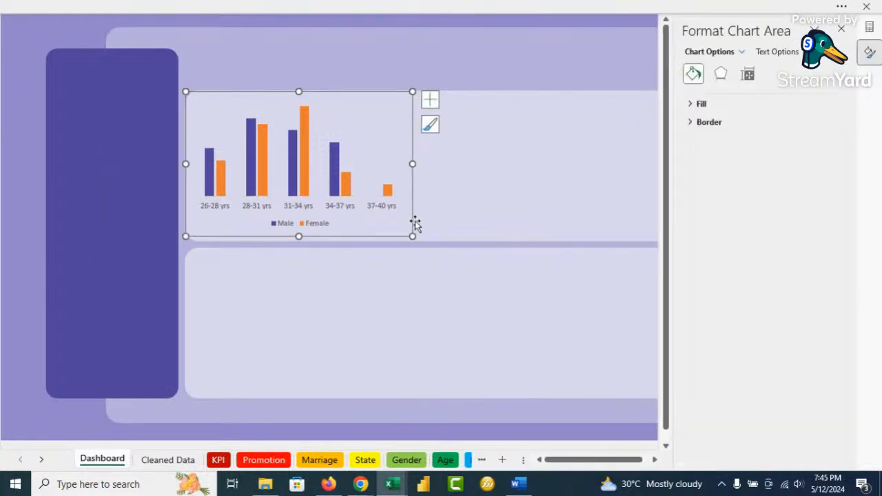
left_click_drag(411, 221, 409, 225)
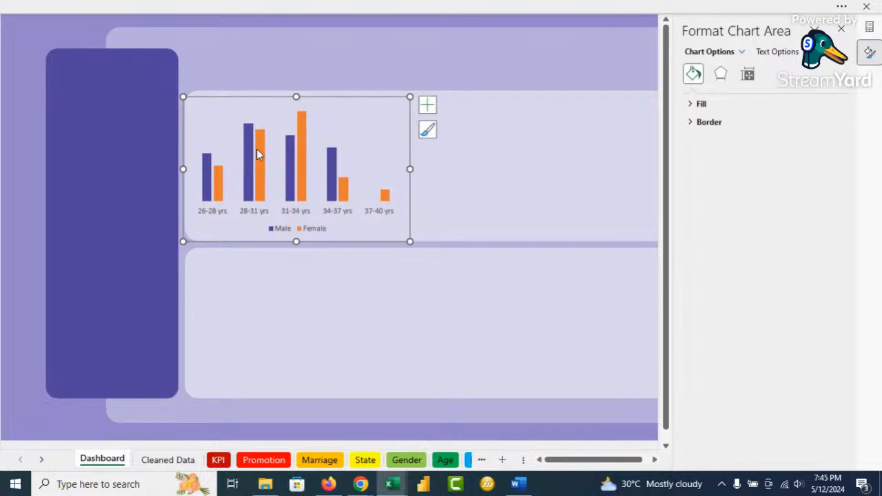
Step: Recolour the age chart's Female series with Purple, Accent 1, Lighter 60%
right_click(260, 151)
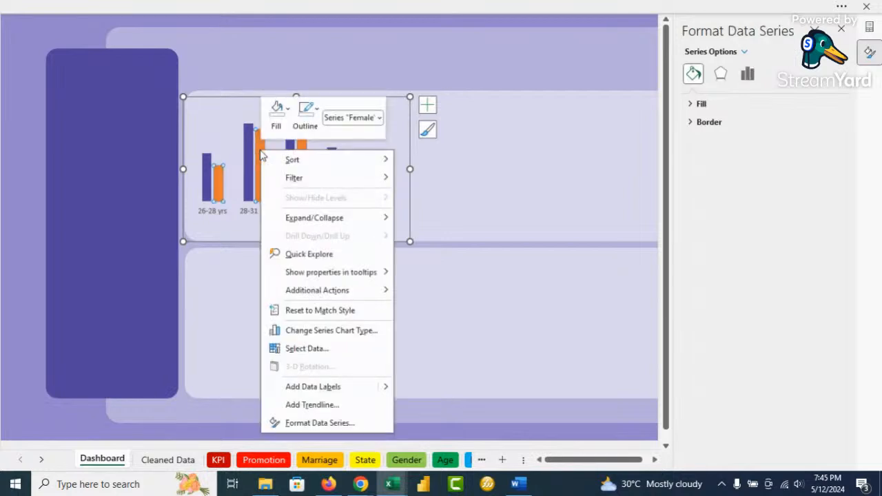
left_click(277, 112)
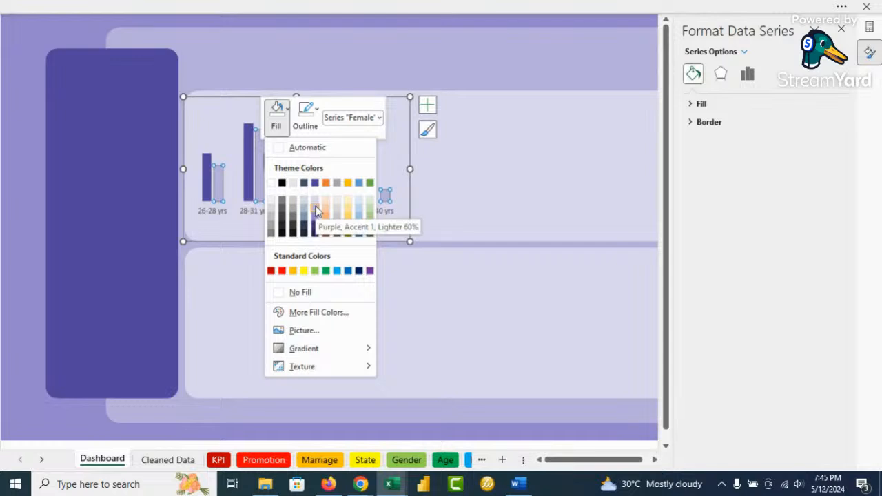
left_click(316, 210)
left_click(494, 194)
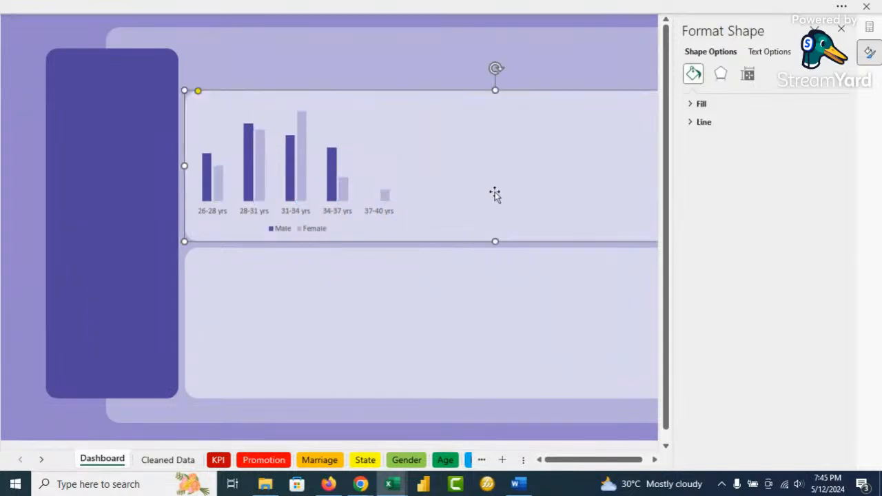
left_click(384, 57)
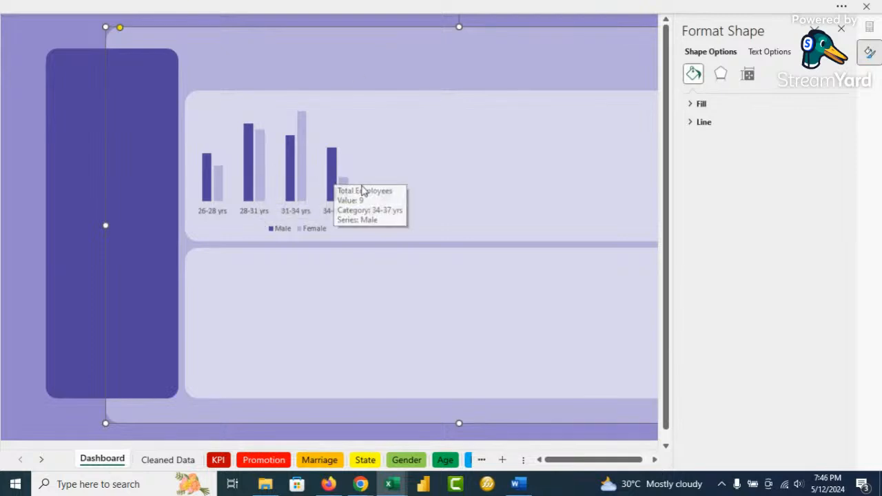
Step: Add data labels to the Male series of the age chart
left_click(331, 169)
left_click(331, 169)
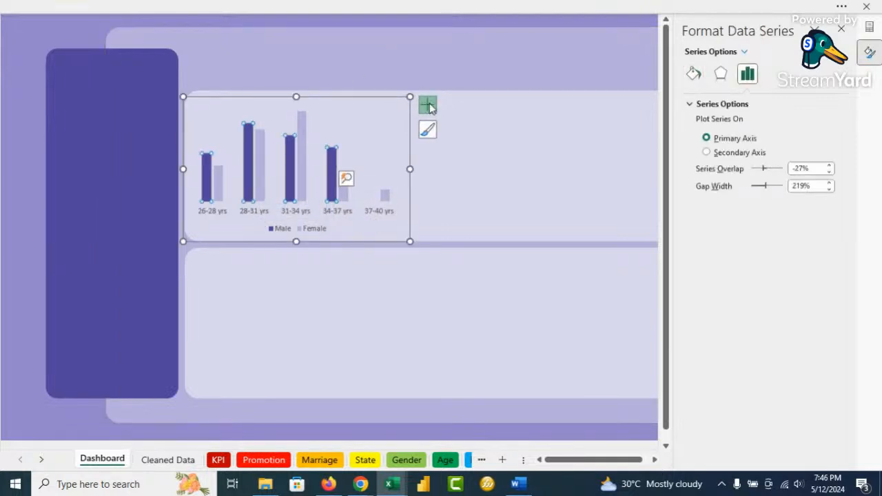
left_click(428, 104)
left_click(459, 160)
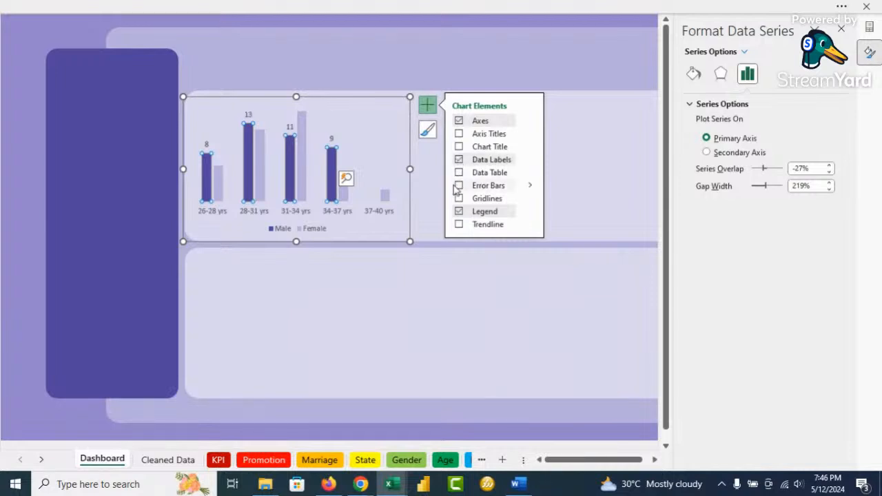
left_click(379, 161)
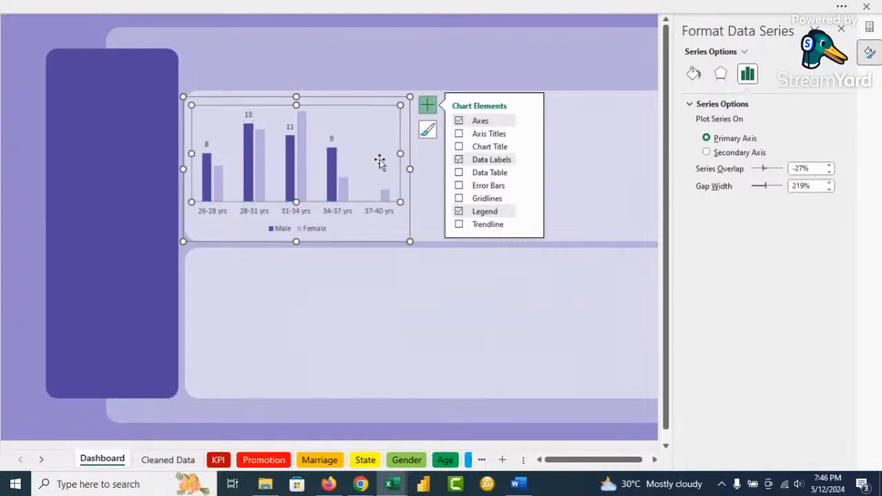
Step: Add data labels to the Female series of the age chart and close the formatting pane
left_click(300, 149)
right_click(301, 148)
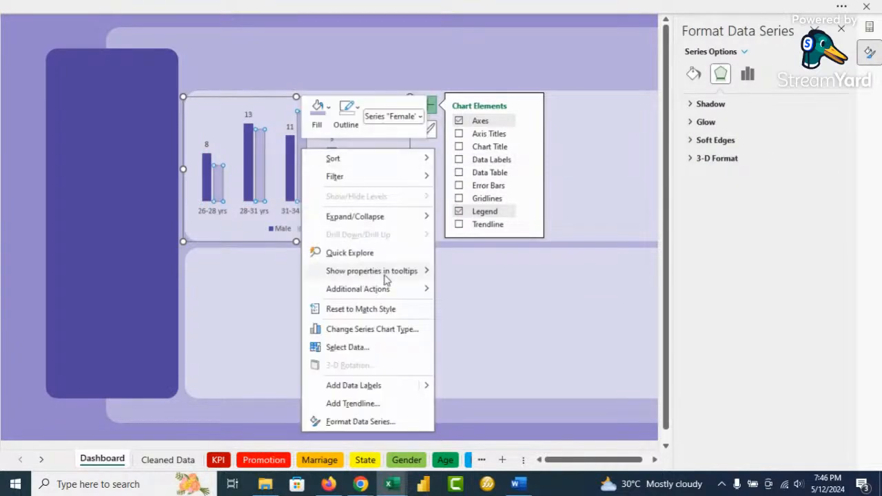
left_click(353, 385)
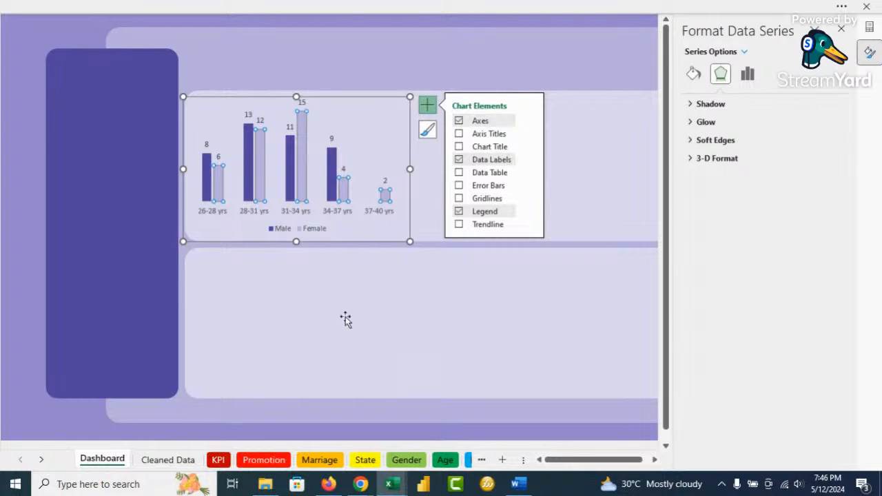
left_click(328, 301)
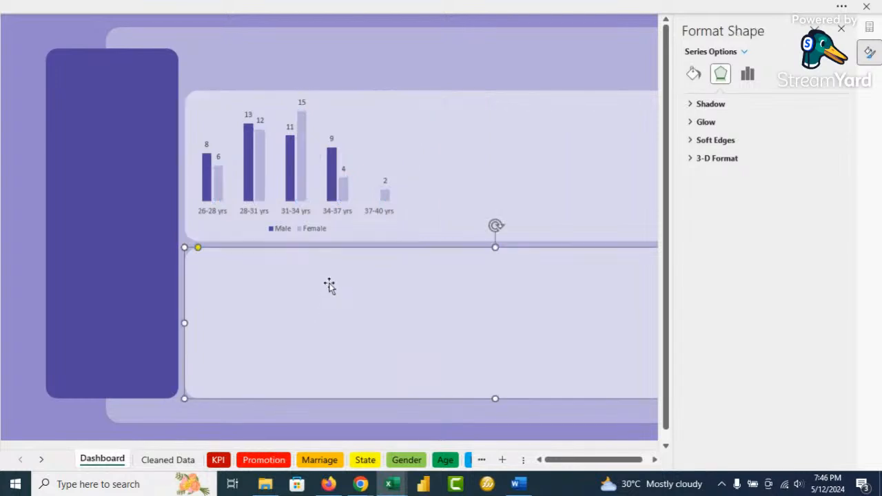
left_click(841, 29)
Step: Change the font colour of the age chart's horizontal axis labels to a light purple theme colour and close the field list
scroll(270, 360, "up", 5, "ctrl")
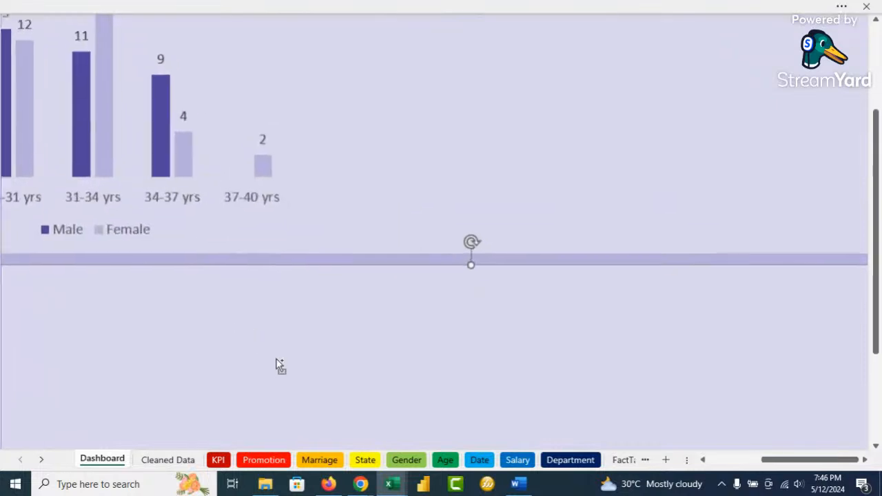
scroll(629, 330, "left", 6)
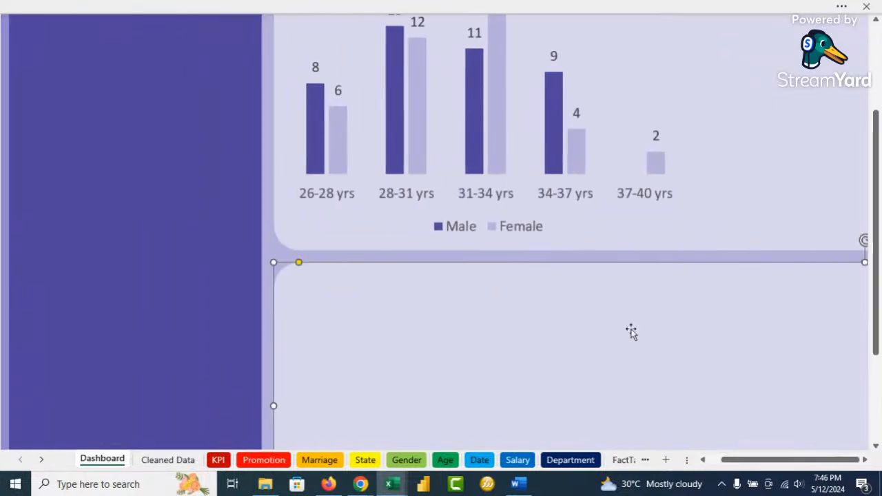
scroll(620, 287, "up", 3)
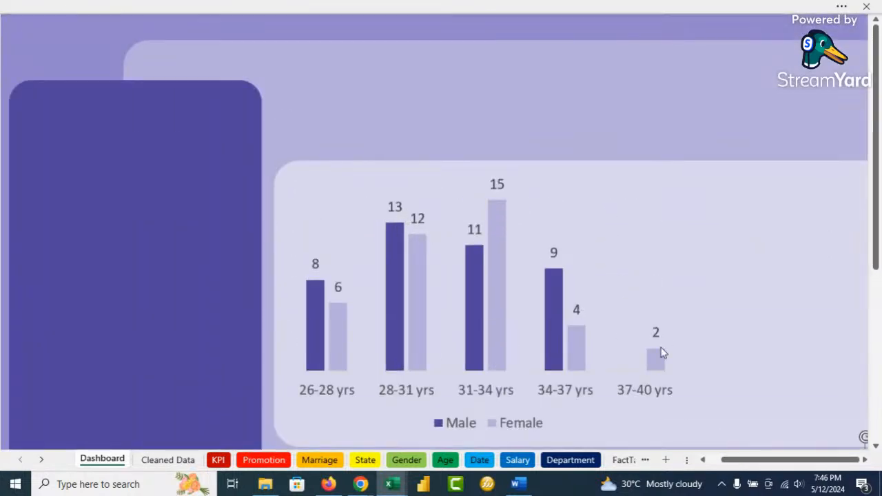
scroll(388, 370, "down", 2)
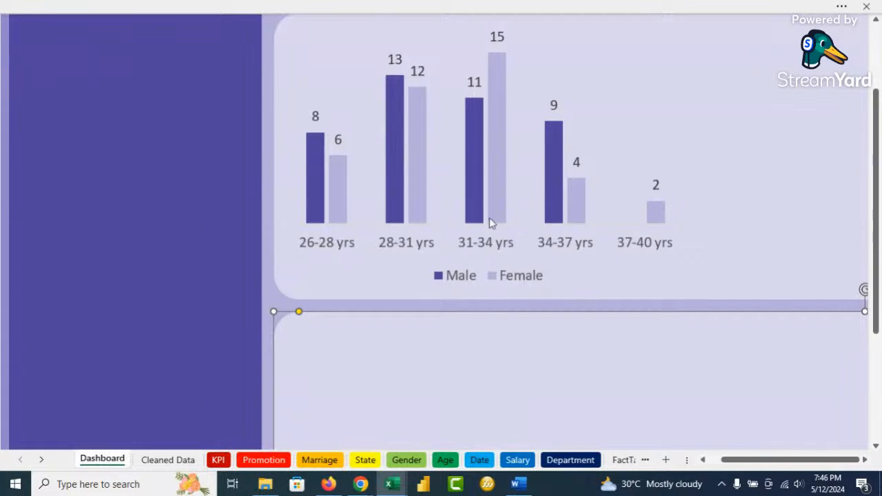
right_click(322, 248)
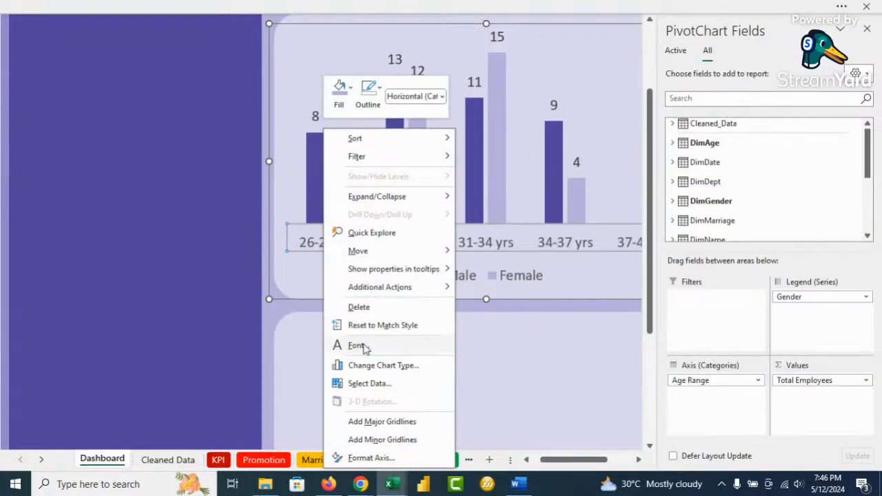
left_click(364, 347)
left_click(365, 223)
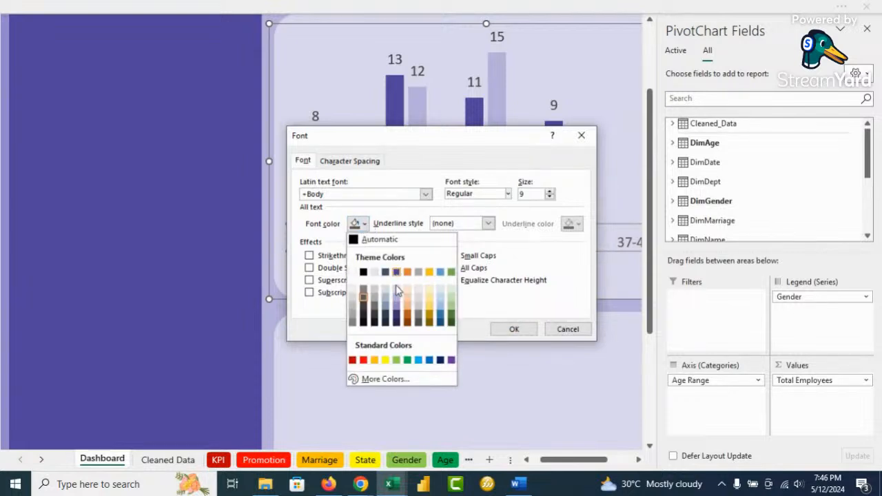
left_click(398, 309)
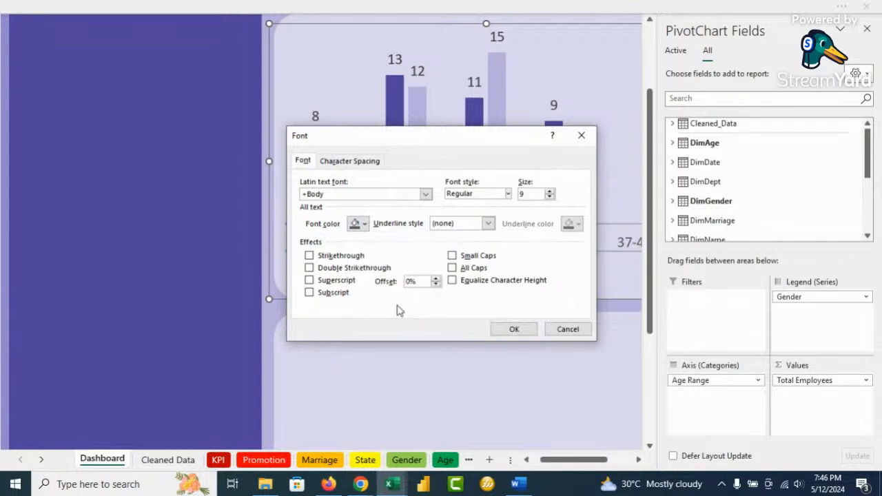
left_click(513, 330)
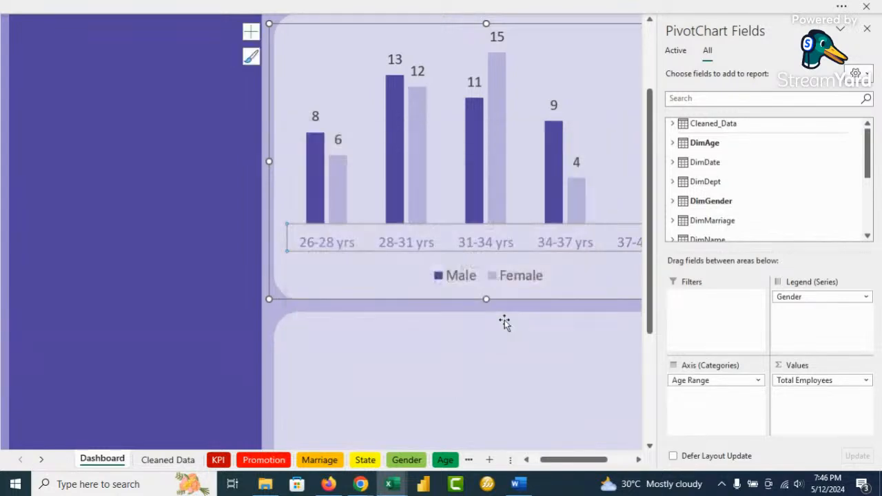
left_click(381, 284)
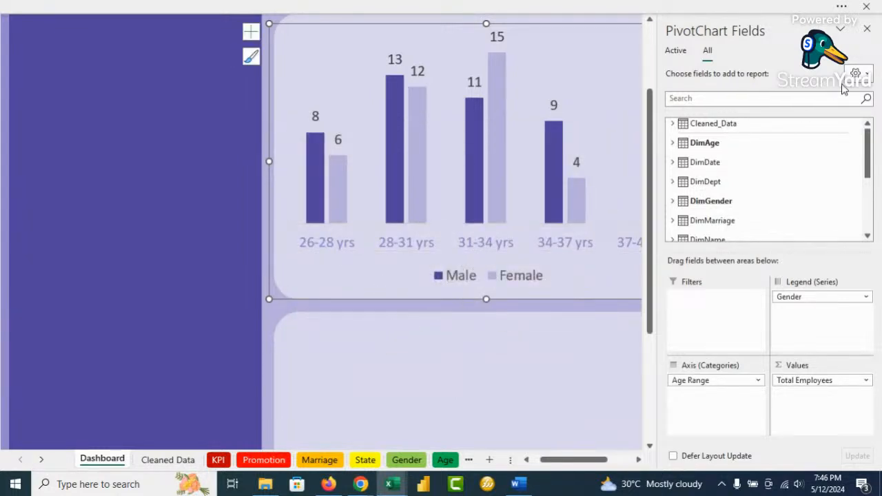
left_click(867, 28)
scroll(610, 304, "down", 4, "ctrl")
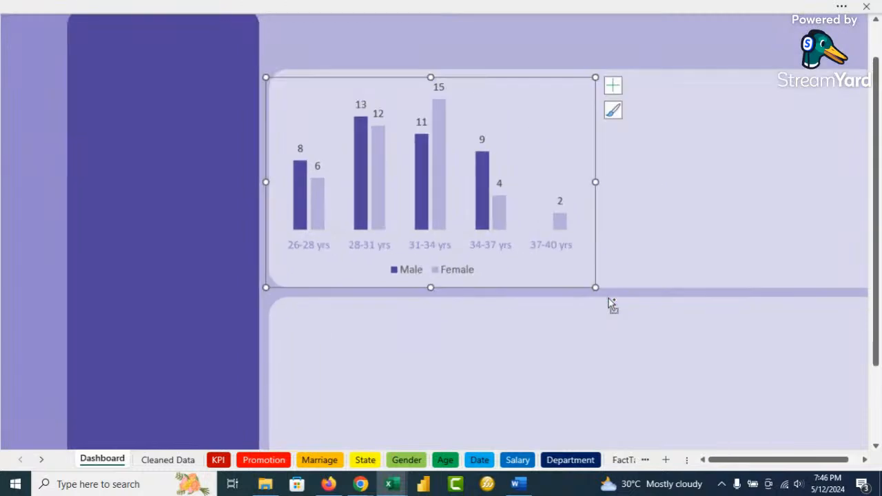
Step: Change the font colour of the age chart's horizontal axis labels to the dark purple Accent 1 theme colour
scroll(612, 304, "up", 4, "ctrl")
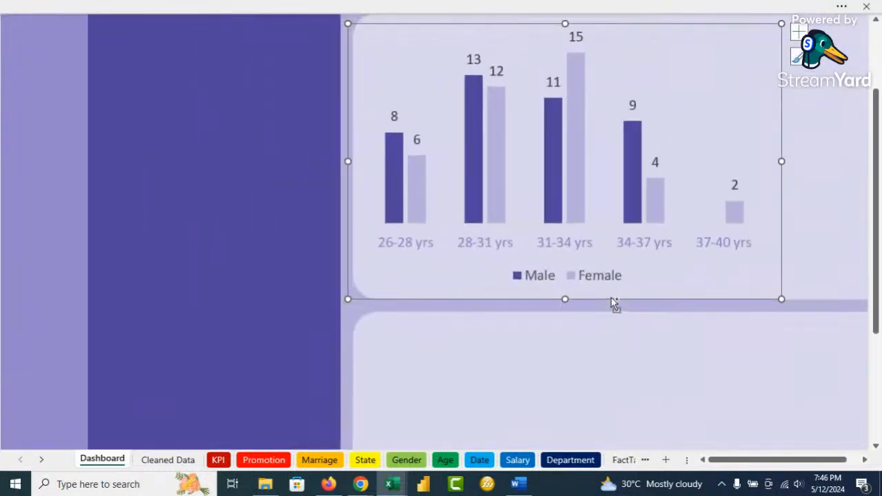
right_click(484, 248)
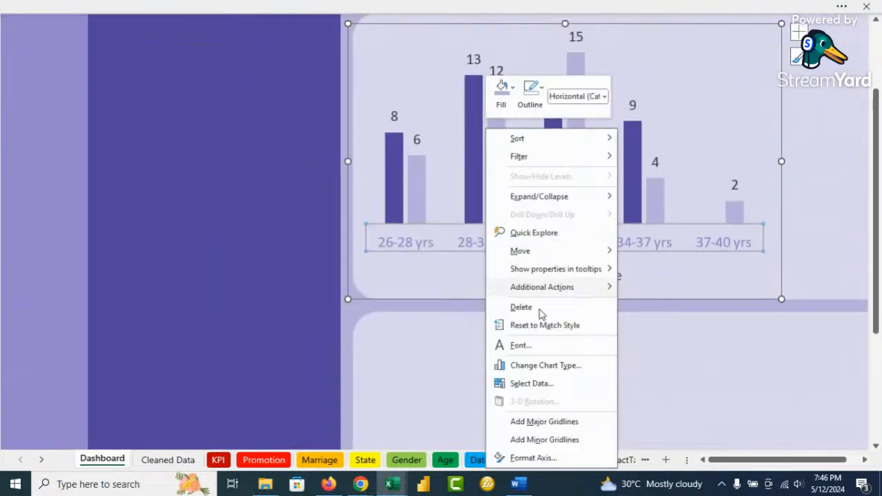
left_click(527, 346)
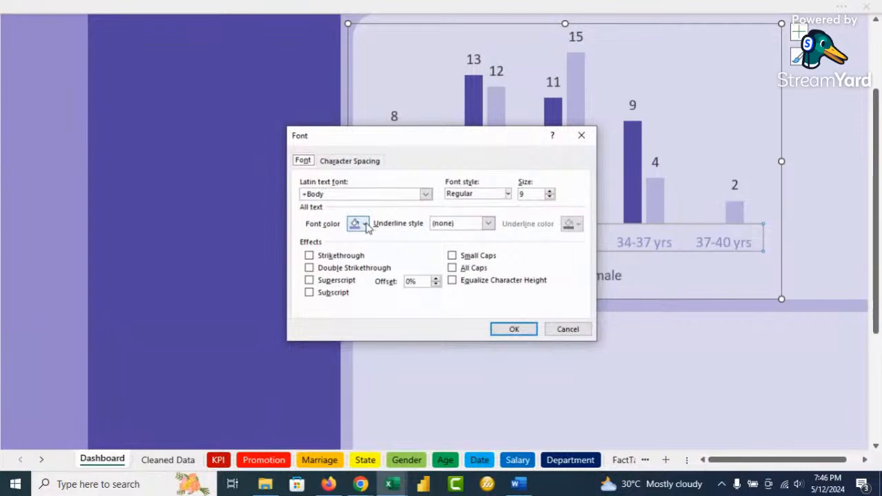
left_click(361, 224)
left_click(396, 273)
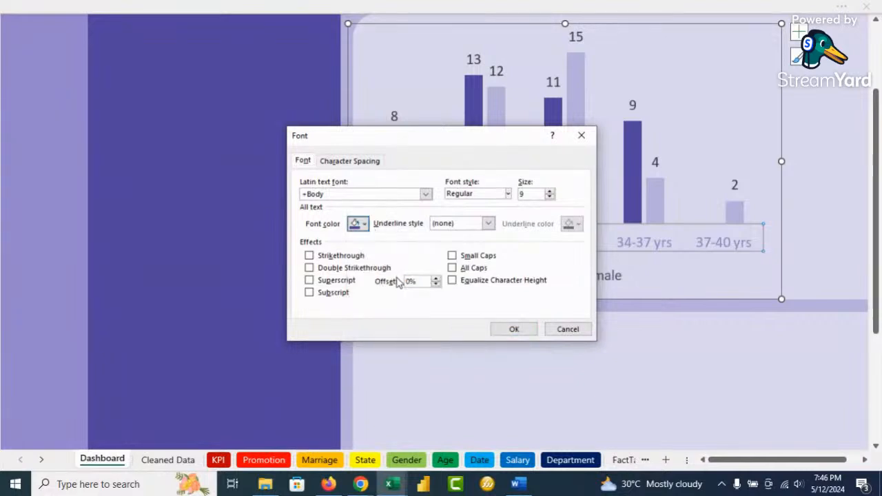
left_click(514, 329)
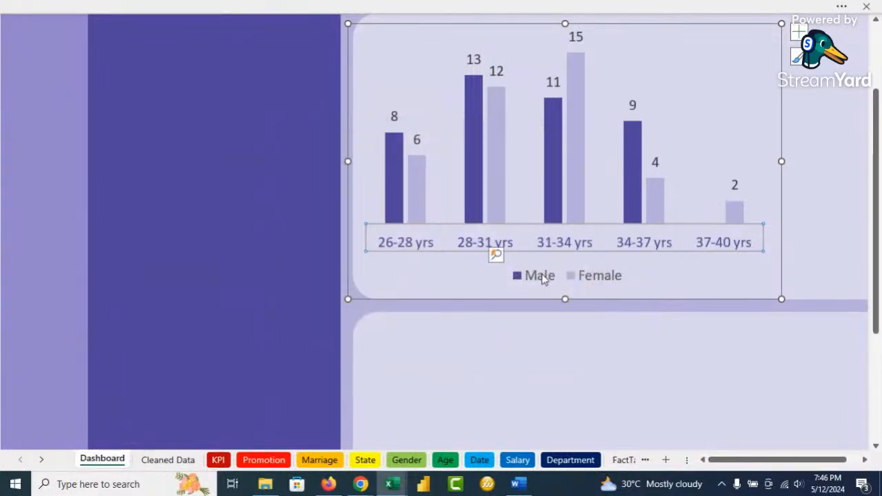
Step: Set the font colour of the age chart's legend to the dark purple Accent 1 theme colour
right_click(543, 277)
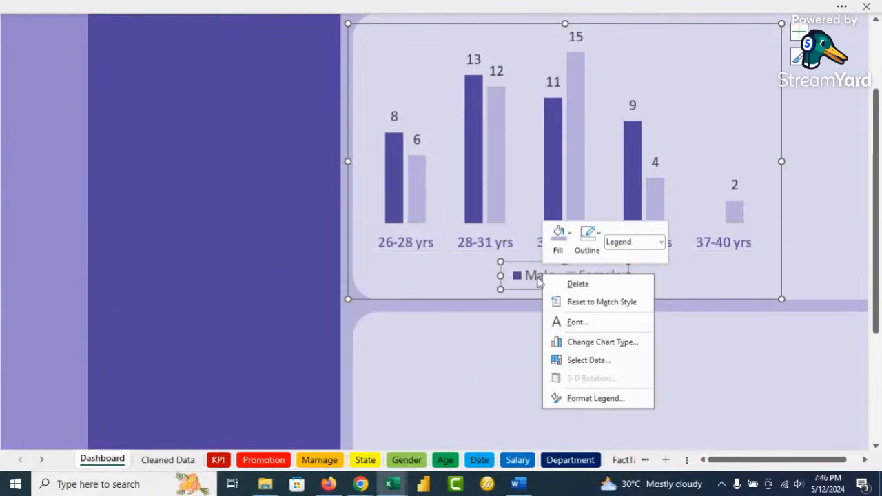
left_click(580, 323)
left_click(364, 223)
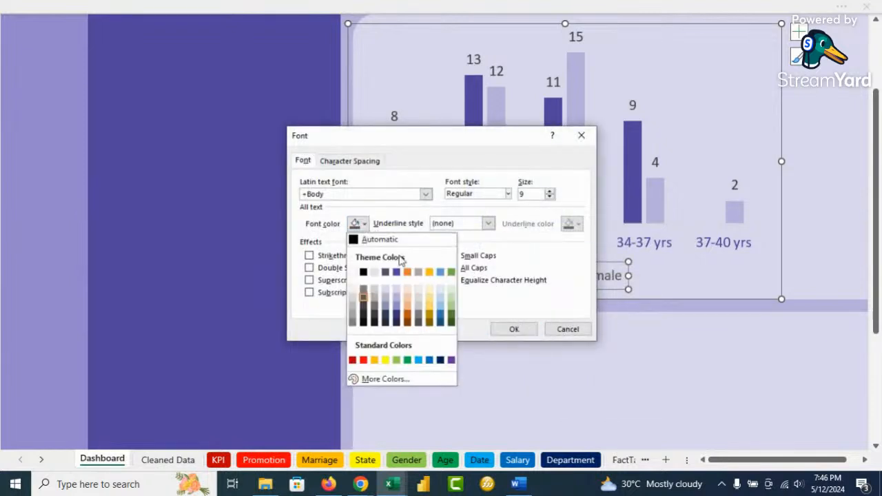
left_click(398, 276)
left_click(506, 330)
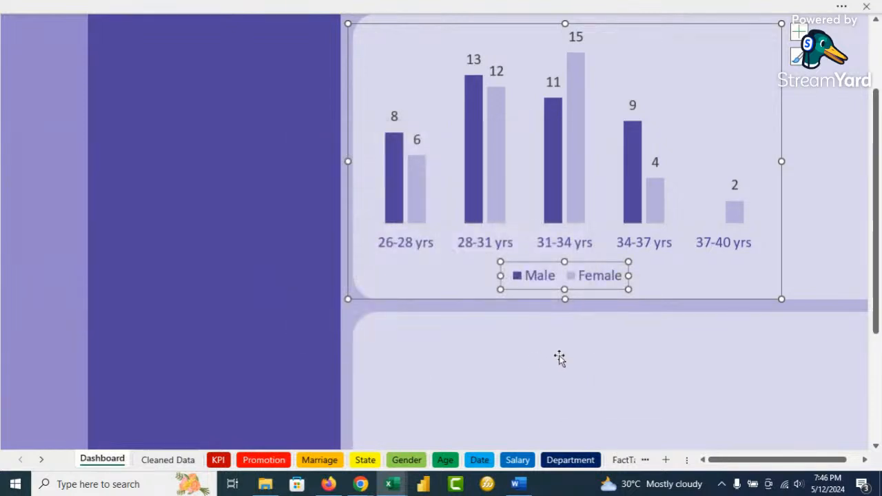
Step: Format the Male series' data labels in the age chart as bold, slightly larger text in the dark purple Accent 1 theme colour
left_click(394, 117)
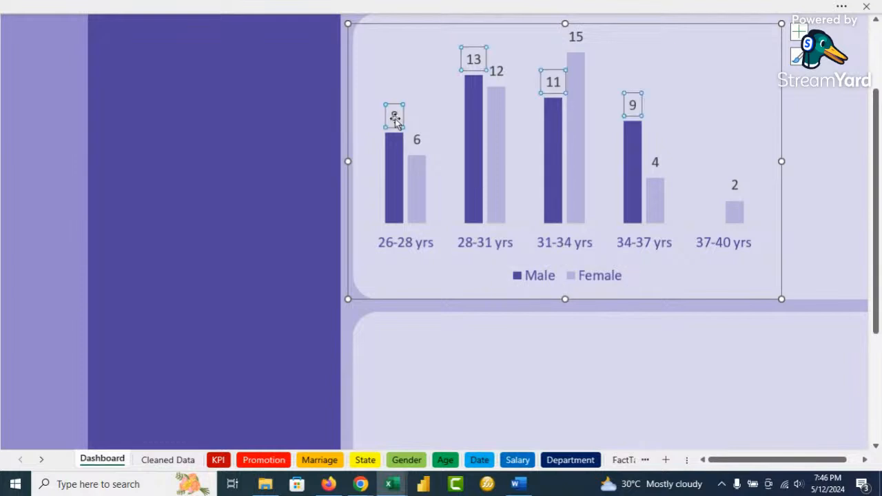
right_click(394, 117)
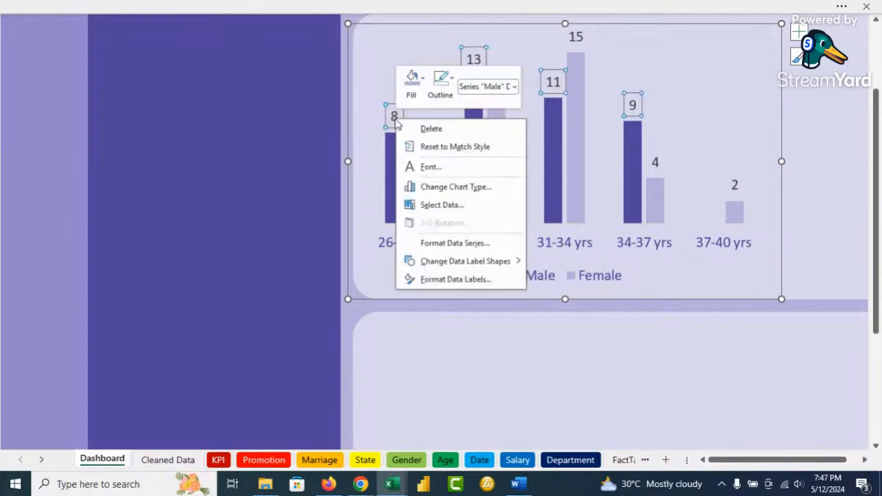
left_click(446, 167)
left_click(365, 223)
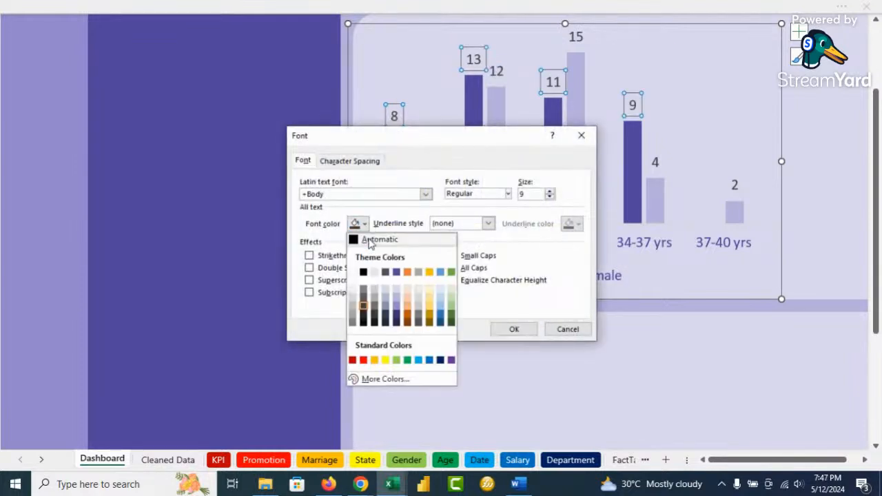
left_click(396, 272)
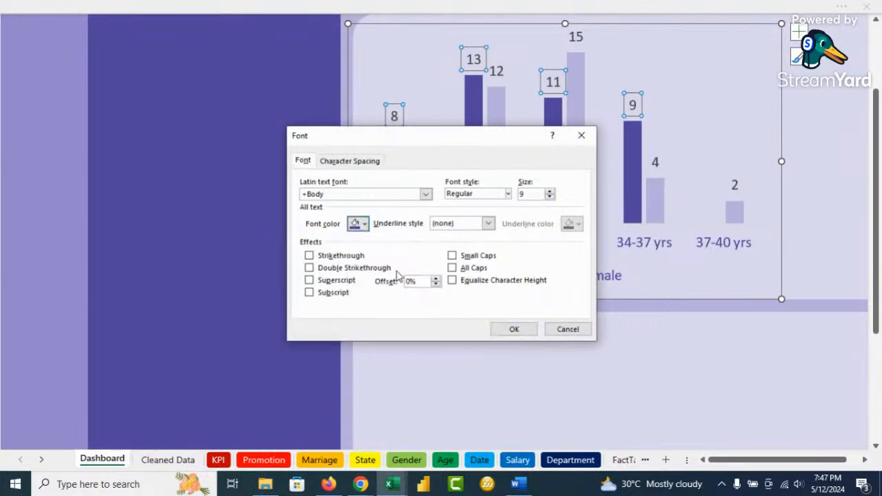
left_click(508, 195)
left_click(472, 231)
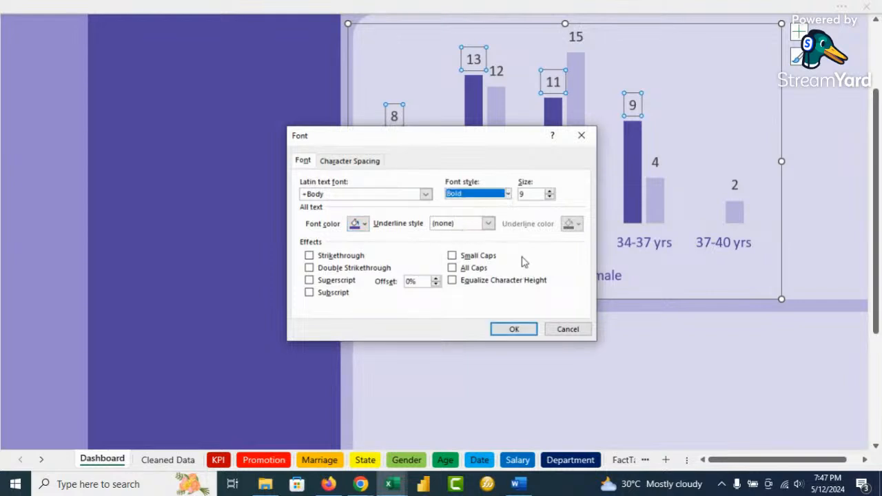
left_click(551, 192)
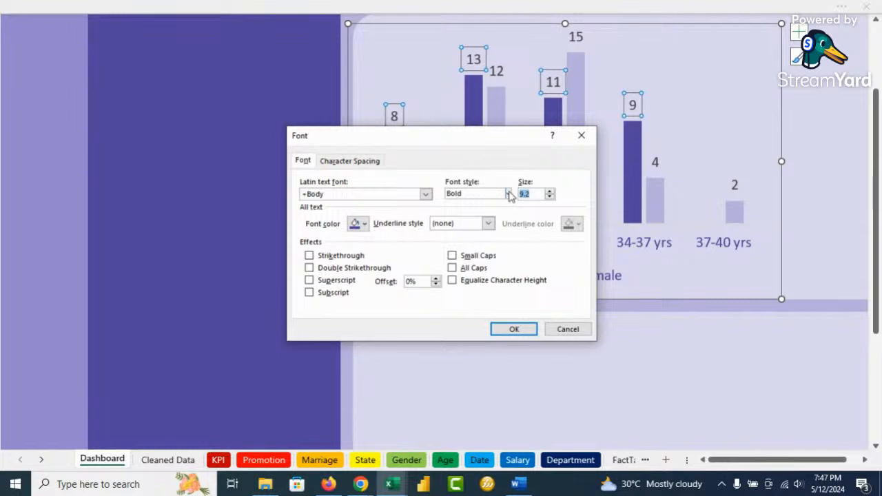
left_click(514, 328)
Step: Format the Female series' data labels in the age chart as bold, size 10 text in the dark purple Accent 1 theme colour
right_click(499, 76)
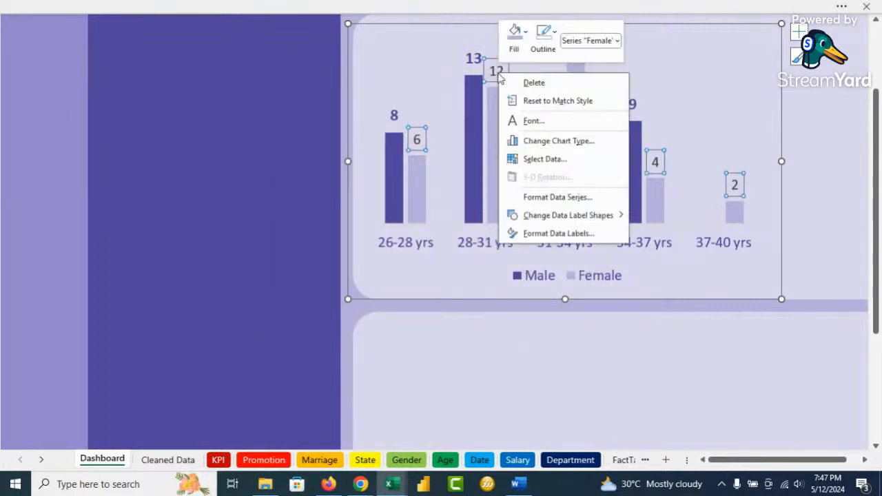
left_click(537, 124)
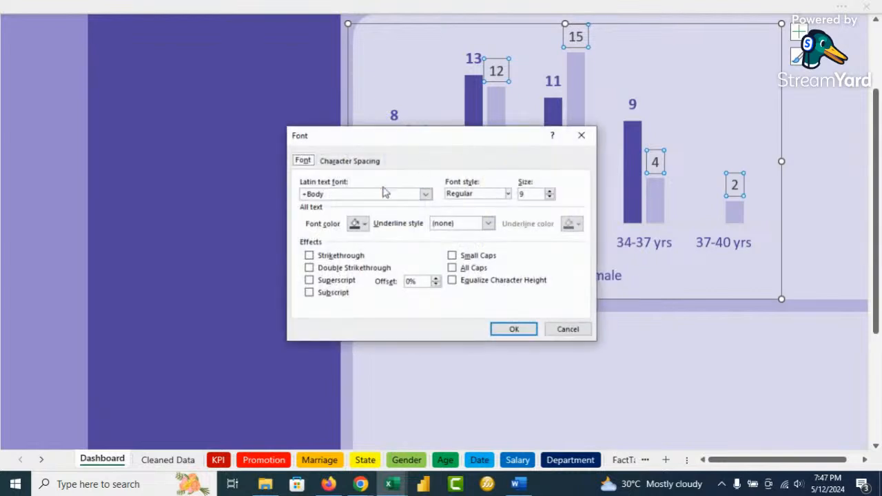
left_click(364, 224)
left_click(396, 273)
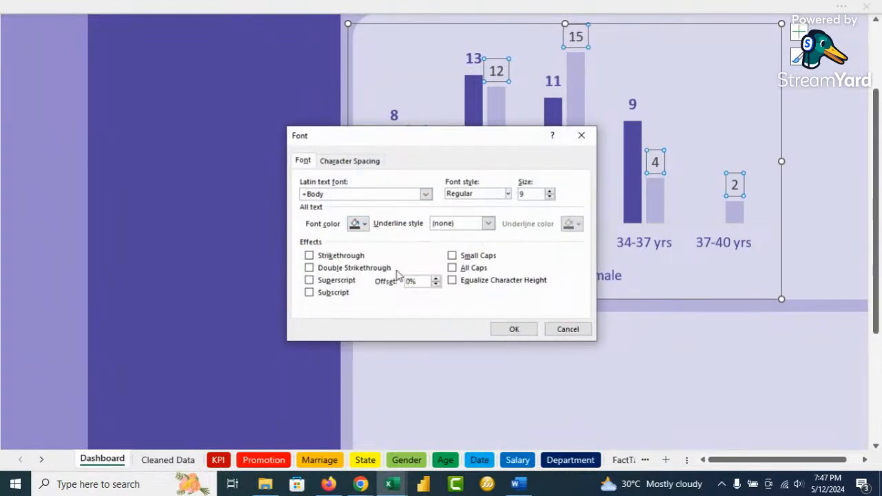
left_click(507, 193)
left_click(475, 231)
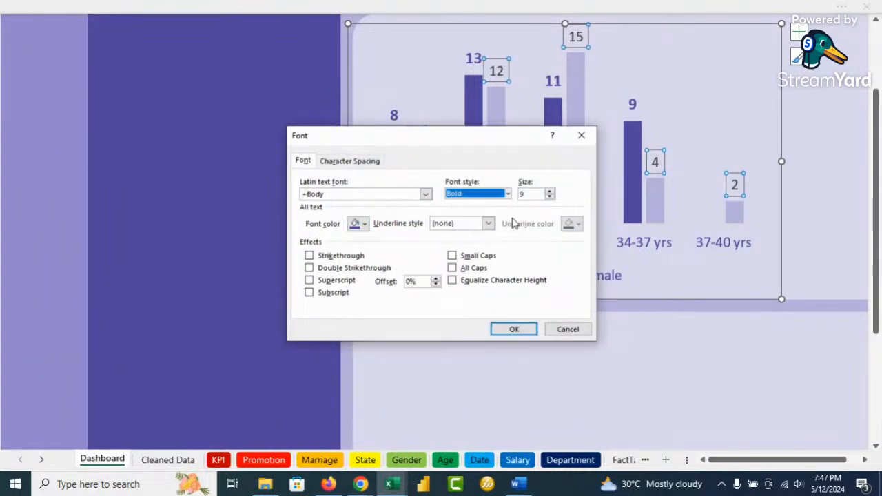
left_click(540, 192)
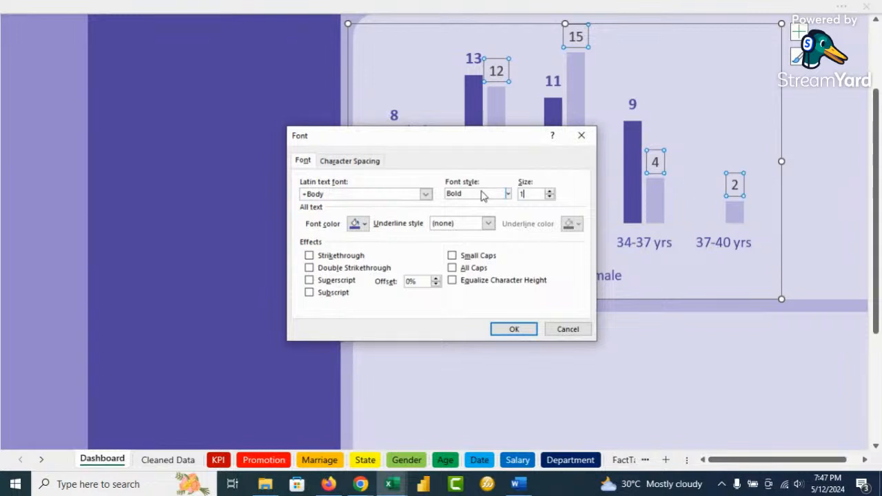
type("10")
left_click(514, 329)
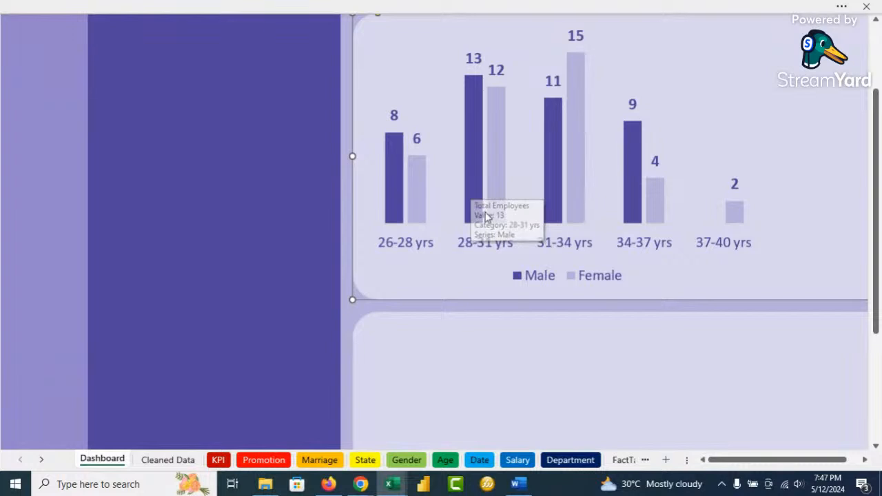
Step: Shift the age chart slightly downwards within the upper dashboard panel
scroll(482, 211, "down", 3)
scroll(482, 211, "down", 2)
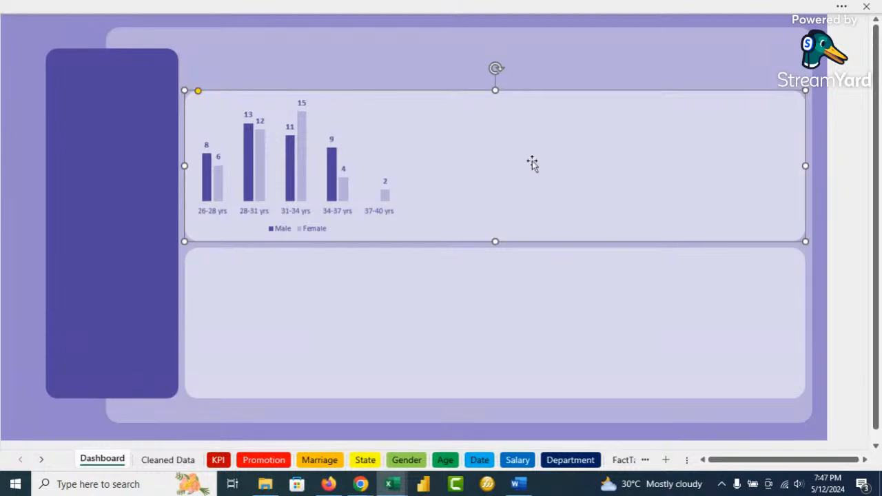
left_click(390, 76)
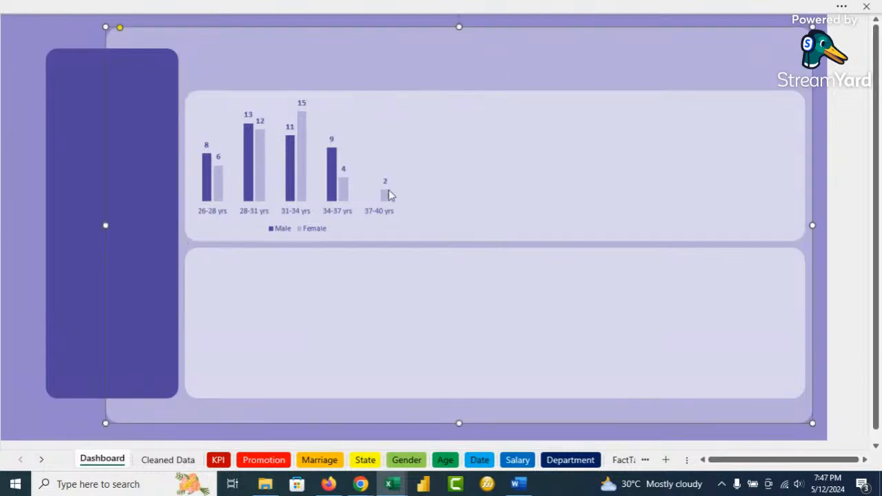
left_click(363, 141)
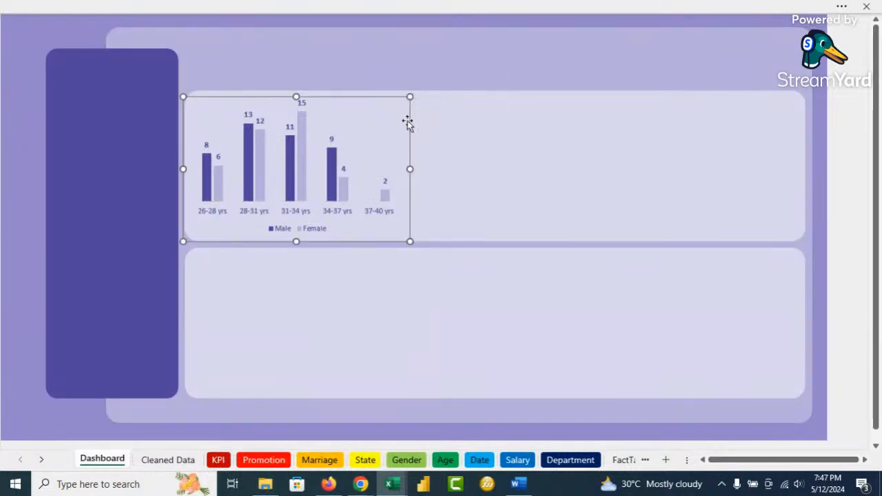
double_click(407, 123)
left_click_drag(408, 119, 406, 126)
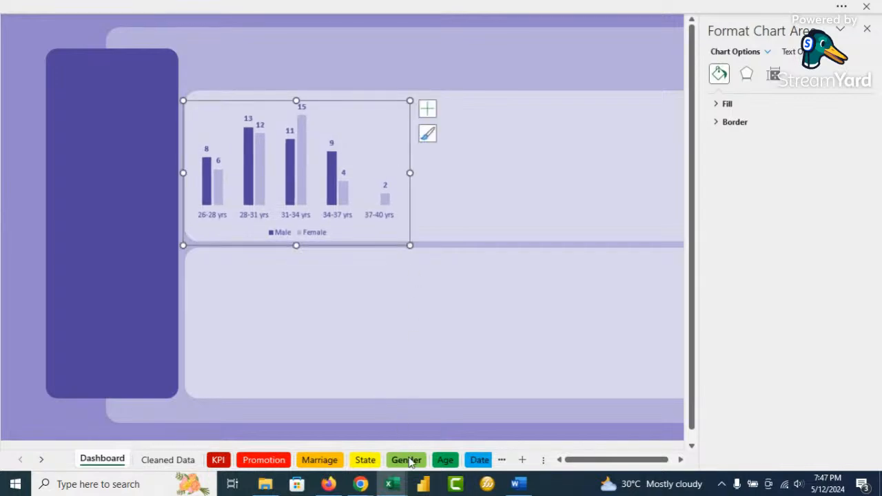
Step: Copy the doughnut chart from the Marriage sheet, paste it onto the Dashboard sheet and close the formatting pane
left_click(322, 459)
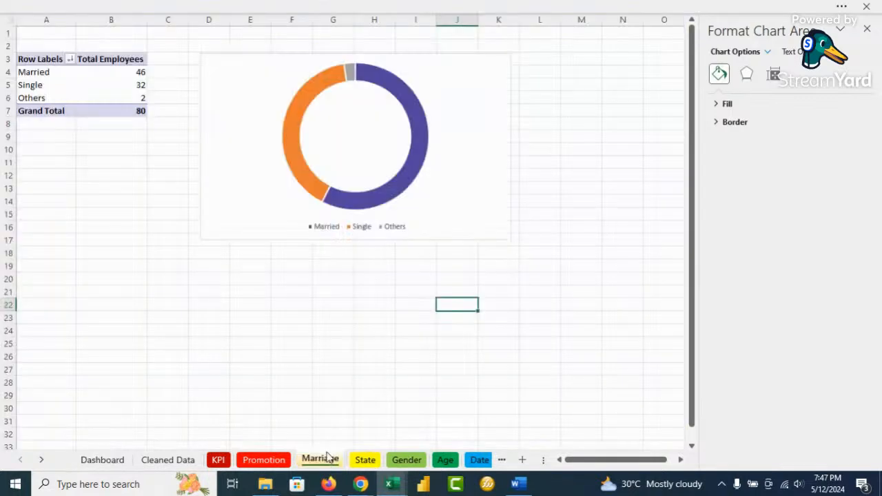
left_click(468, 241)
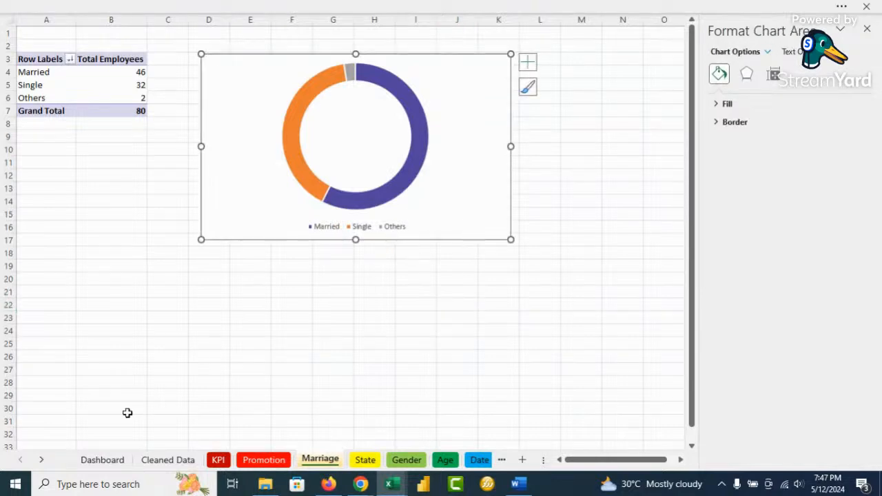
left_click(101, 459)
left_click(493, 204)
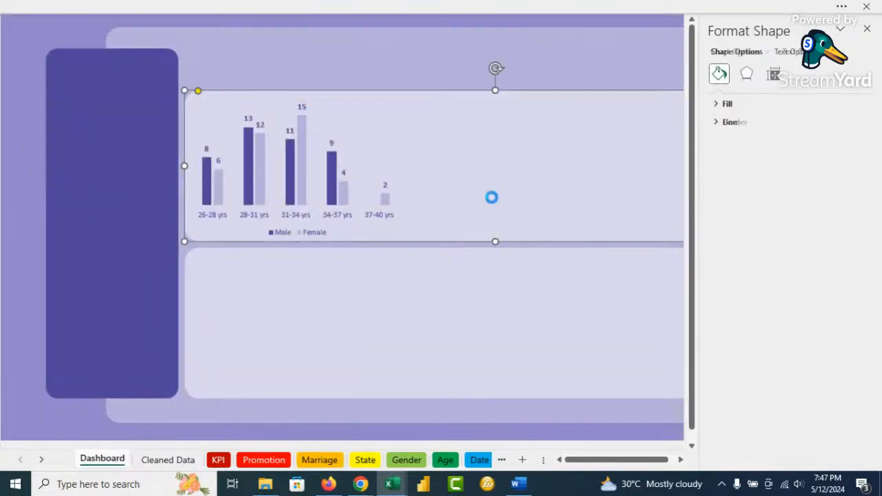
key("ctrl+v")
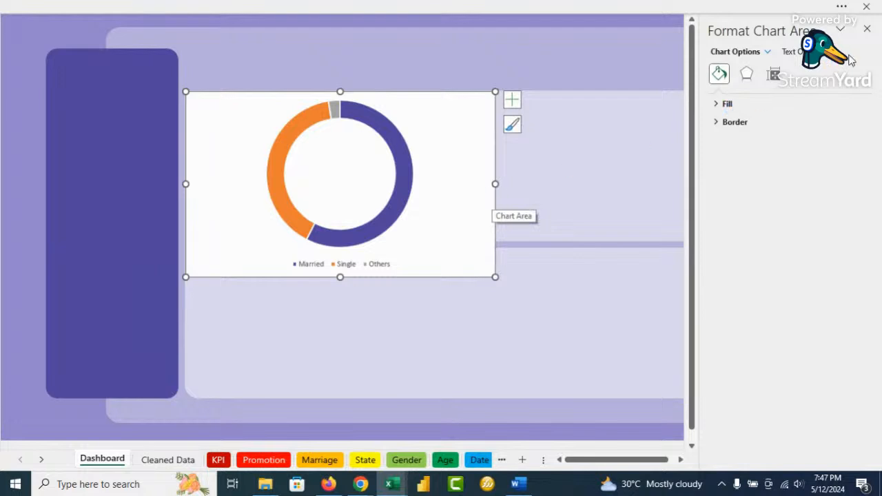
left_click(866, 29)
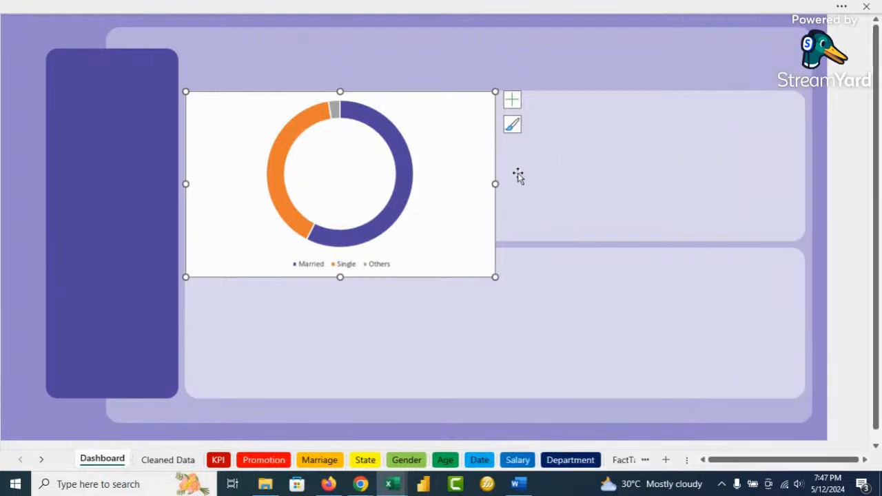
Step: Move the marriage doughnut chart beside the age chart and shrink it to fit the upper panel's height
left_click_drag(494, 170, 718, 130)
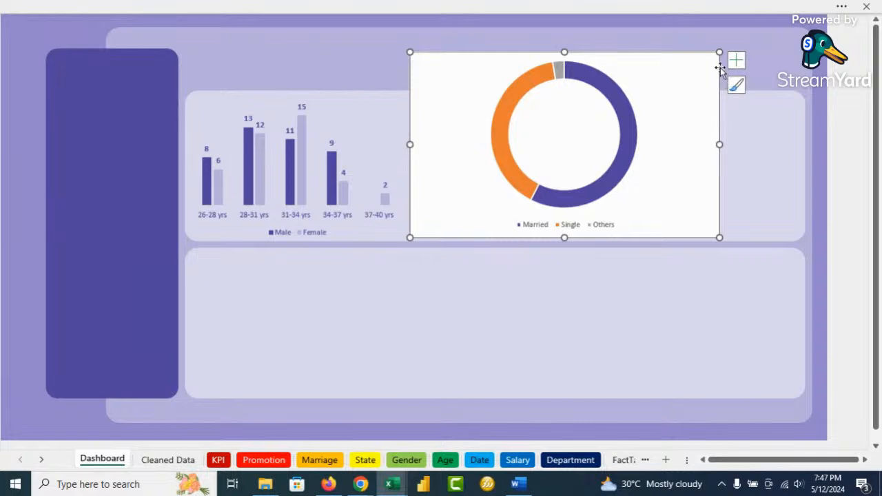
left_click_drag(719, 51, 626, 95)
left_click_drag(627, 166, 592, 166)
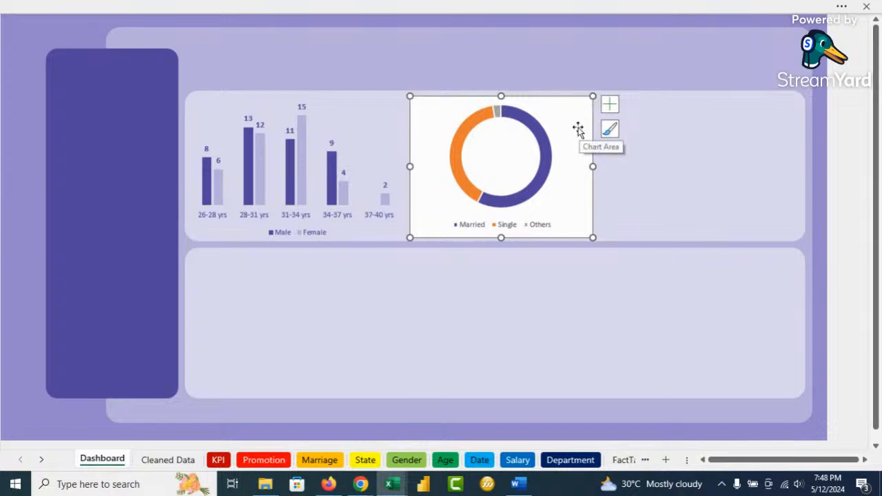
Step: Remove the fill and the outline from the marriage doughnut chart's chart area
scroll(602, 145, "up", 5)
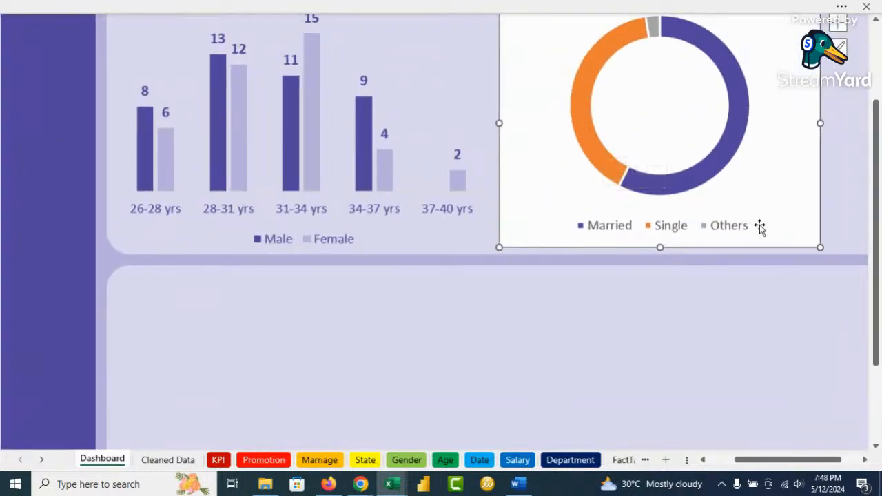
scroll(758, 227, "up", 2)
left_click_drag(741, 460, 757, 460)
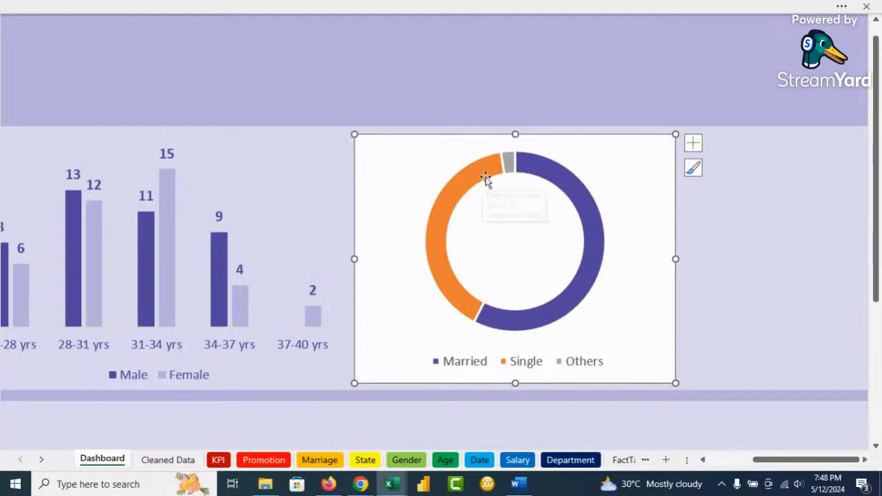
right_click(380, 140)
left_click(408, 13)
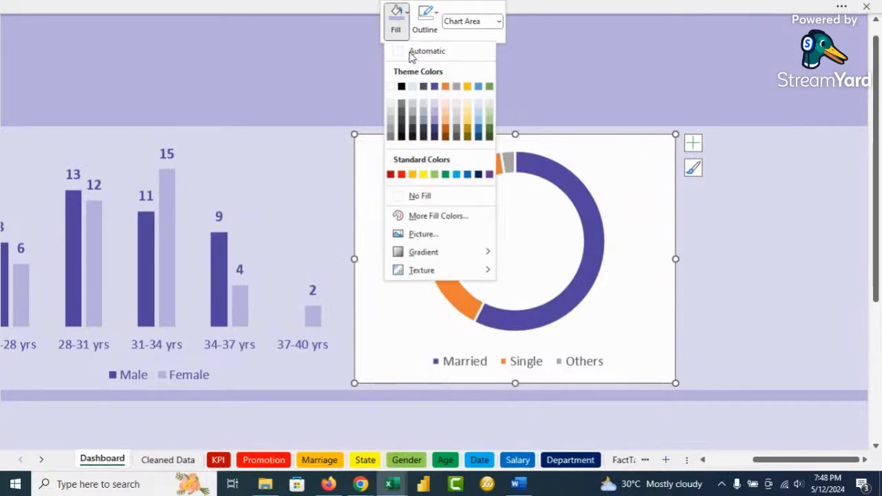
left_click(420, 197)
left_click(428, 14)
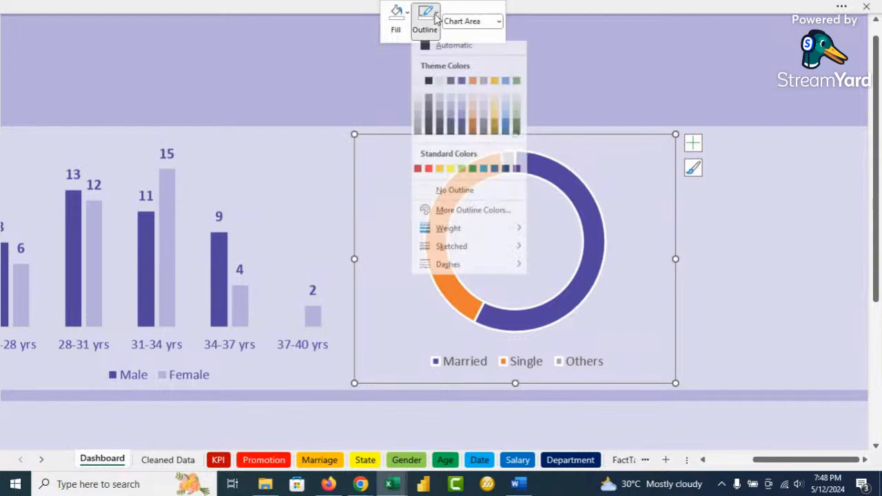
left_click(449, 196)
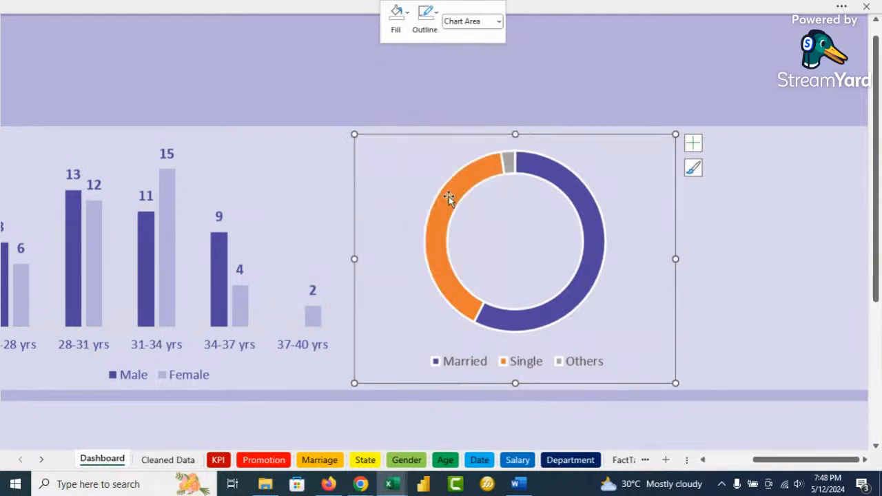
left_click(438, 98)
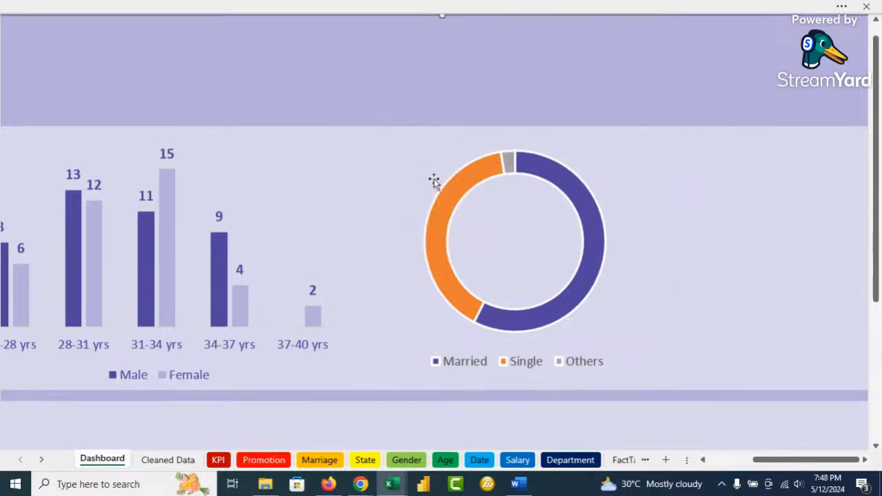
Step: Remove the outline around the slices of the marriage doughnut series
right_click(446, 201)
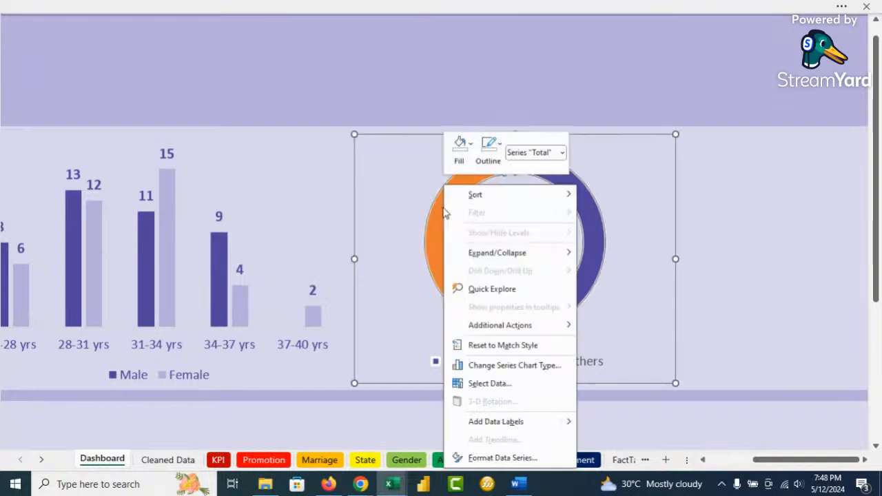
left_click(488, 146)
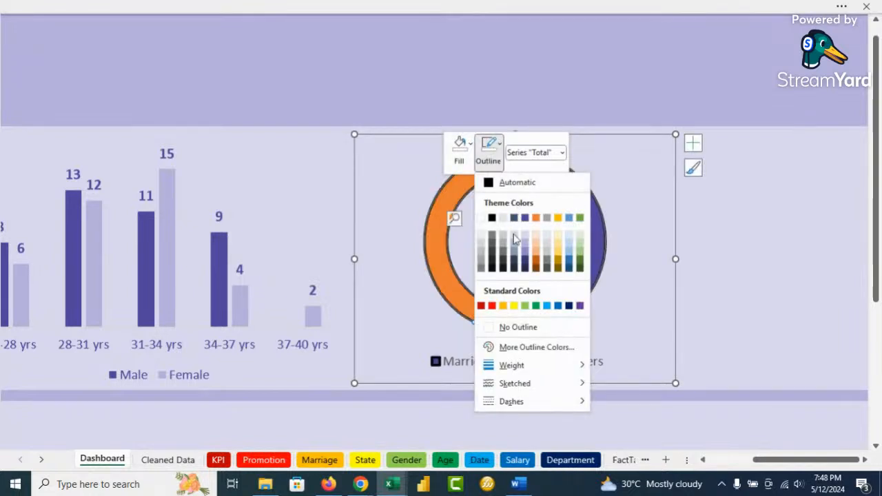
left_click(517, 327)
left_click(470, 66)
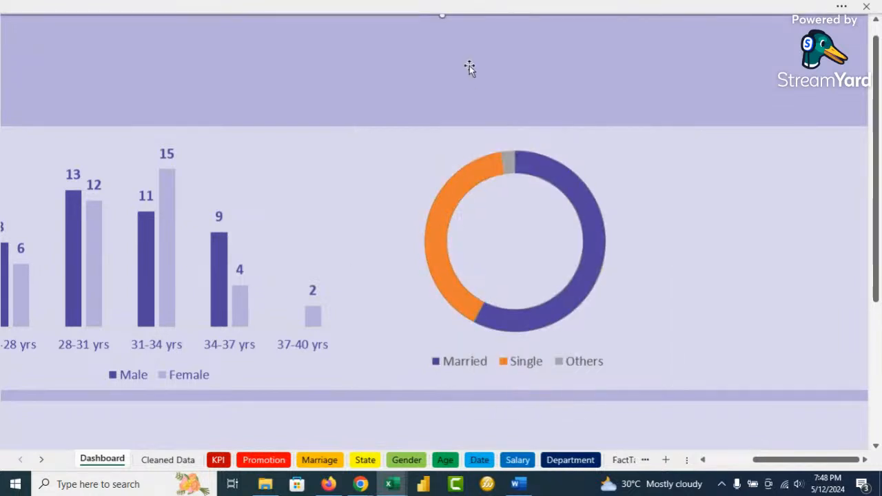
Step: Fill only the Others slice of the doughnut with a light purple tint of the Accent 1 theme colour
mouse_move(455, 191)
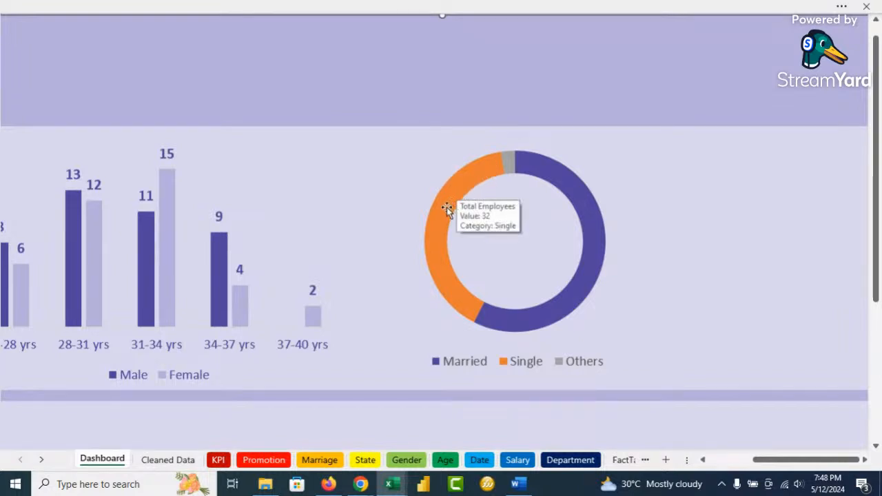
double_click(446, 207)
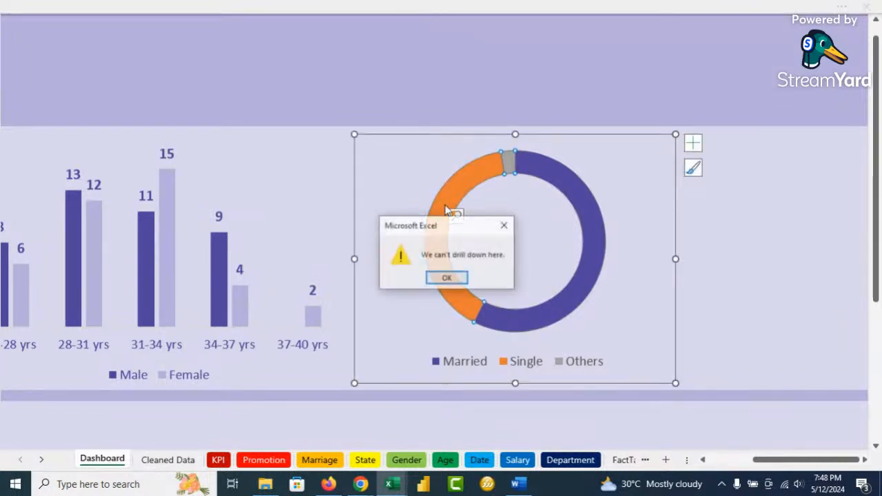
left_click(502, 226)
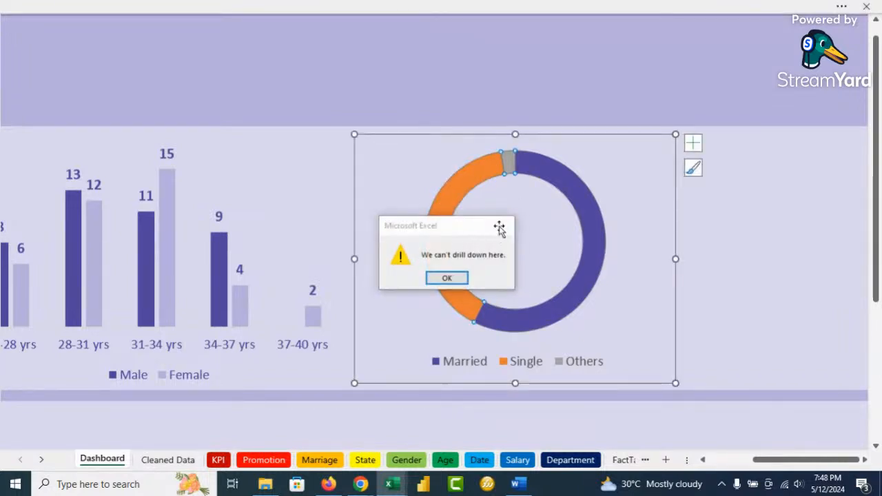
left_click(487, 110)
left_click(509, 164)
left_click(508, 164)
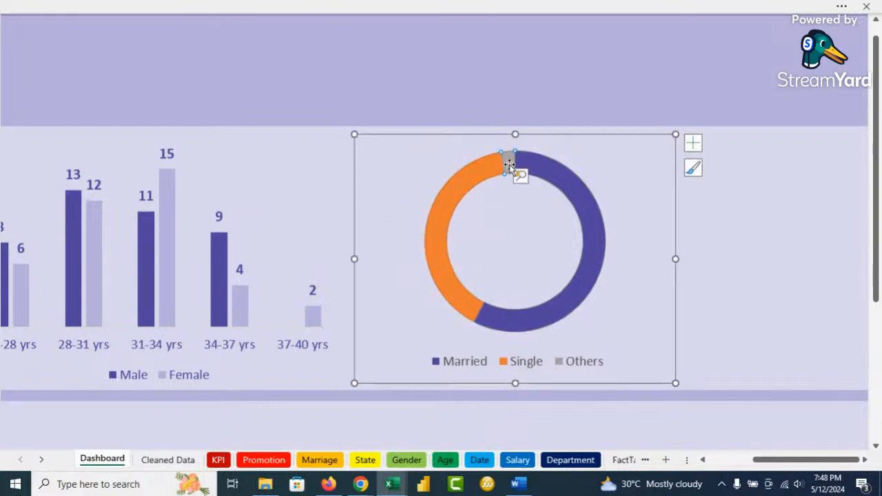
right_click(509, 162)
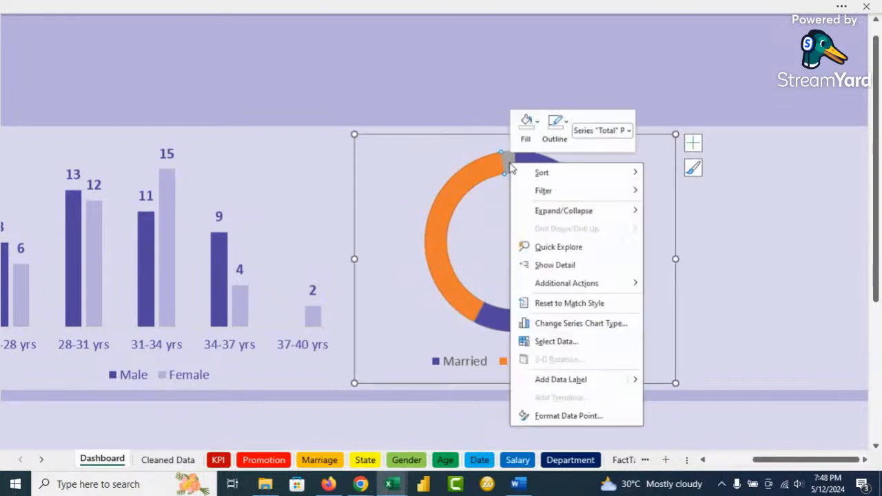
left_click(537, 126)
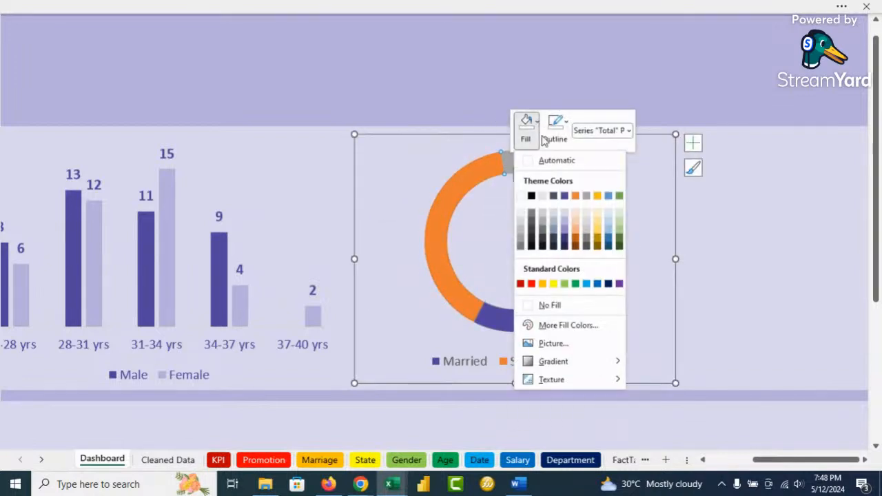
left_click(564, 226)
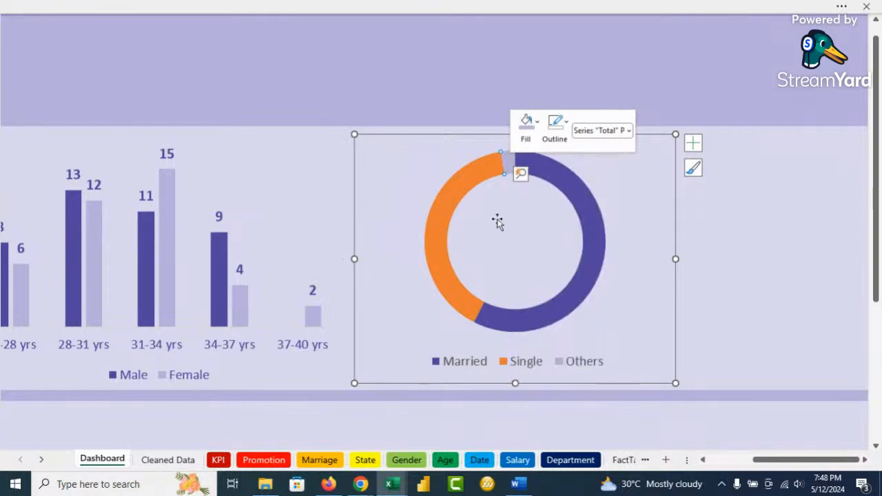
Step: Fill the Single slice of the doughnut with a medium purple tint of the Accent 1 theme colour
right_click(463, 182)
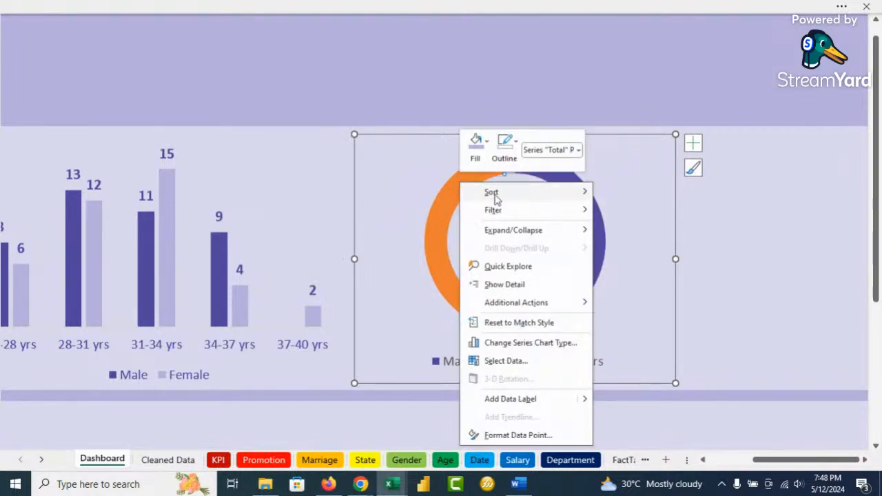
left_click(487, 144)
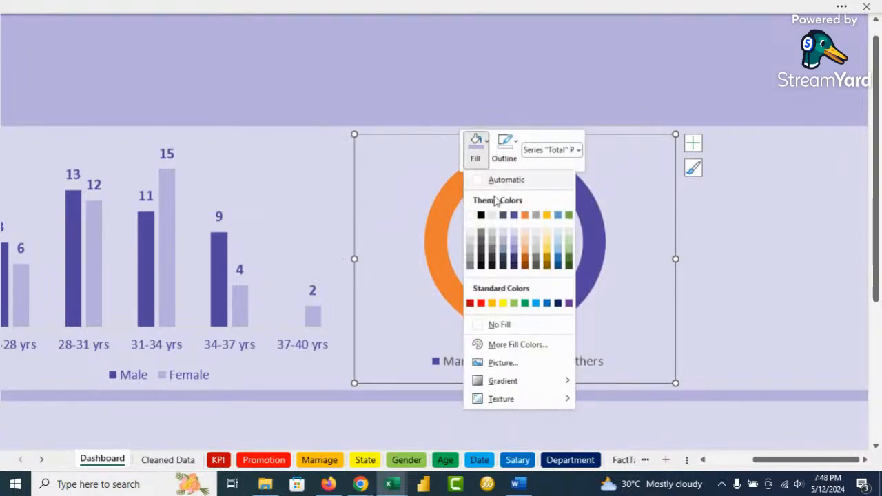
left_click(516, 251)
left_click(460, 132)
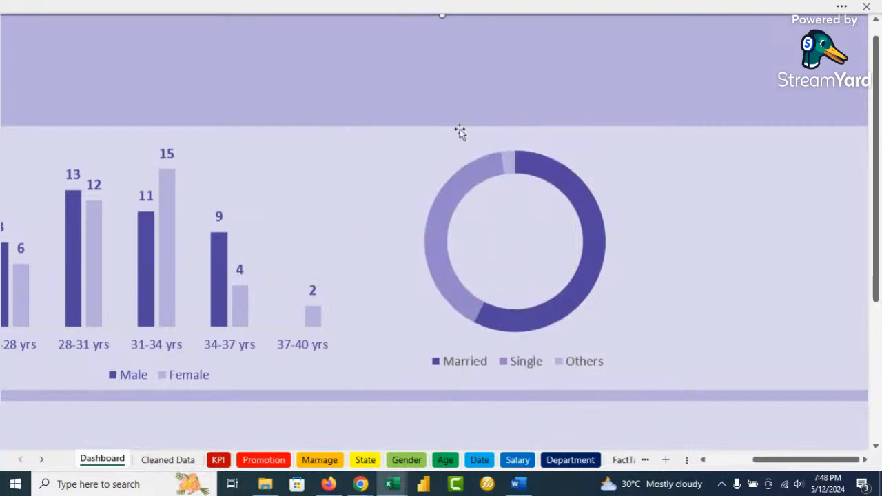
Step: Change the doughnut chart legend's font colour to the dark purple Accent 1 theme colour
right_click(465, 365)
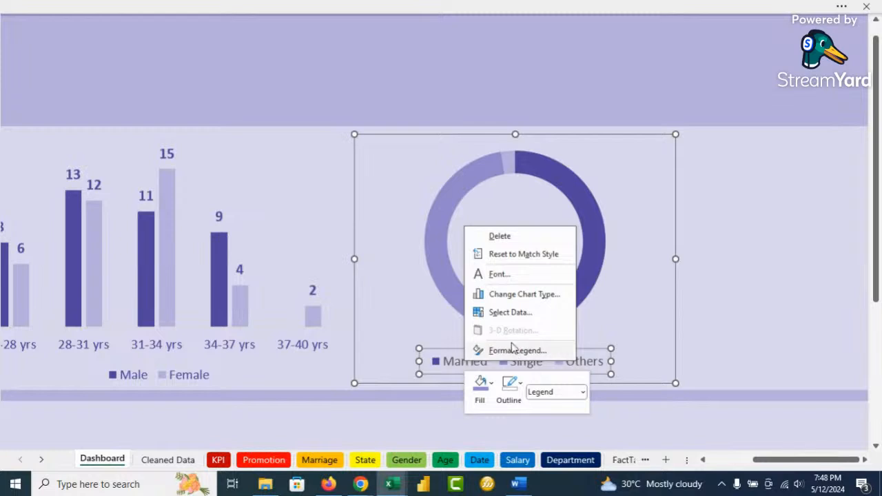
left_click(497, 275)
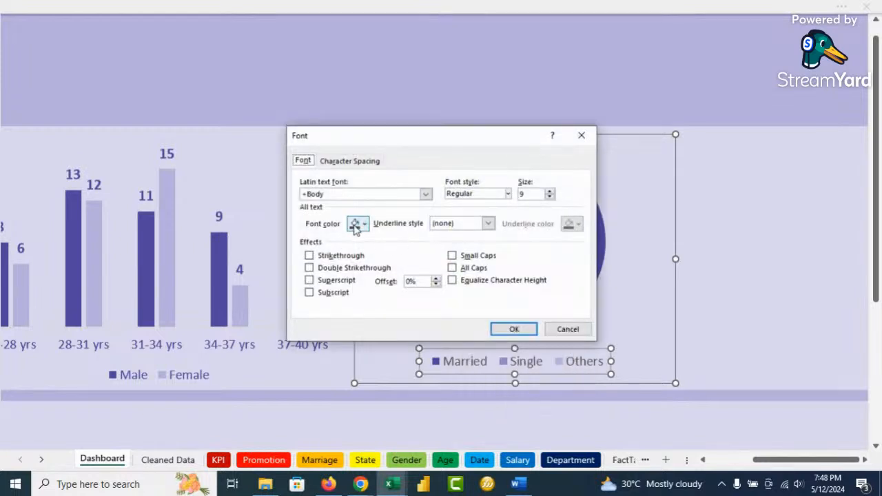
left_click(364, 224)
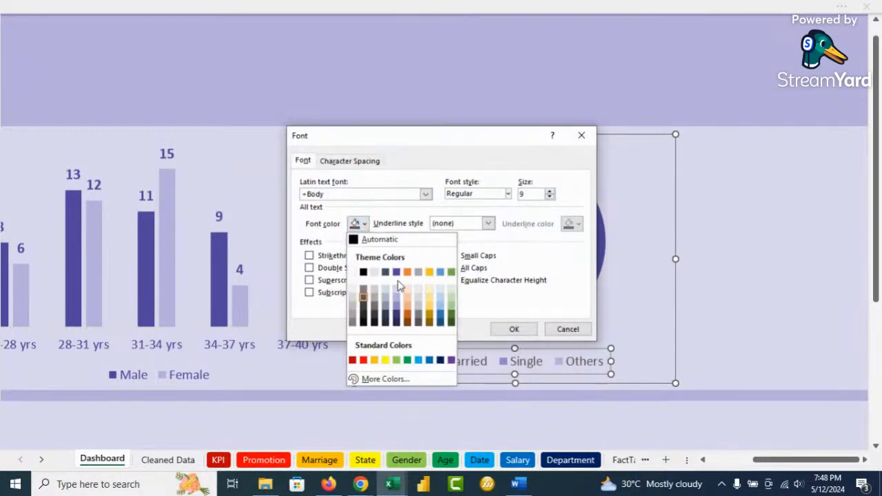
left_click(396, 272)
left_click(514, 329)
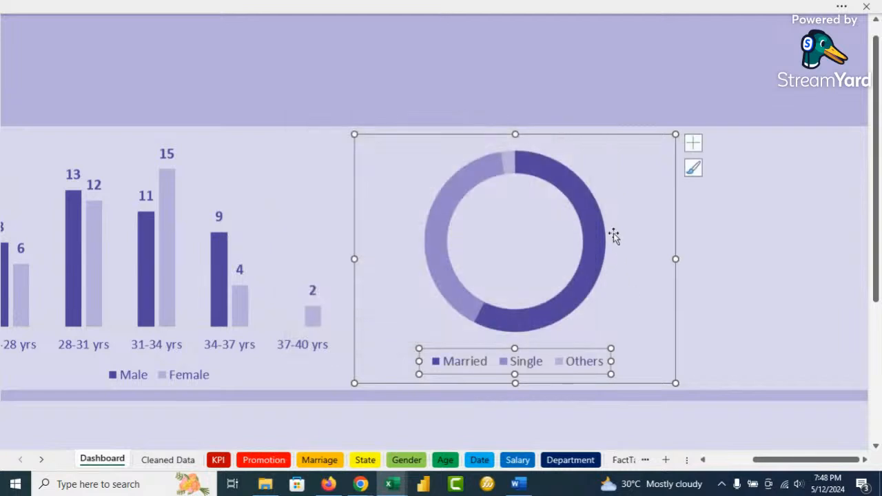
Step: Set the marriage doughnut's hole size to 62% and close the formatting pane
left_click(590, 252)
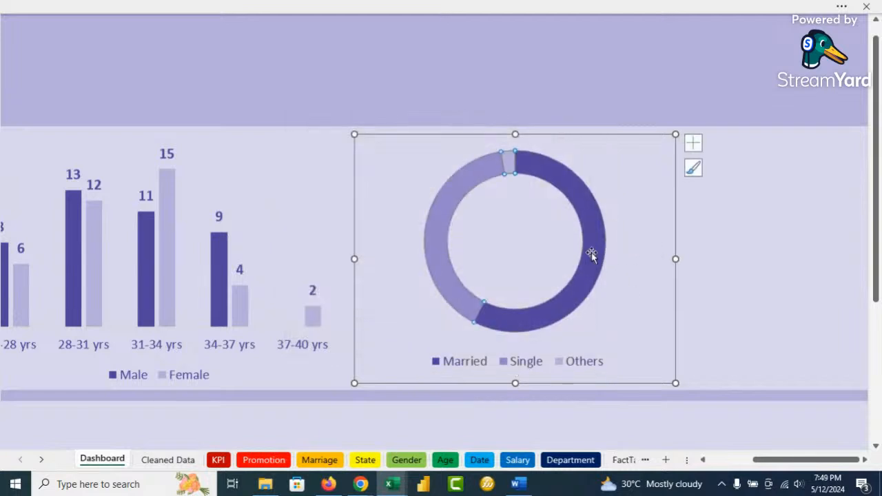
right_click(585, 213)
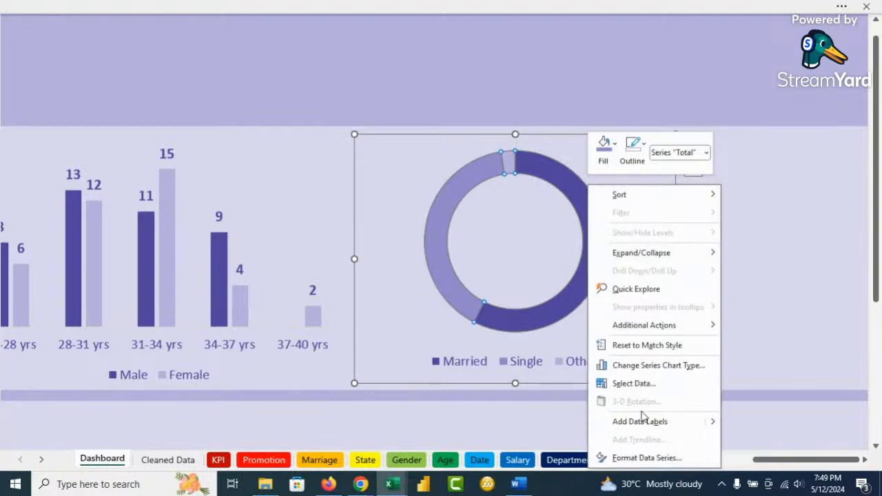
left_click(647, 458)
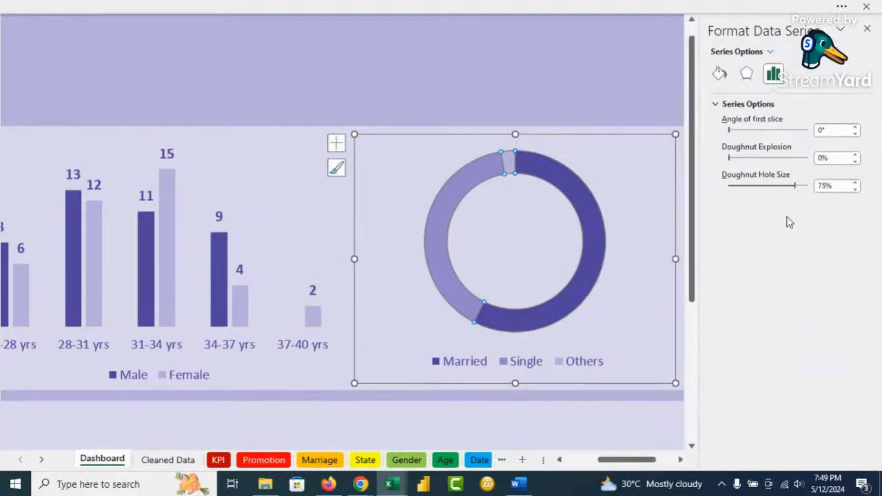
left_click_drag(794, 186, 791, 186)
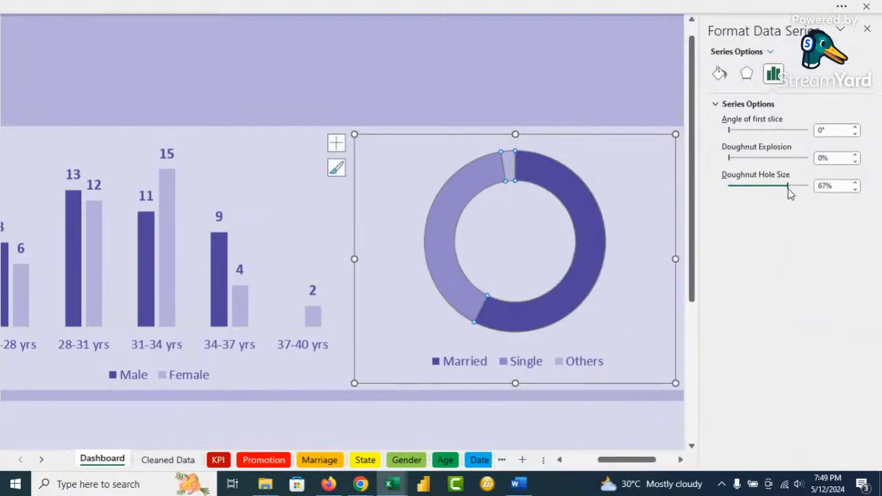
left_click(583, 86)
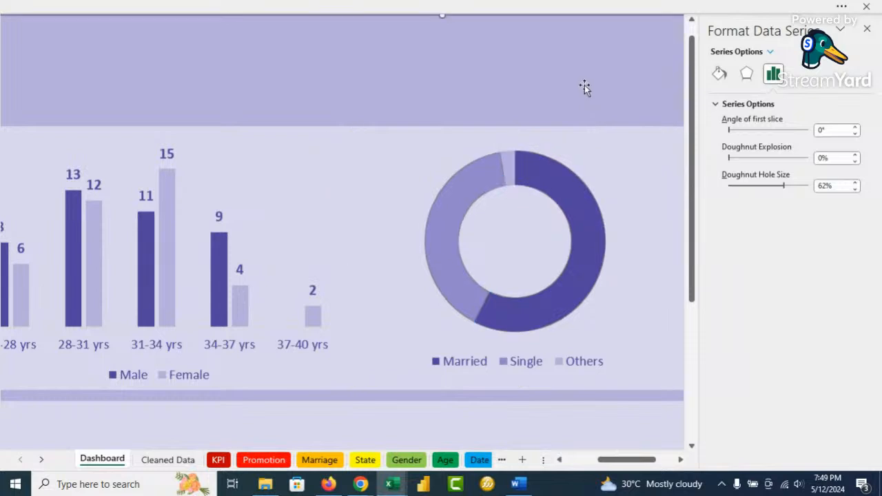
left_click(581, 182)
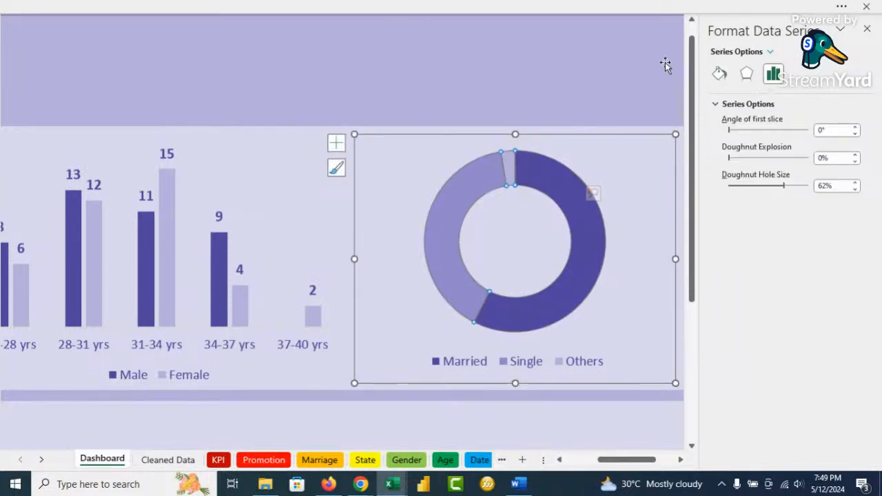
left_click(867, 31)
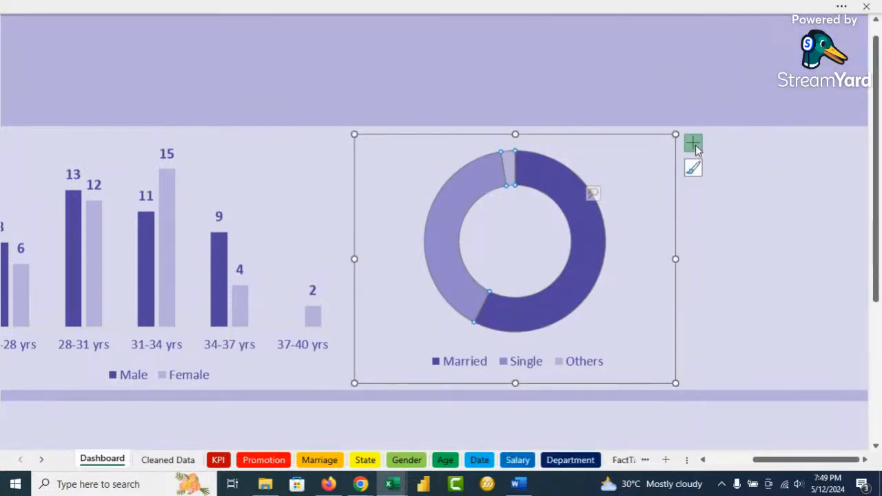
Step: Add data labels to the marriage doughnut chart and move the Single, Married and Others labels outside the ring with leader lines
left_click(692, 143)
left_click(724, 172)
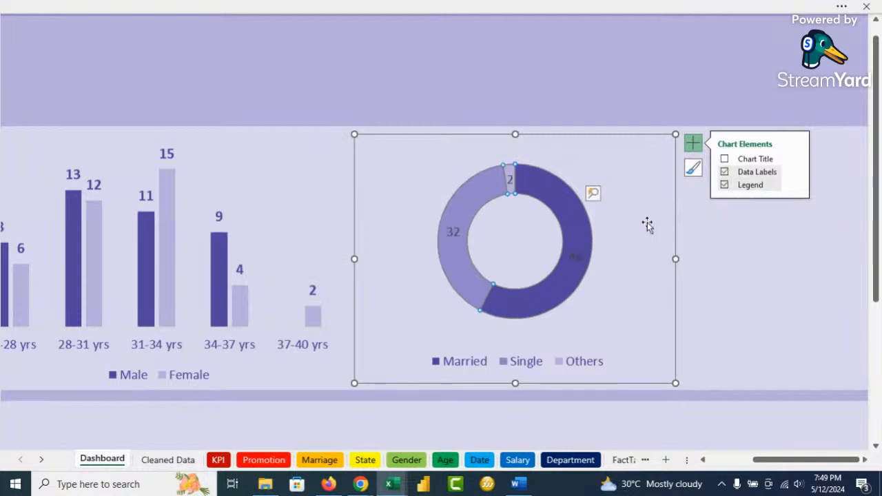
left_click(451, 237)
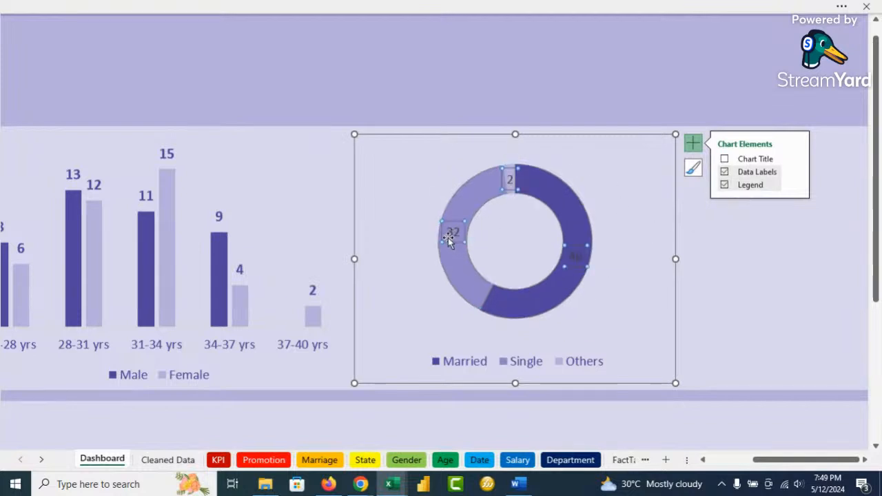
left_click_drag(440, 235, 406, 237)
left_click(577, 257)
left_click_drag(582, 272, 613, 313)
left_click(509, 180)
left_click_drag(510, 169, 473, 143)
left_click(509, 177)
left_click(408, 234)
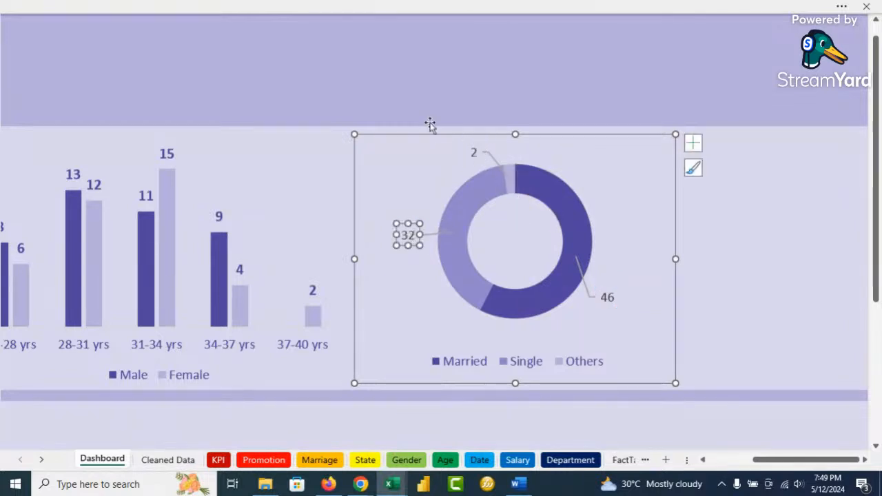
left_click(432, 125)
Step: Format all the marriage doughnut's data labels in the dark purple Accent 1 theme colour, bold, size 10
left_click(410, 234)
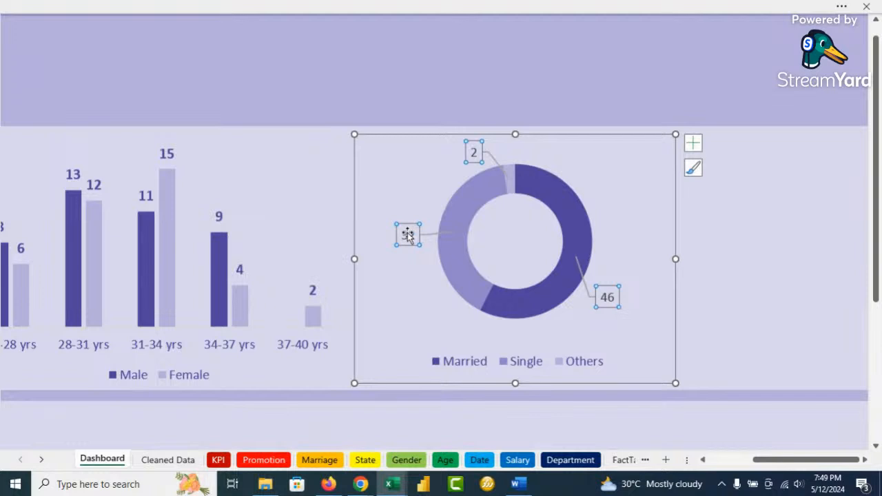
right_click(410, 236)
left_click(447, 281)
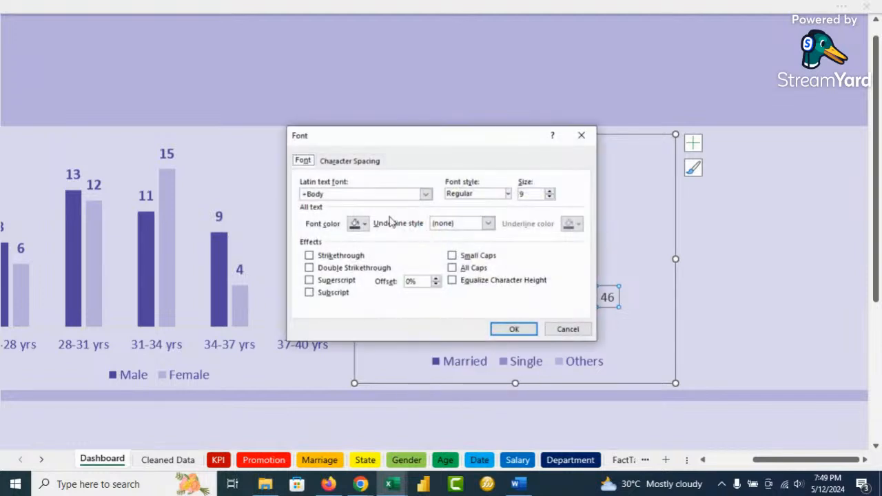
left_click(356, 224)
left_click(396, 273)
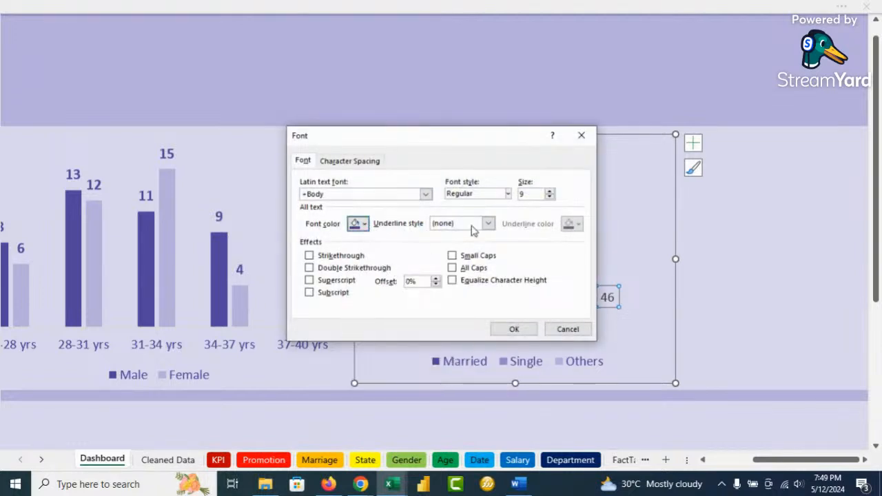
left_click(509, 195)
left_click(472, 230)
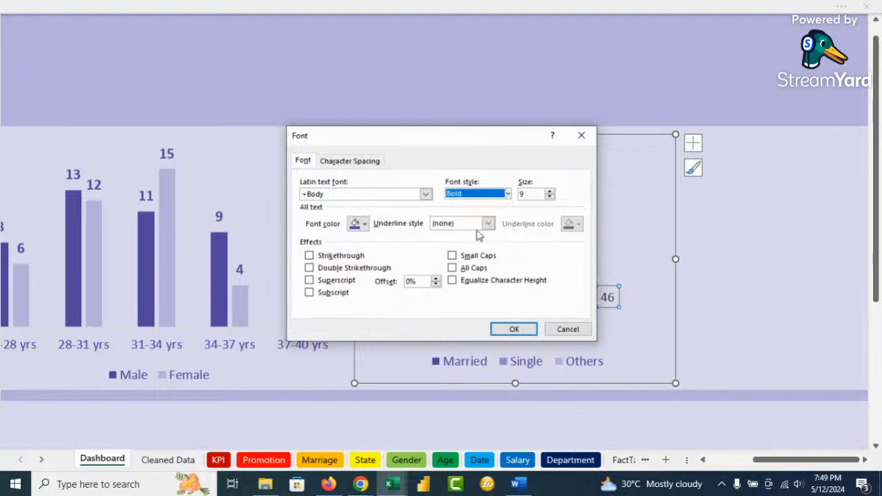
key("Tab")
type("10")
left_click(515, 328)
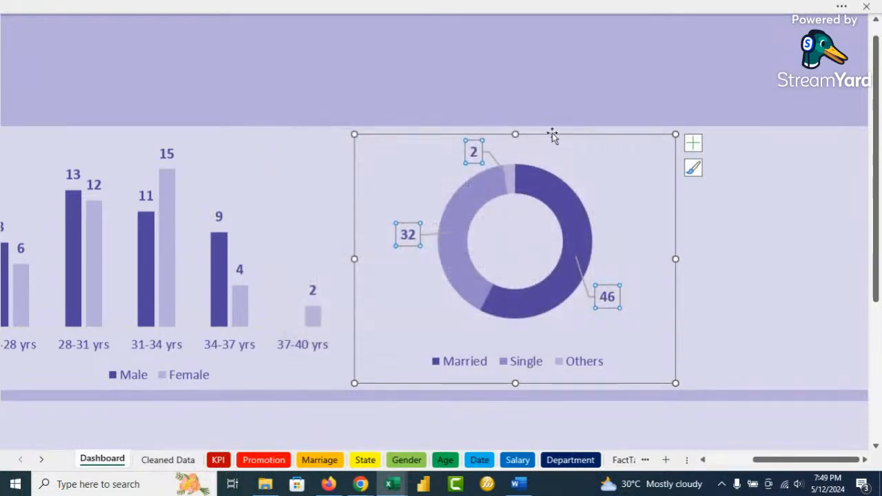
left_click(557, 103)
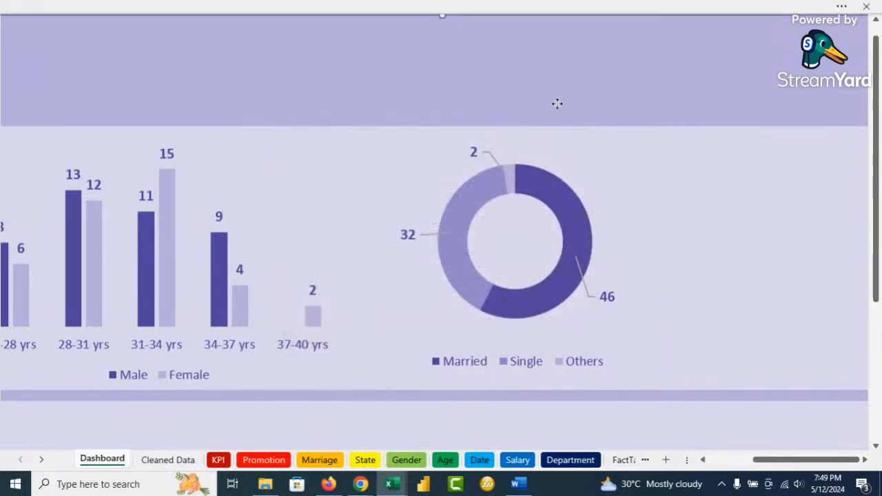
Step: Resize the marriage doughnut chart slightly smaller and reposition it beside the age chart within the upper panel
left_click(660, 139)
left_click_drag(675, 133, 690, 102)
left_click_drag(430, 104, 417, 120)
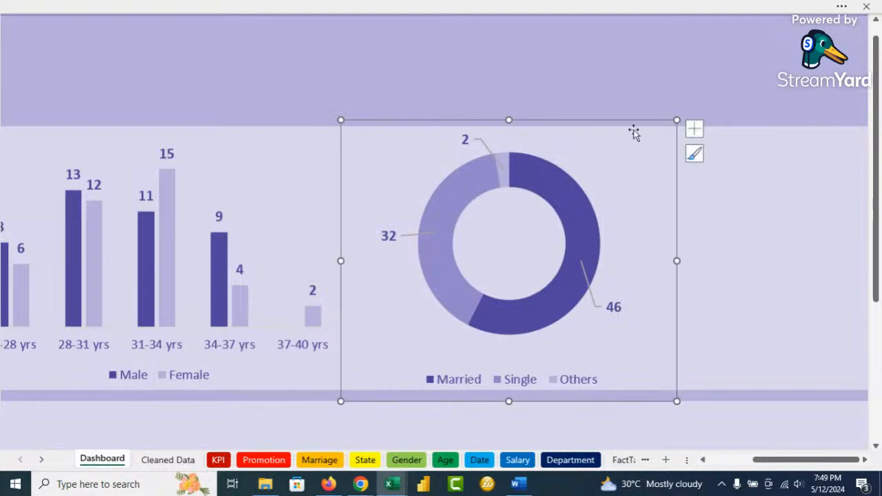
left_click_drag(677, 120, 653, 154)
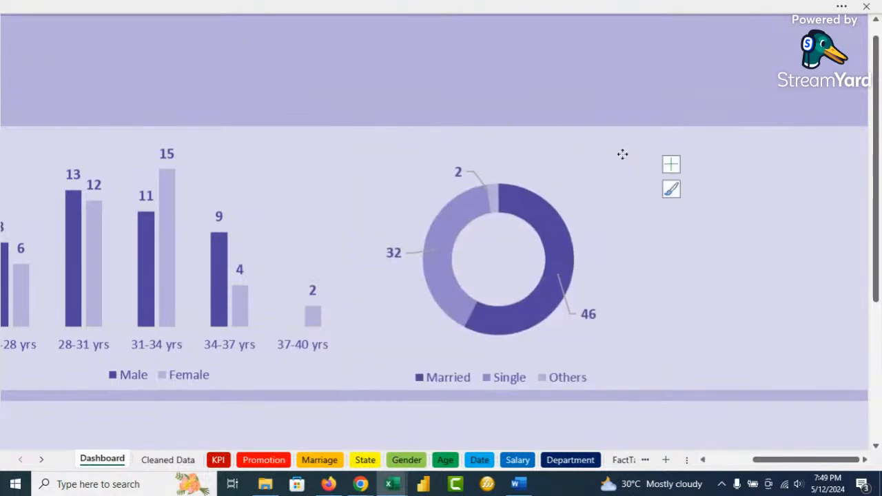
left_click(534, 101)
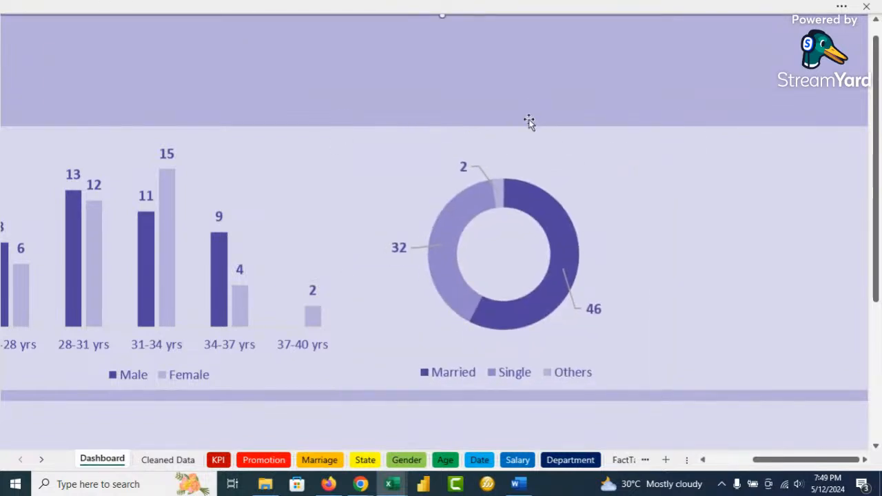
Step: Copy the yearly employees line chart from the Date sheet and paste it onto the Dashboard sheet
scroll(529, 123, "down", 1)
scroll(528, 121, "down", 3)
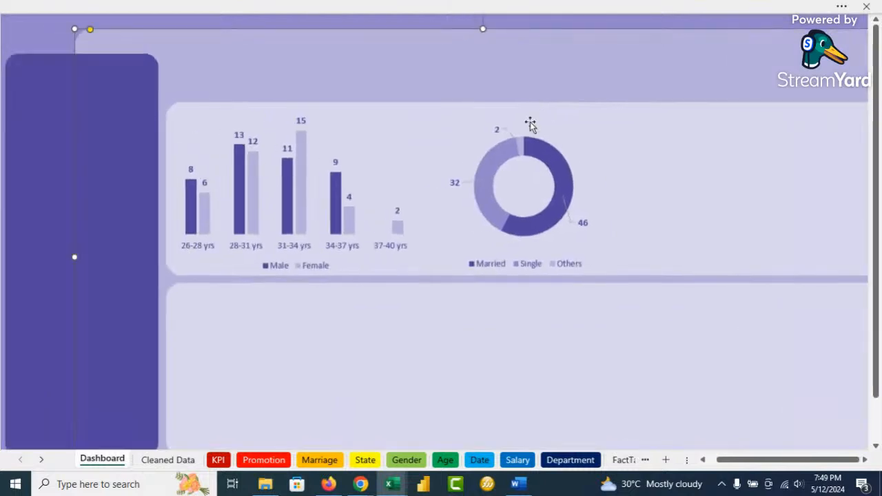
scroll(529, 121, "down", 1)
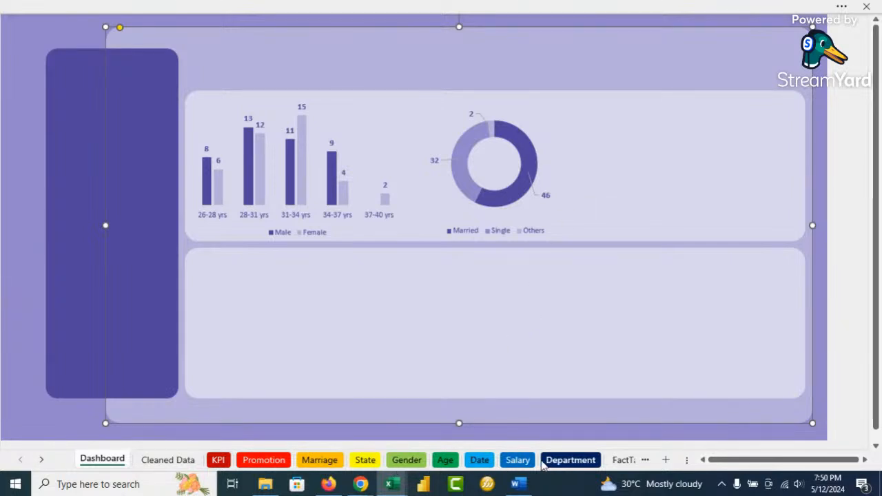
left_click(480, 459)
left_click(486, 82)
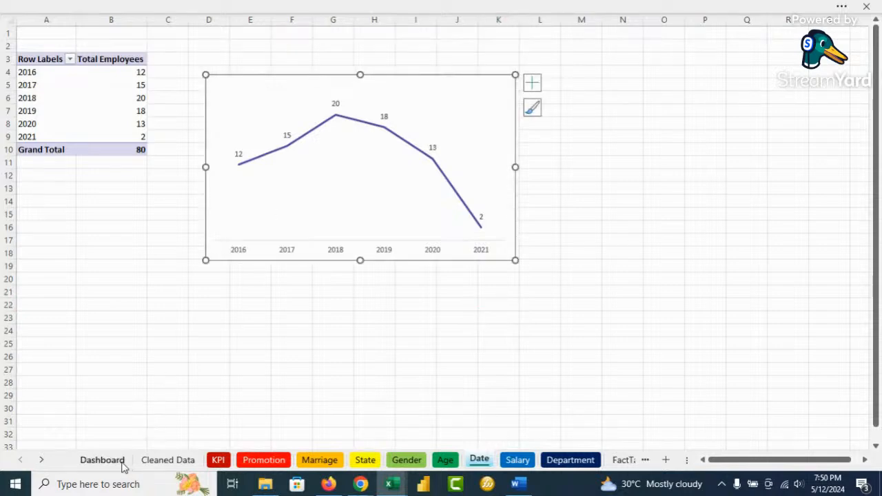
left_click(118, 461)
left_click(370, 103)
key("ctrl+v")
Step: Move the line chart to the space beyond the doughnut and shrink its width and height to fit the upper panel
left_click_drag(408, 99, 713, 58)
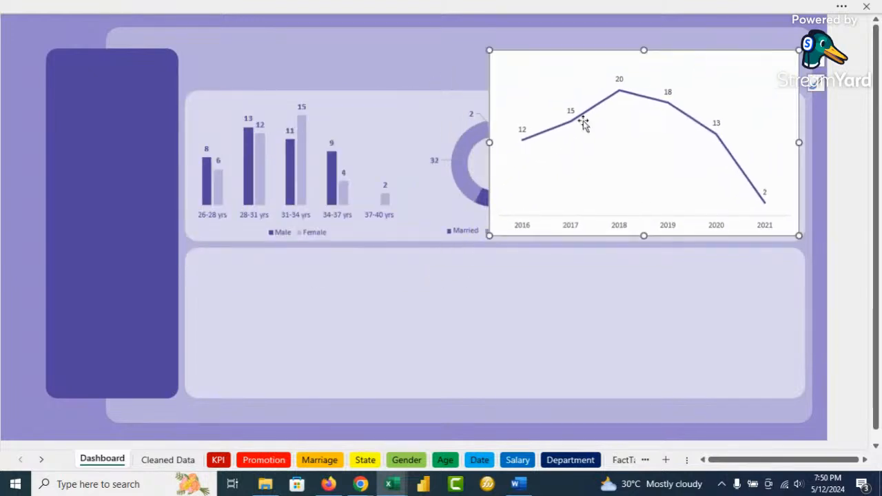
left_click_drag(489, 142, 587, 142)
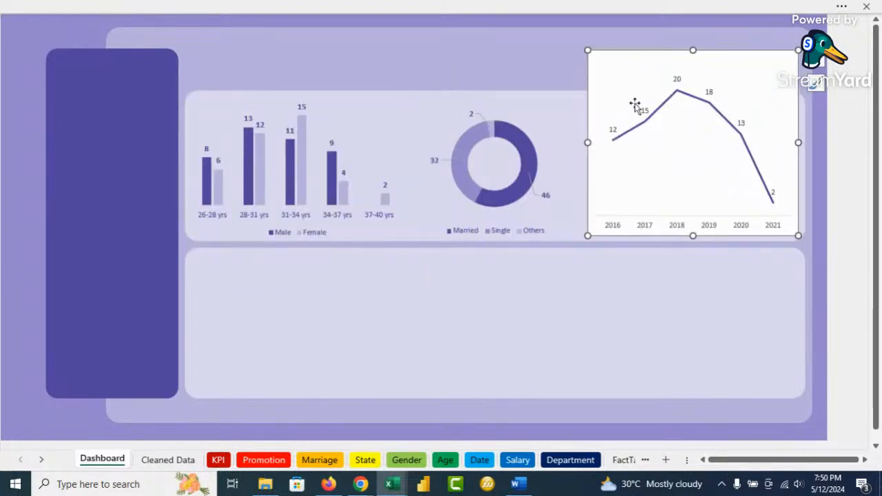
left_click_drag(693, 51, 685, 97)
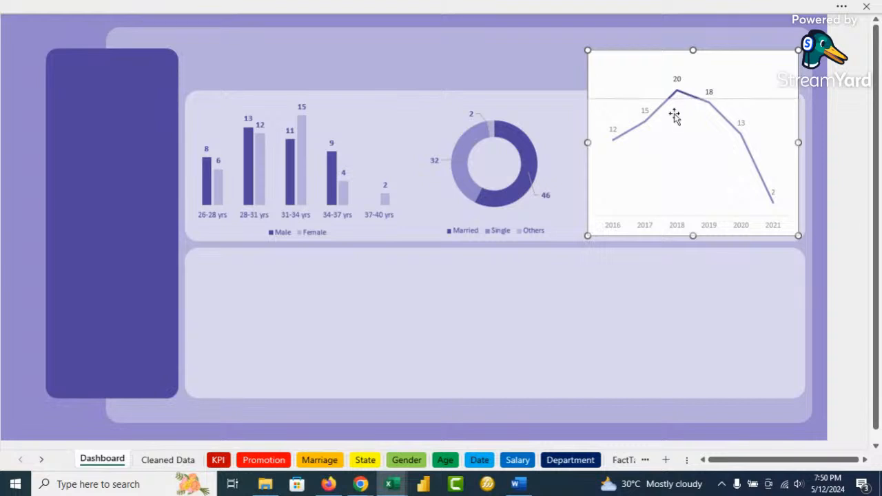
left_click_drag(586, 166, 574, 166)
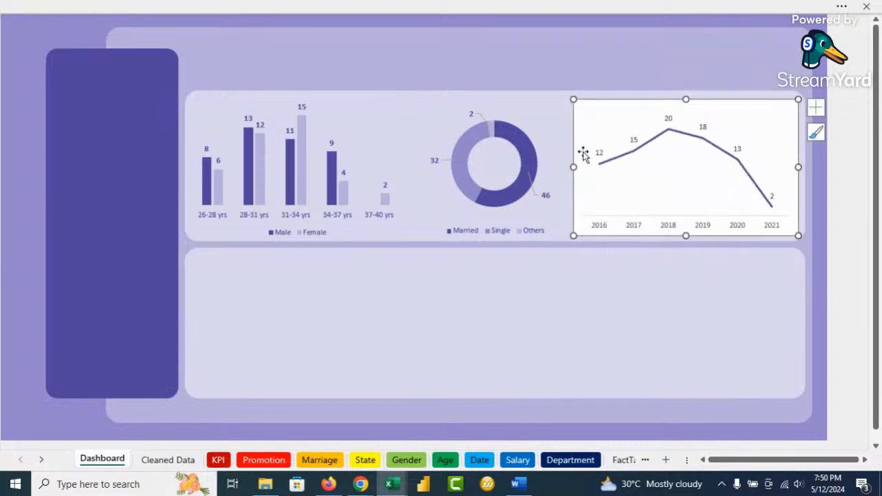
Step: Remove the line chart's background by setting its chart area to No Fill and No Outline
right_click(579, 112)
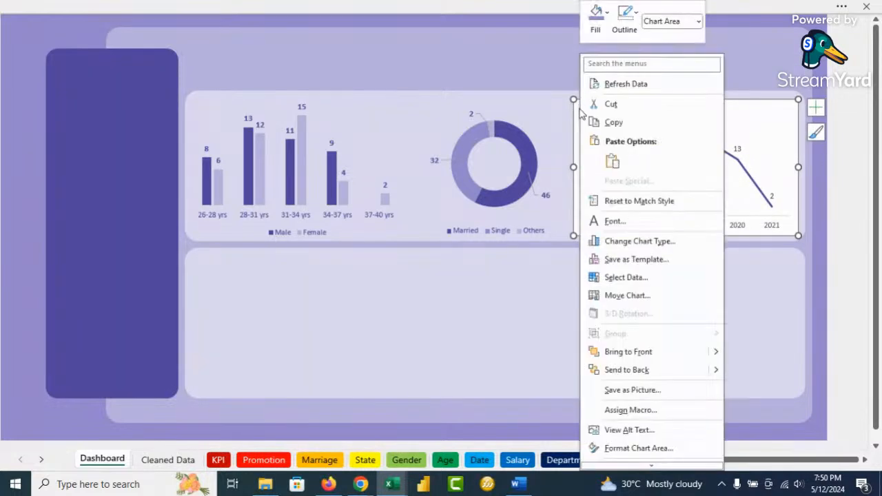
left_click(596, 19)
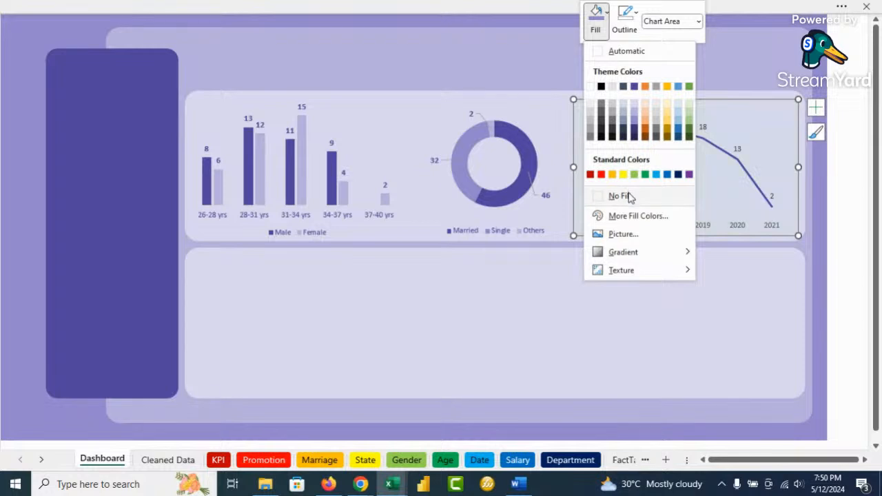
left_click(629, 197)
left_click(624, 19)
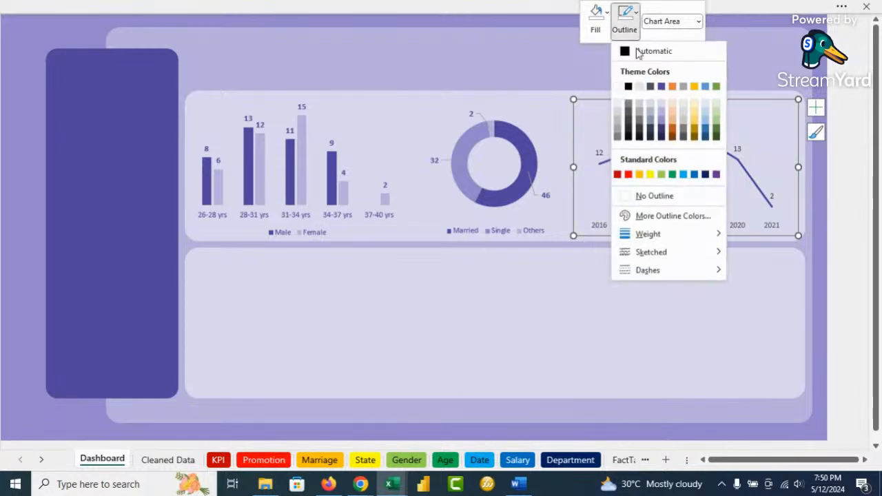
left_click(654, 196)
left_click(525, 67)
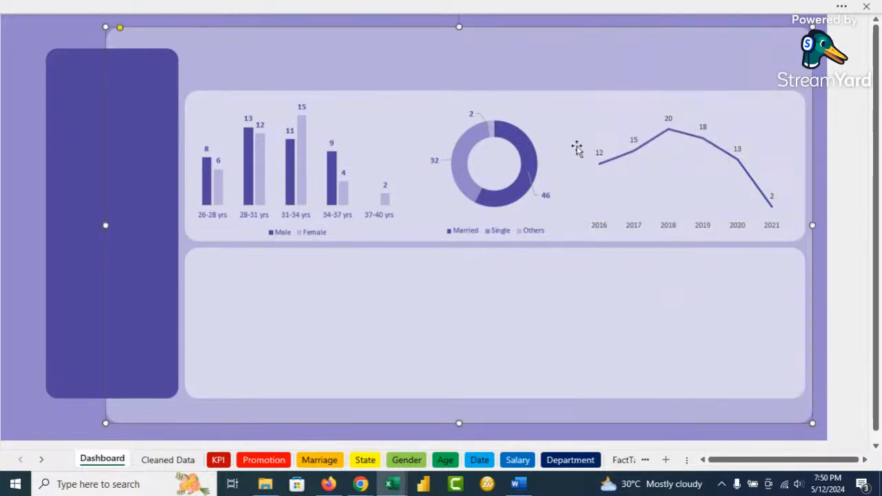
Step: Narrow the line chart slightly and set its year axis labels to the dark purple Accent 1 theme colour
left_click(587, 197)
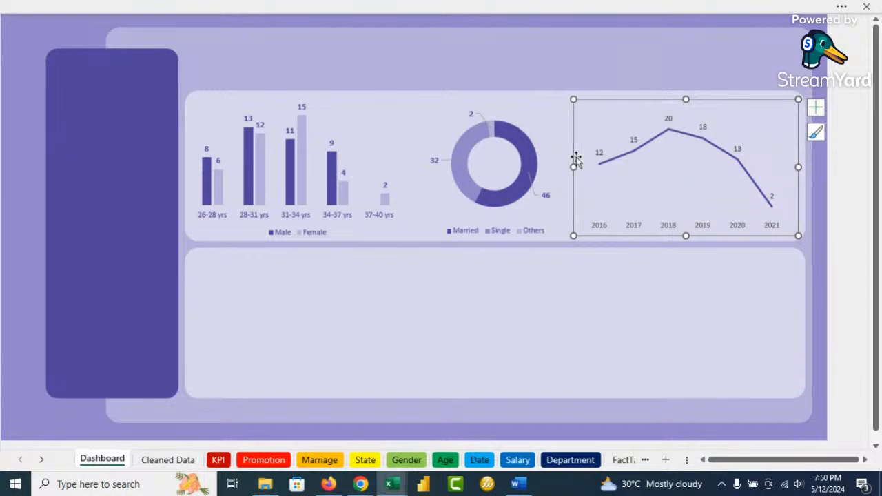
left_click_drag(572, 166, 581, 167)
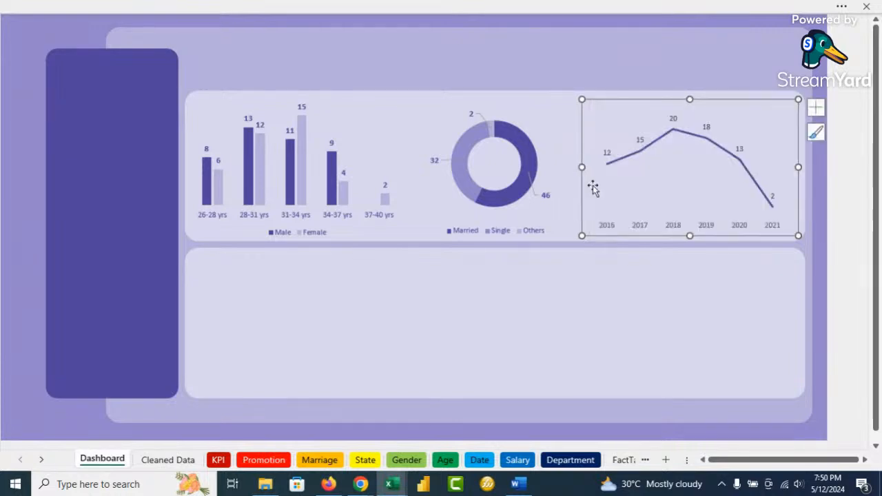
right_click(608, 231)
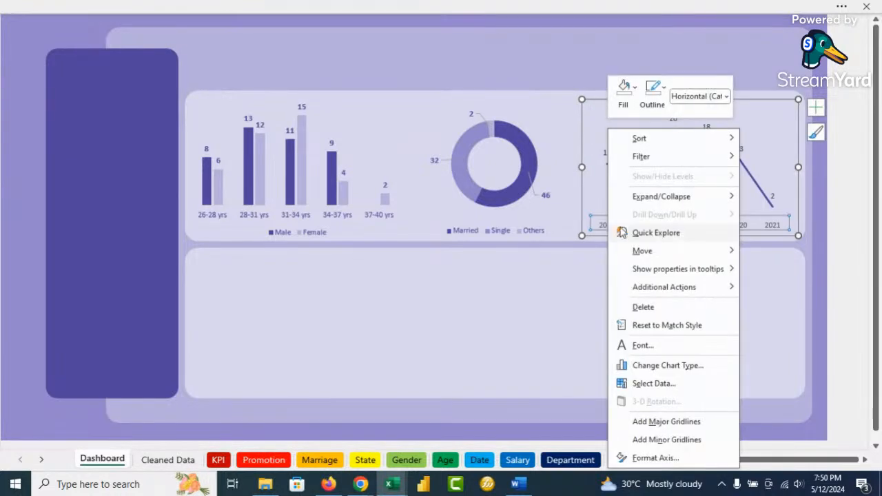
left_click(648, 351)
left_click(363, 224)
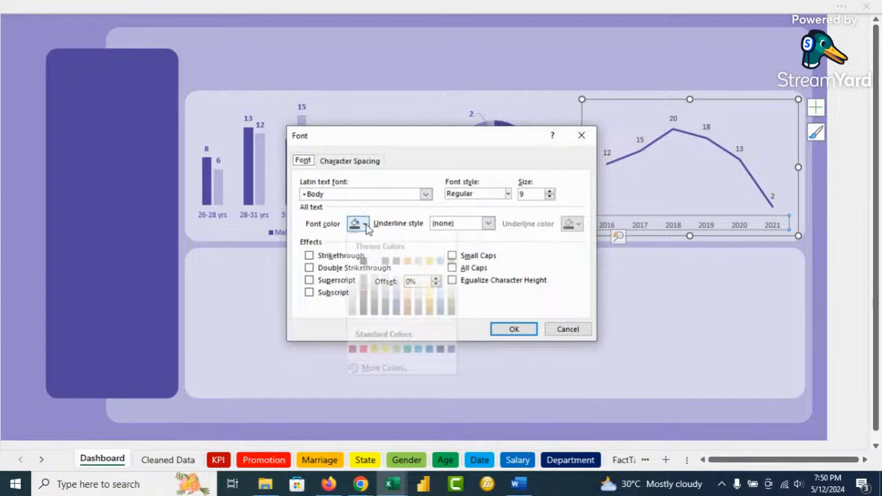
left_click(397, 273)
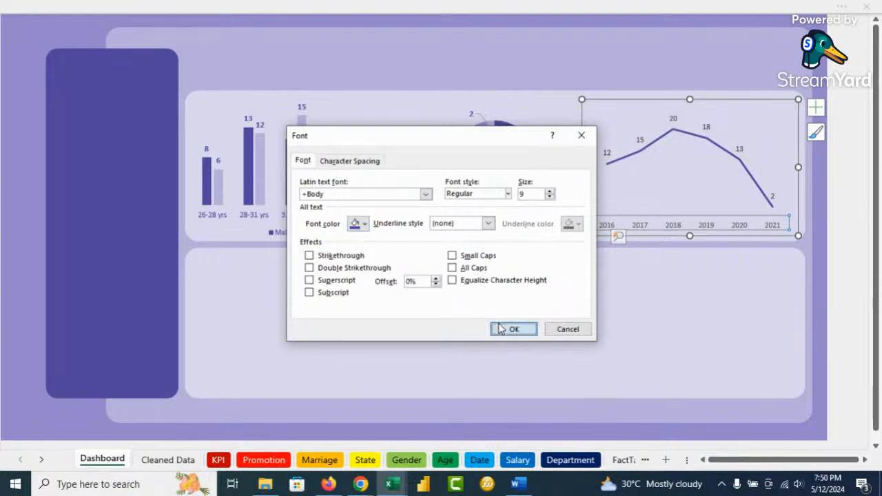
left_click(504, 329)
Step: Format the line chart's data labels in the dark purple Accent 1 theme colour, bold, size 10
left_click(608, 154)
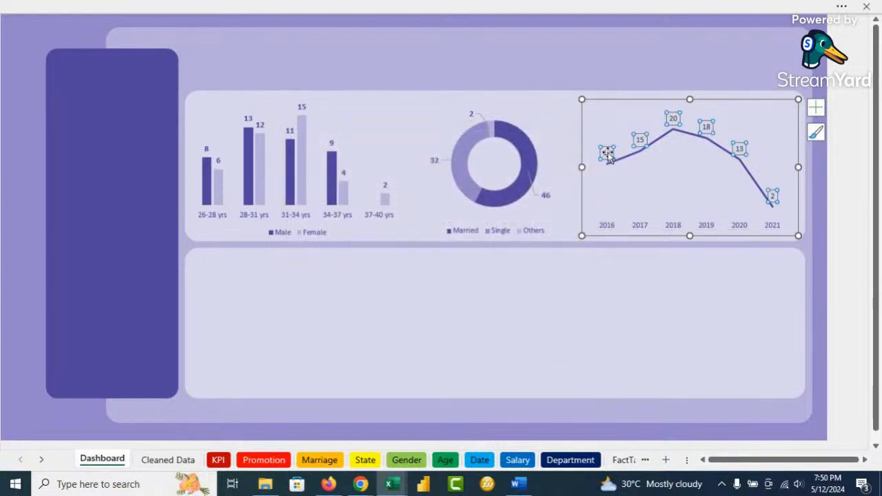
right_click(608, 152)
left_click(637, 198)
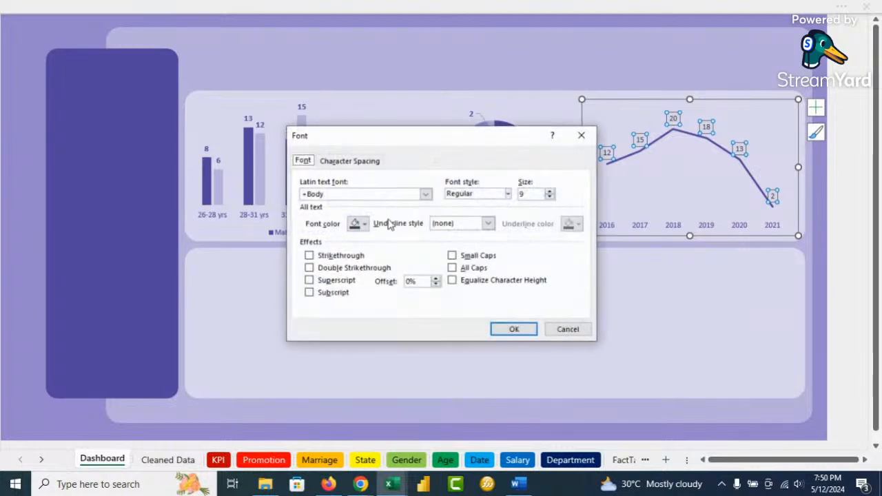
left_click(358, 224)
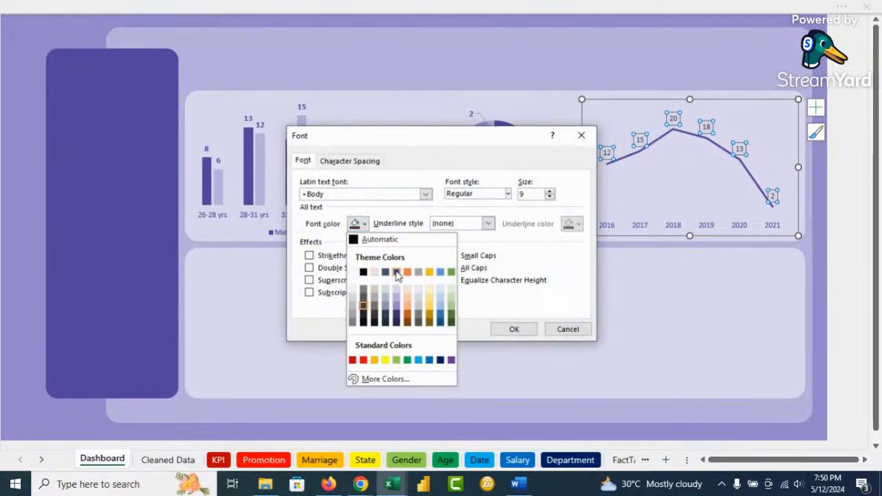
left_click(397, 273)
left_click(507, 195)
left_click(466, 230)
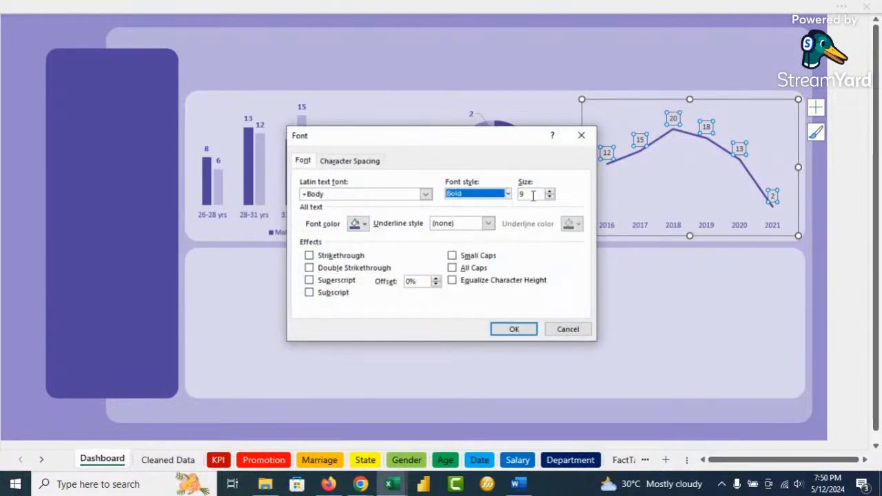
double_click(535, 195)
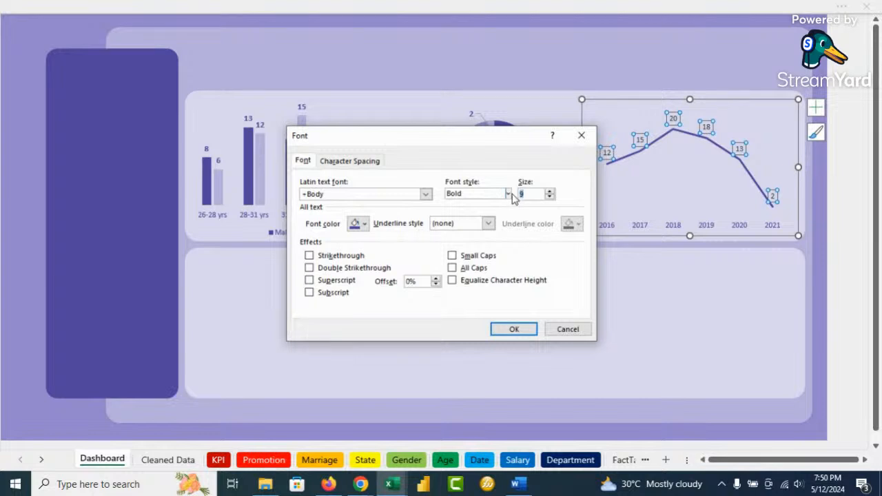
type("10")
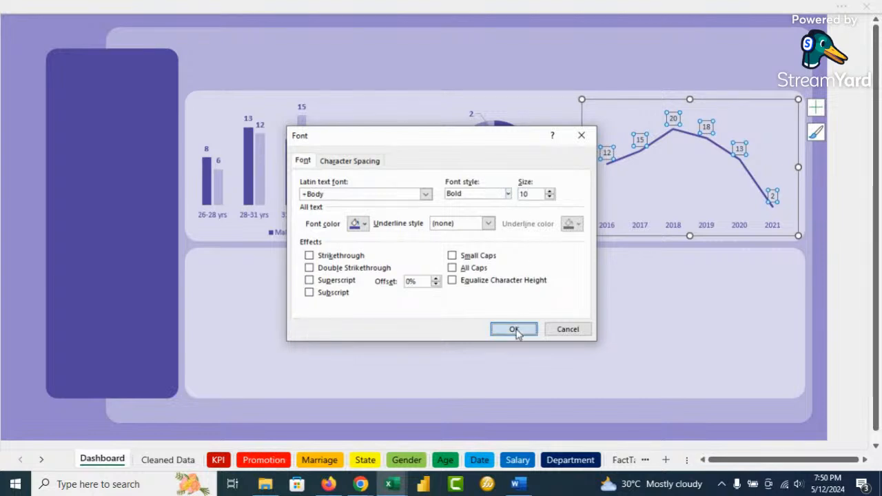
left_click(516, 329)
left_click(510, 63)
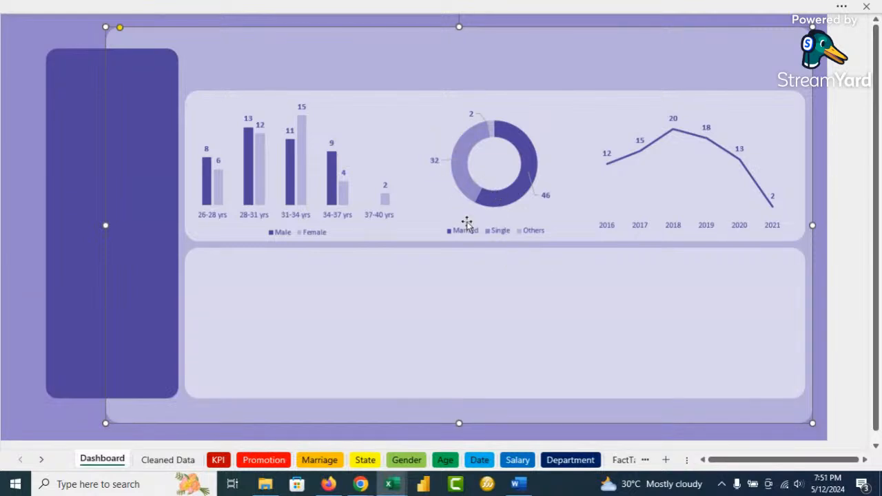
Step: Nudge the marriage doughnut slightly and reduce the age column chart's height from its upper edge
left_click(558, 193)
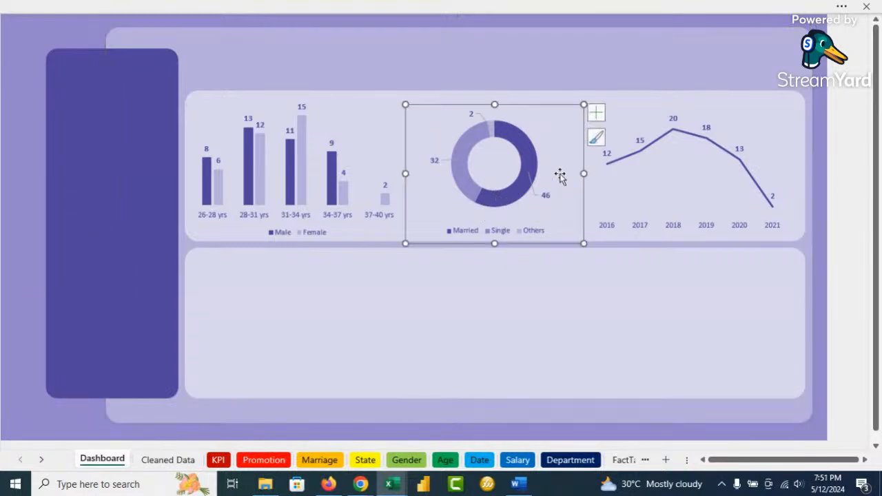
left_click_drag(582, 139, 581, 137)
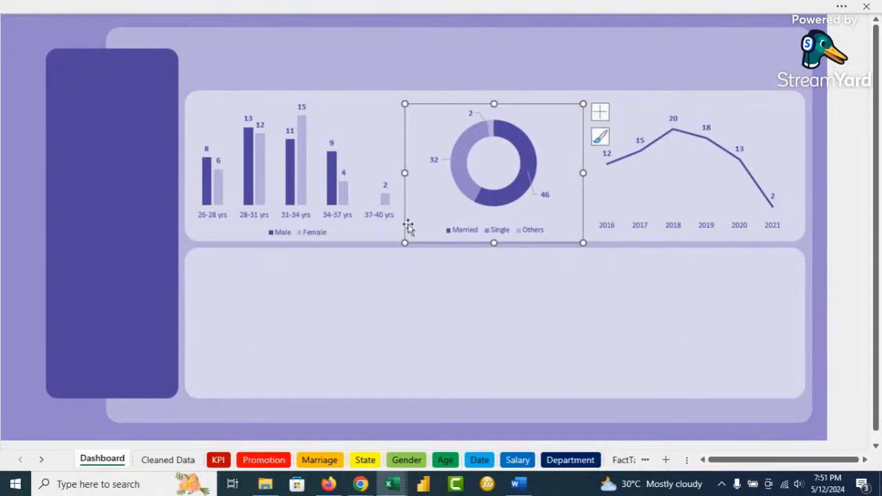
left_click(232, 103)
left_click_drag(296, 102, 294, 111)
Step: Draw a Top Corners Rounded rectangle above the age column chart and trim it to a thin header bar about the chart's width
left_click(57, 7)
left_click(91, 42)
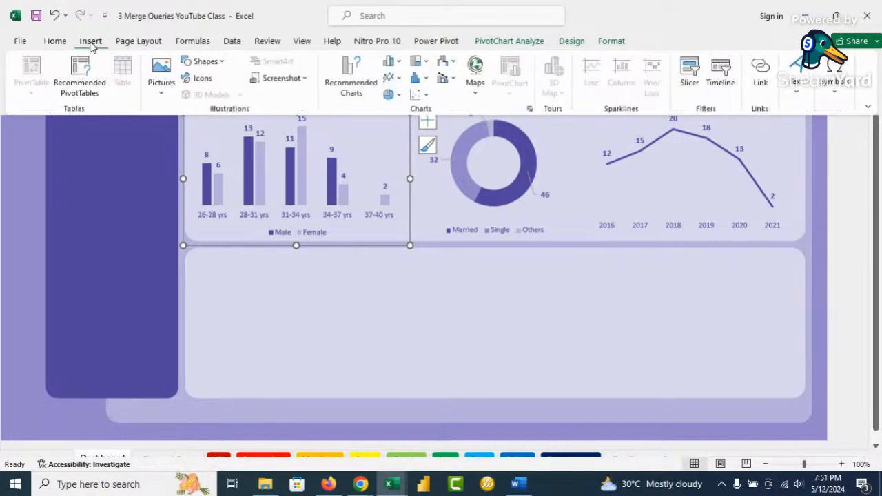
left_click(220, 62)
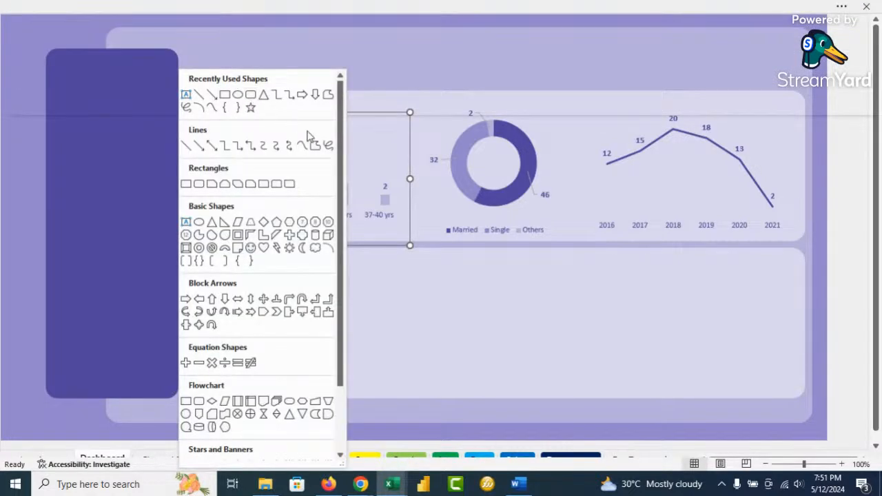
left_click(277, 184)
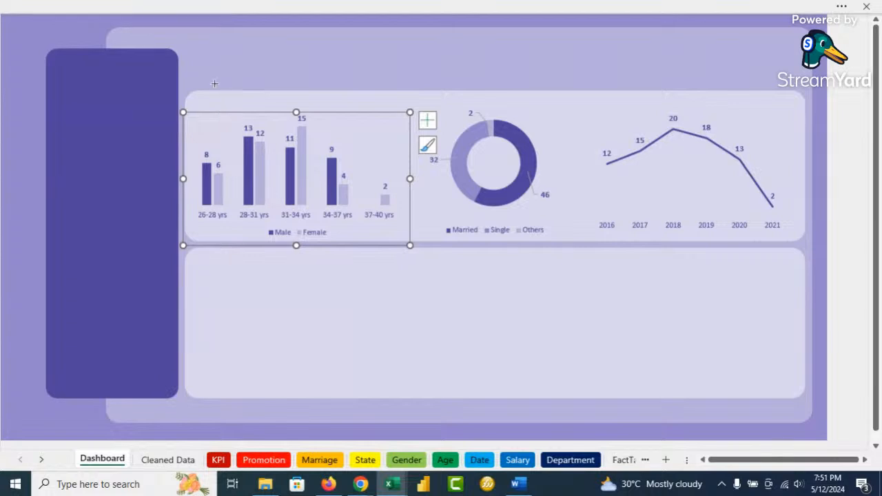
left_click_drag(197, 90, 408, 129)
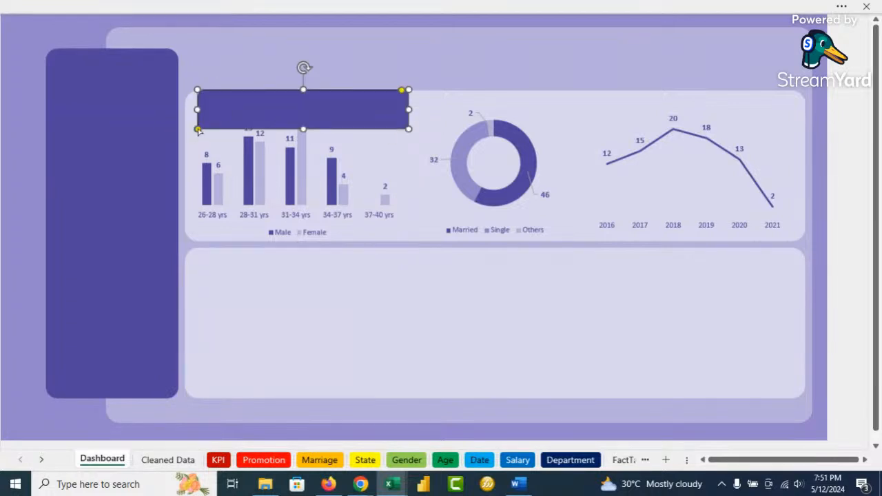
left_click_drag(197, 109, 193, 108)
left_click_drag(299, 130, 301, 114)
left_click(276, 64)
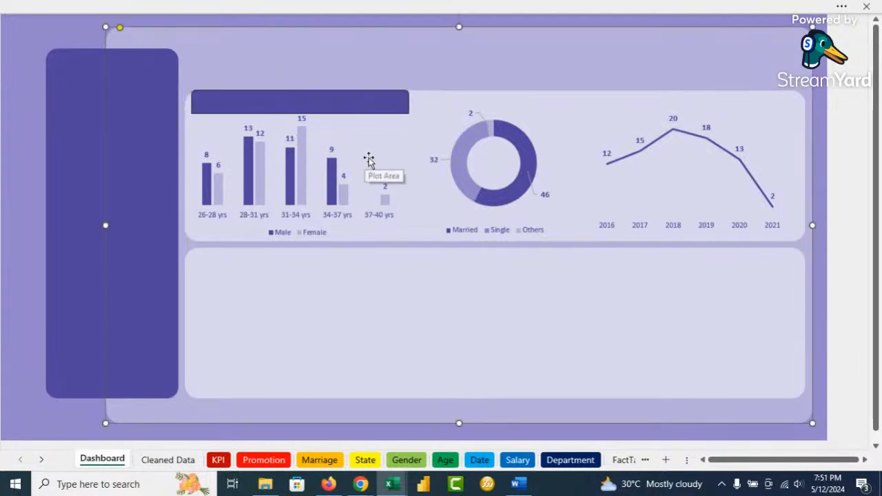
Step: Shrink the age column chart from its upper and side edges so it fits beneath the header bar
left_click(365, 162)
left_click_drag(410, 112, 406, 127)
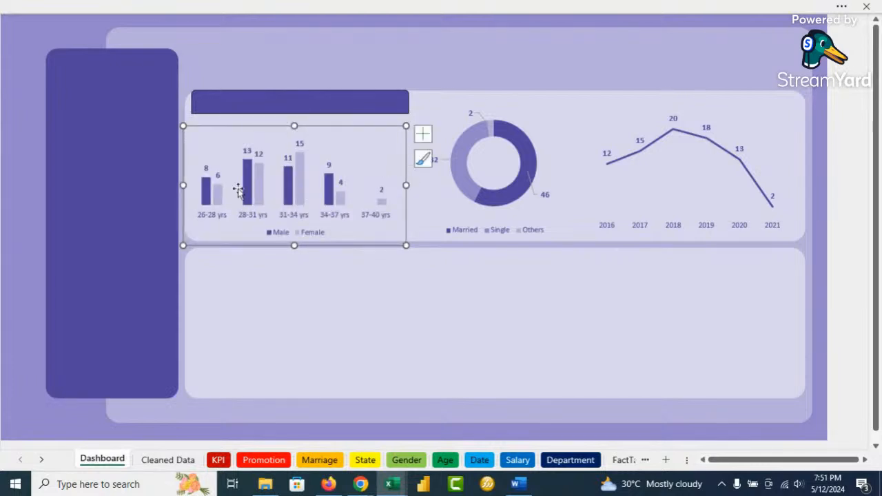
left_click_drag(185, 186, 191, 187)
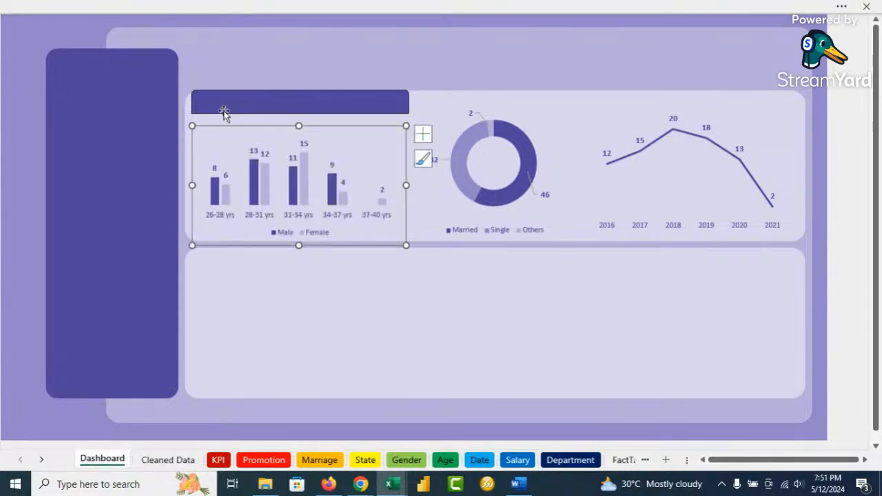
Step: Move the header bar down inside the upper panel, narrow it slightly and increase the rounding of its top corners
left_click_drag(246, 103, 250, 113)
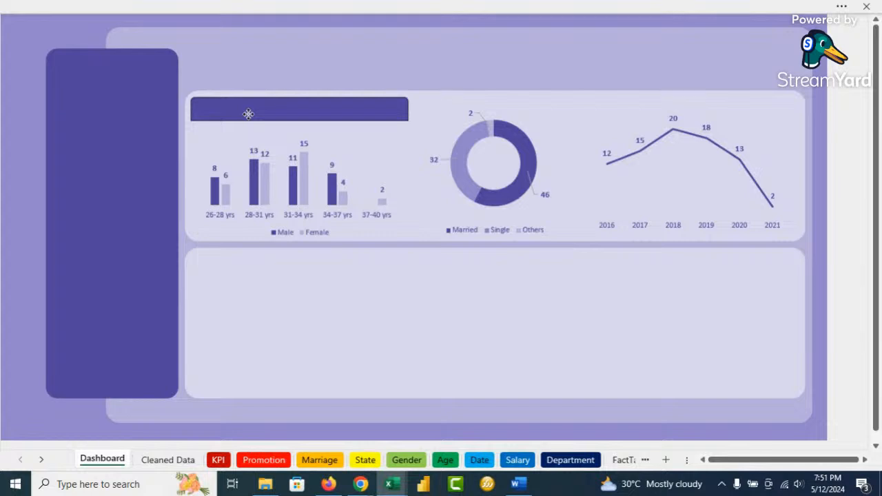
scroll(355, 117, "up", 4)
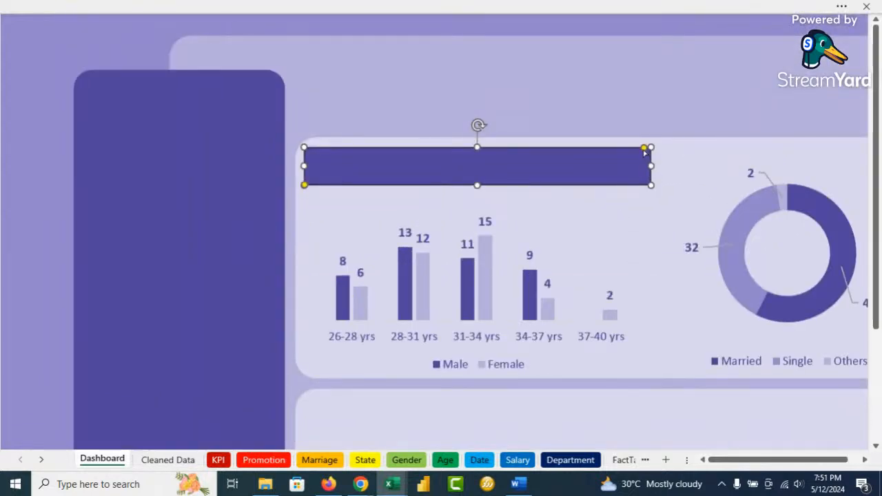
left_click_drag(643, 151, 632, 172)
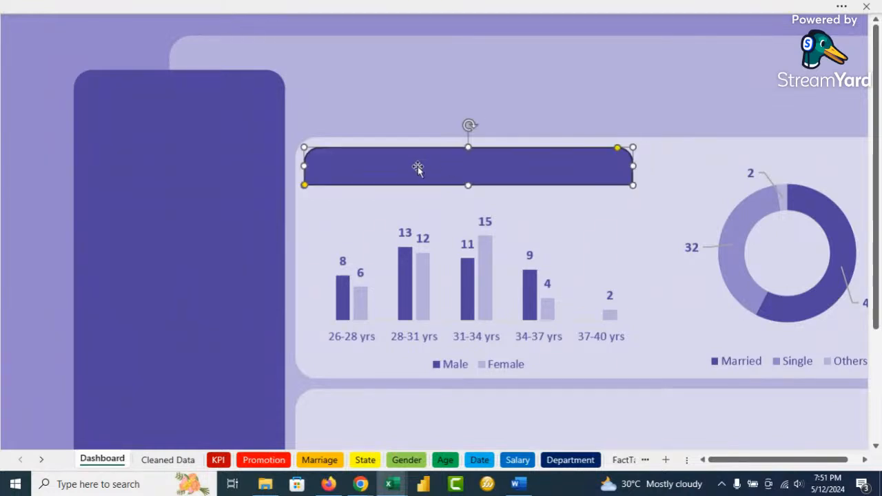
Step: Set the header bar to No Outline and fill it with a lighter purple tint of the Accent 1 theme colour
right_click(420, 167)
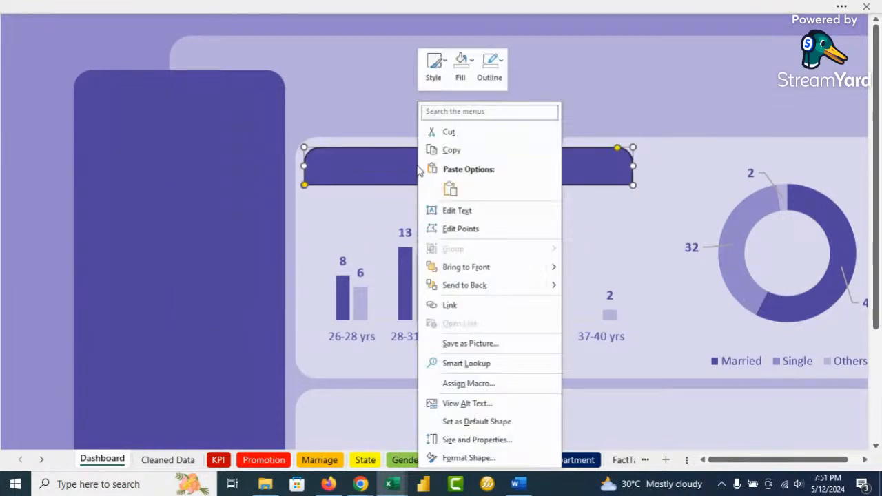
left_click(498, 66)
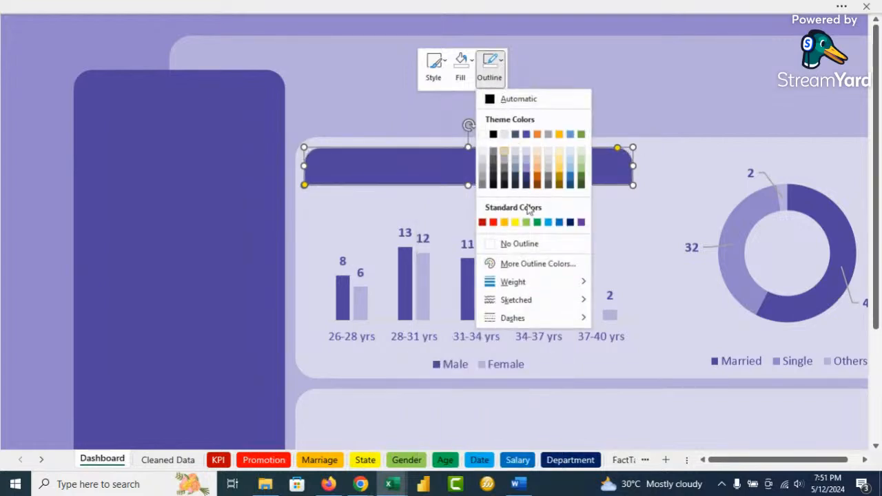
left_click(513, 244)
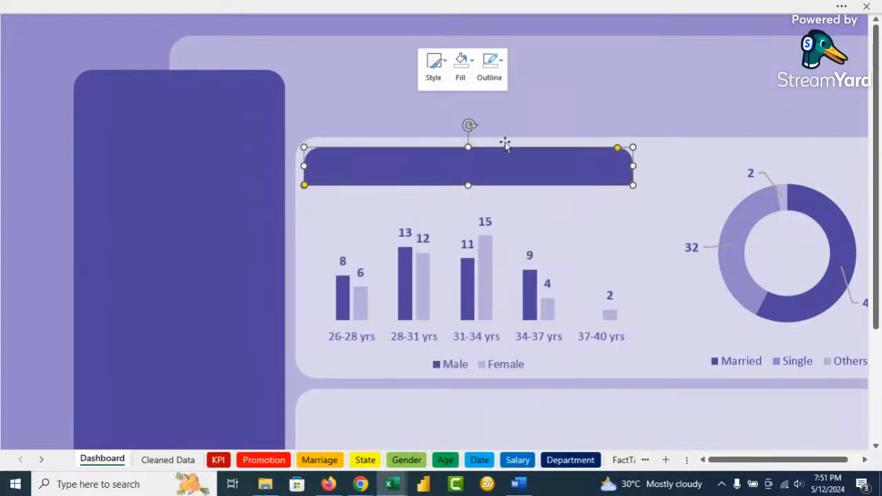
left_click(468, 65)
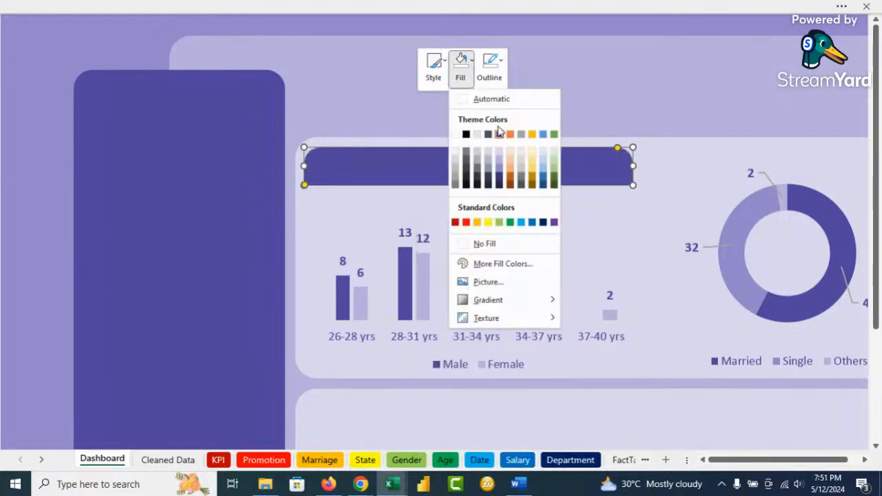
left_click(501, 165)
left_click(414, 144)
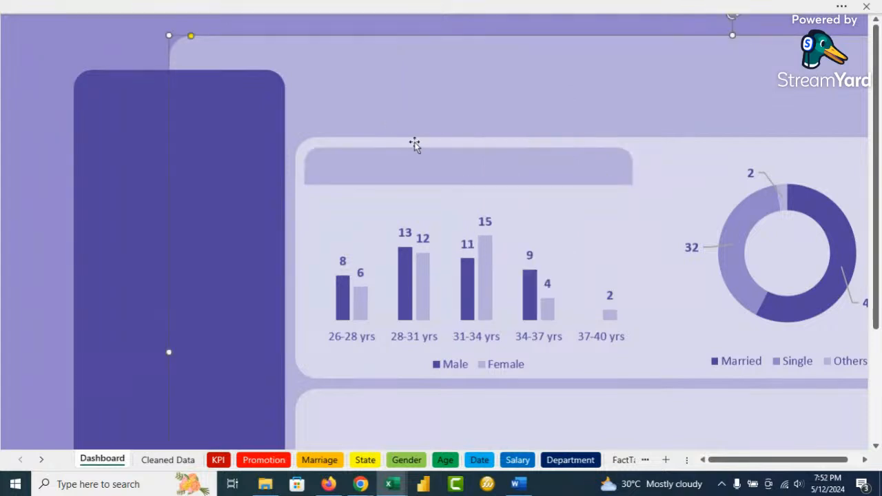
Step: Enter the text "Age/Gender" in the header bar above the age column chart
left_click(437, 169)
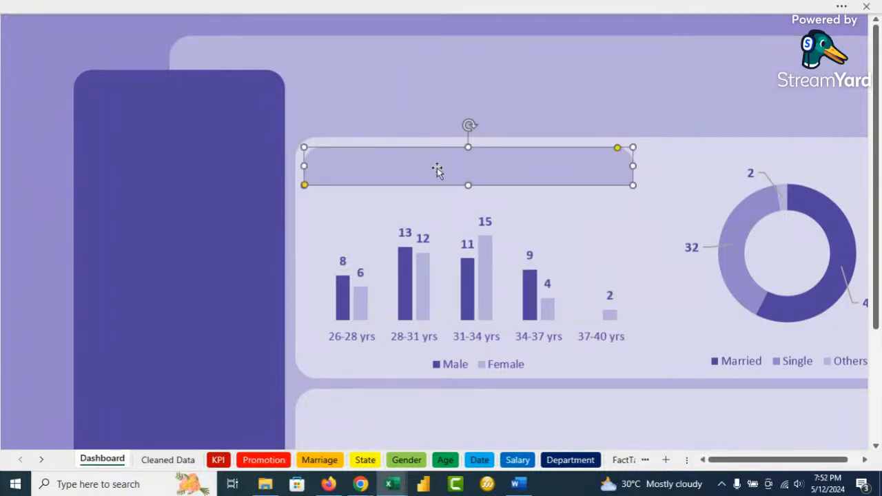
type("Age/Gender")
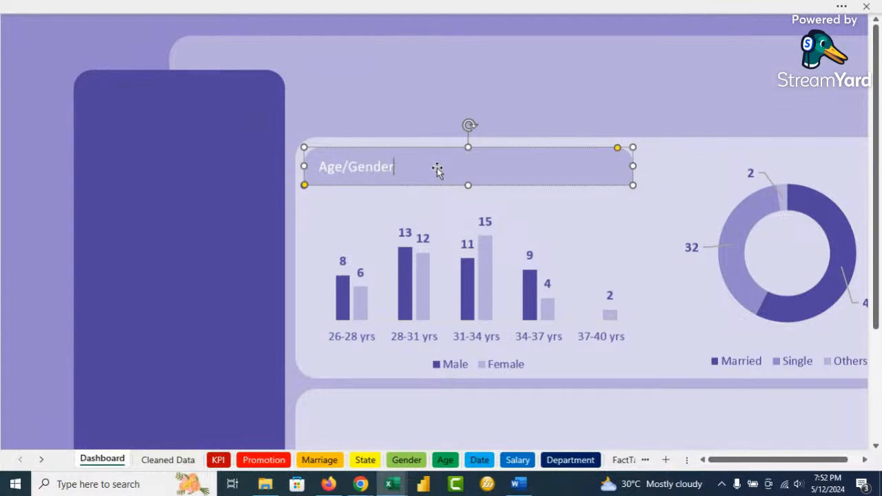
left_click(372, 117)
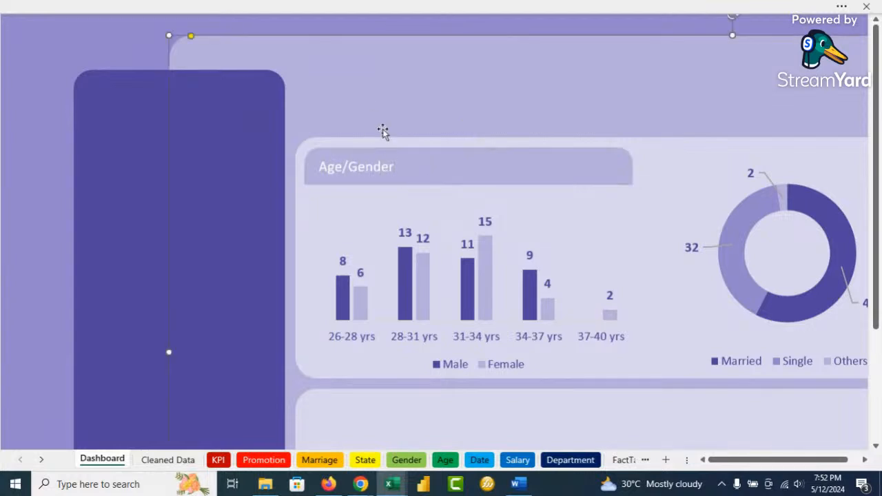
Step: Format the Age/Gender header text in the dark purple Accent 1 theme colour, bold and vertically centred
left_click(383, 166)
triple_click(396, 167)
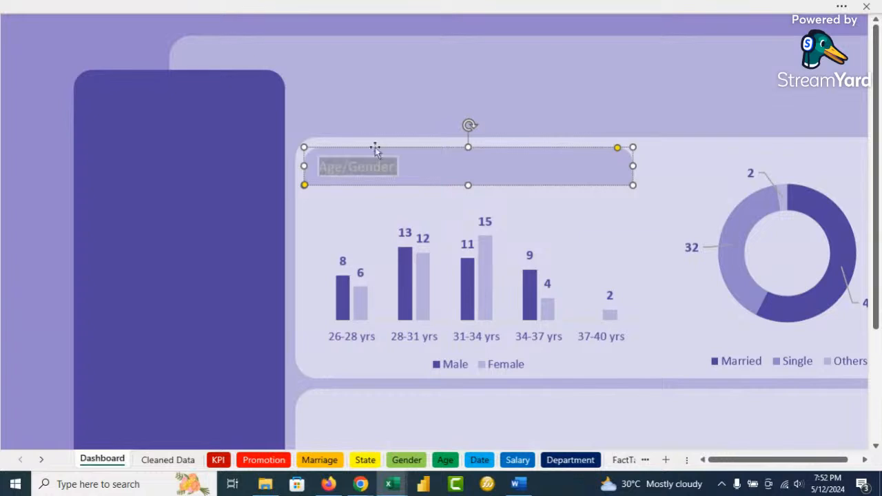
left_click(238, 16)
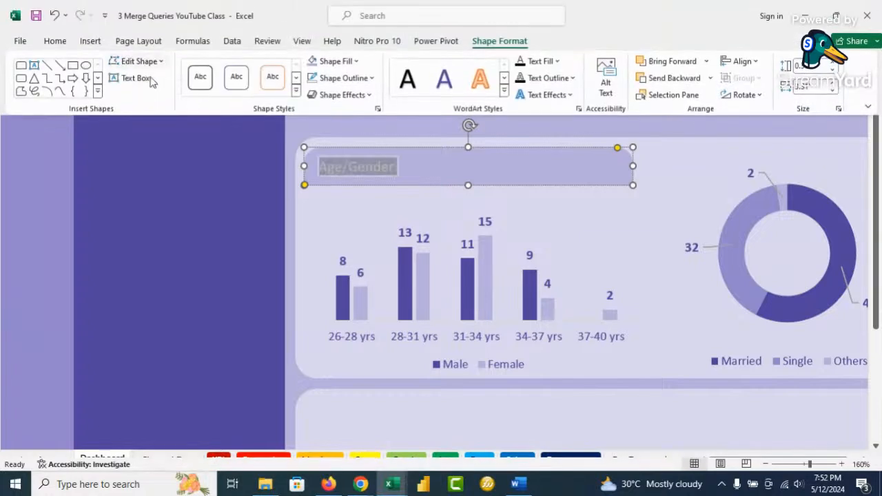
left_click(60, 42)
left_click(215, 89)
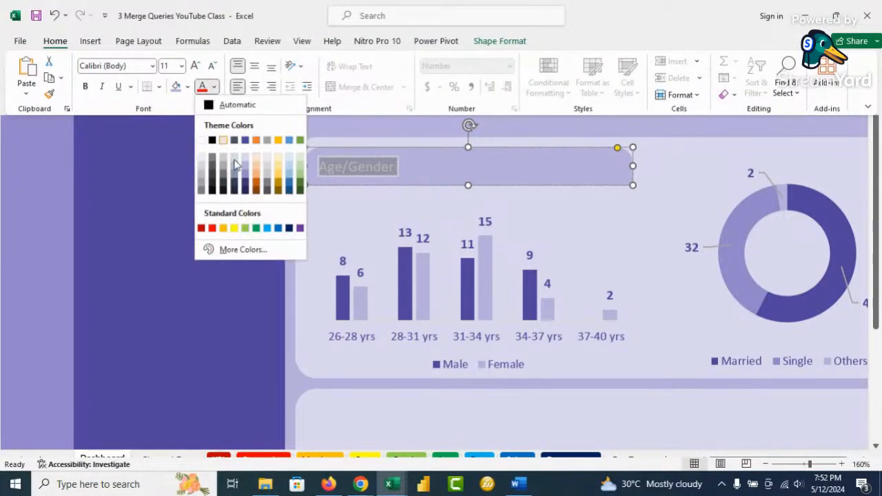
left_click(243, 138)
left_click(86, 87)
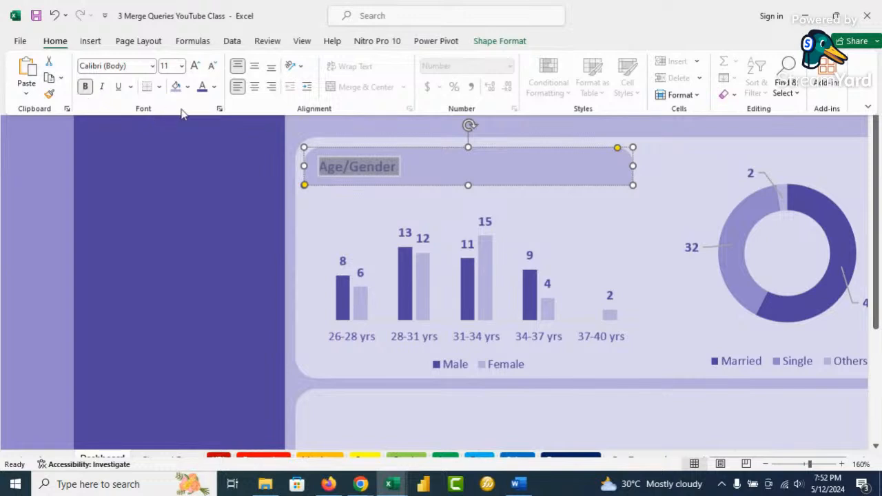
left_click(254, 67)
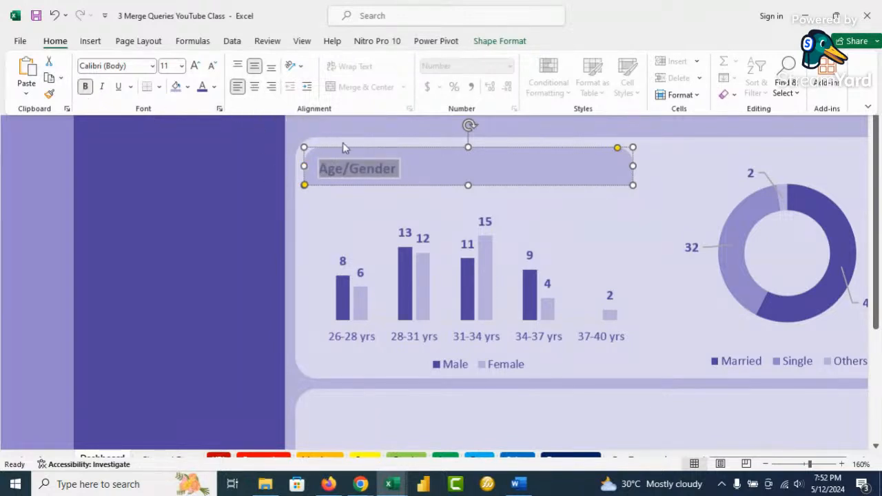
key("ctrl+shift+F1")
Step: Narrow the Age/Gender header bar from its outer edge to leave more room beside the marriage doughnut
left_click(670, 187)
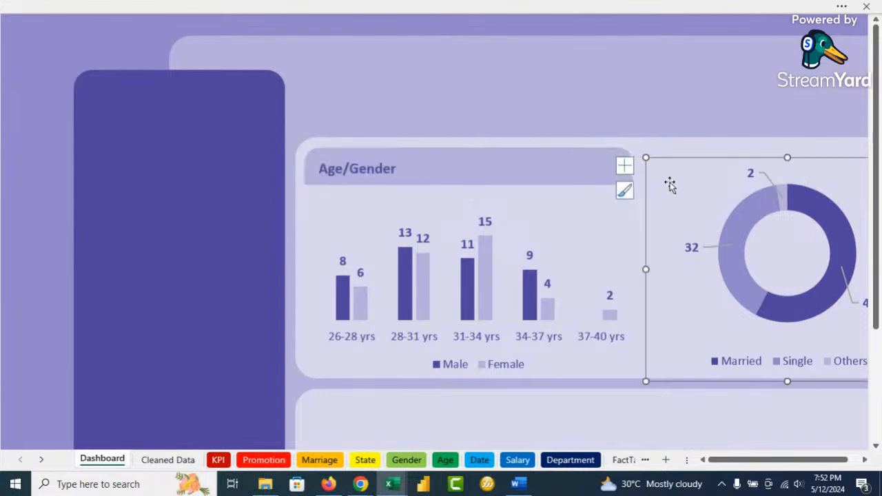
scroll(510, 151, "down", 5, "ctrl")
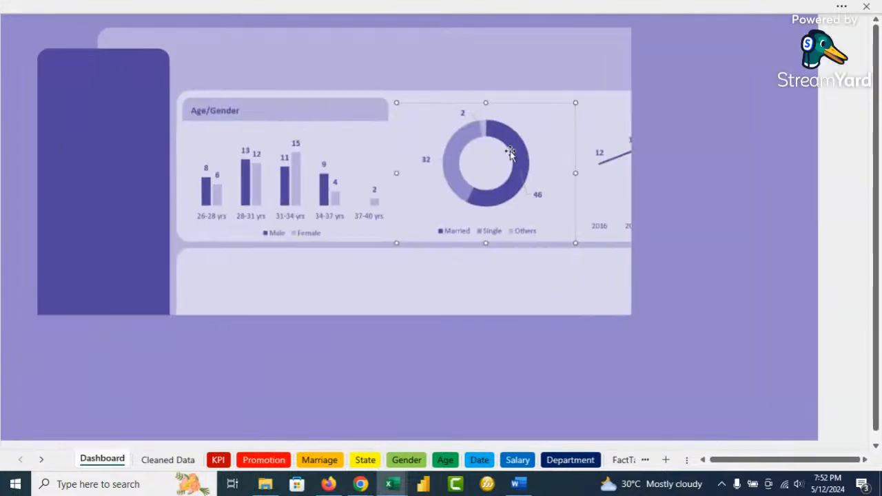
scroll(510, 157, "up", 3, "ctrl")
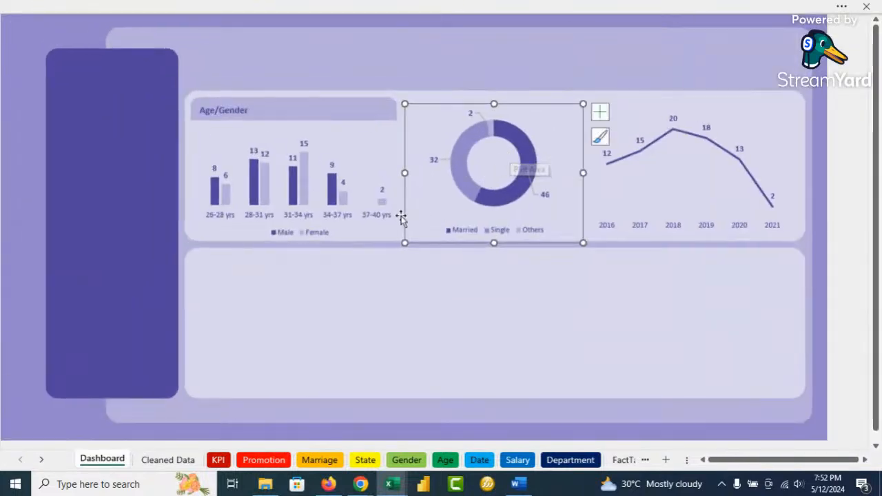
left_click(393, 118)
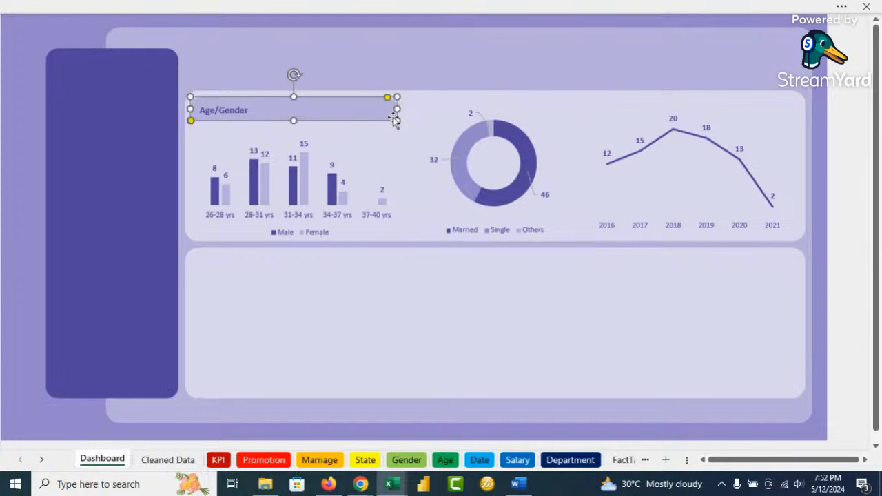
left_click_drag(397, 110, 380, 110)
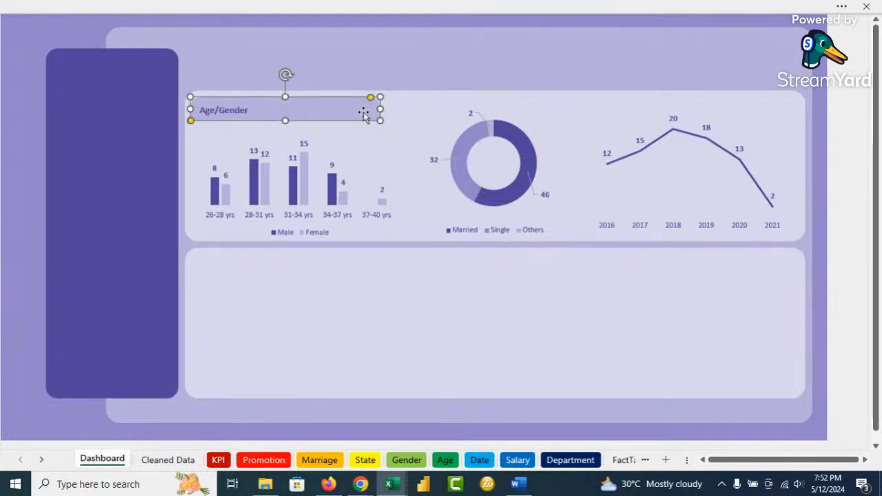
left_click_drag(354, 116, 541, 107, "ctrl")
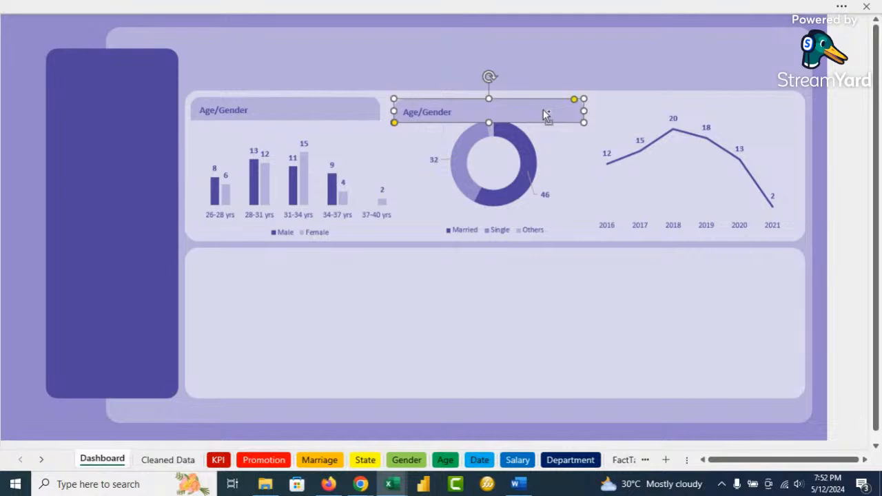
key("ctrl+d")
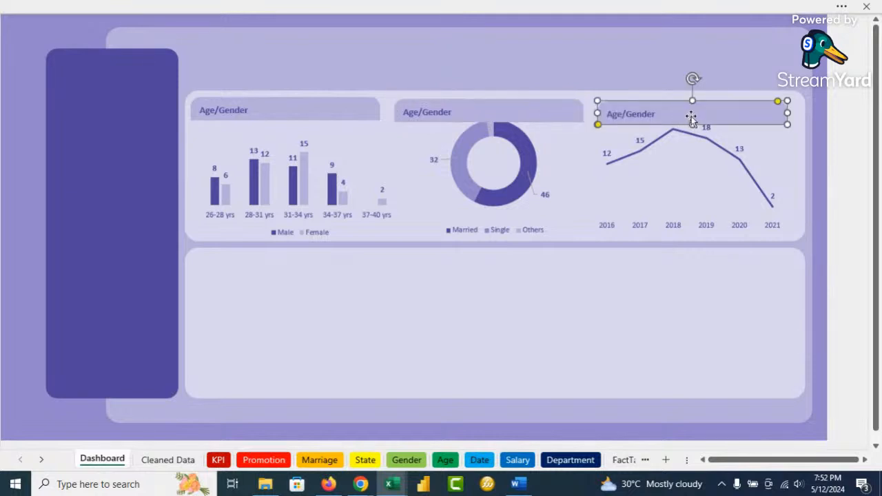
left_click(578, 69)
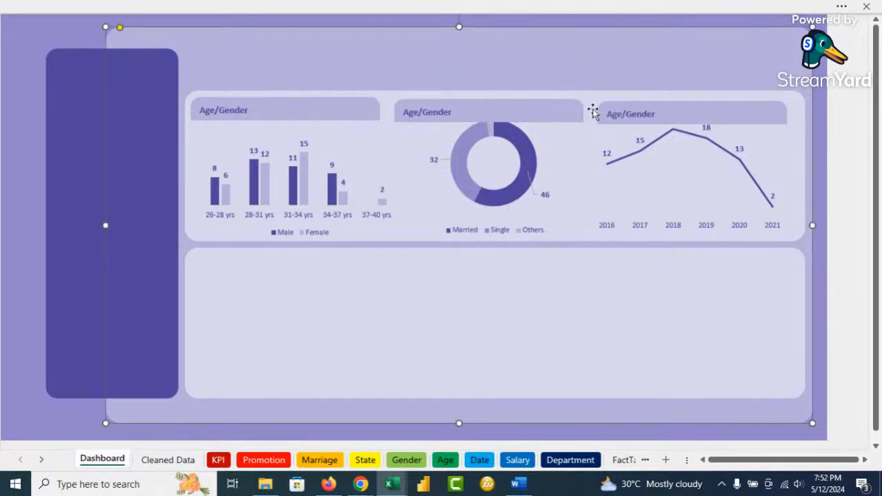
left_click(712, 103)
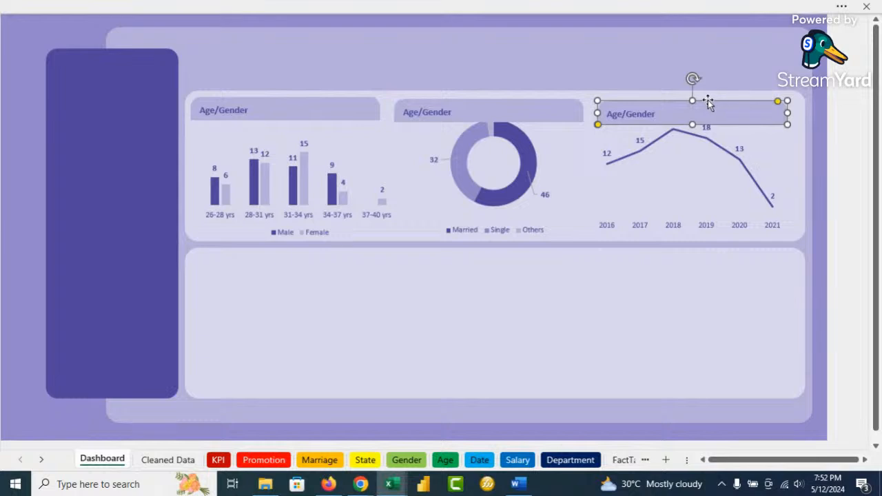
key("Delete")
left_click(573, 105)
key("Delete")
Step: Widen the Age/Gender header bar slightly and place a level copy of it above the marriage doughnut
left_click(372, 113)
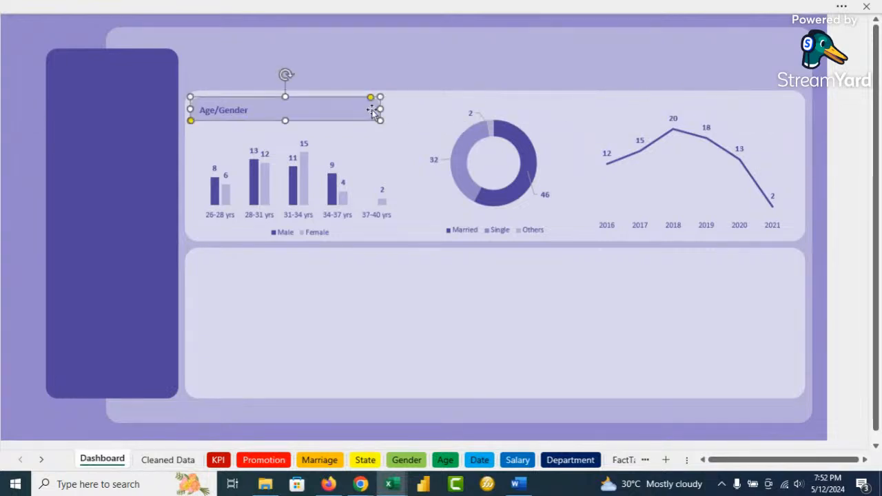
key("Delete")
key("ctrl+z")
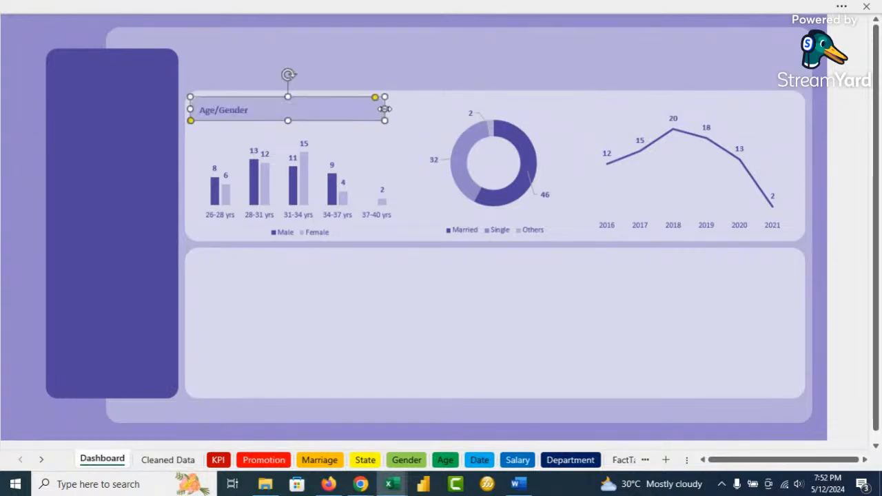
left_click_drag(354, 104, 543, 104)
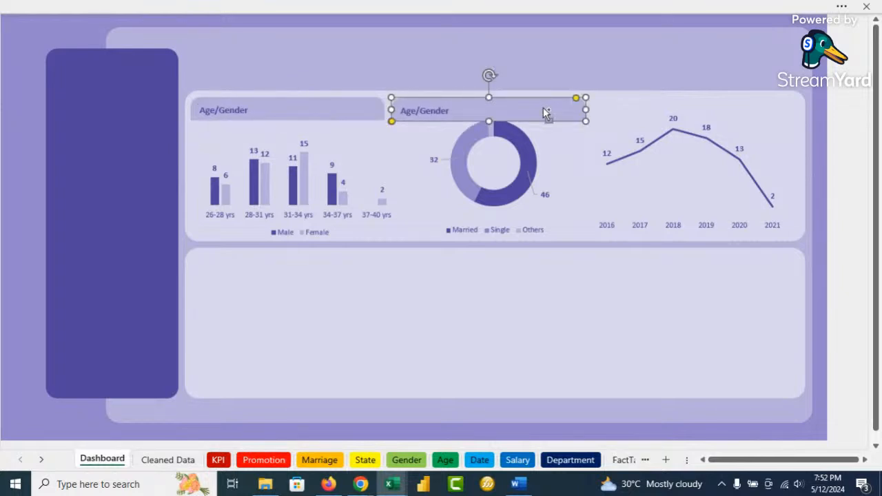
Step: Place a third Age/Gender header bar above the line chart, and delete both copies of the original bar
key("ctrl+d")
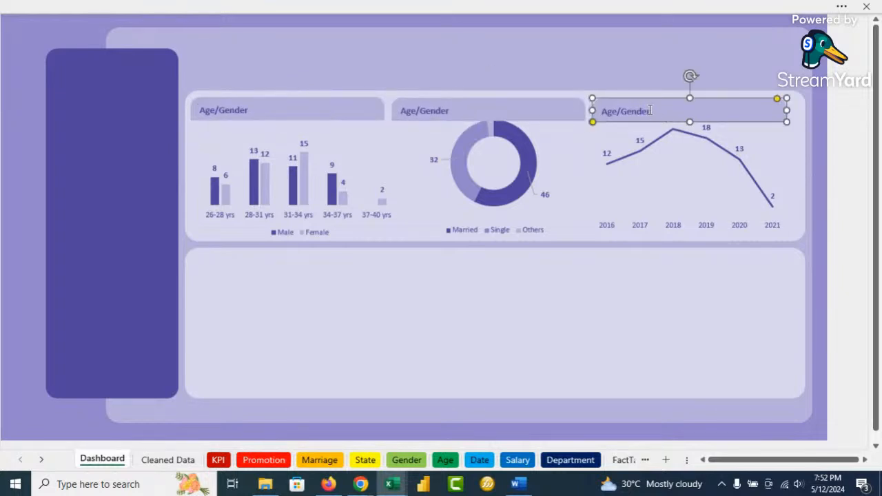
key("Delete")
left_click(565, 113)
key("Delete")
Step: Widen the Age/Gender header bar slightly and place two copies of it, above the line chart and the doughnut
left_click(381, 111)
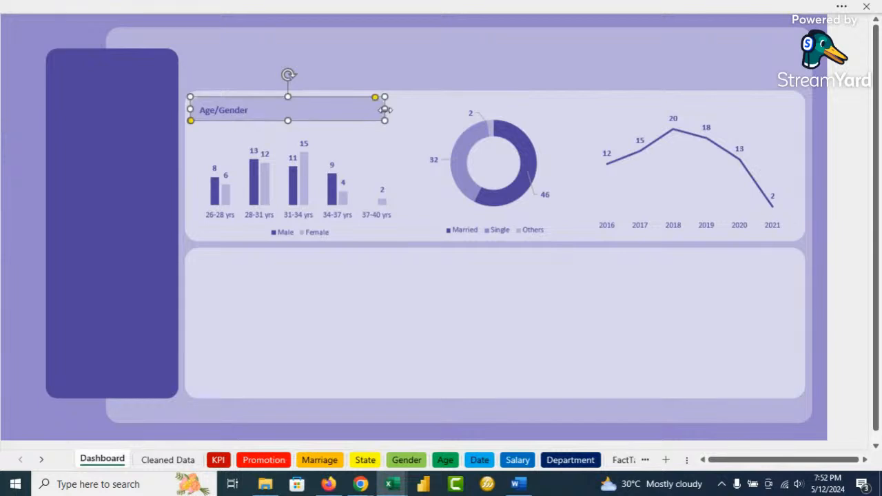
left_click_drag(387, 109, 392, 109)
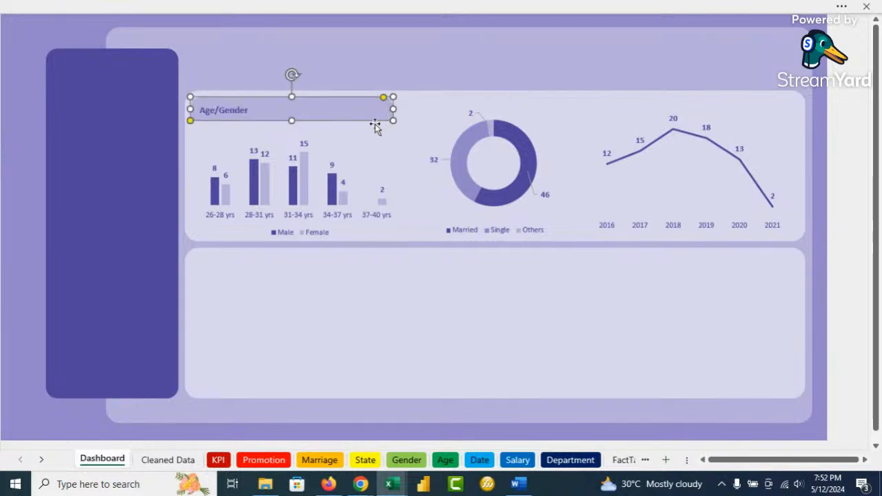
key("ctrl+d")
key("ctrl+d")
left_click_drag(370, 128, 751, 110)
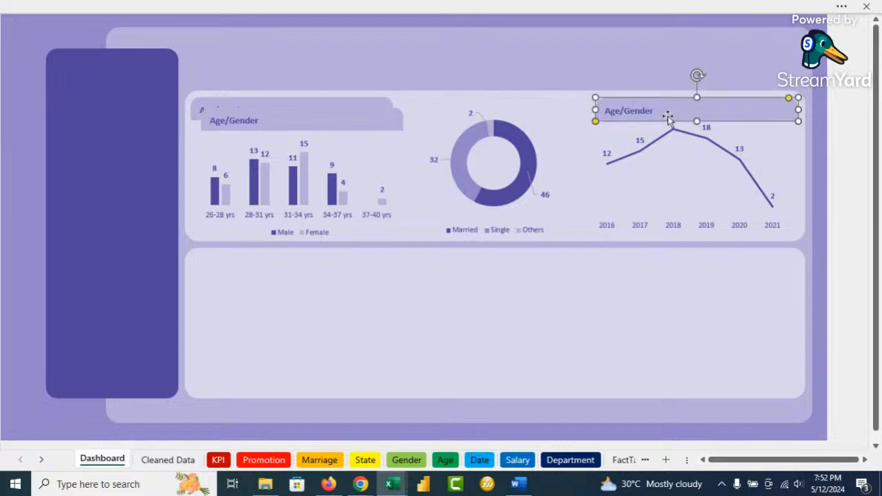
left_click_drag(379, 123, 566, 110)
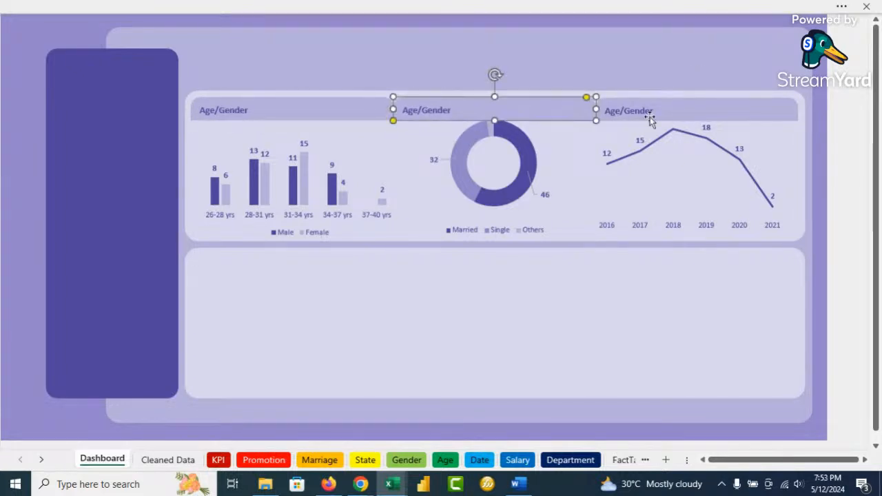
Step: Replace the wide header copies with slightly narrower copies of the Age/Gender bar above the line chart and the doughnut
left_click_drag(688, 111, 684, 111)
key("Delete")
left_click_drag(566, 106, 750, 108)
key("ctrl+d")
left_click_drag(359, 124, 557, 130)
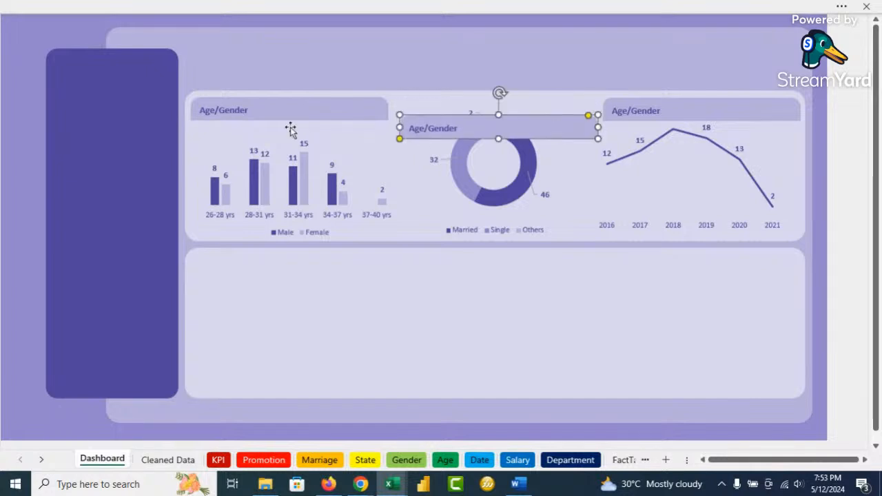
Step: Align the three header bars along their top edges and distribute them horizontally
left_click(288, 111, "shift")
left_click(667, 112, "shift")
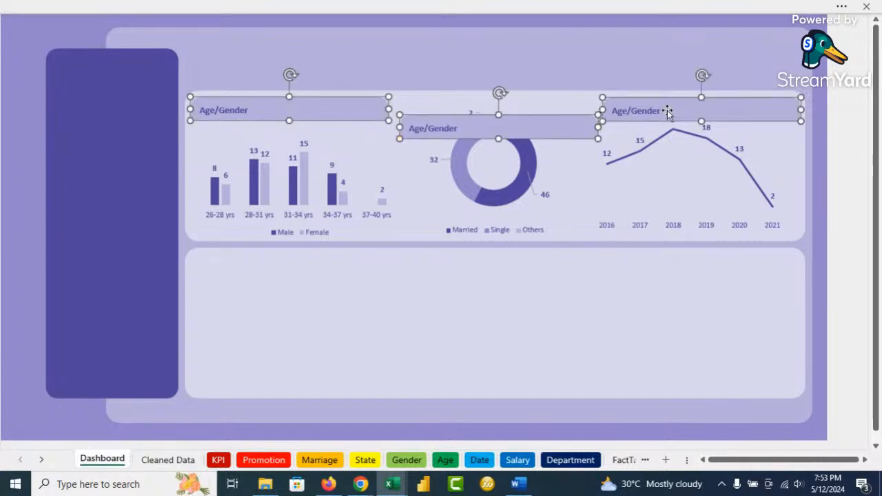
left_click(696, 9)
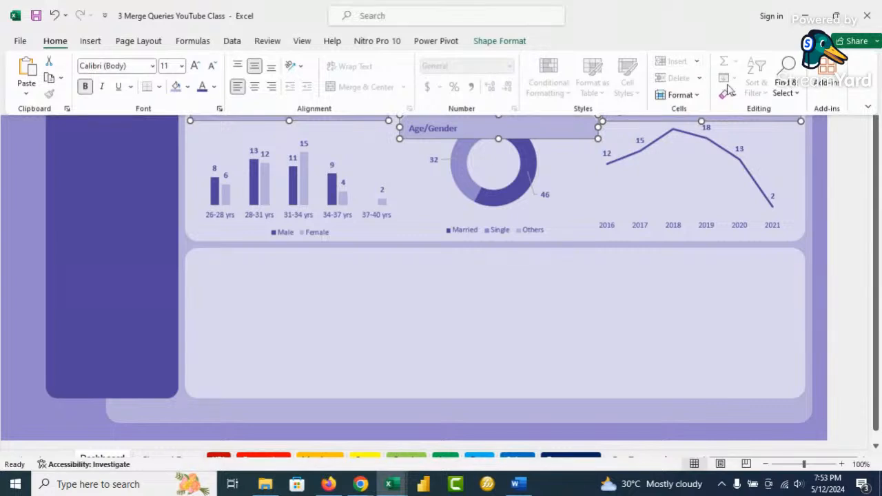
left_click(499, 43)
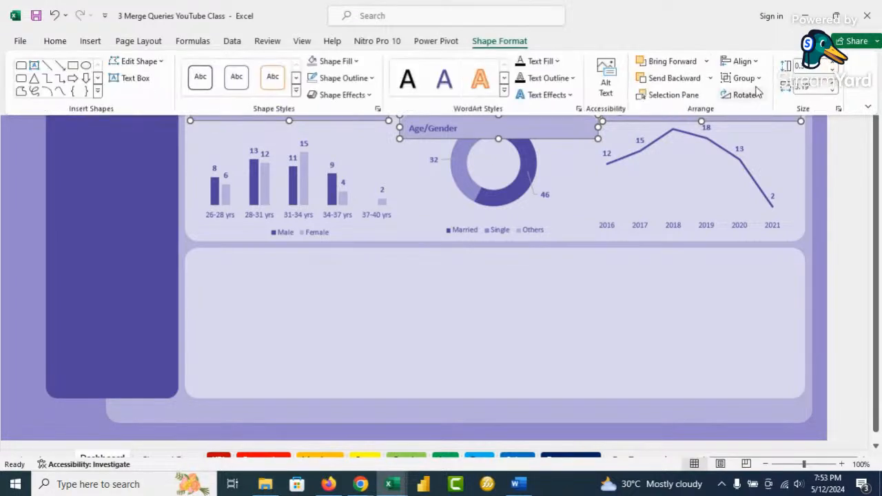
left_click(742, 61)
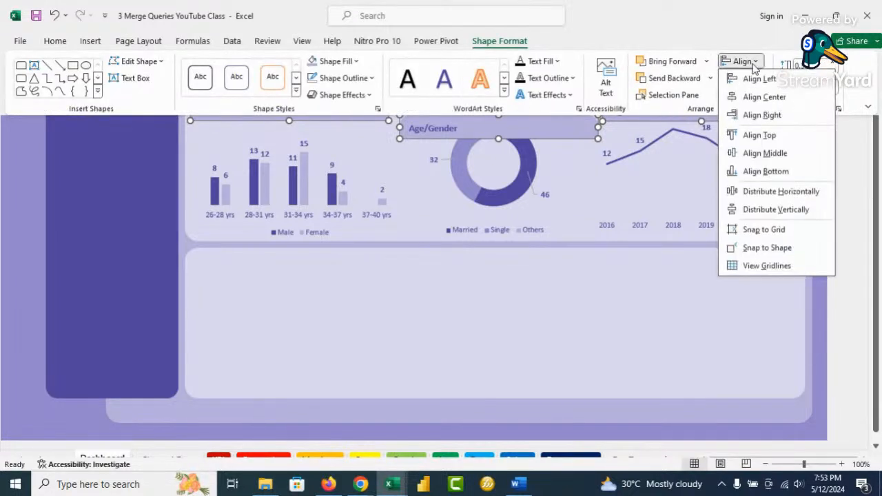
left_click(782, 136)
left_click(741, 61)
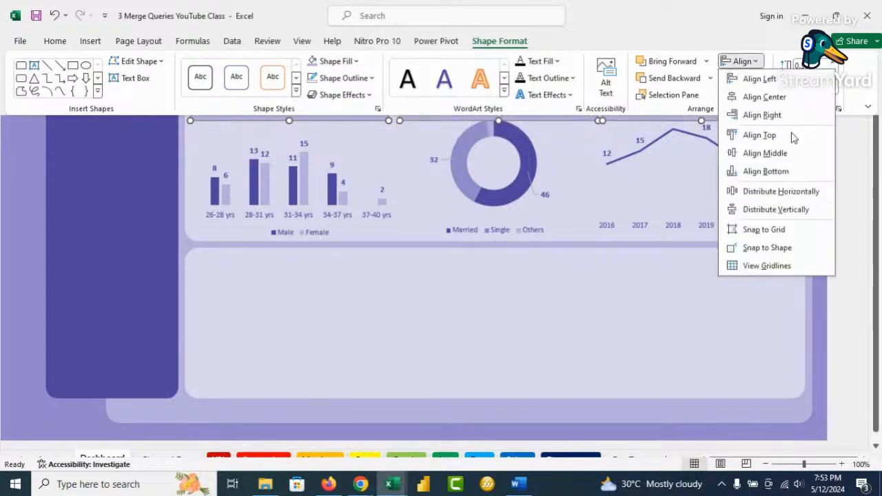
left_click(796, 192)
key("ctrl+shift+F1")
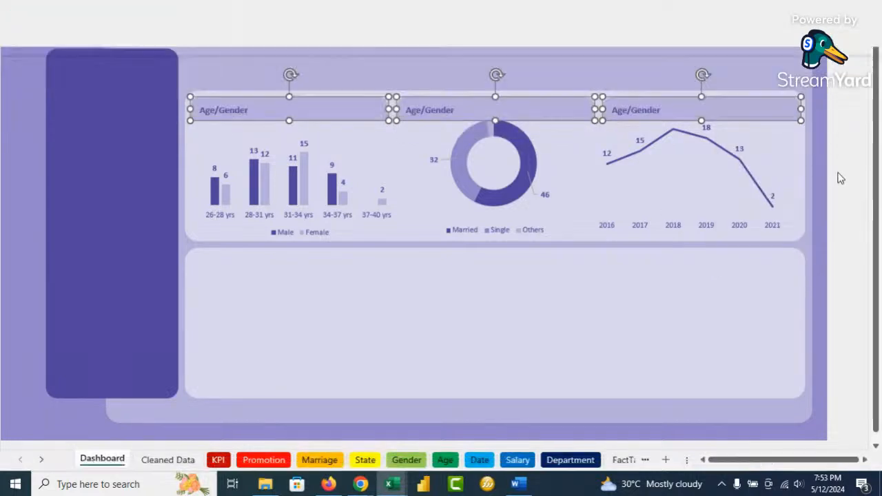
left_click(423, 74)
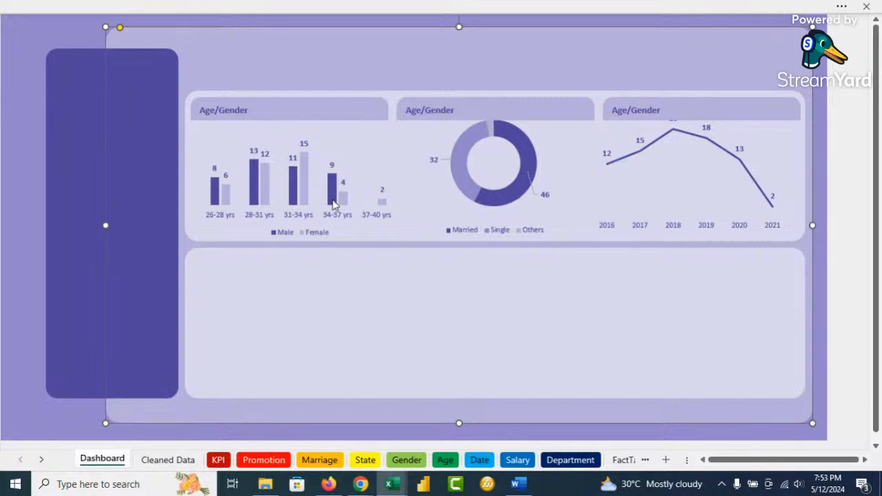
Step: Narrow the age column chart, shift it slightly sideways under its header bar and extend its upper edge to the bar
left_click(347, 142)
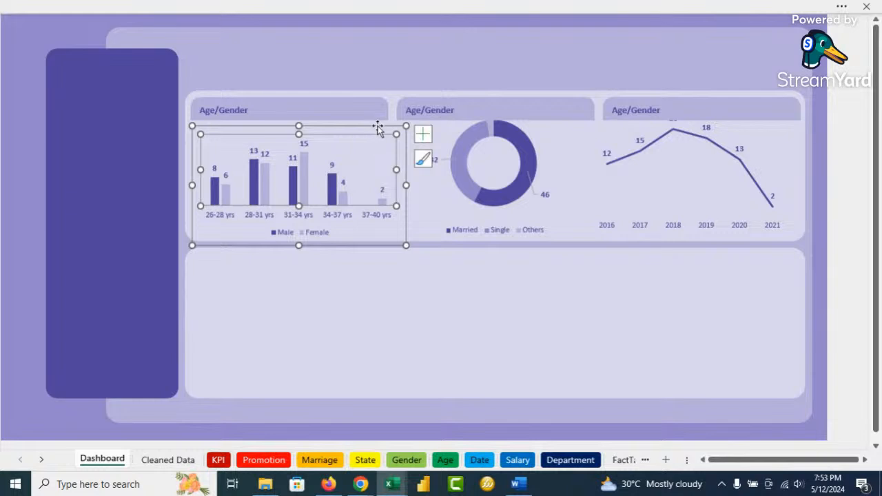
left_click_drag(406, 185, 396, 184)
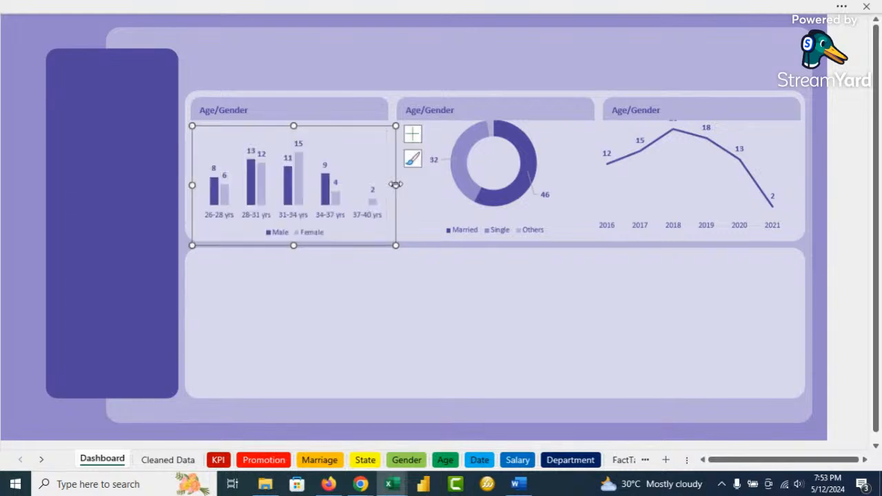
left_click_drag(217, 130, 209, 126)
left_click_drag(285, 124, 285, 118)
Step: Resize the marriage doughnut chart so it sits just below its header bar, slightly wider and reaching the panel's lower edge
left_click(549, 162)
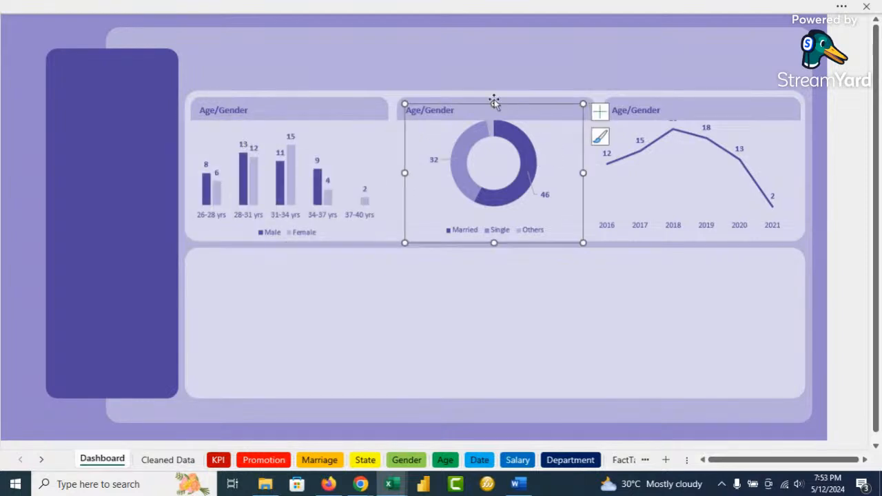
left_click_drag(494, 102, 494, 118)
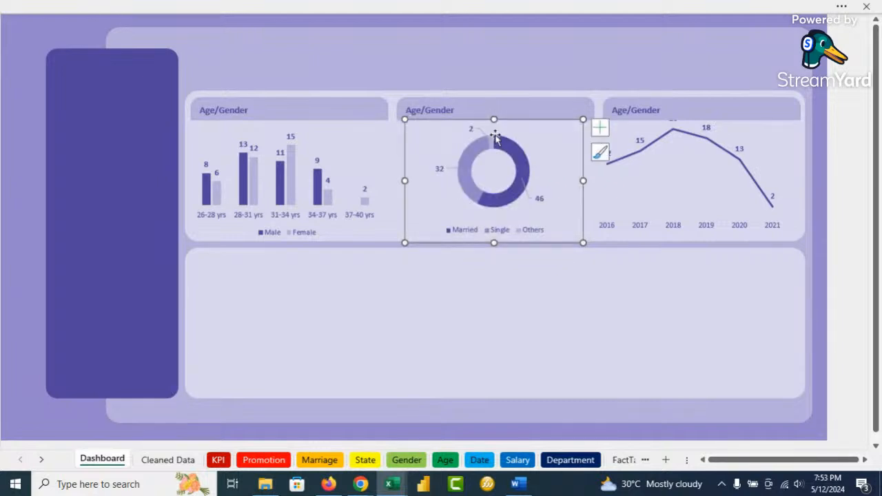
left_click_drag(493, 241, 493, 245)
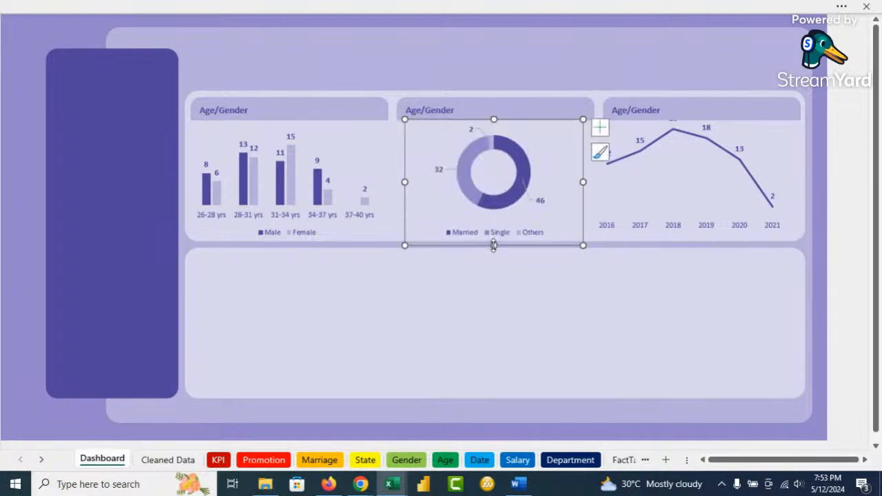
left_click_drag(405, 182, 400, 182)
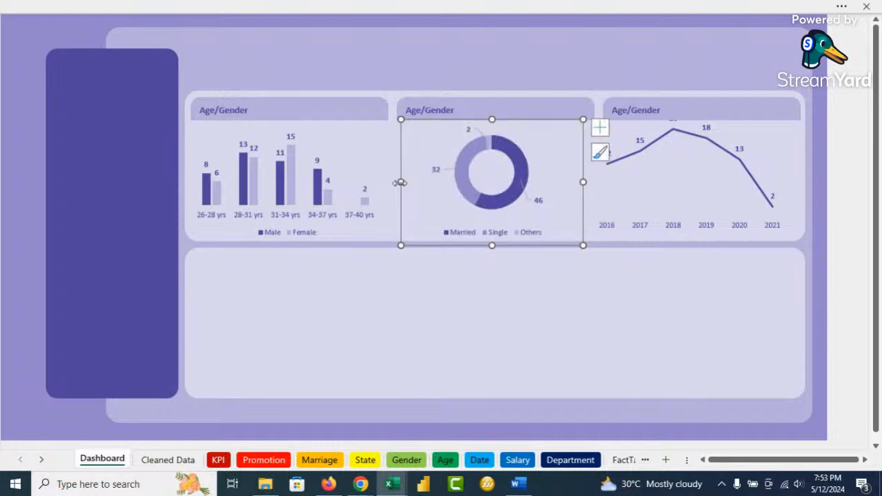
left_click_drag(583, 180, 587, 182)
Step: Change the header text above the doughnut chart to "Marital Status"
left_click(453, 106)
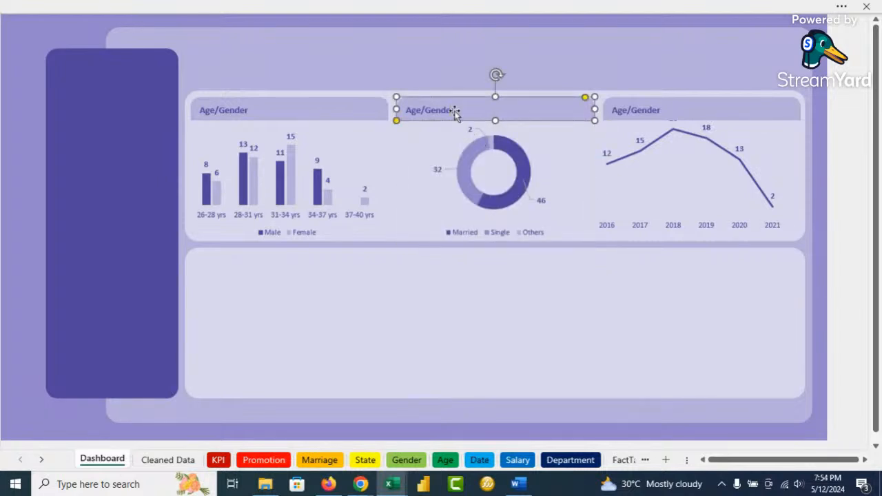
triple_click(449, 111)
type("Marital")
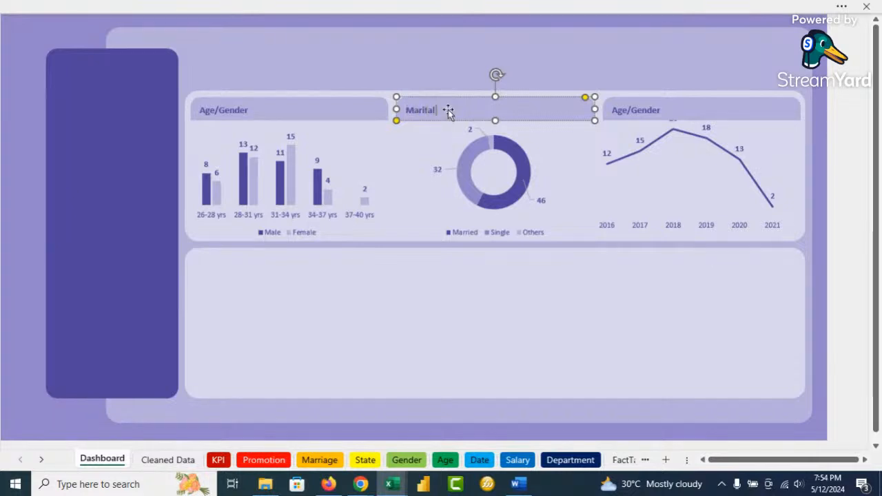
type(" Status")
Step: Pull in the inner and upper edges of the yearly employees line chart to fit it beneath its header bar
left_click(663, 117)
left_click(659, 177)
left_click(578, 197)
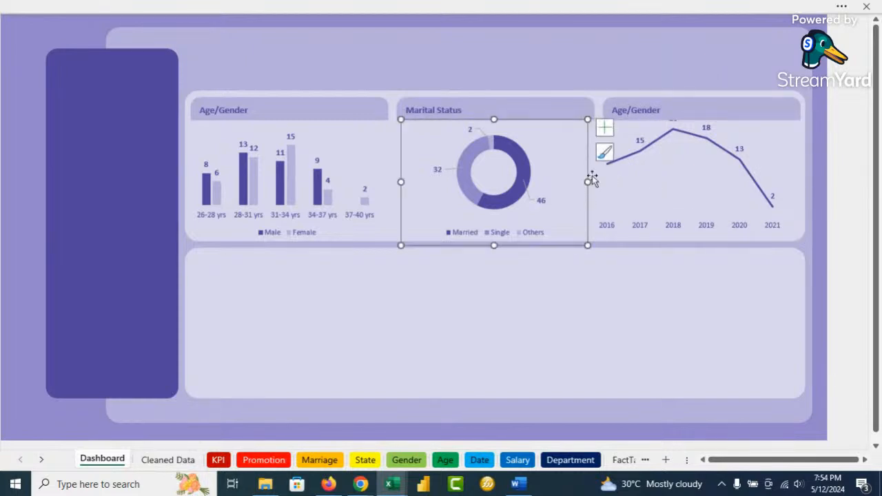
left_click(591, 187)
left_click_drag(582, 167, 600, 167)
left_click_drag(698, 99, 700, 110)
Step: Change the header text above the line chart to "Employment History"
left_click(673, 102)
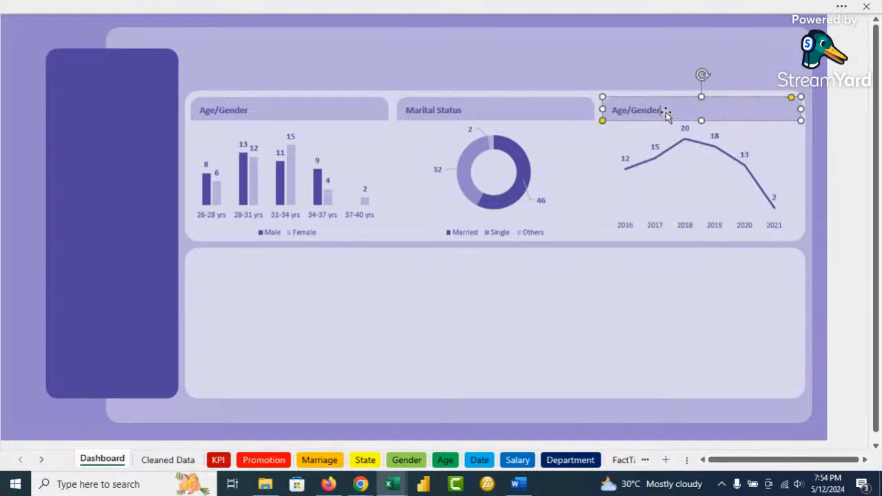
key("ctrl+a")
type("Emp")
left_click(632, 55)
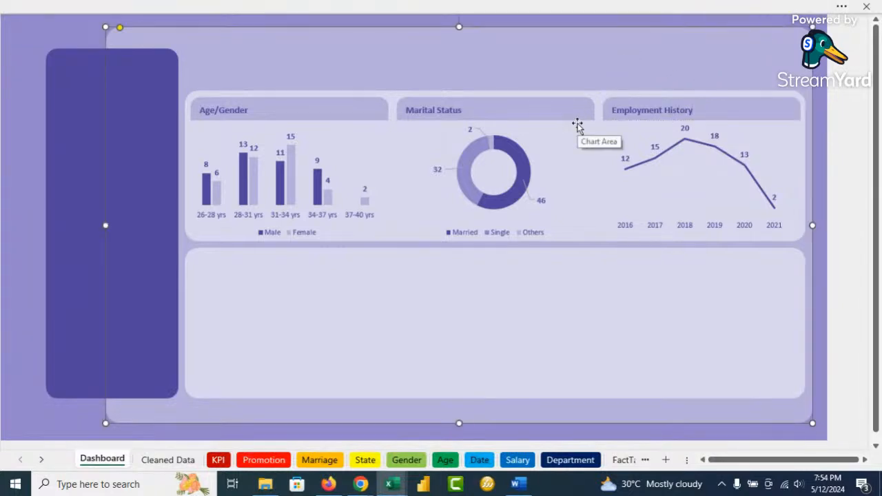
Step: Widen the Employment History line chart on both sides and extend its lower edge slightly towards the panel's edge
left_click(617, 190)
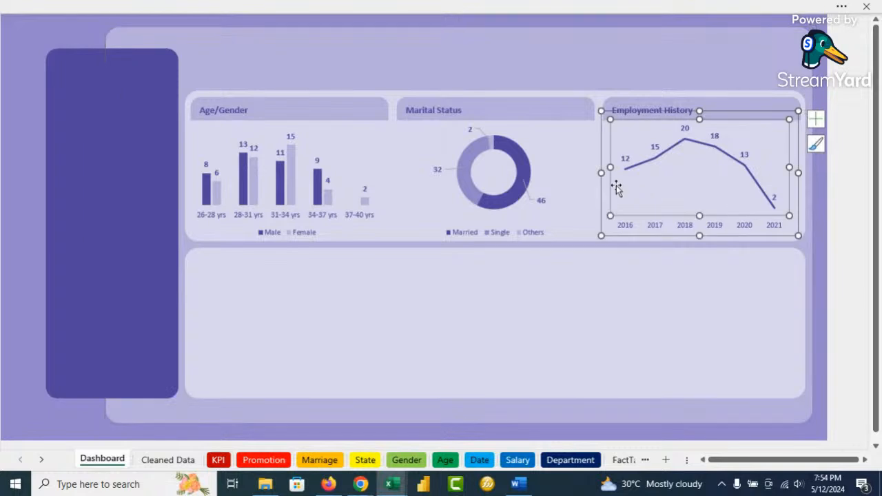
left_click(606, 195)
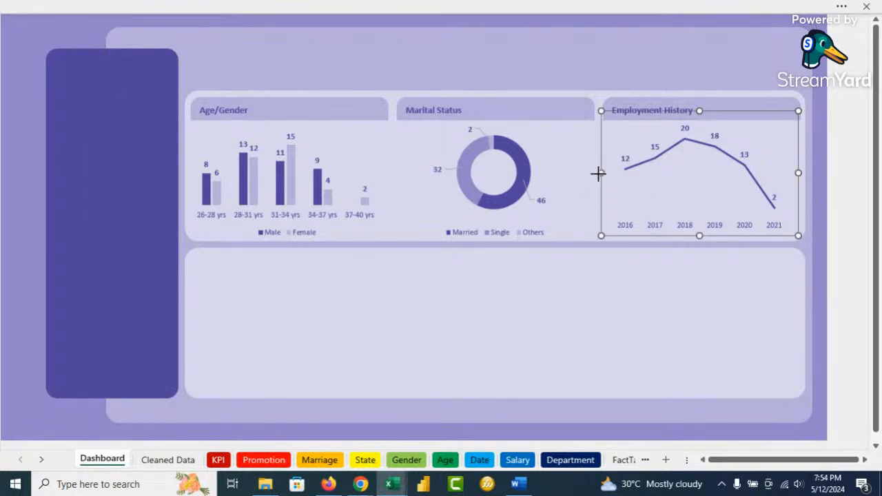
left_click_drag(599, 173, 594, 173)
left_click_drag(798, 173, 807, 172)
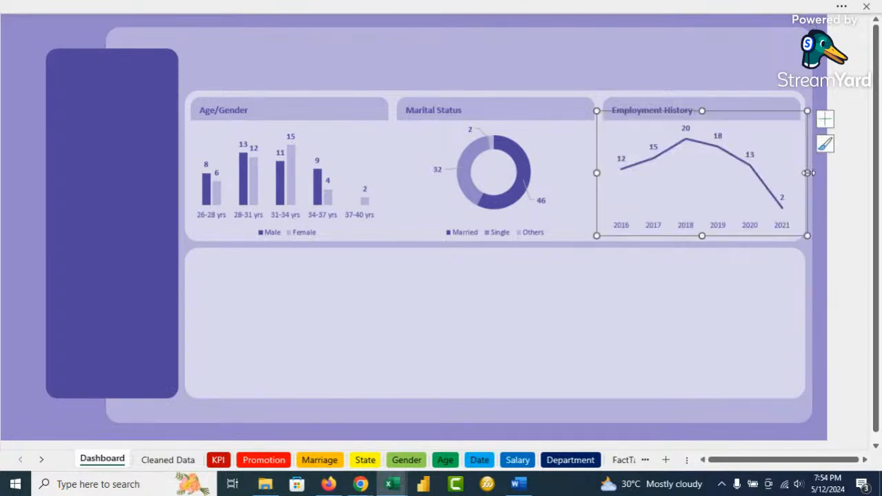
left_click(706, 71)
left_click(697, 214)
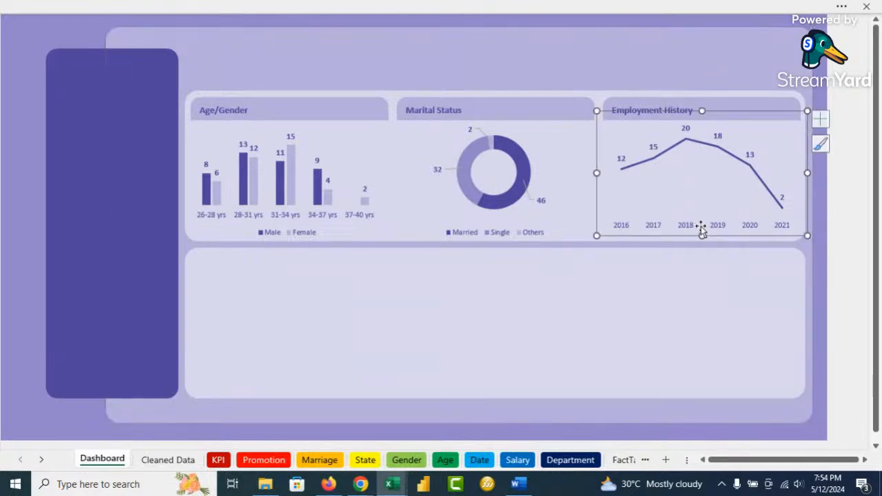
left_click_drag(702, 234, 702, 239)
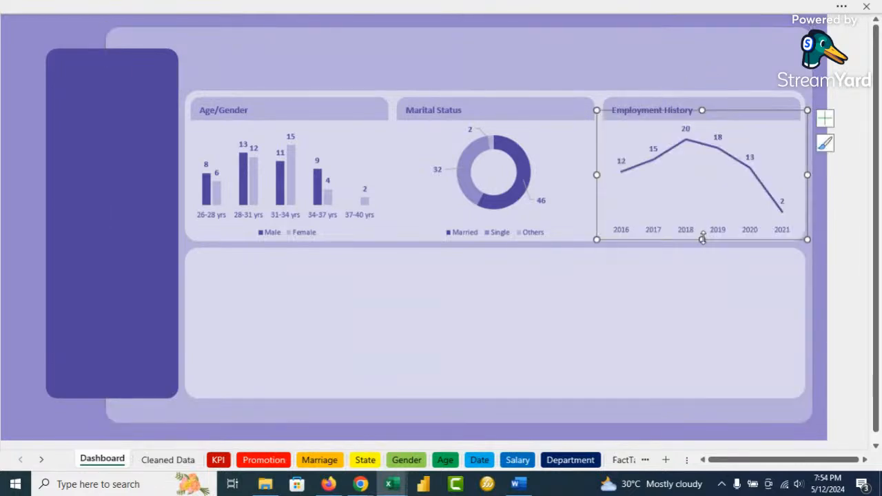
left_click(684, 76)
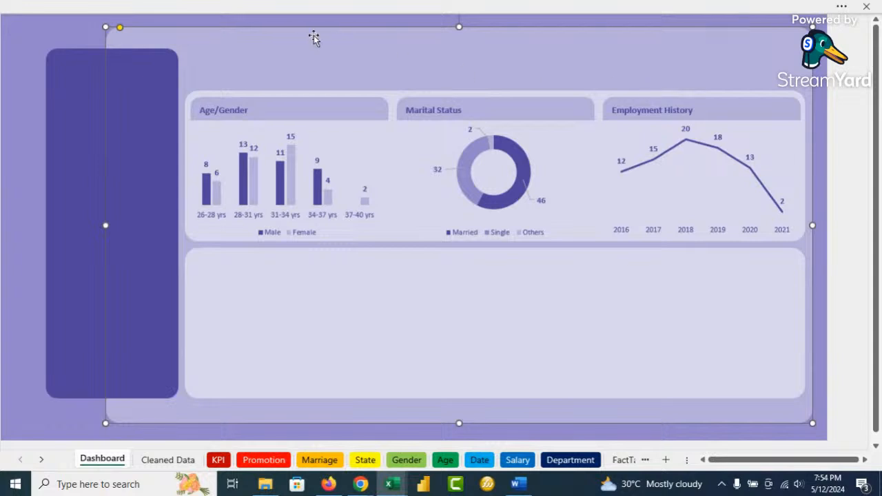
left_click(30, 42)
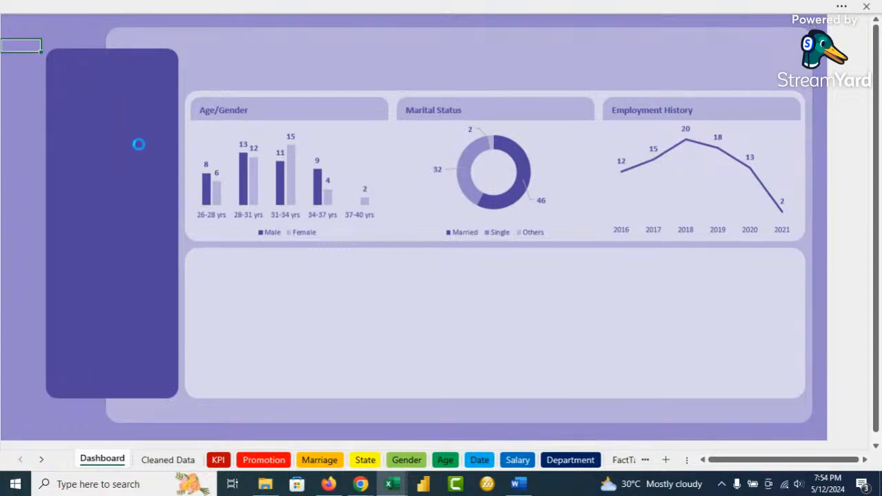
Step: Examine the finished HR dashboard in the Dashboard 13th May workbook for its chart layout, and return to the 3 Merge Queries workbook
mouse_move(390, 483)
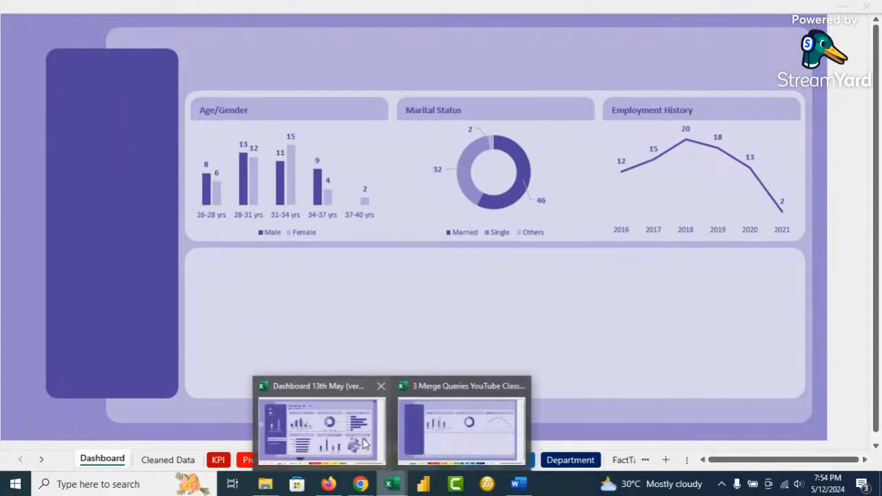
left_click(341, 420)
left_click(329, 200)
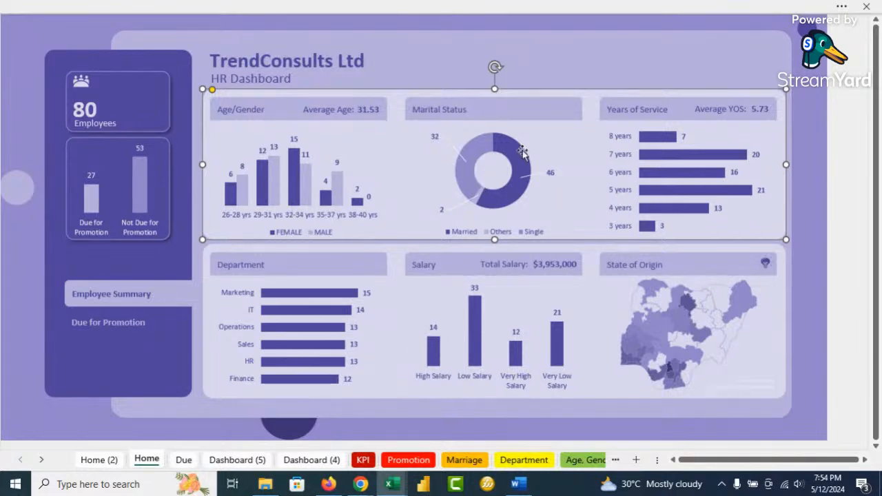
mouse_move(390, 483)
left_click(448, 431)
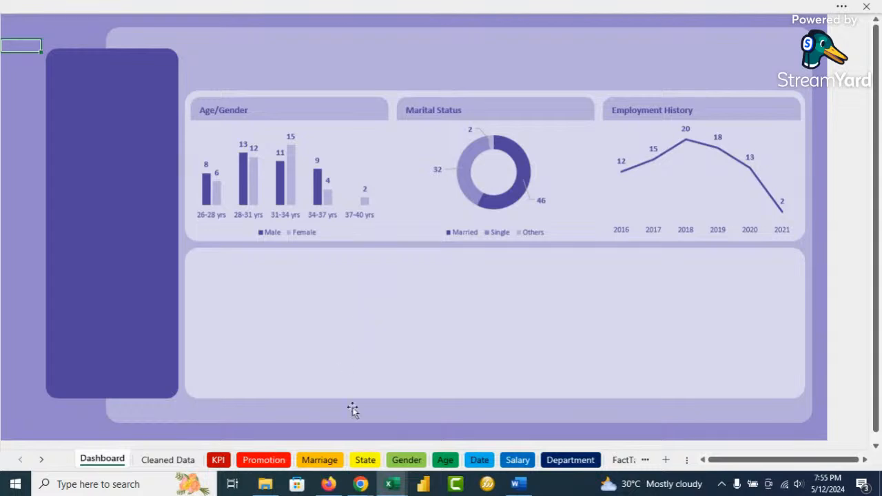
mouse_move(359, 486)
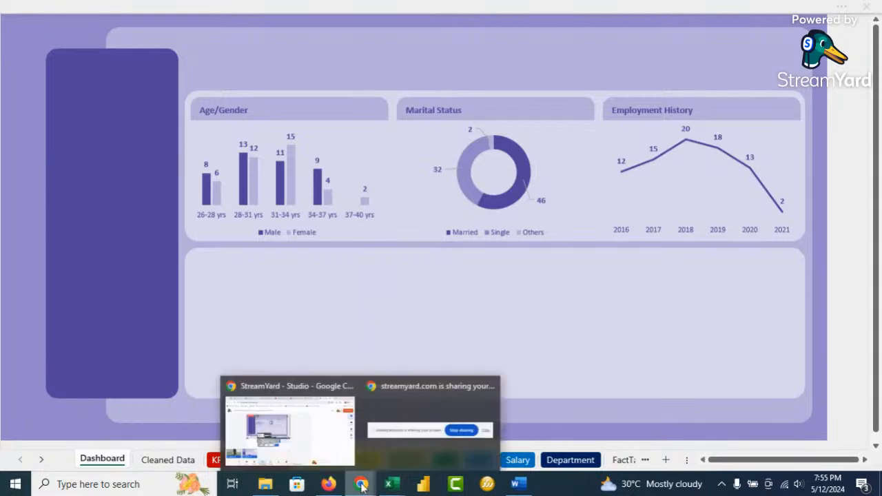
Step: Switch to the StreamYard studio in Chrome and change the stream layout to show the presenter's camera beside the shared screen
left_click(305, 423)
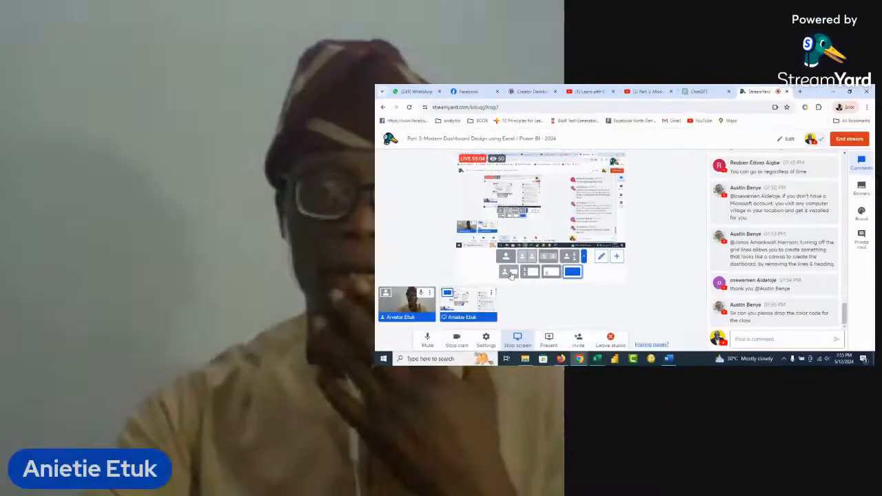
left_click(236, 331)
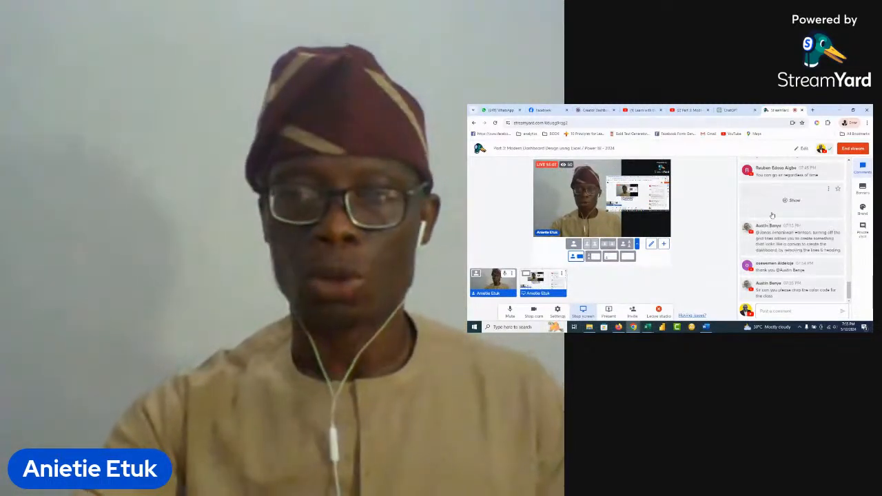
Step: Find the earlier viewer question about viewing names or IDs of those due for promotion and display its two comments on stream in turn
scroll(743, 236, "up", 3)
scroll(780, 212, "up", 1)
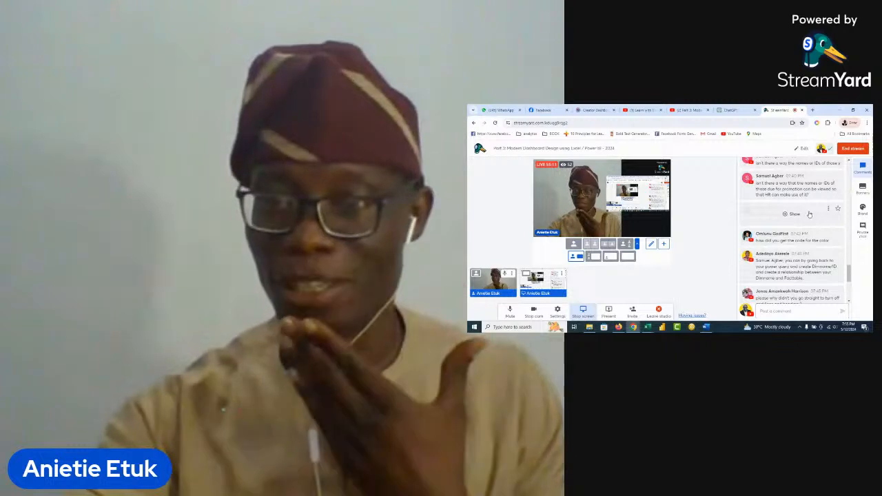
scroll(792, 212, "up", 3)
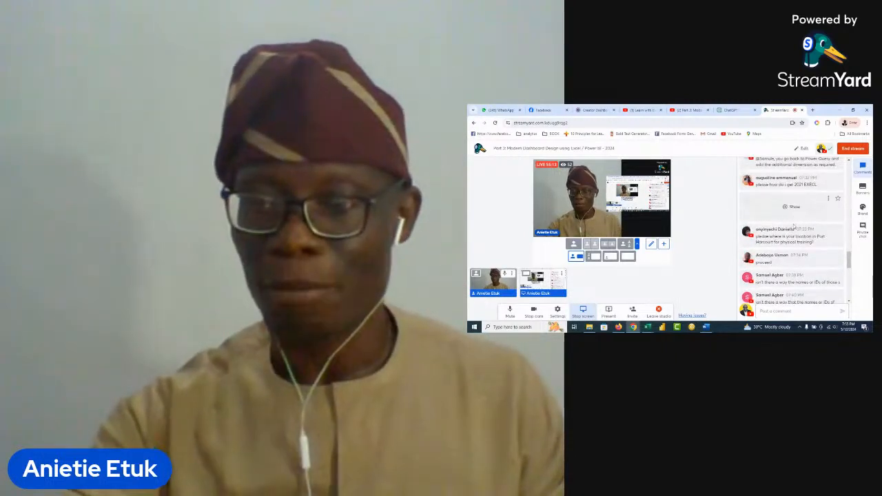
left_click(794, 278)
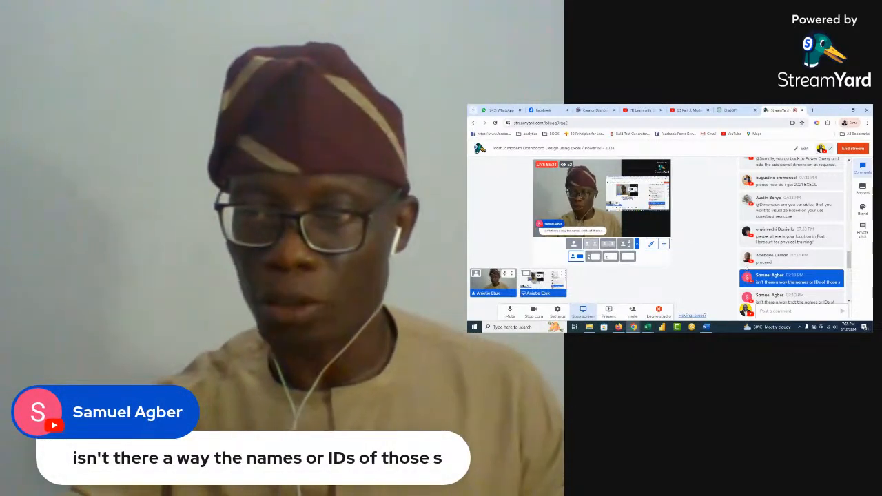
scroll(791, 260, "down", 2)
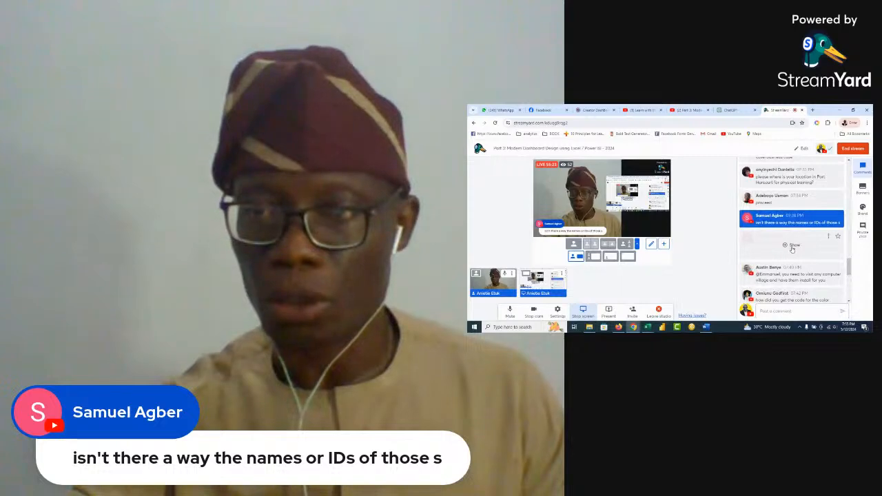
left_click(792, 246)
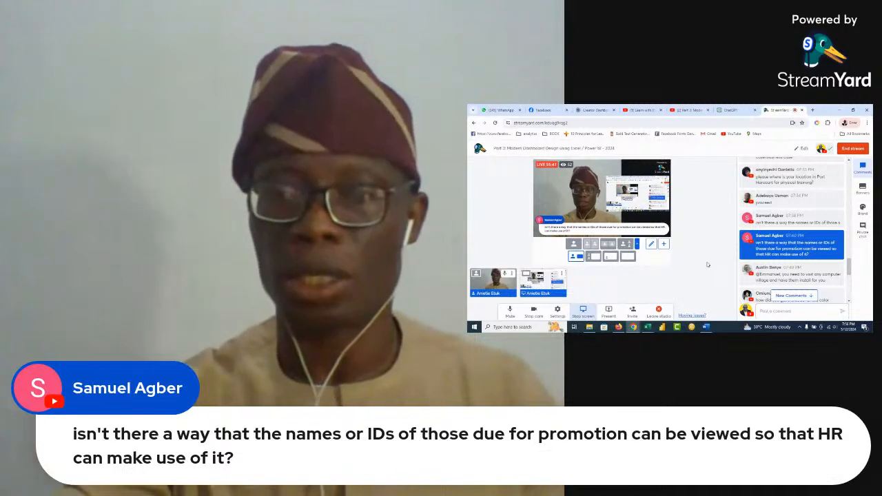
Step: Display the comment about having Excel installed at a computer village, followed by the question about getting the code for the color
mouse_move(794, 244)
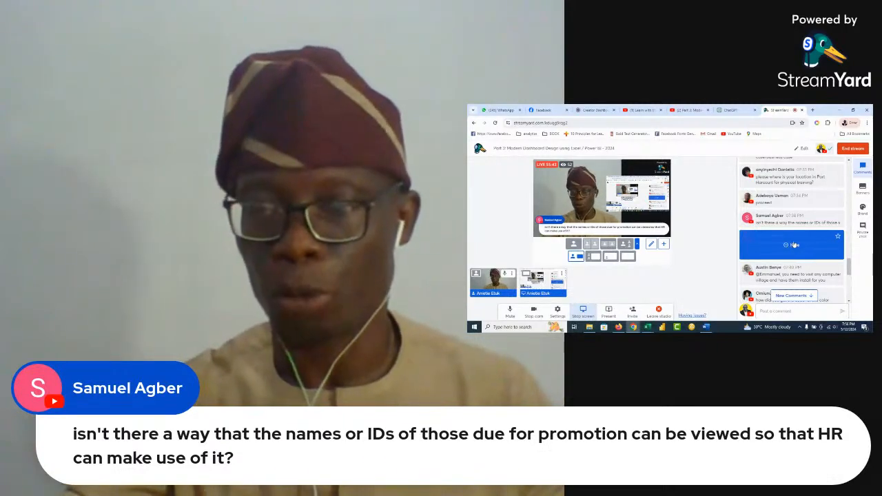
scroll(794, 244, "down", 1)
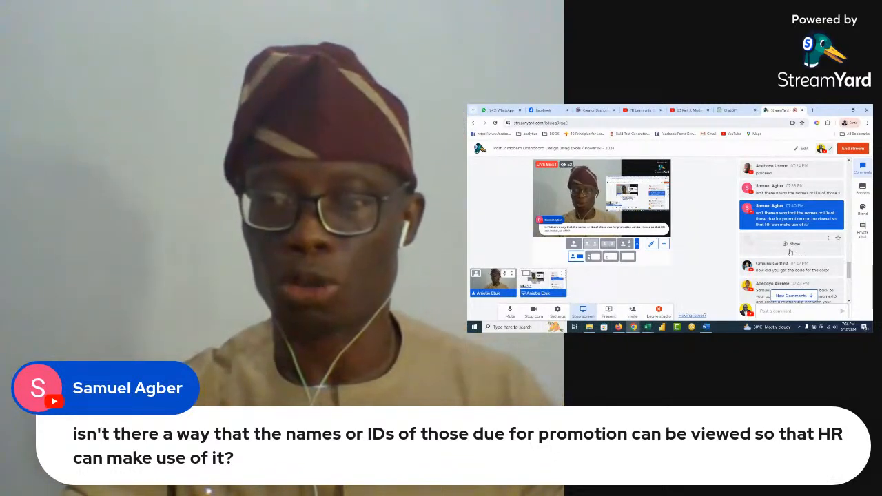
left_click(795, 245)
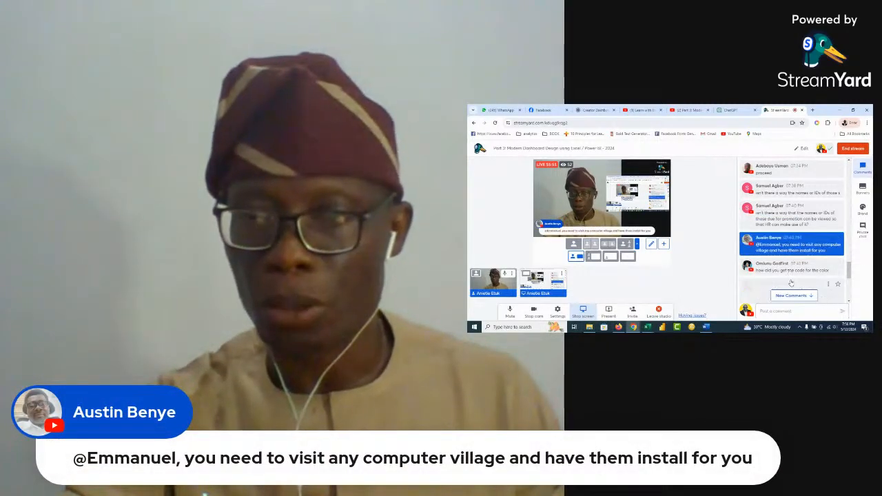
left_click(795, 266)
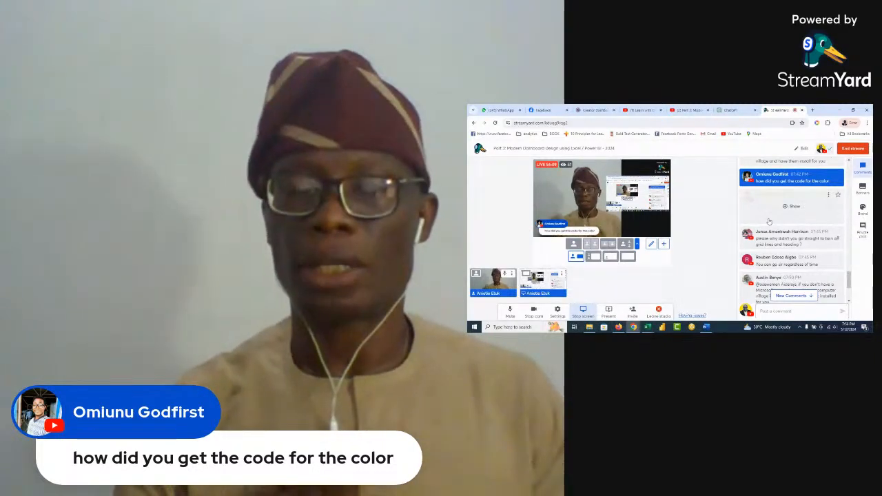
left_click(781, 311)
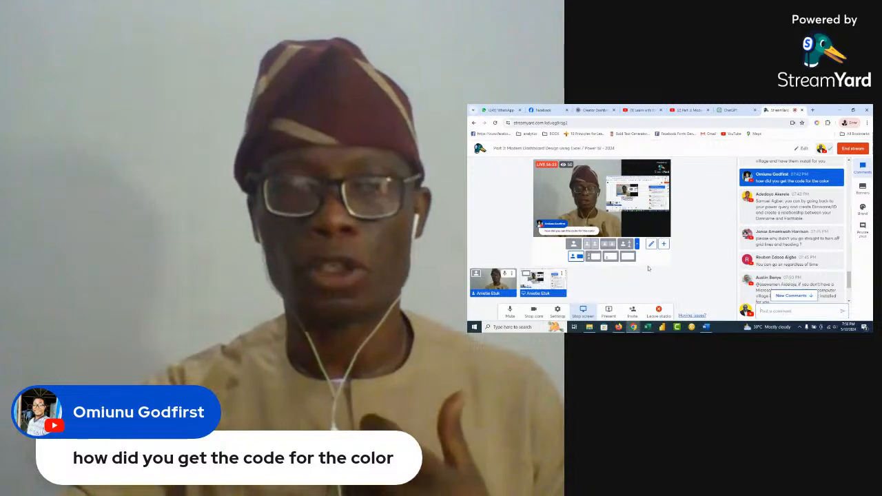
Step: Display the question about turning off grid lines and heading, followed by the comment "You can go sir regardless of time"
mouse_move(770, 208)
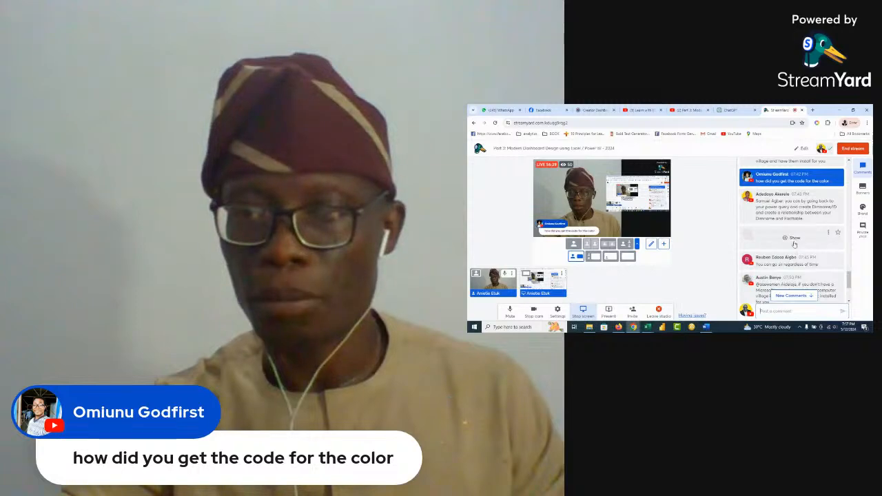
left_click(793, 238)
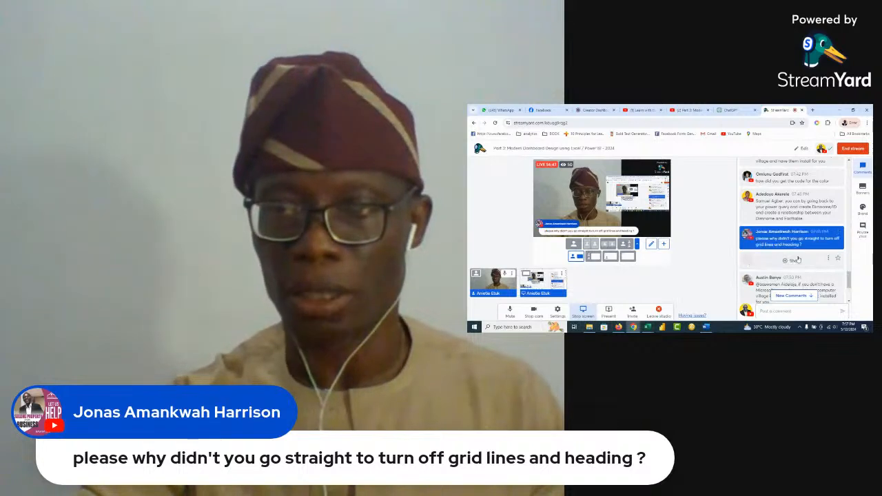
left_click(794, 261)
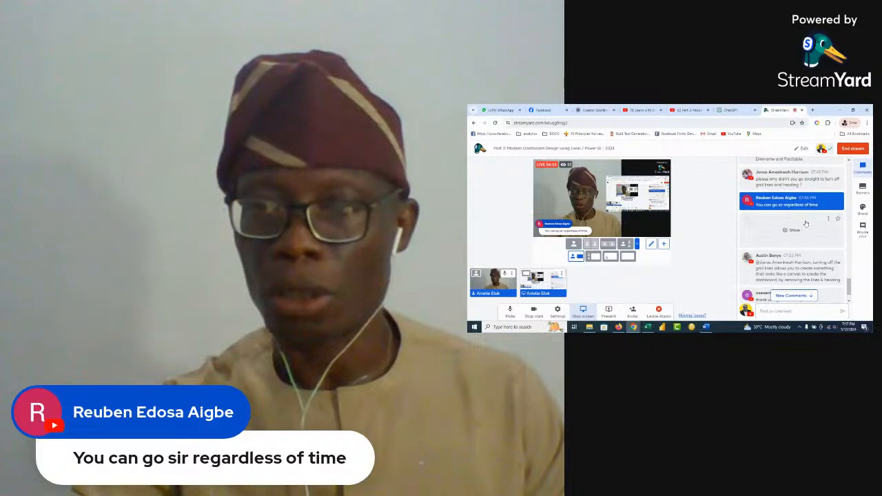
left_click(784, 268)
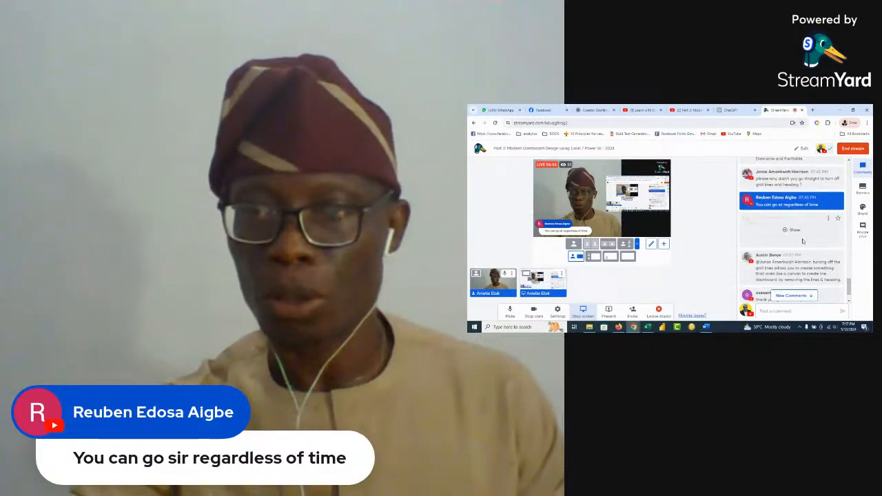
Step: Display the more recent comments on joining late and linking two dashboards, plus the clapping-hands reaction, on stream one after another
scroll(799, 262, "down", 2)
scroll(804, 261, "down", 2)
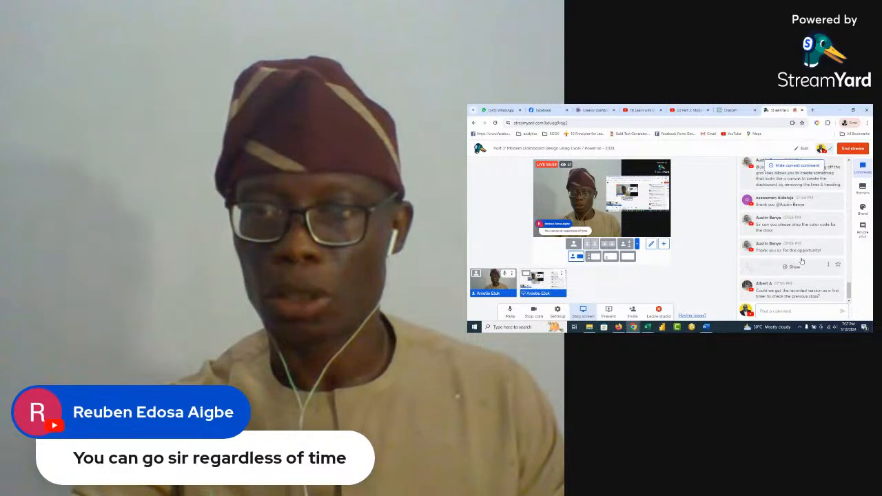
left_click(793, 266)
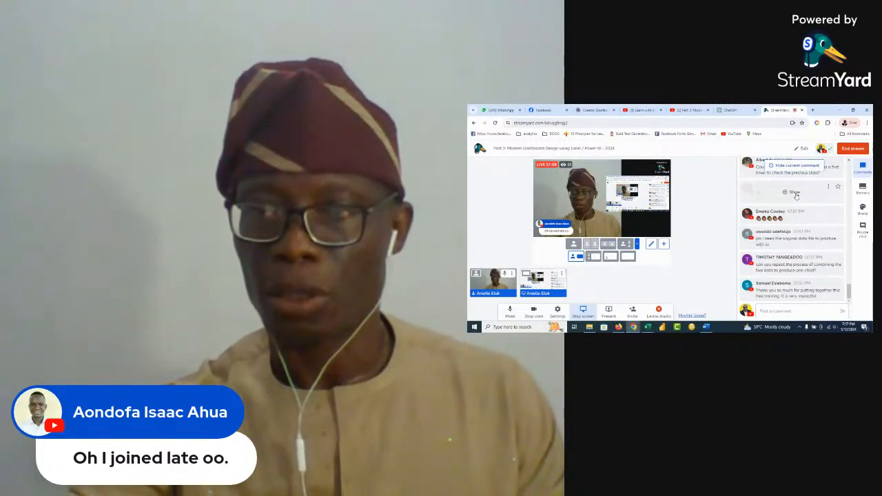
left_click(792, 196)
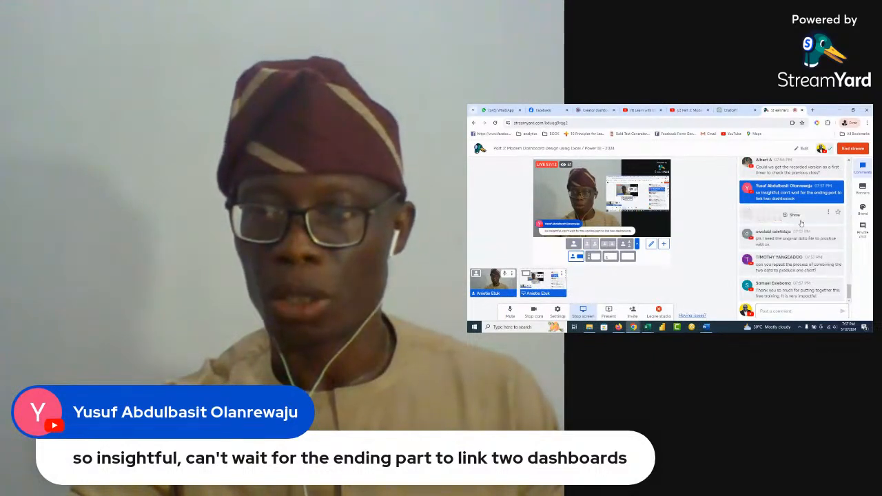
left_click(794, 216)
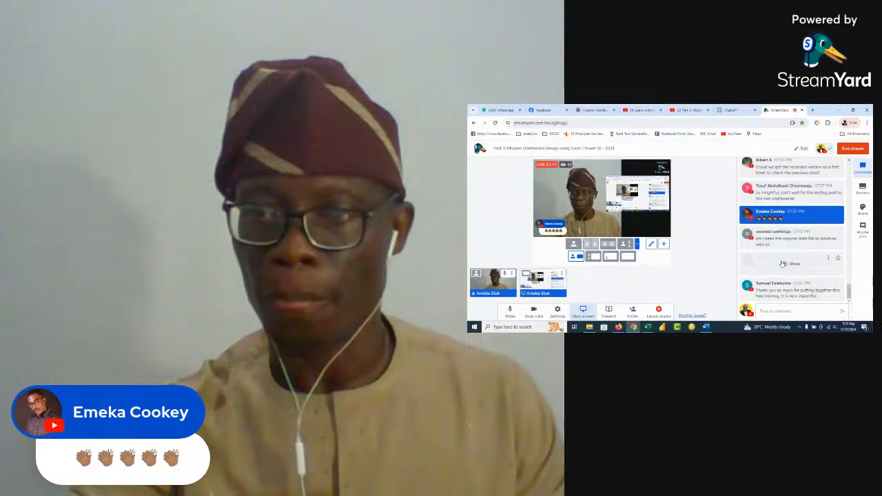
Step: Display in turn the comments requesting the original data file, repeating the data combination, thanking for the training, and asking about comprehensive courses
left_click(790, 258)
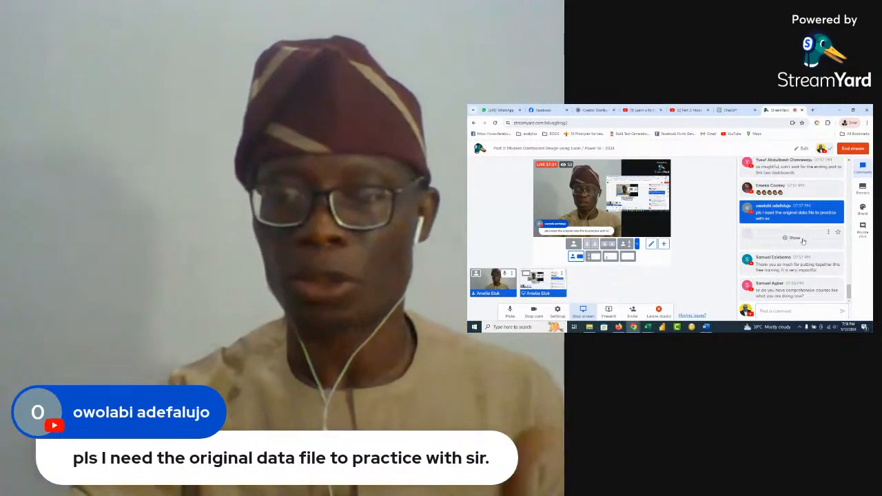
left_click(794, 238)
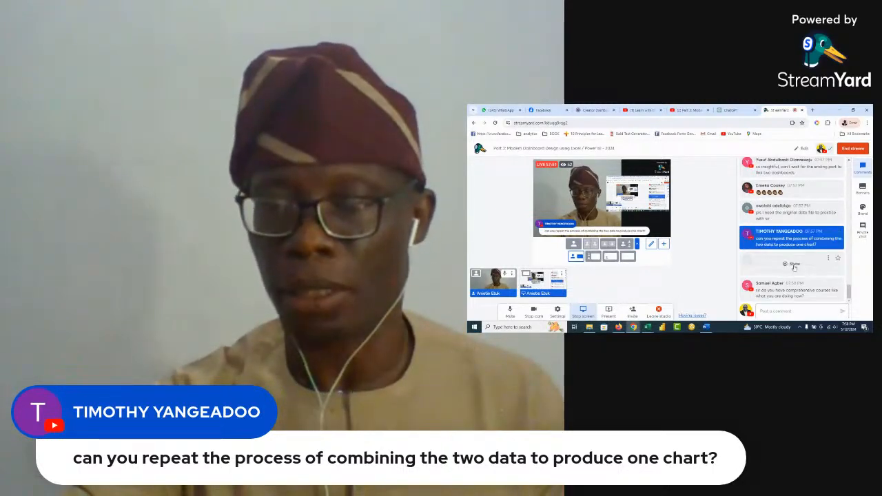
left_click(793, 265)
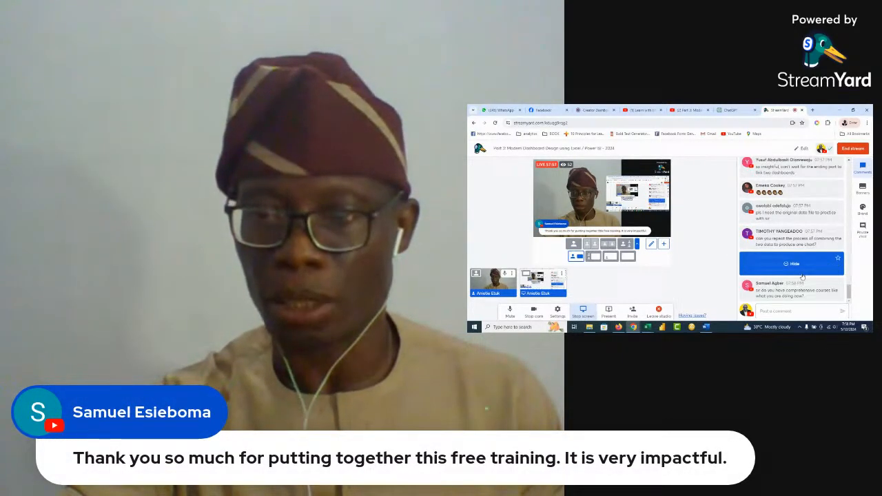
left_click(794, 290)
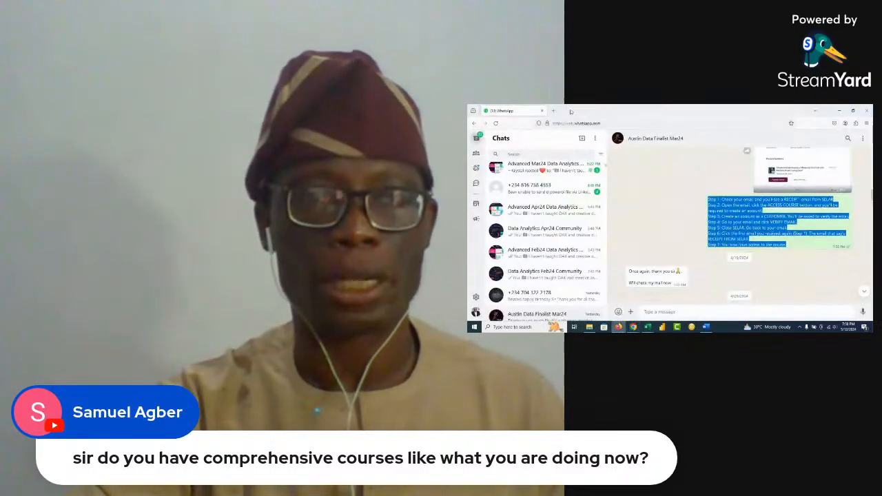
Step: Open the Selar pages for the Data Analytics Full Course for Beginners and the Advanced Data Analytics course in separate Firefox tabs
left_click(554, 110)
type("sel")
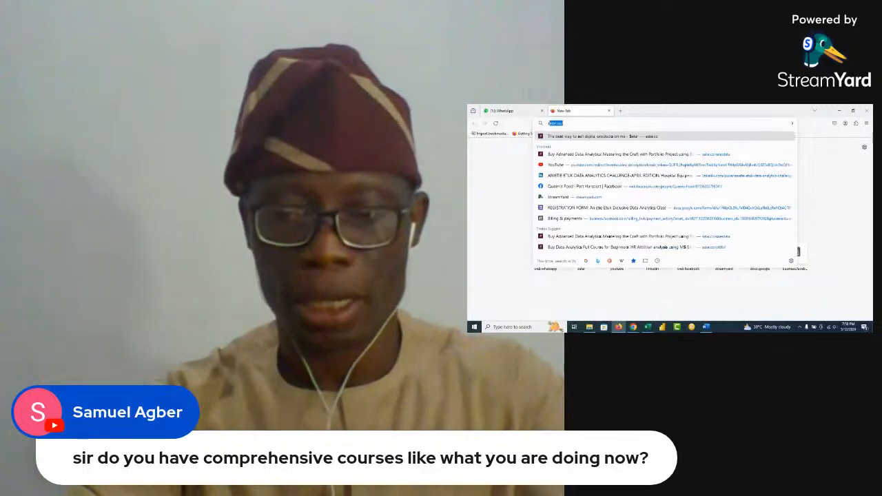
type("ar")
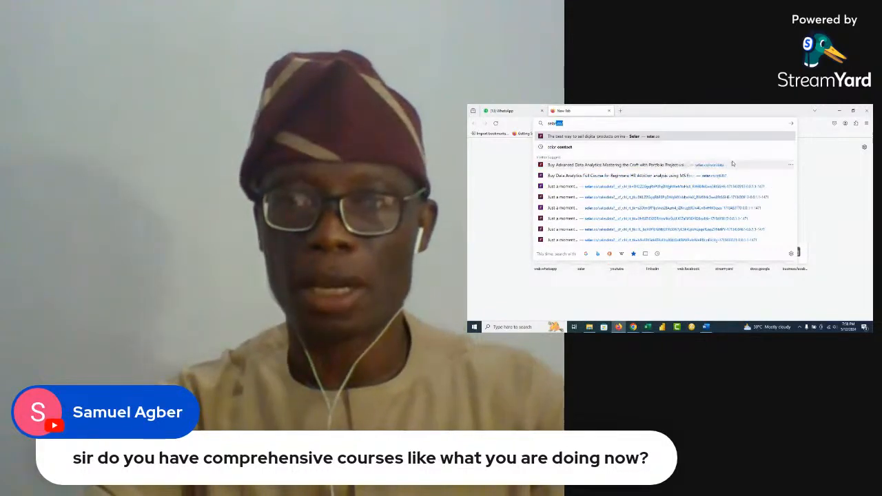
left_click(724, 176)
left_click(620, 111)
type("sel")
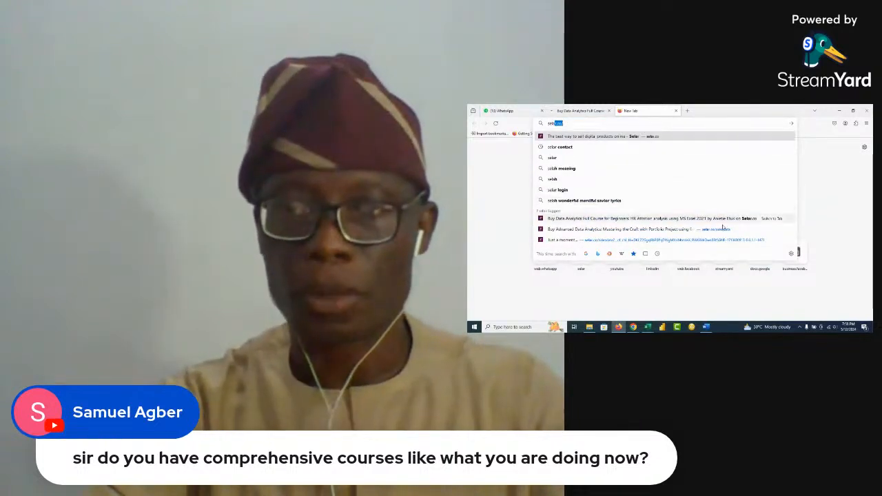
left_click(661, 229)
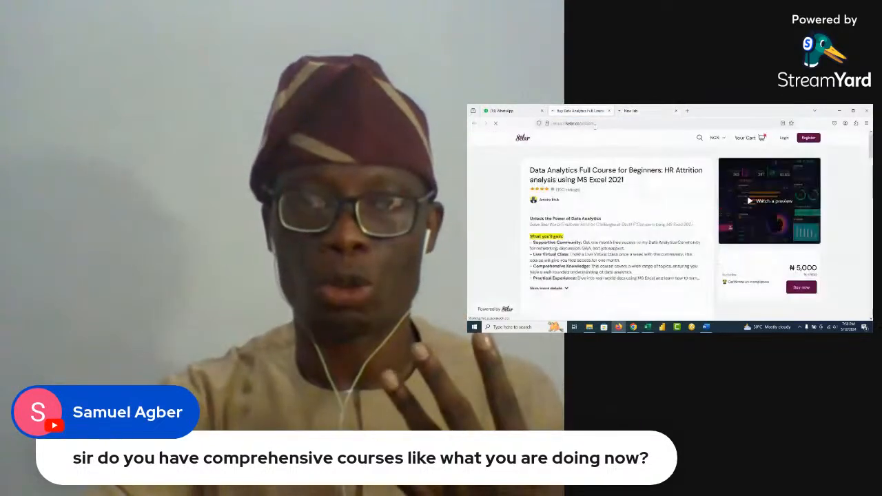
left_click(597, 123)
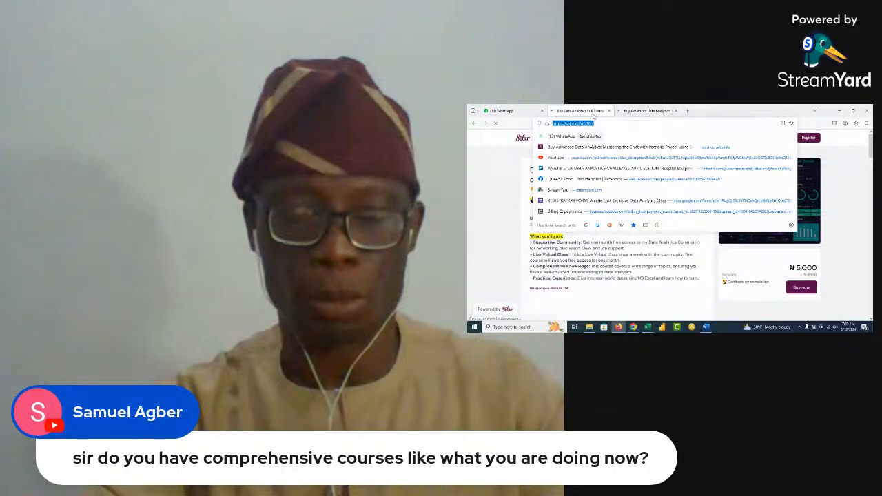
left_click(633, 327)
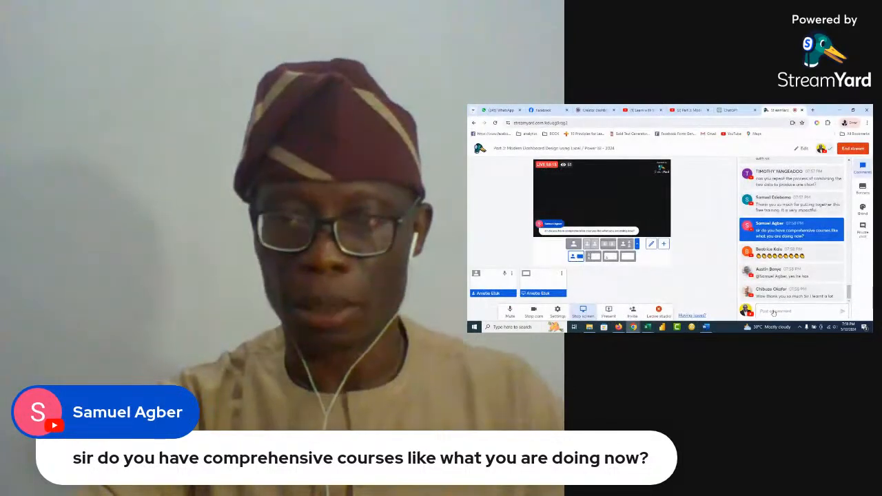
left_click(773, 312)
type("https://selar.co/q688l7")
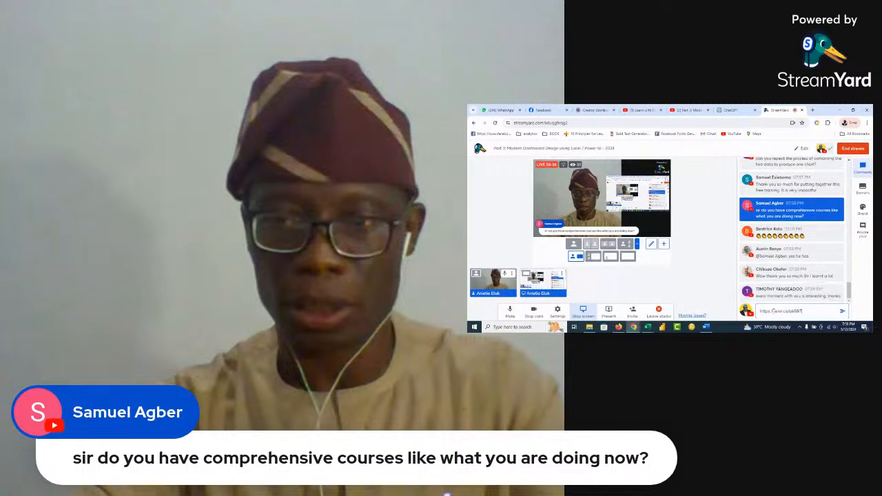
left_click(842, 311)
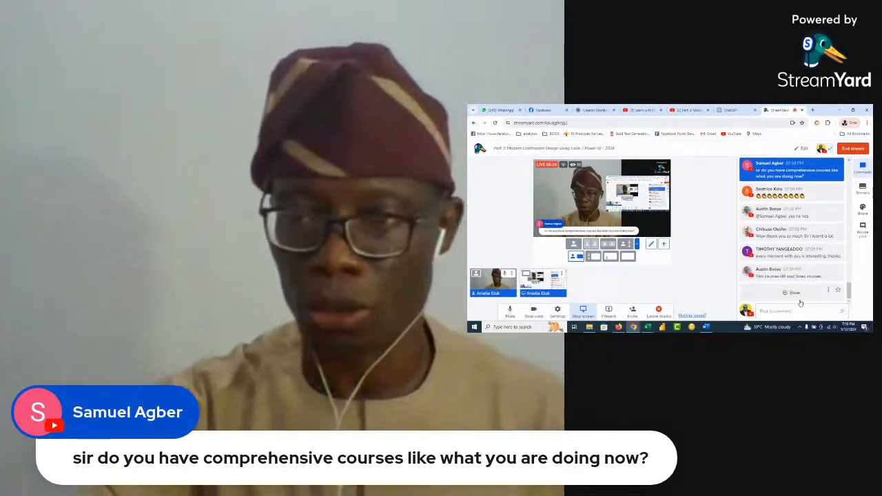
left_click(794, 294)
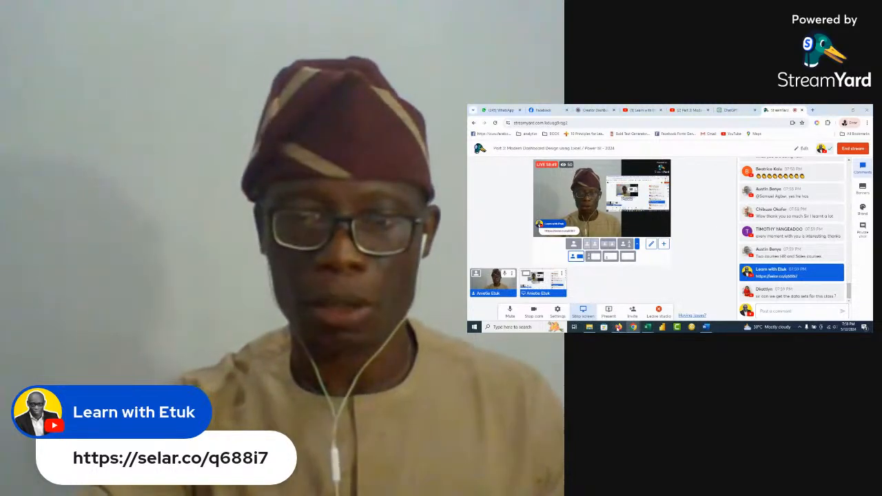
left_click(617, 328)
left_click(628, 113)
left_click(618, 124)
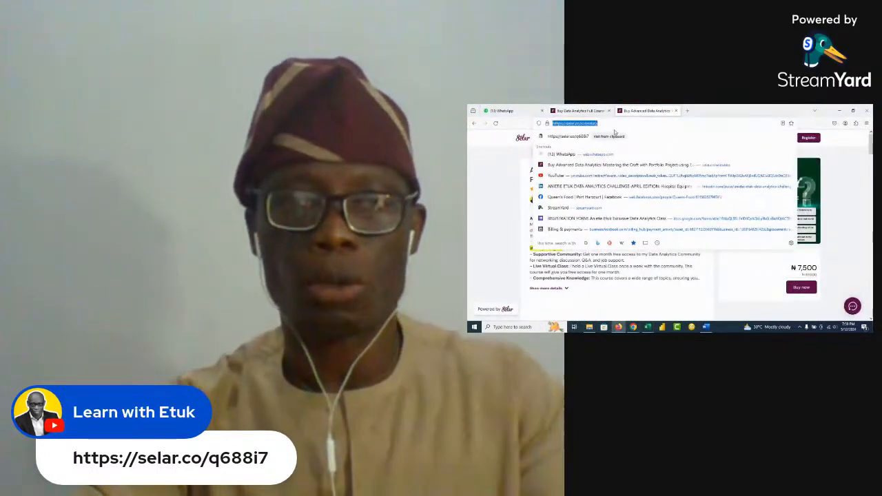
key("Escape")
mouse_move(635, 328)
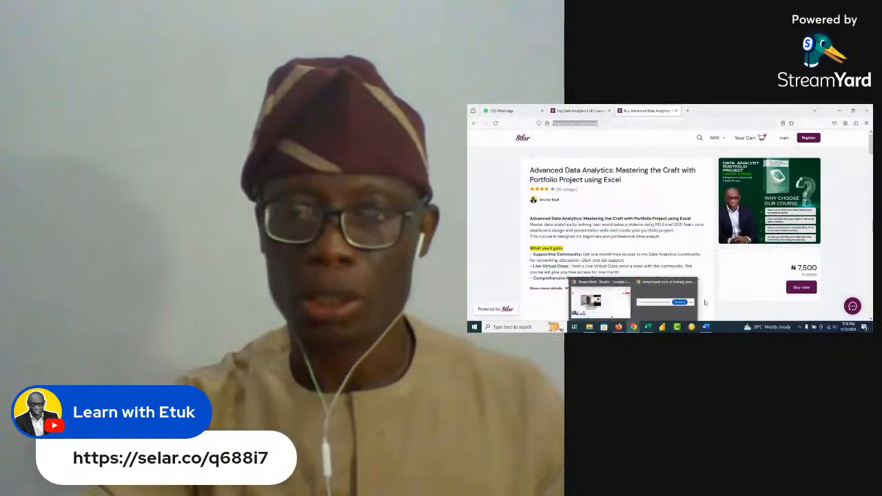
left_click(613, 303)
left_click(773, 312)
type("https://selar.co/salesdata")
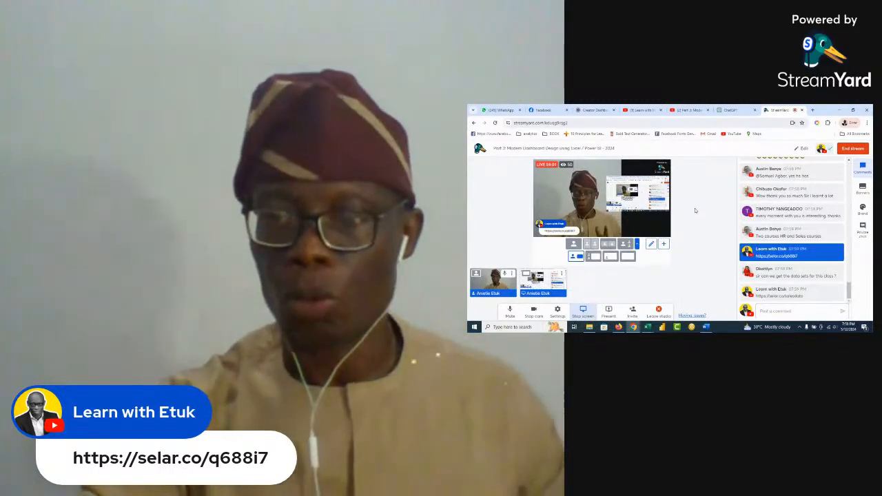
left_click(799, 293)
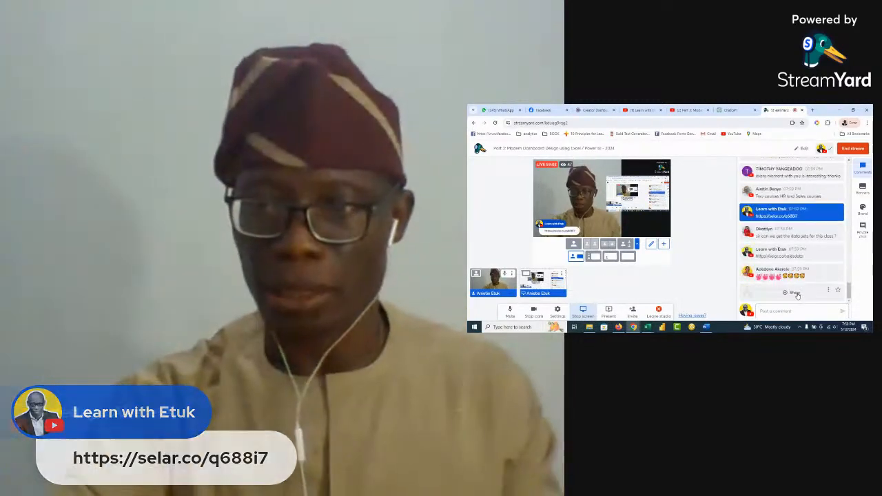